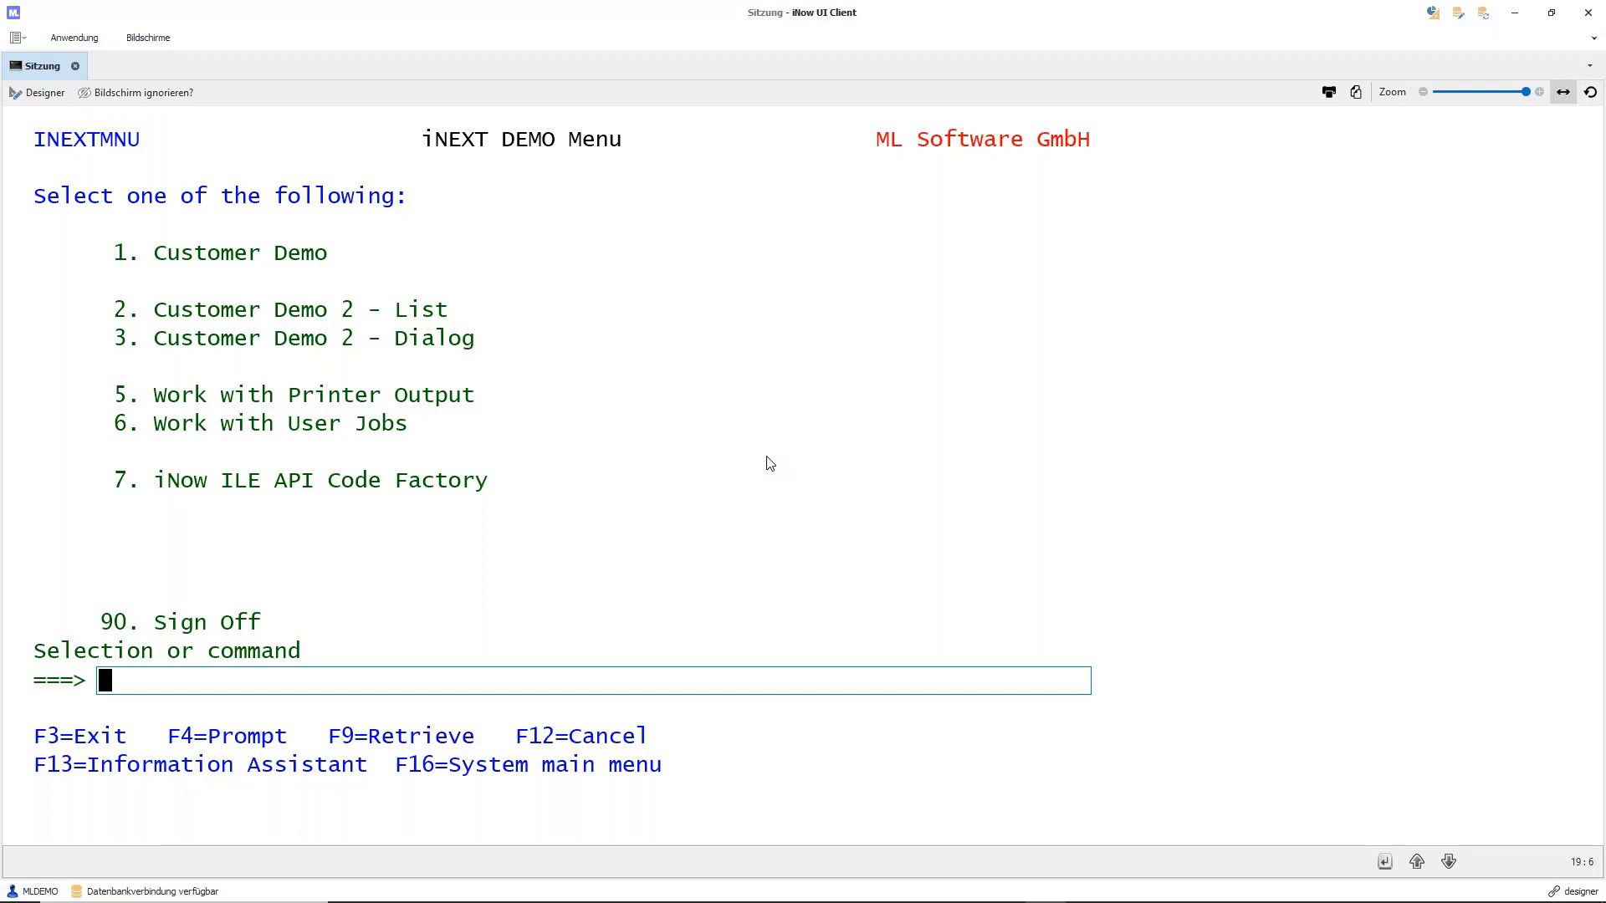
# Open the Customer Demo 2 list with option 2 and toggle between its grid and card displays
pyautogui.click(253, 681)
pyautogui.write('2')
pyautogui.press('Return')
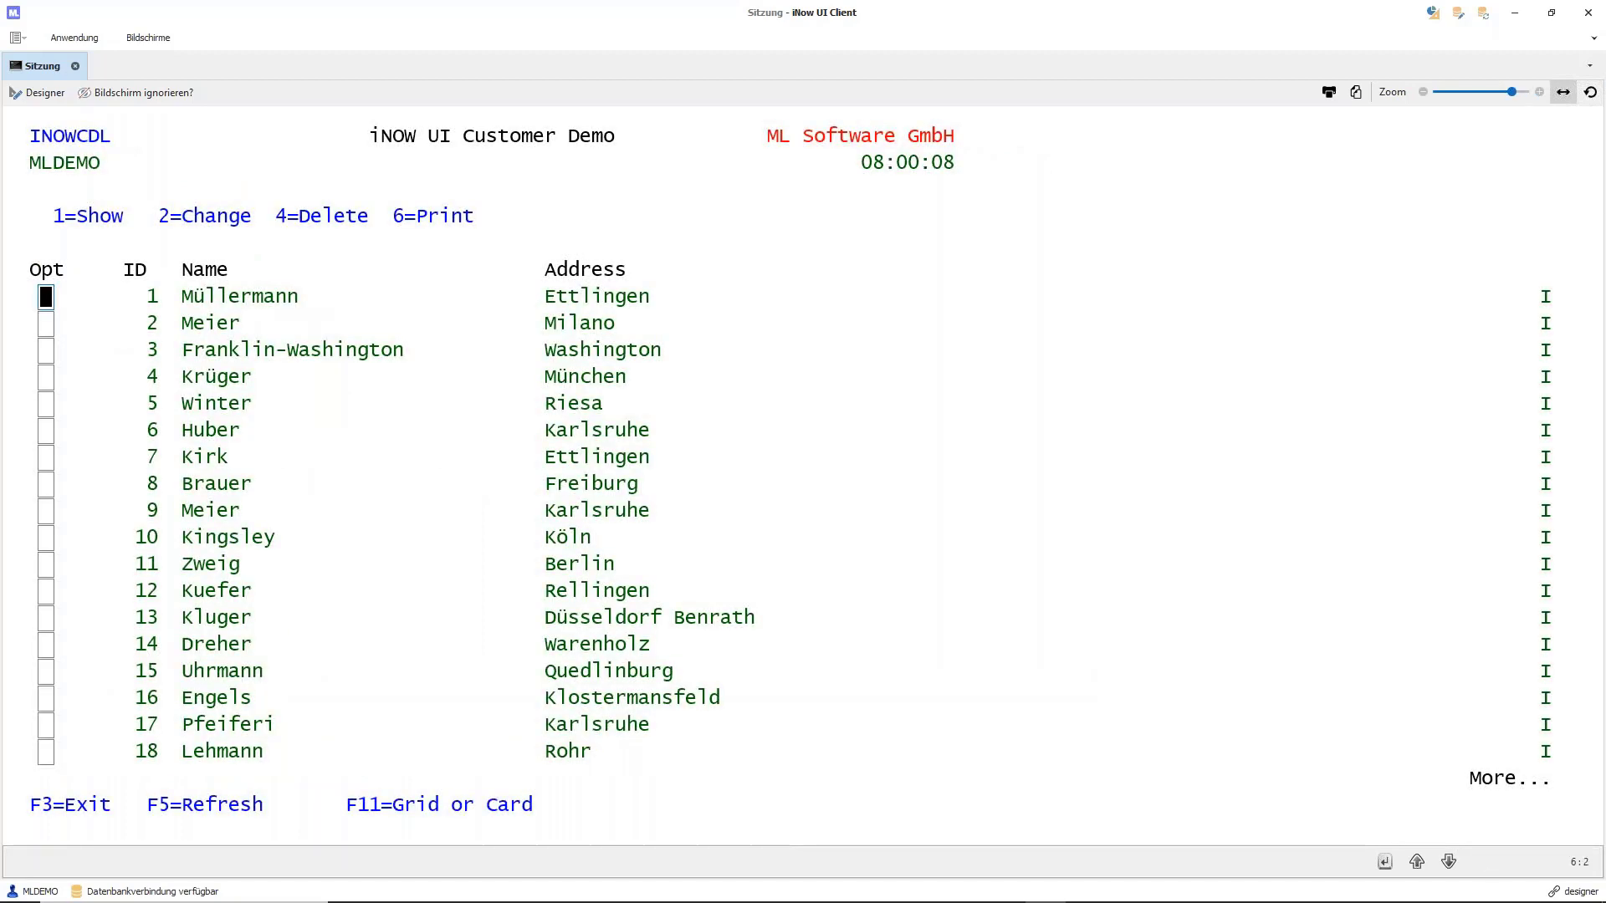
pyautogui.press('F11')
pyautogui.press('F11')
# Open the customer with ID 6 using option 2 (Change), cancel the edit screen and exit the list to the demo menu
pyautogui.press('Down')
pyautogui.press('Down')
pyautogui.press('Down')
pyautogui.press('Down')
pyautogui.press('Down')
pyautogui.write('2')
pyautogui.press('Return')
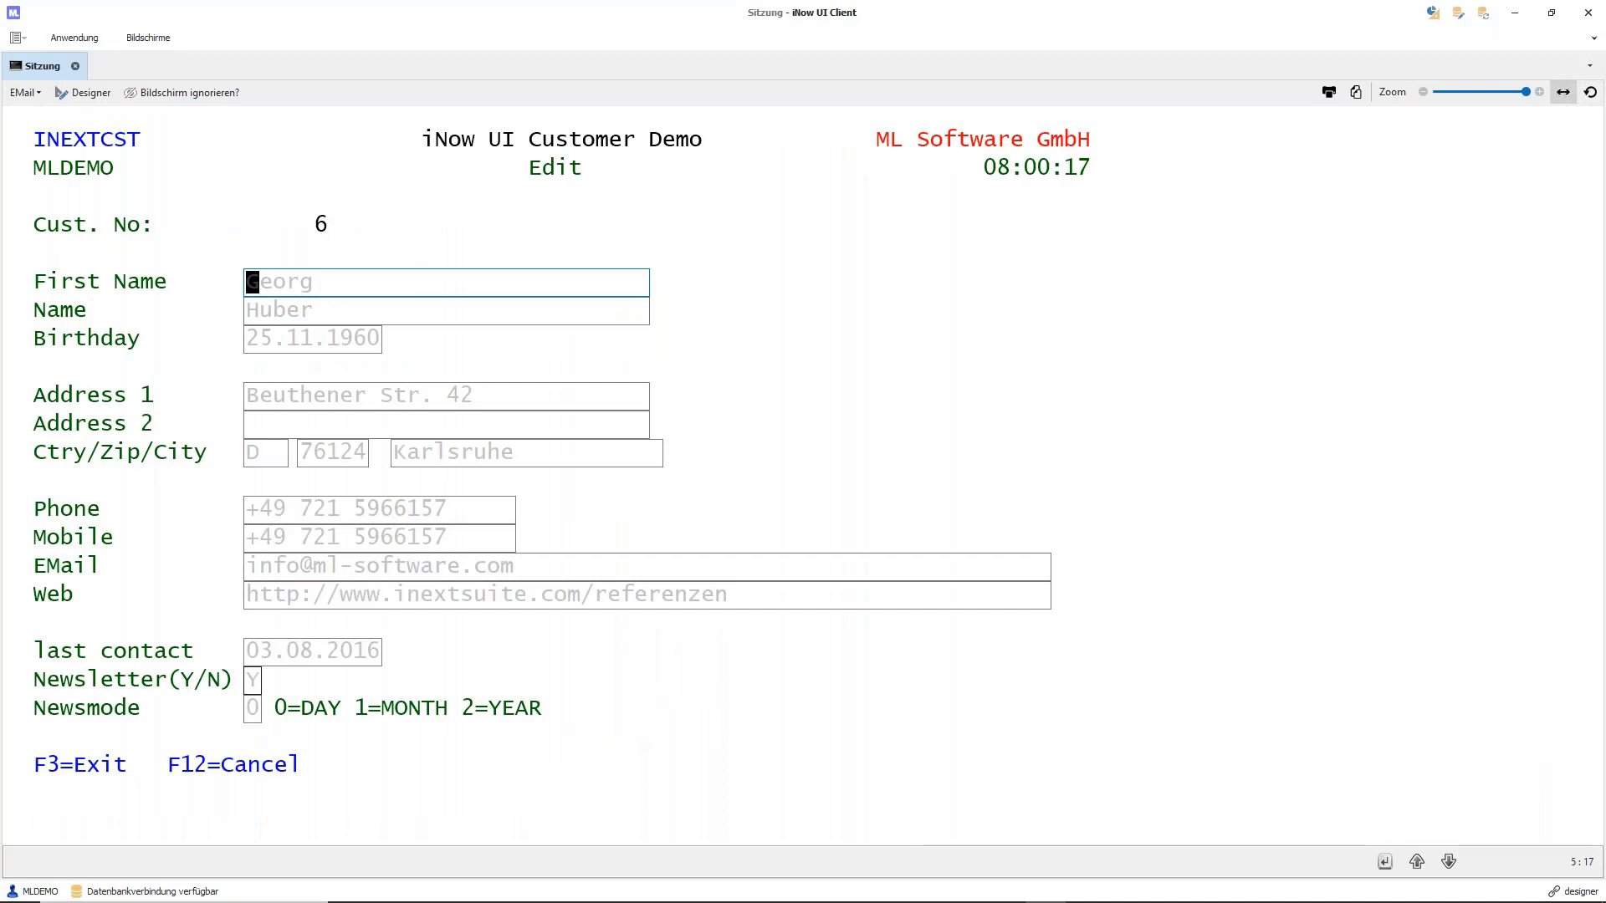
pyautogui.press('F12')
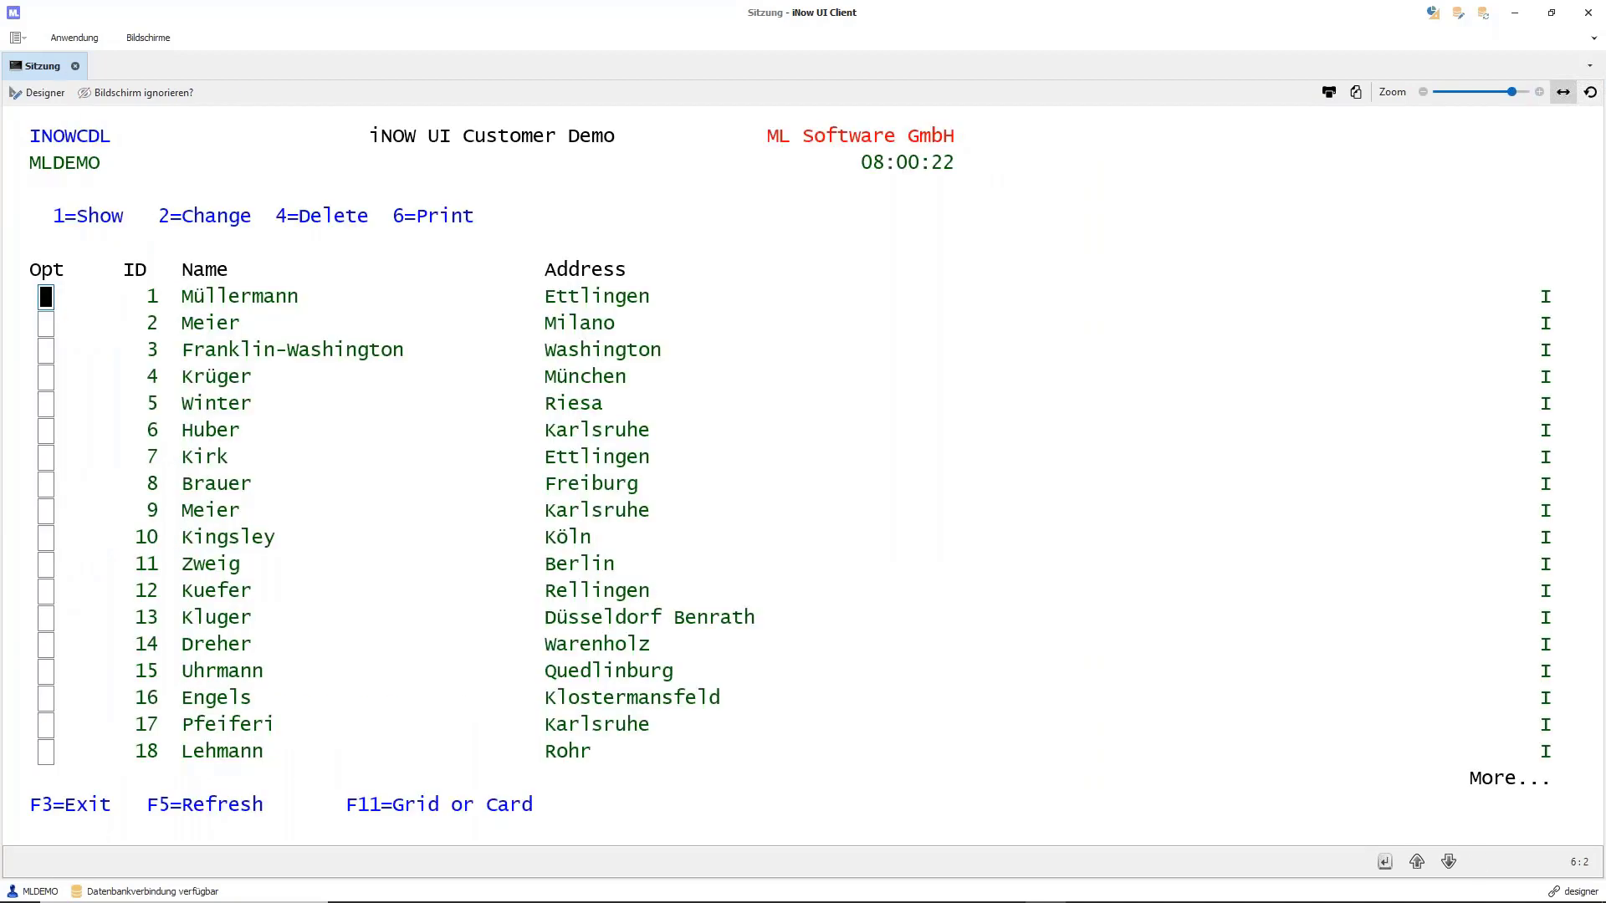
pyautogui.press('F3')
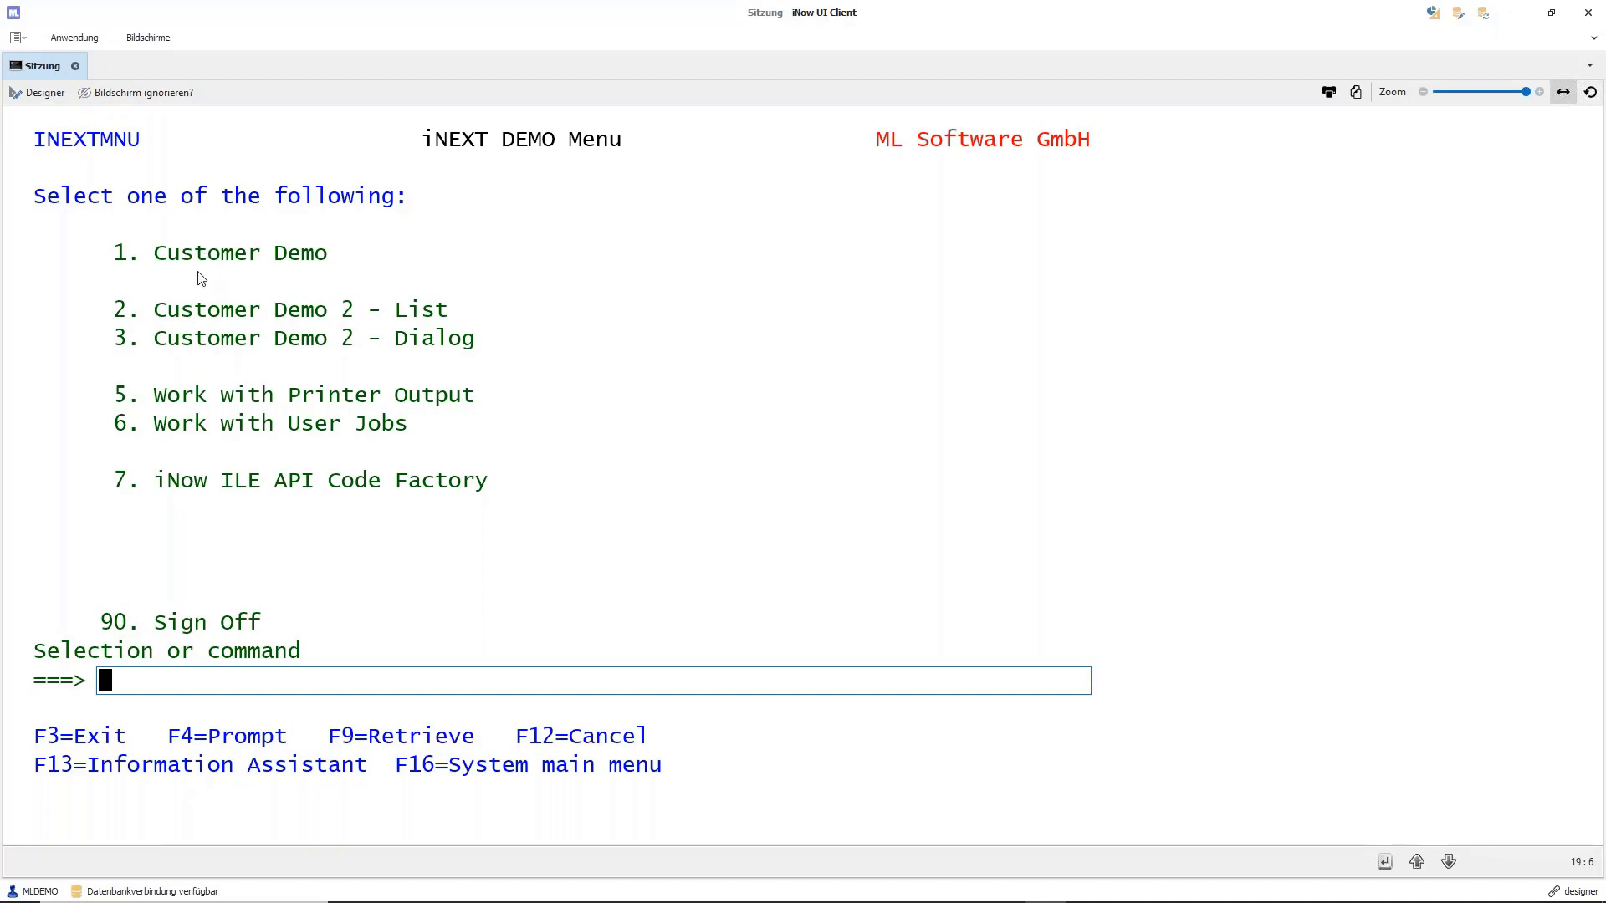
# Activate Advanced On The Fly in the iNow UI settings and return to the session
pyautogui.click(17, 38)
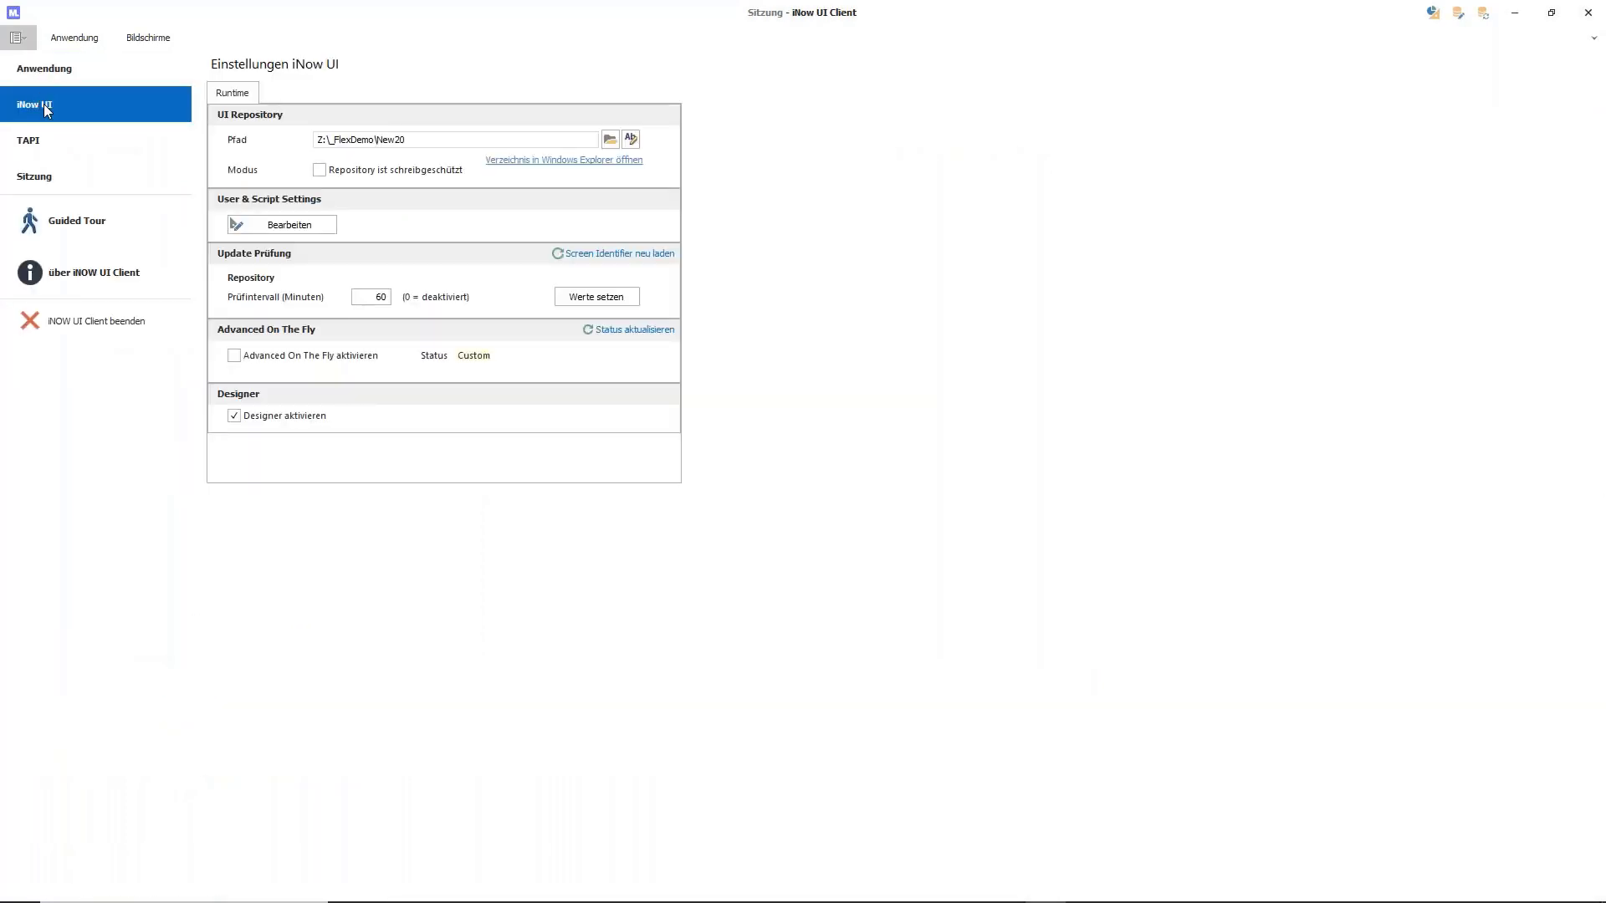
pyautogui.click(234, 355)
pyautogui.click(73, 41)
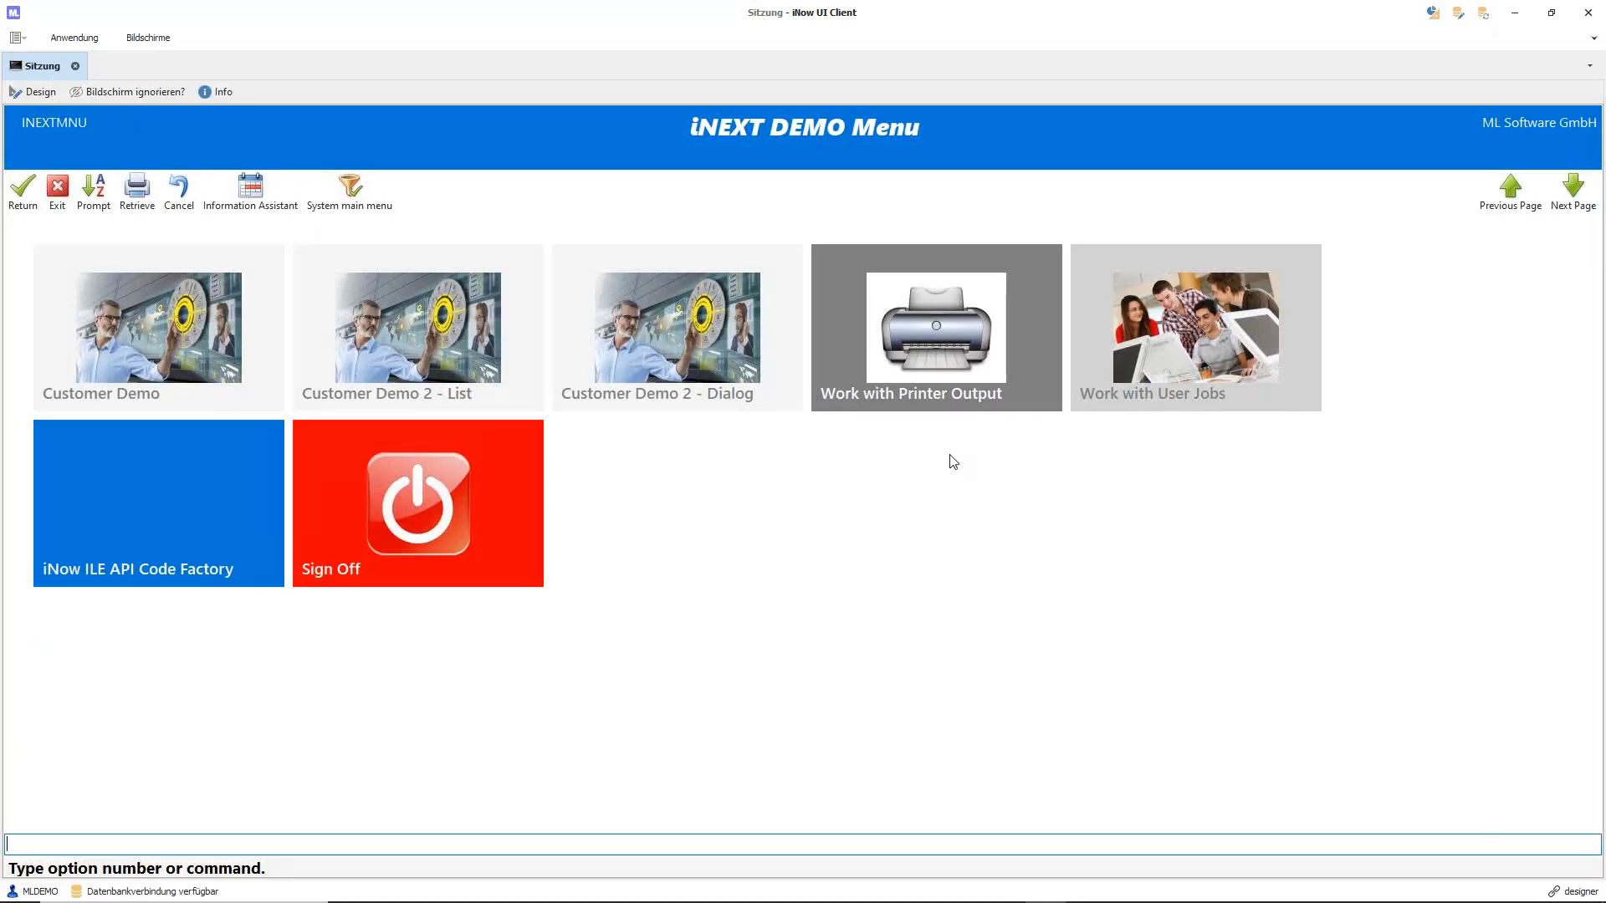
# Show the Screen Info of the demo menu, move its window clear of the tiles to compare both, and close it
pyautogui.click(216, 92)
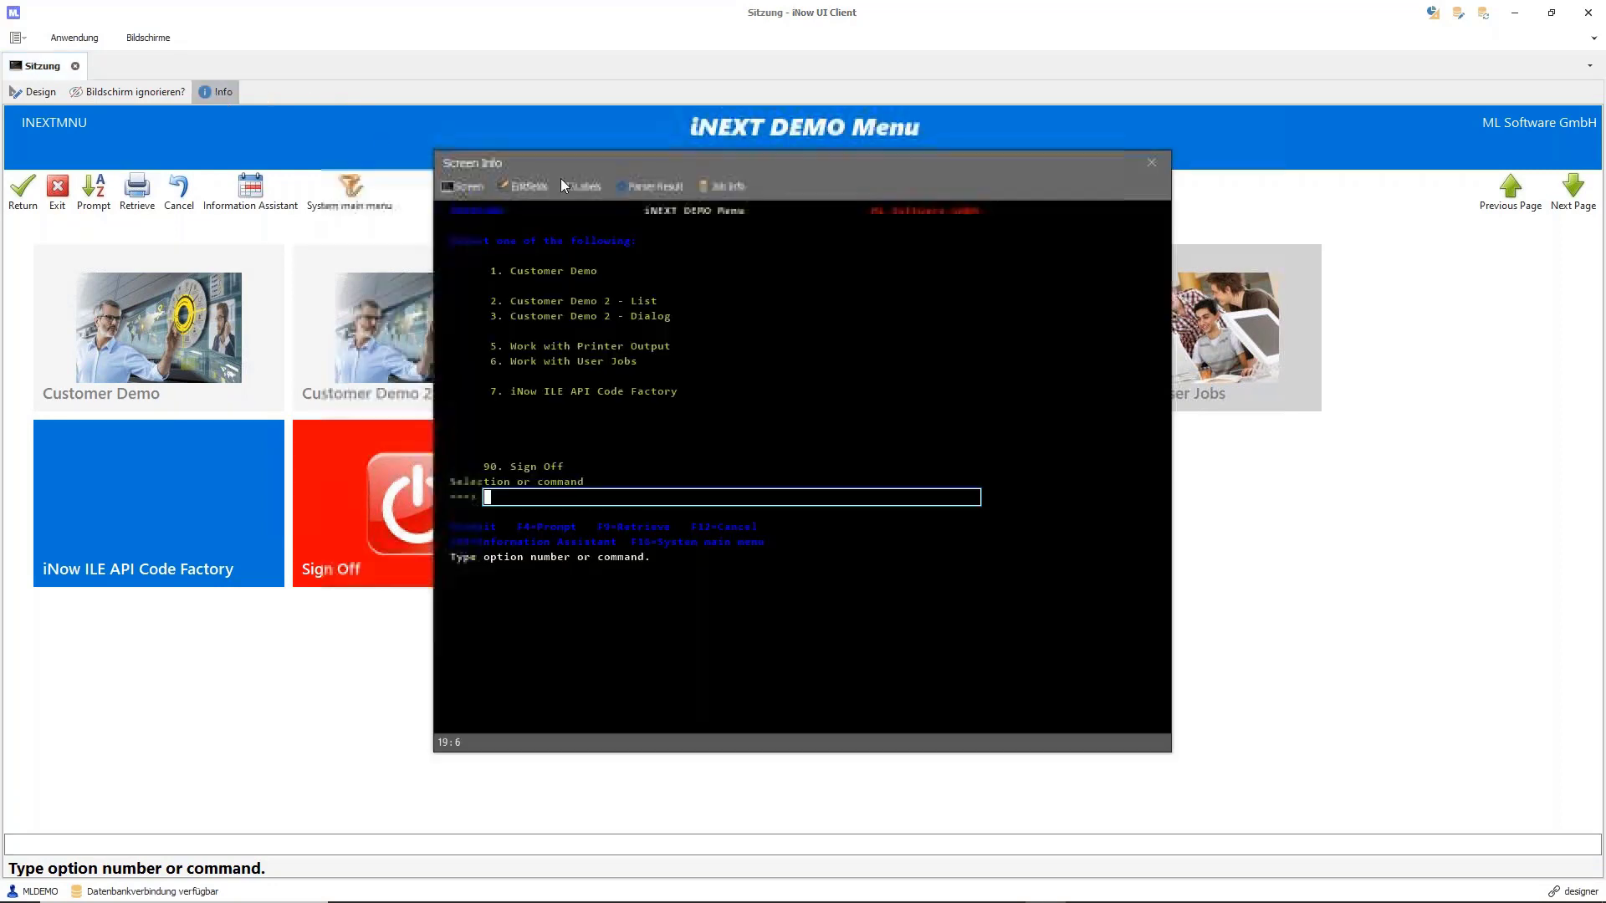
pyautogui.moveTo(770, 162); pyautogui.dragTo(1012, 368)
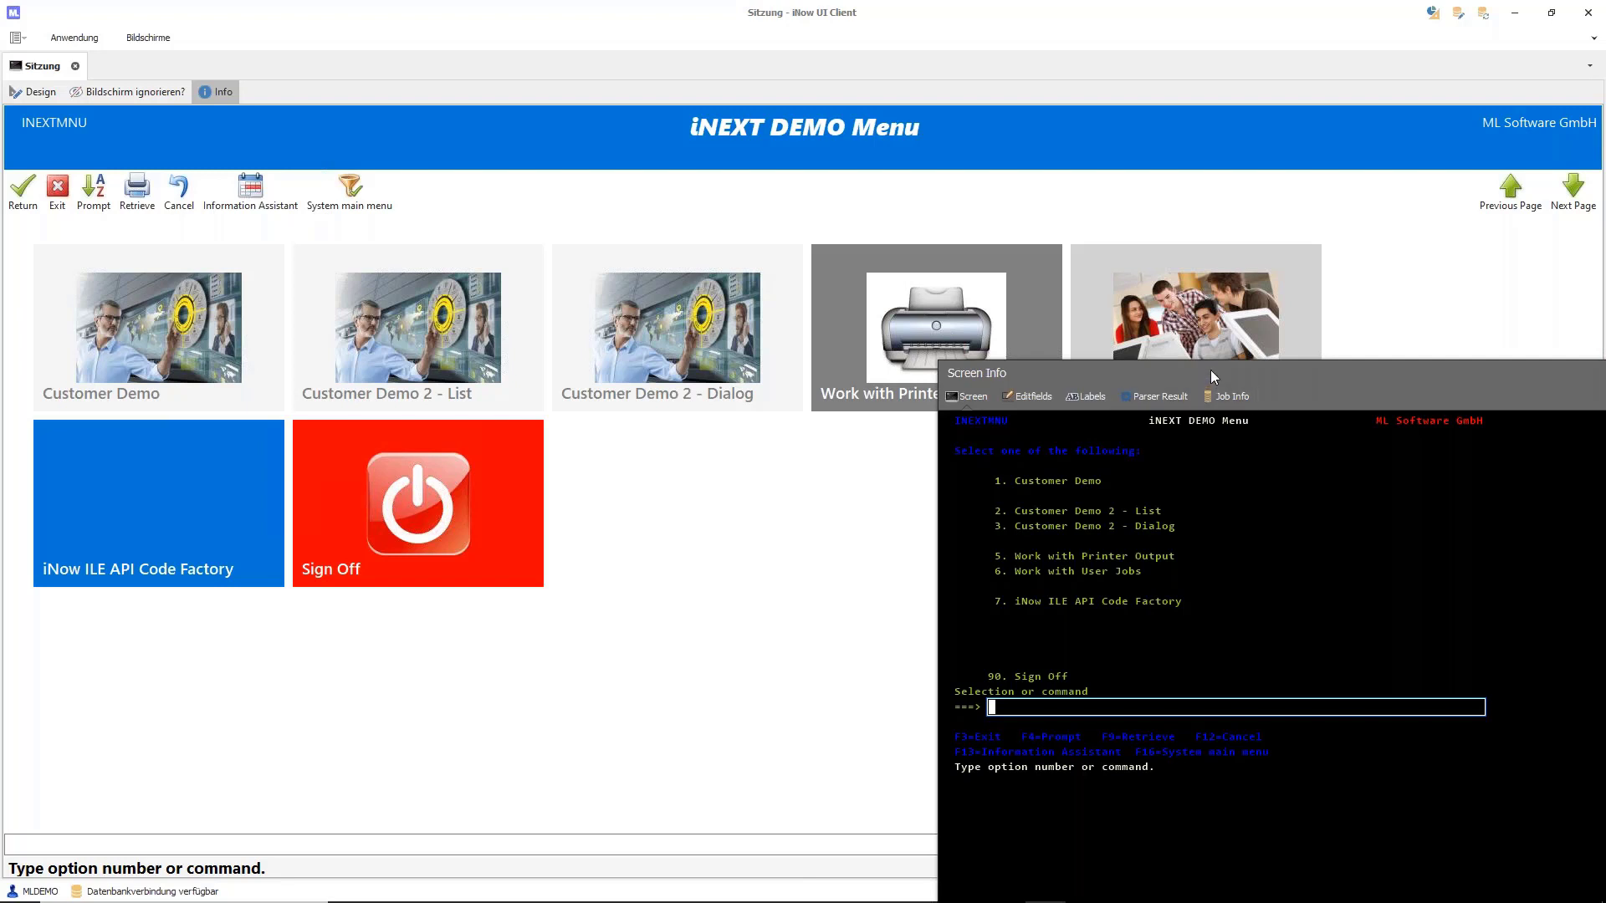
pyautogui.moveTo(1210, 370); pyautogui.dragTo(1092, 298)
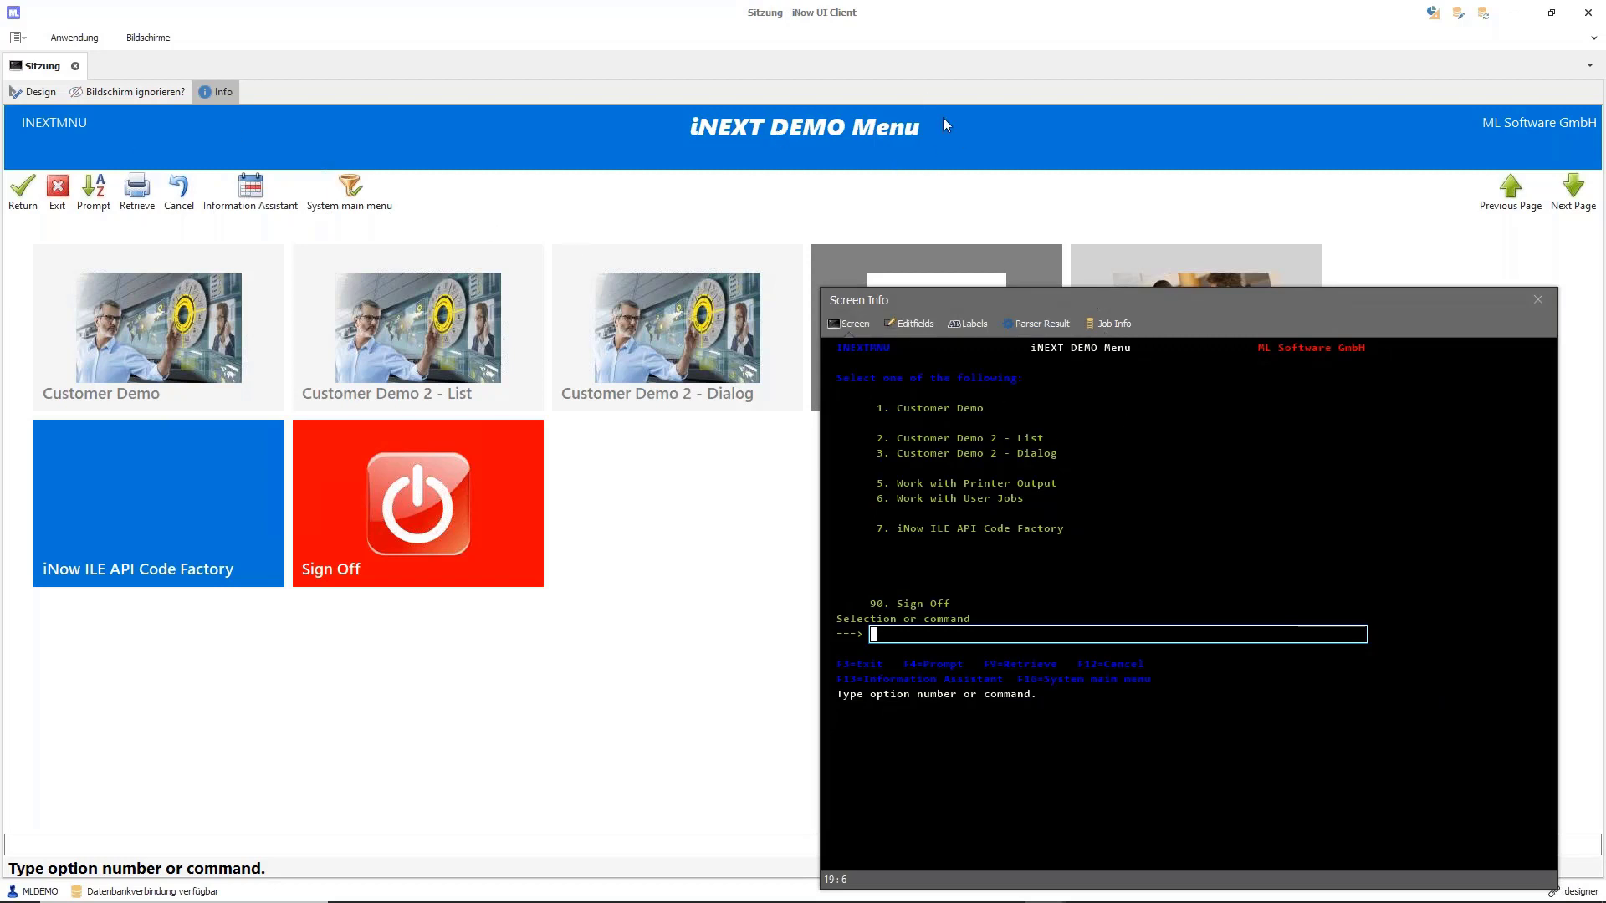
pyautogui.moveTo(1226, 298); pyautogui.dragTo(1246, 299)
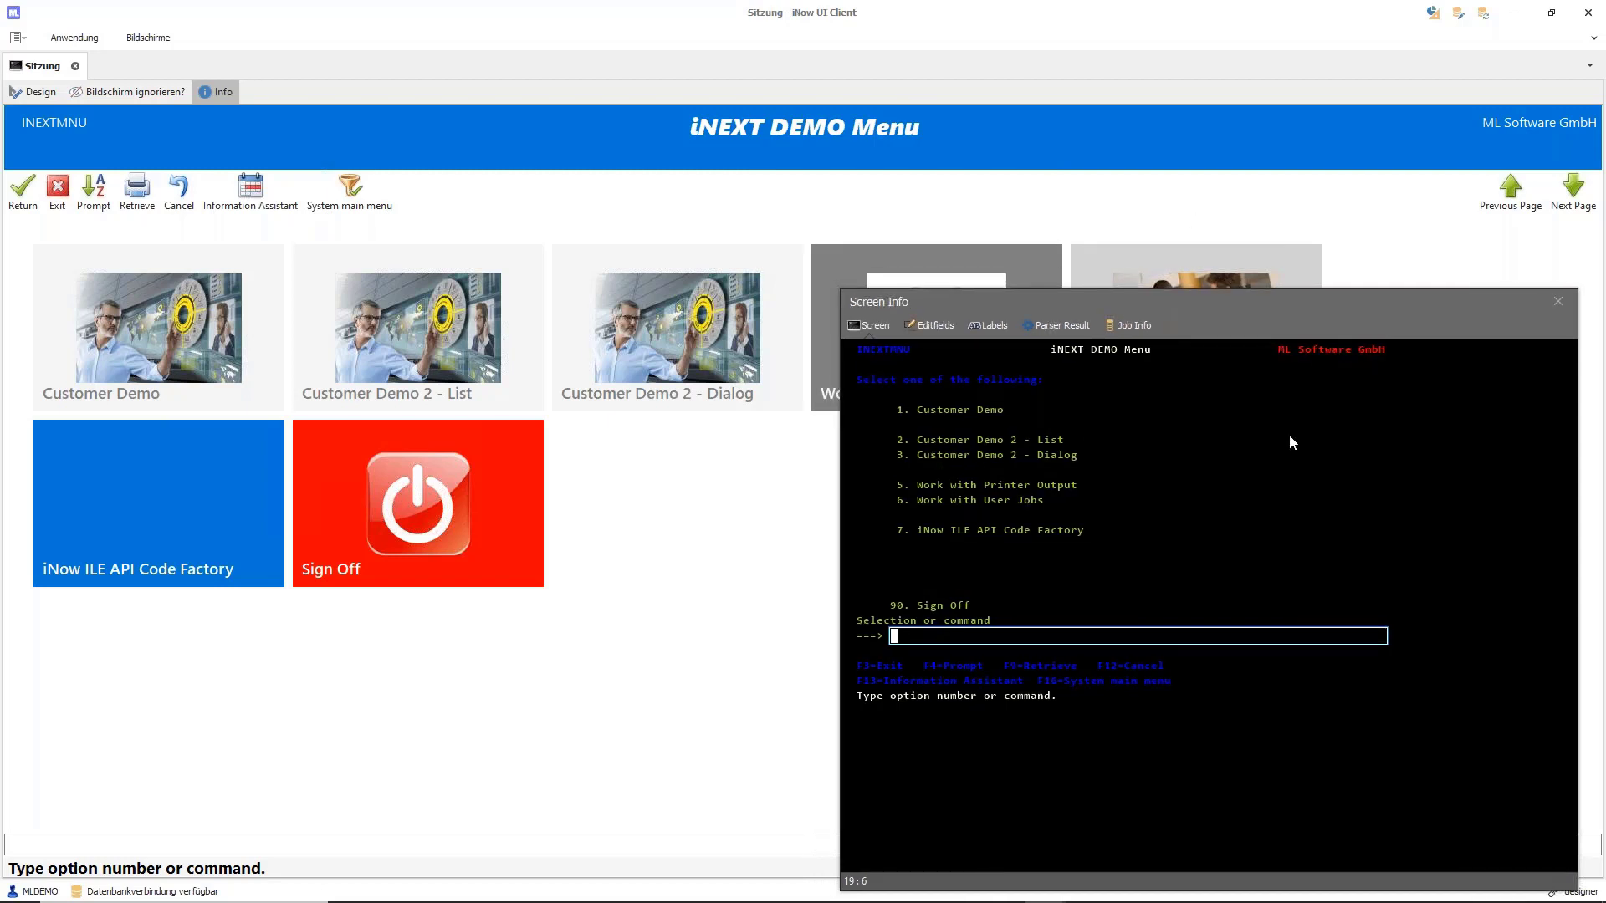
pyautogui.click(1559, 299)
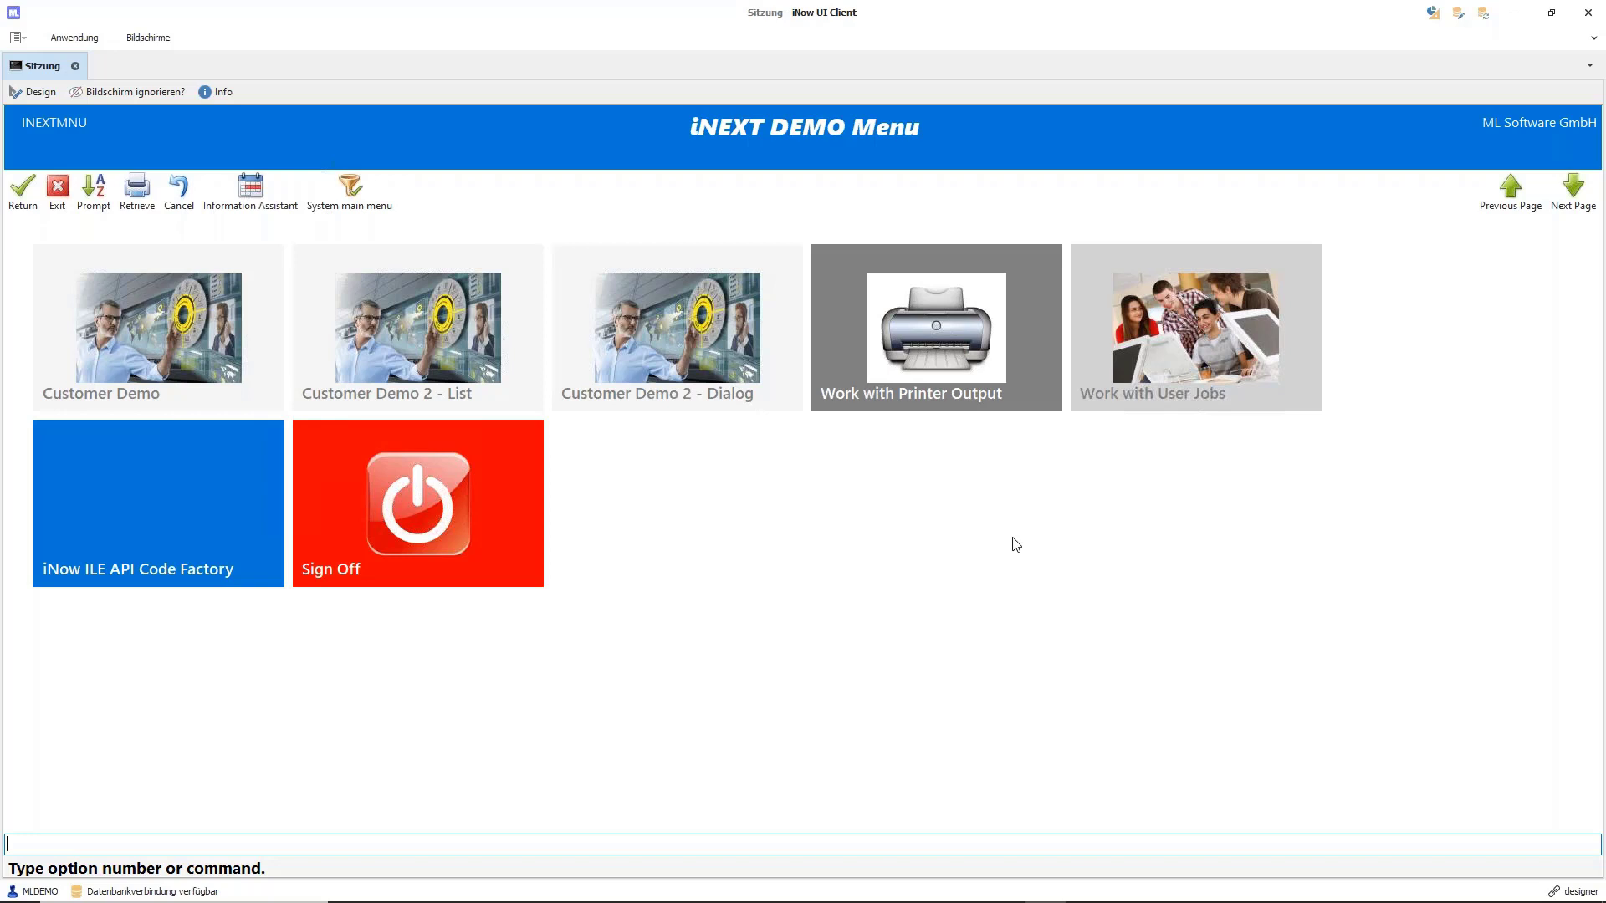
# Open the AutoGUI Configuration and display the Tile Images definitions, widening the window to make the columns readable
pyautogui.moveTo(803, 902)
pyautogui.hotkey('ctrl', 'shift', 'a')
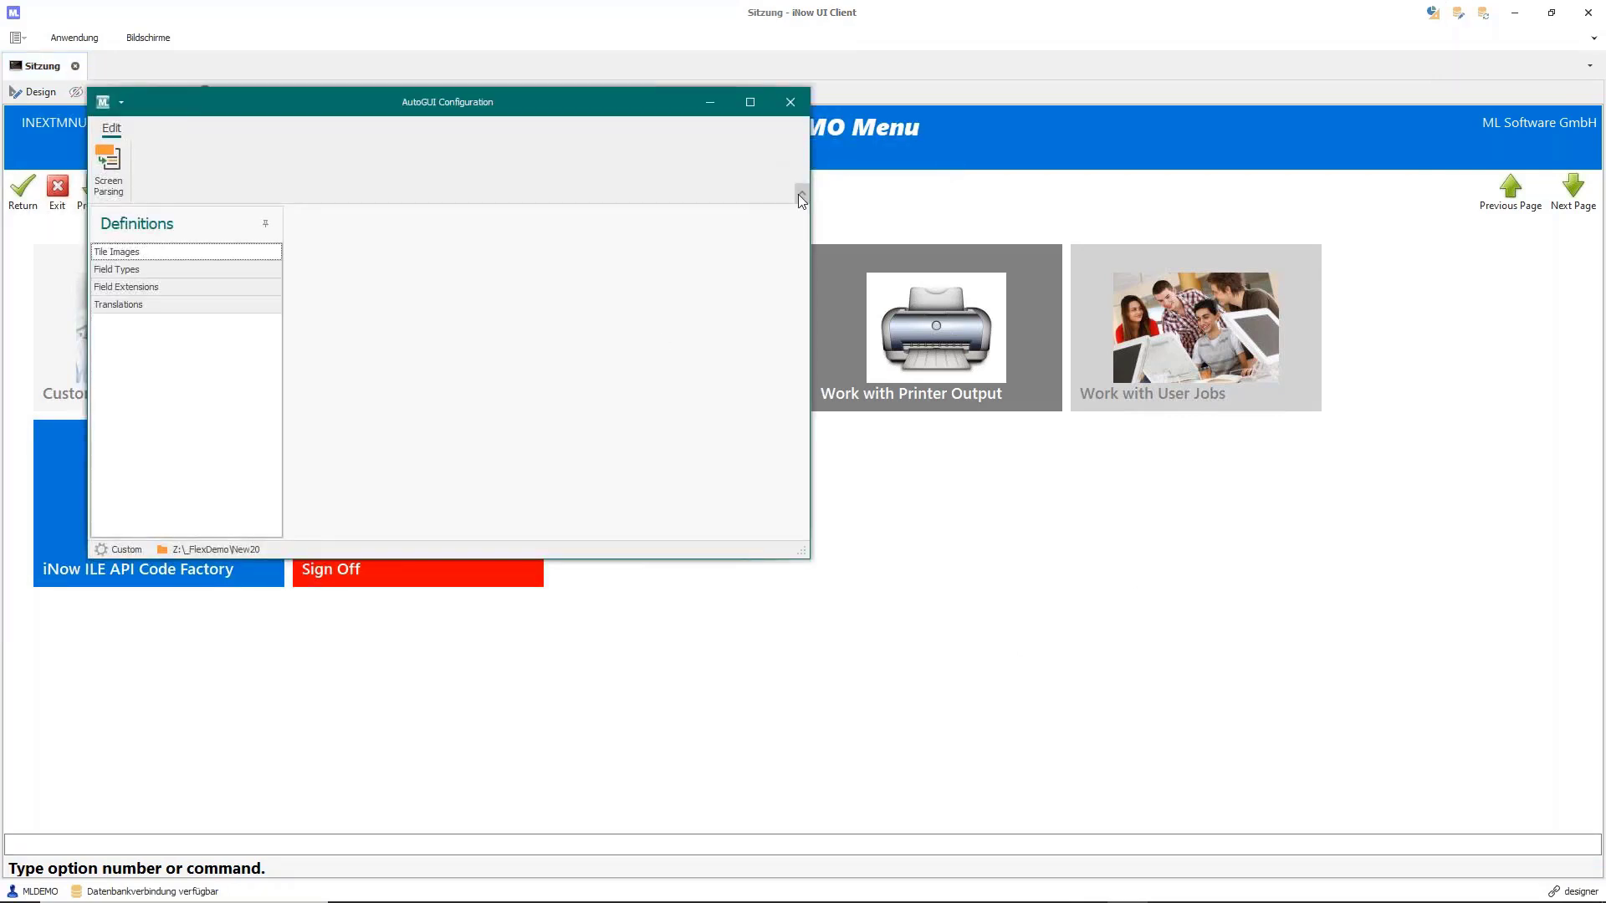
pyautogui.click(800, 196)
pyautogui.moveTo(671, 143); pyautogui.dragTo(1249, 293)
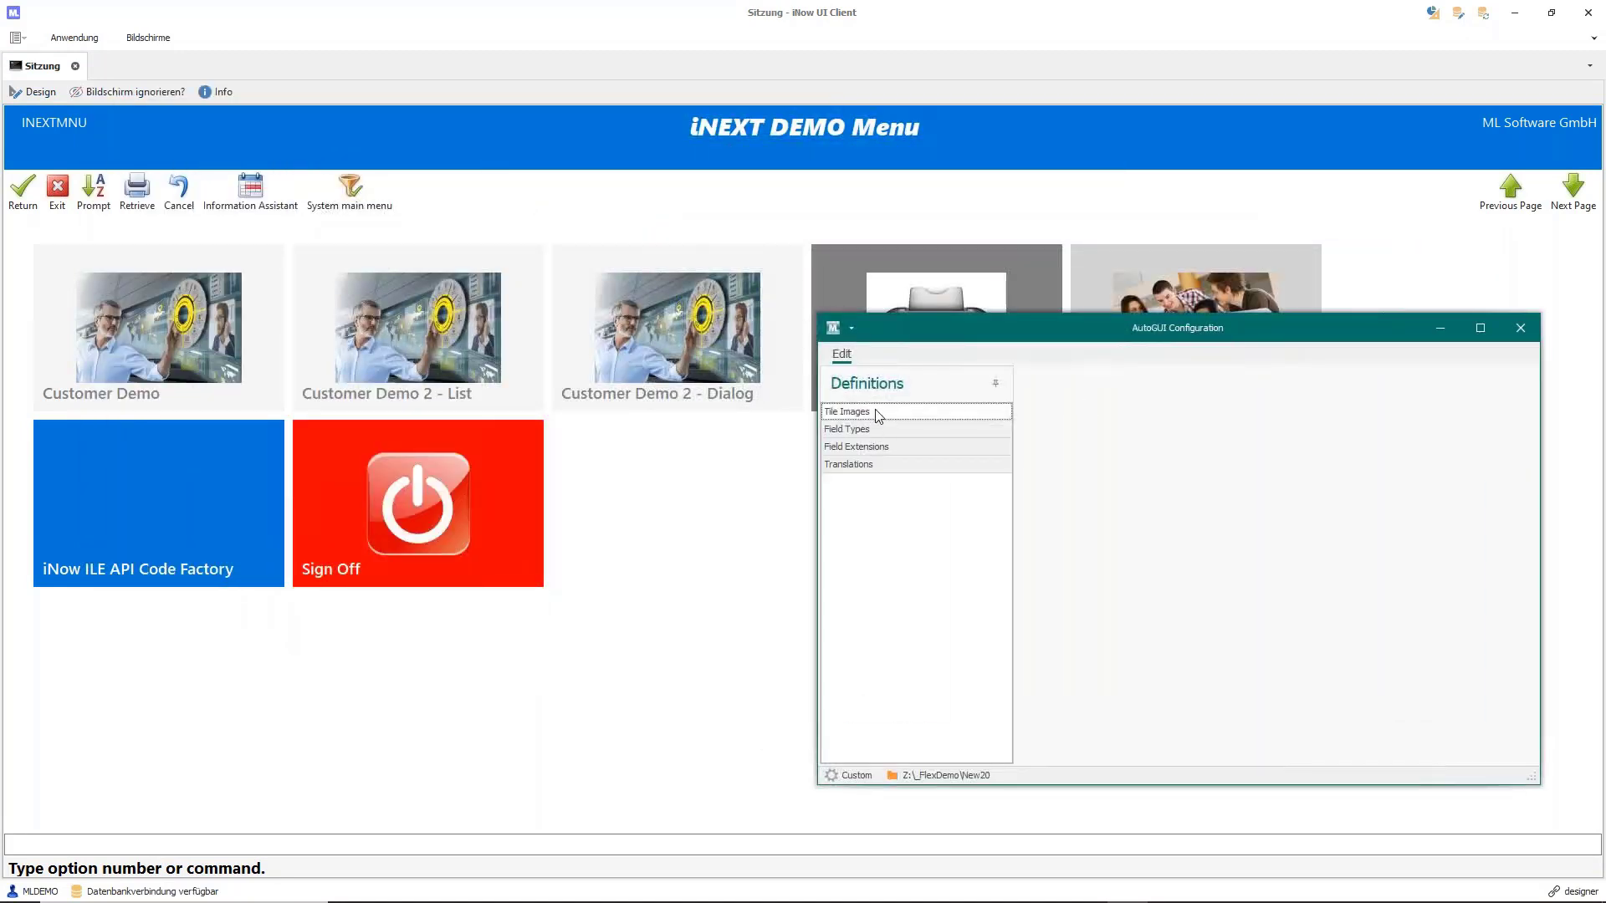
pyautogui.click(877, 416)
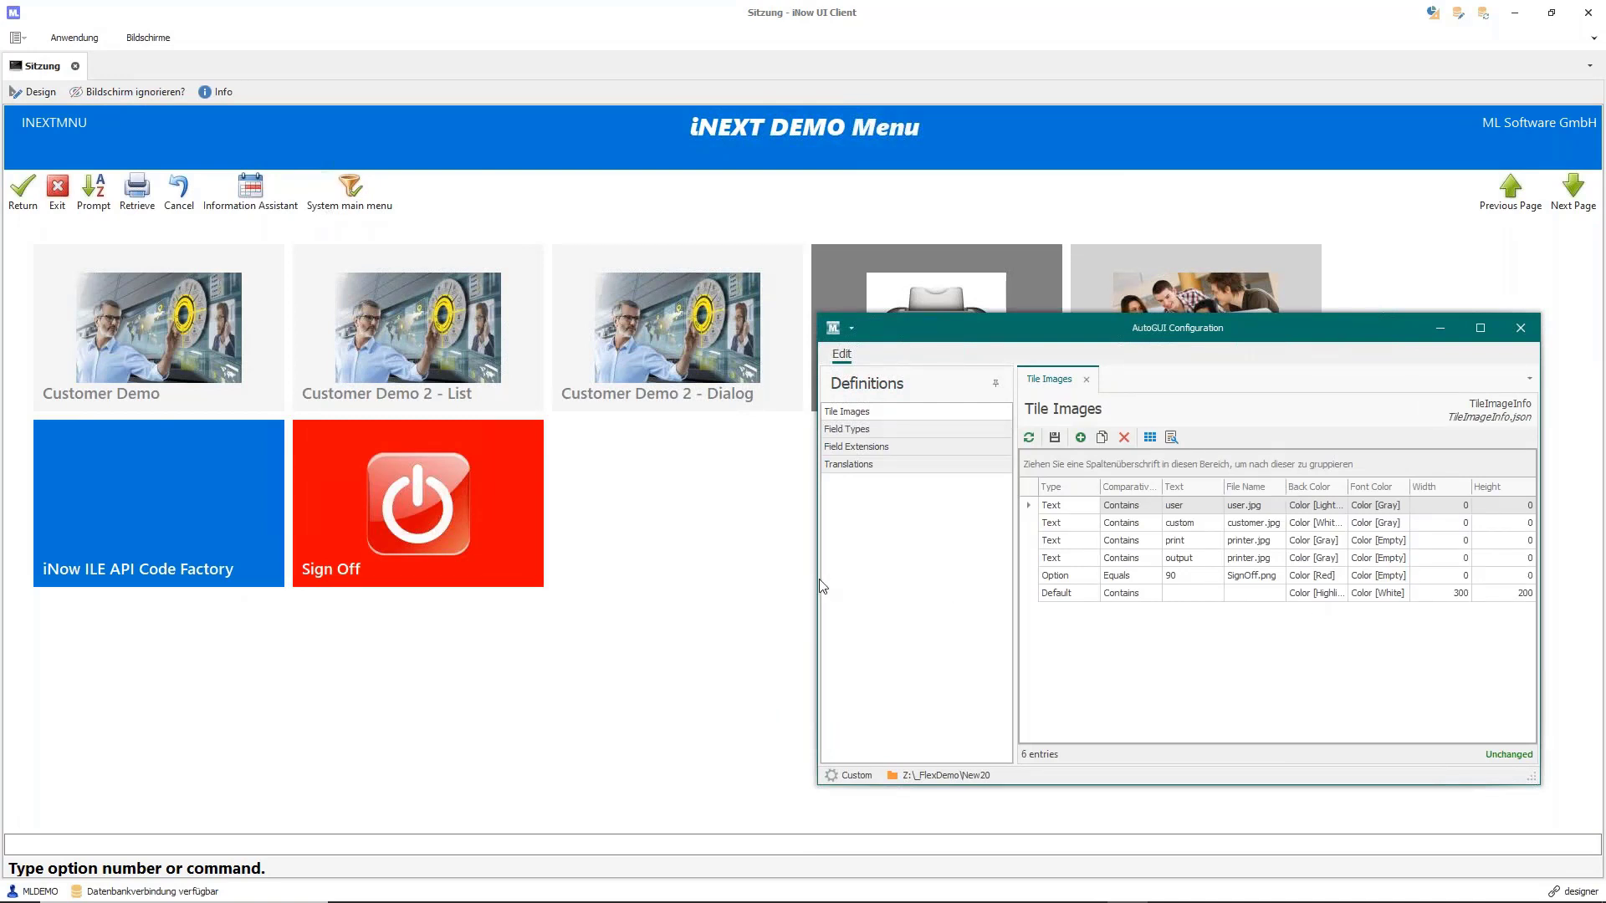
pyautogui.moveTo(820, 586); pyautogui.dragTo(550, 585)
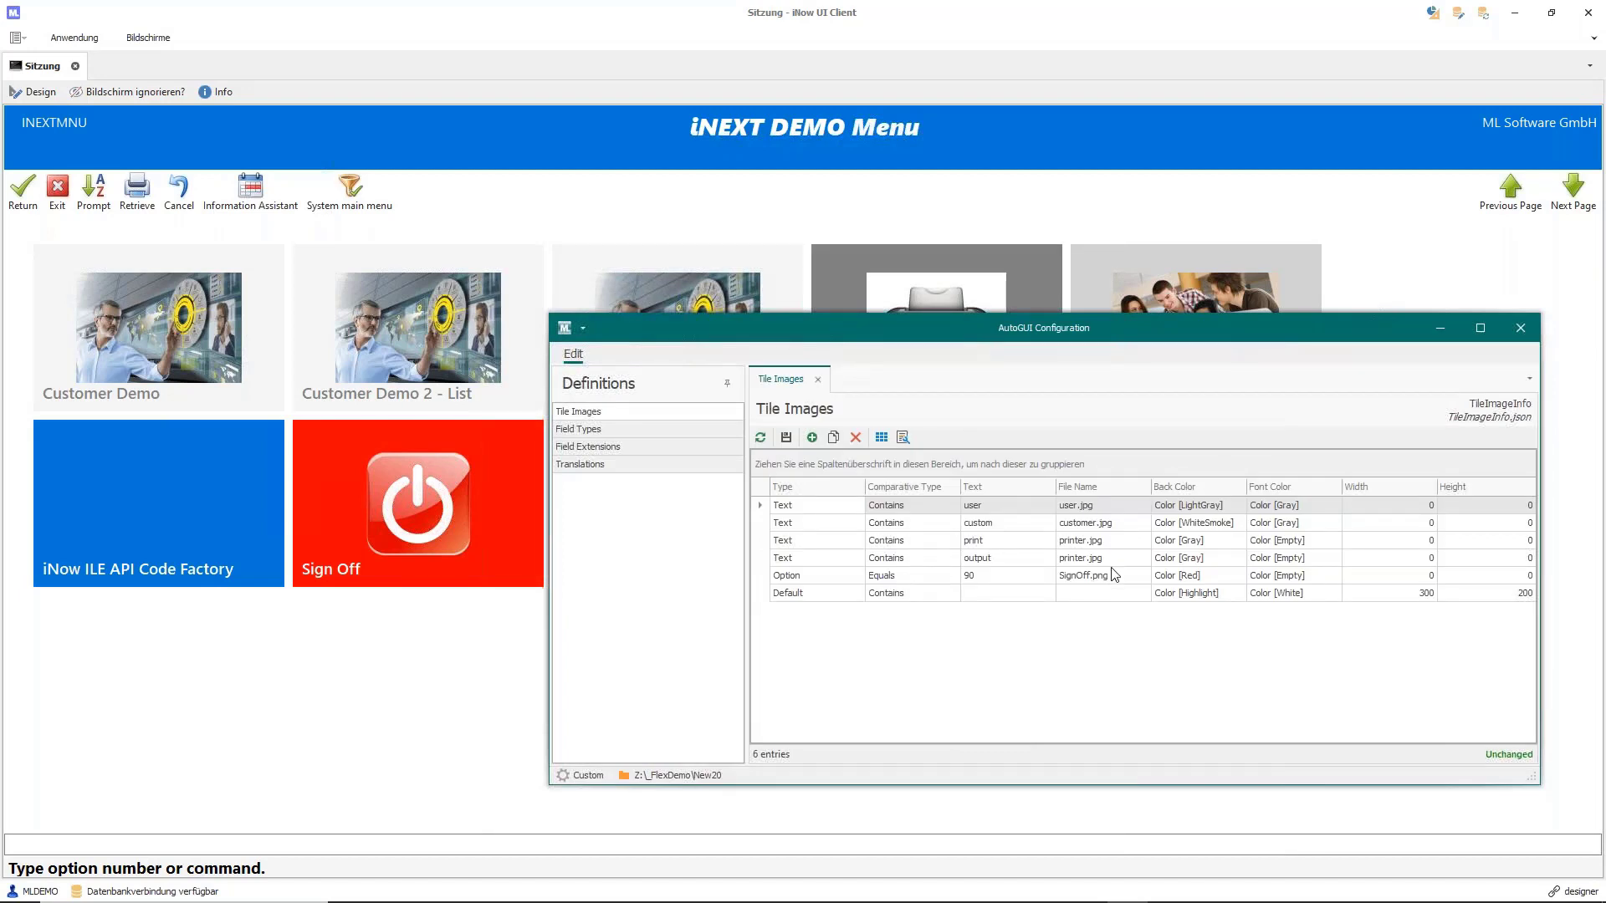
# Examine the type, comparison, colour and width settings of the "user" tile image entry and close it without changes
pyautogui.click(817, 511)
pyautogui.doubleClick(817, 511)
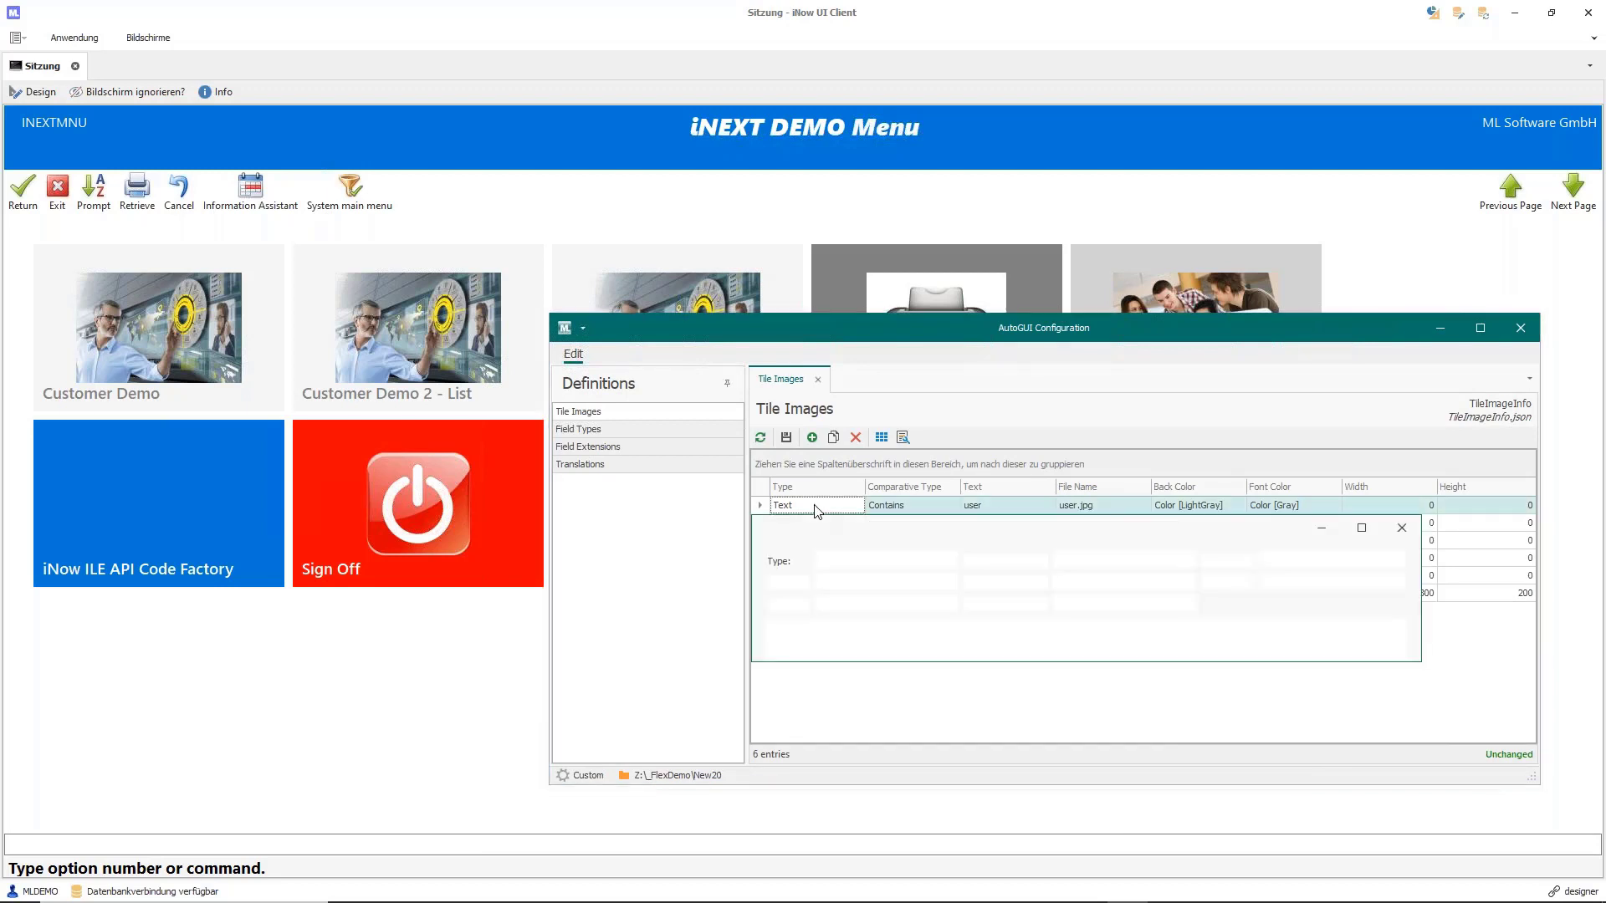
pyautogui.click(951, 561)
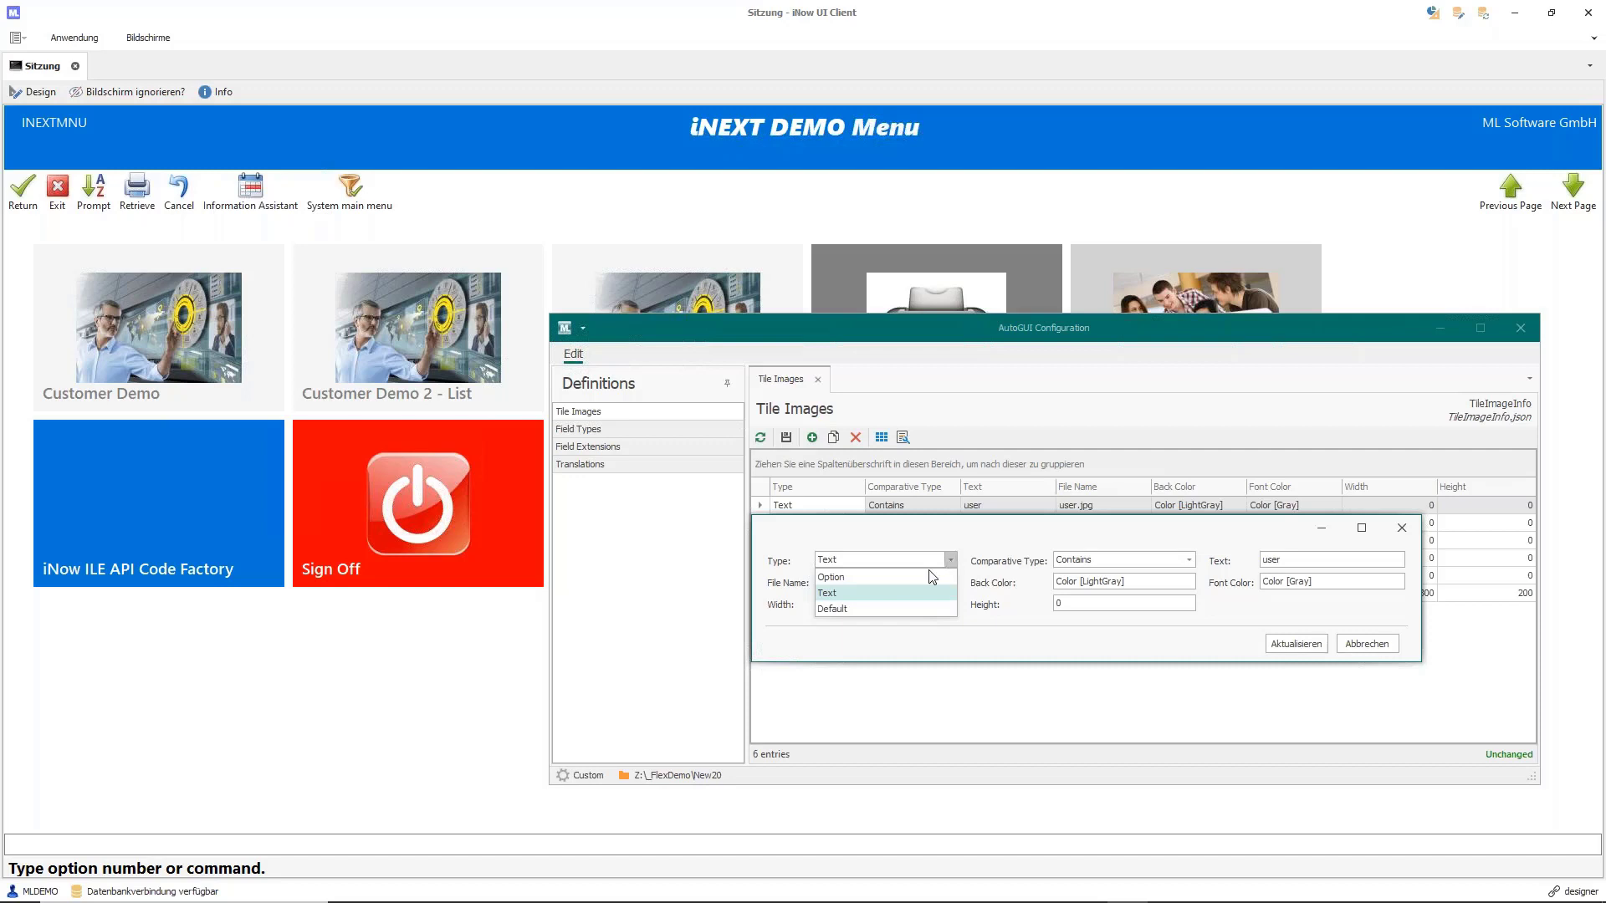
pyautogui.click(905, 599)
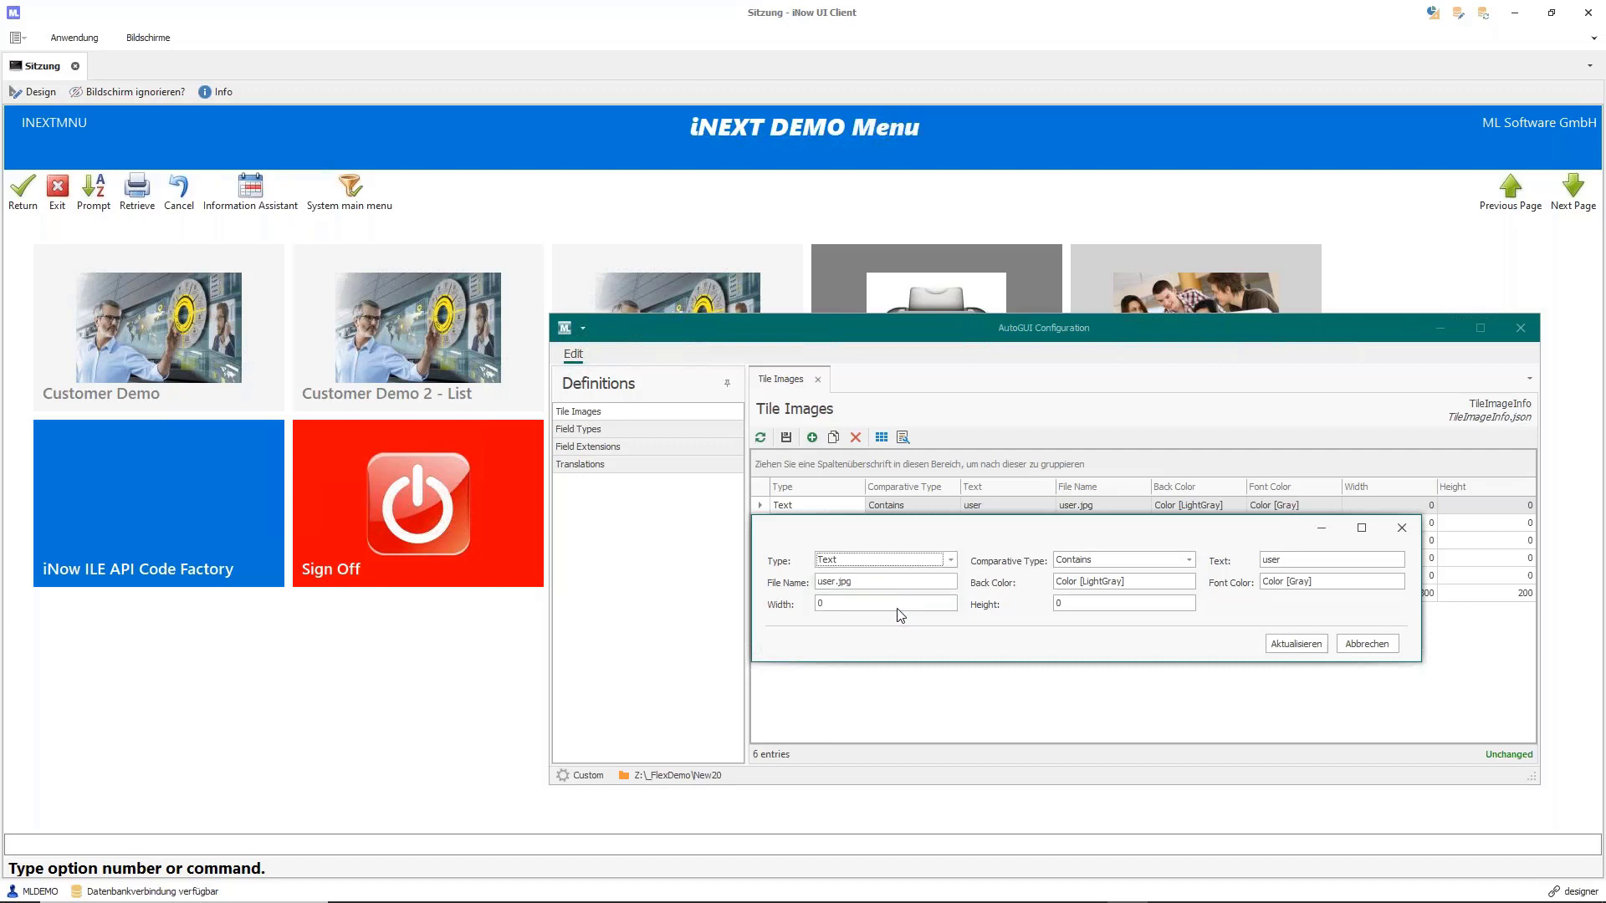
pyautogui.click(1189, 560)
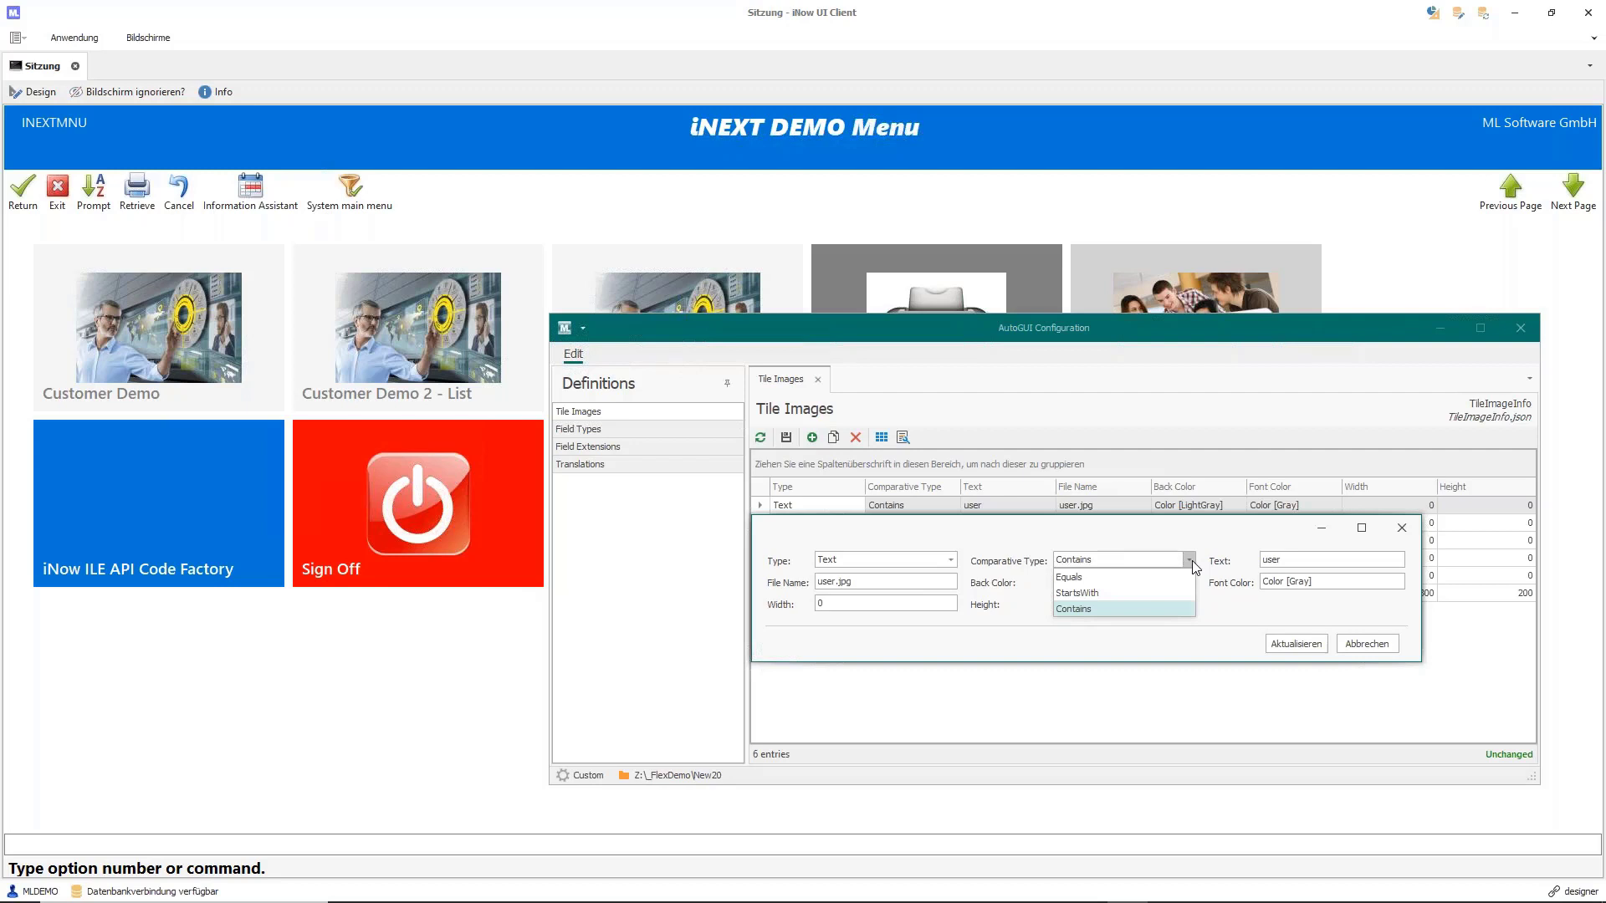
pyautogui.click(1190, 560)
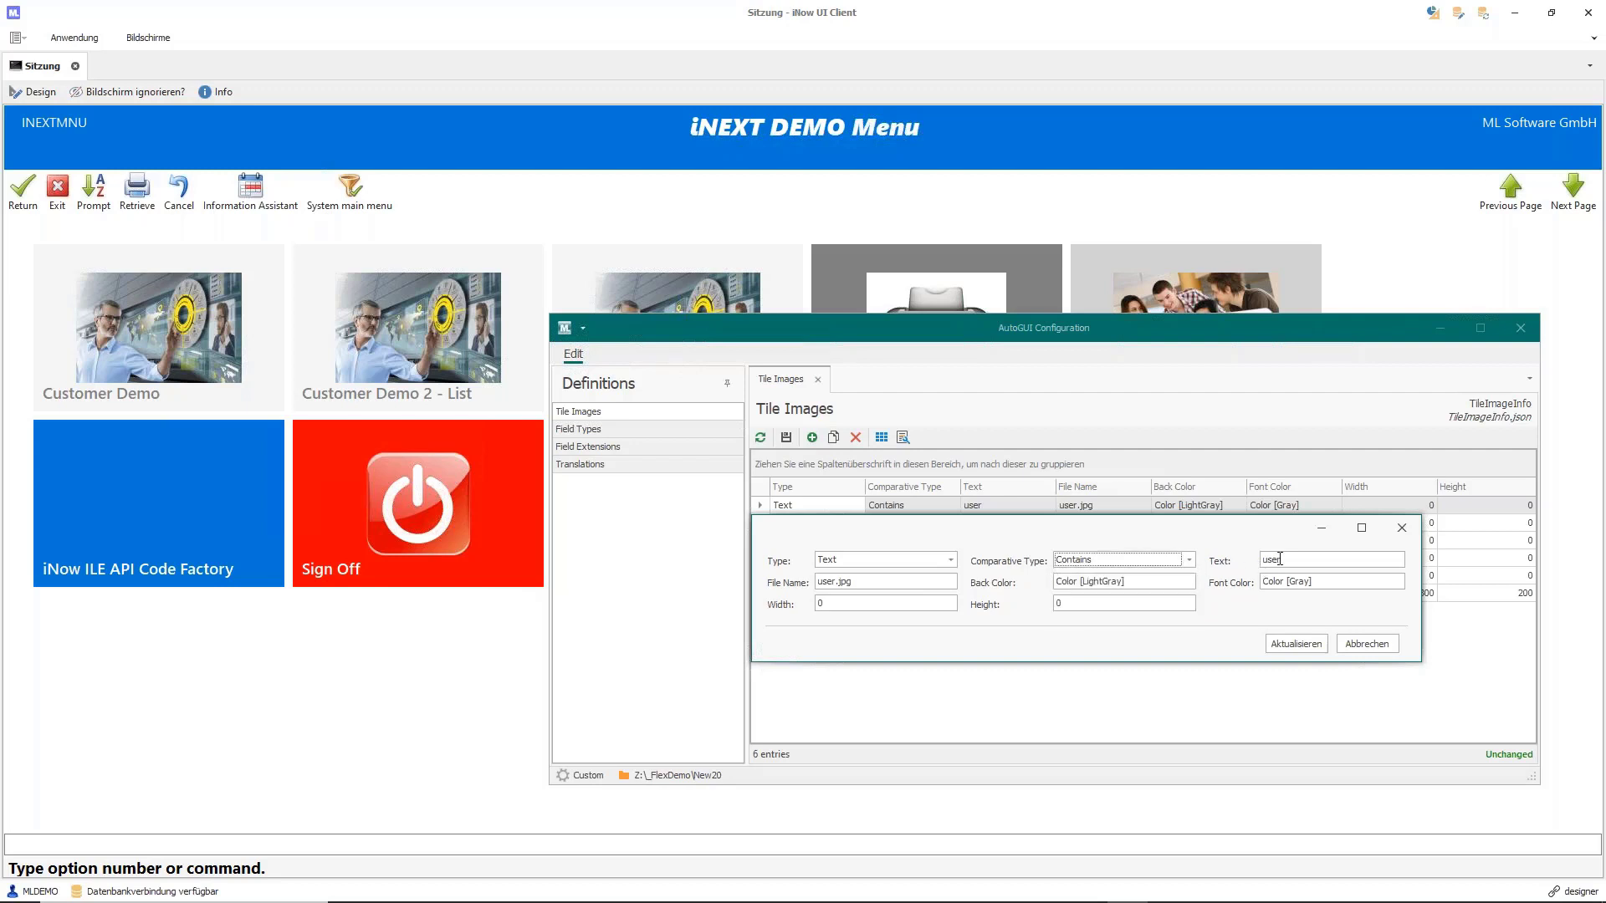
pyautogui.moveTo(1218, 533); pyautogui.dragTo(1244, 588)
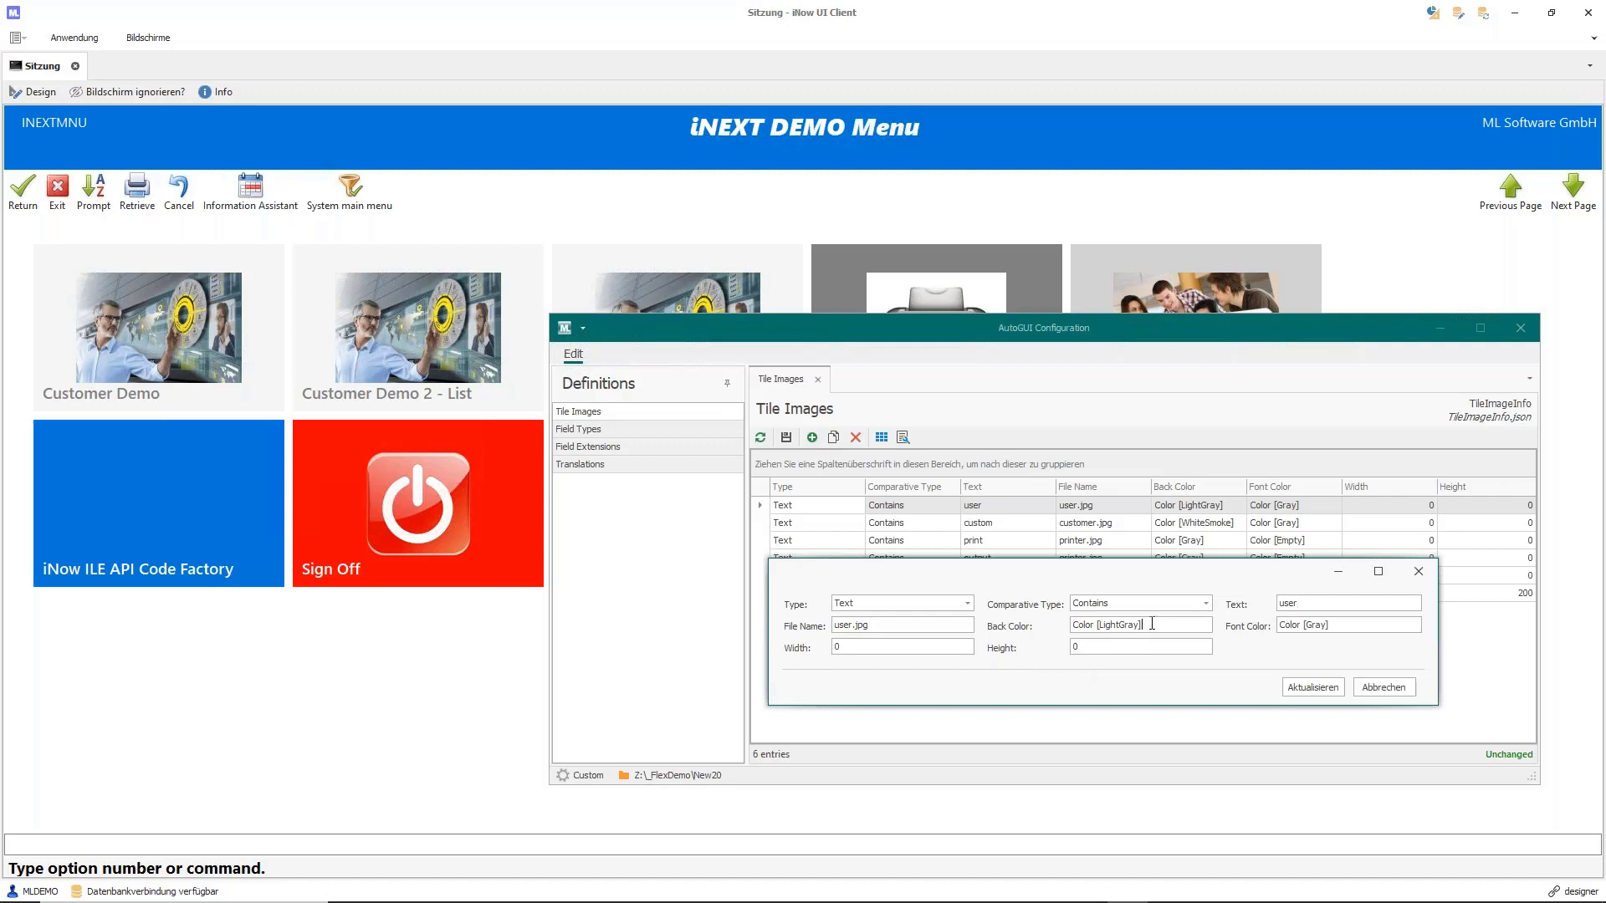
pyautogui.click(1353, 633)
pyautogui.click(857, 646)
pyautogui.click(1416, 574)
# Sort the tile image entries by type, examine the Default entry's back and font colours, and minimize the configuration window
pyautogui.click(799, 489)
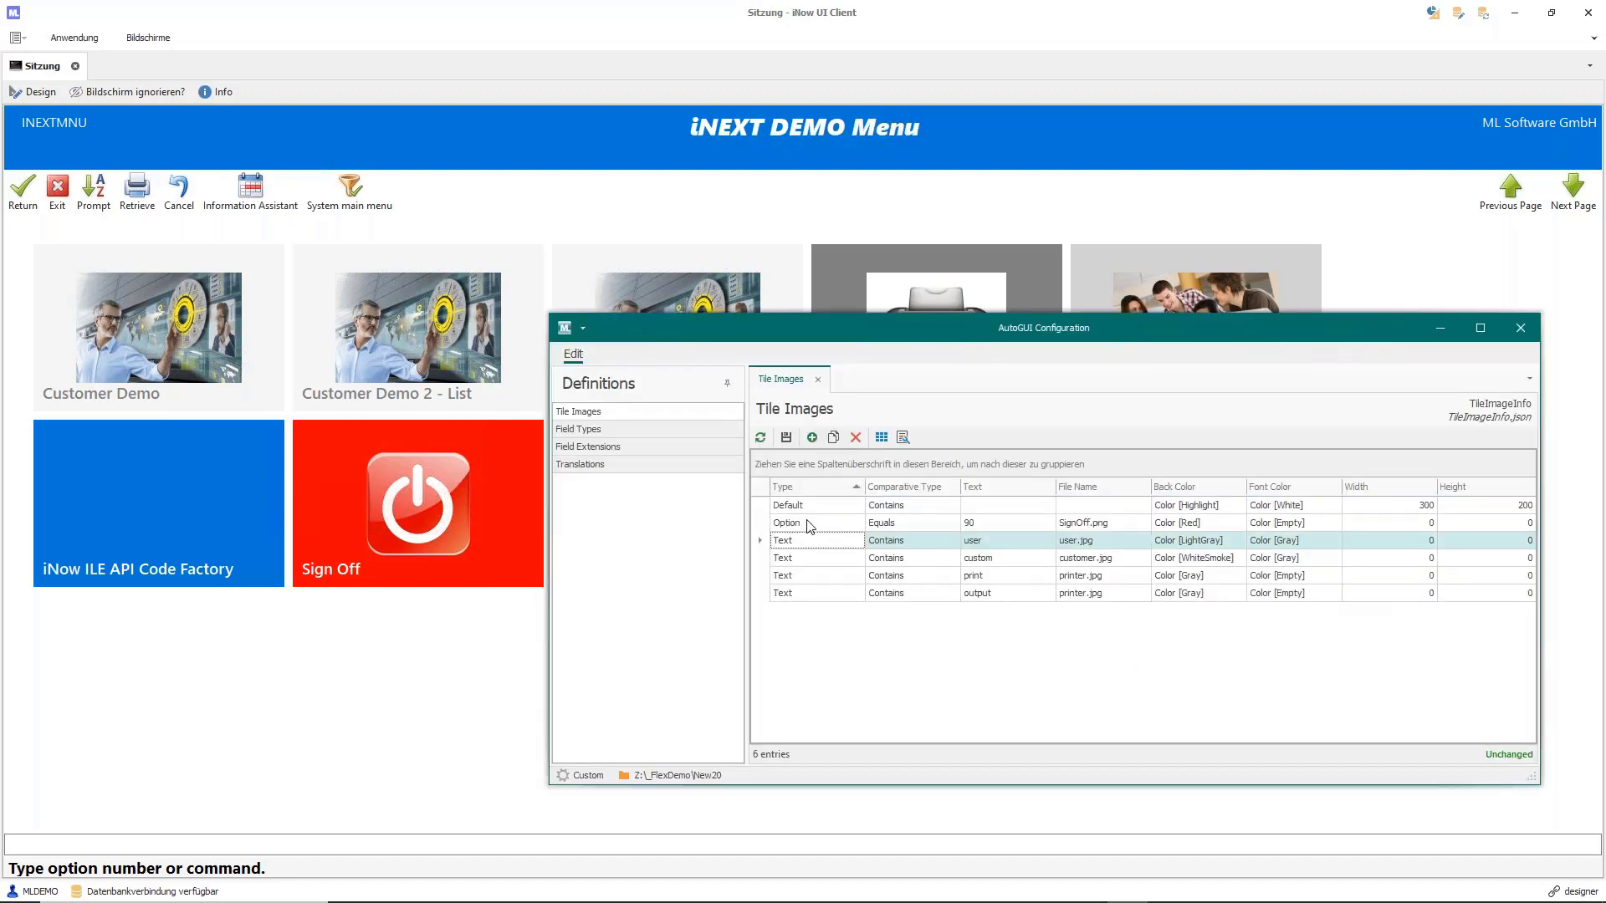
pyautogui.click(1201, 512)
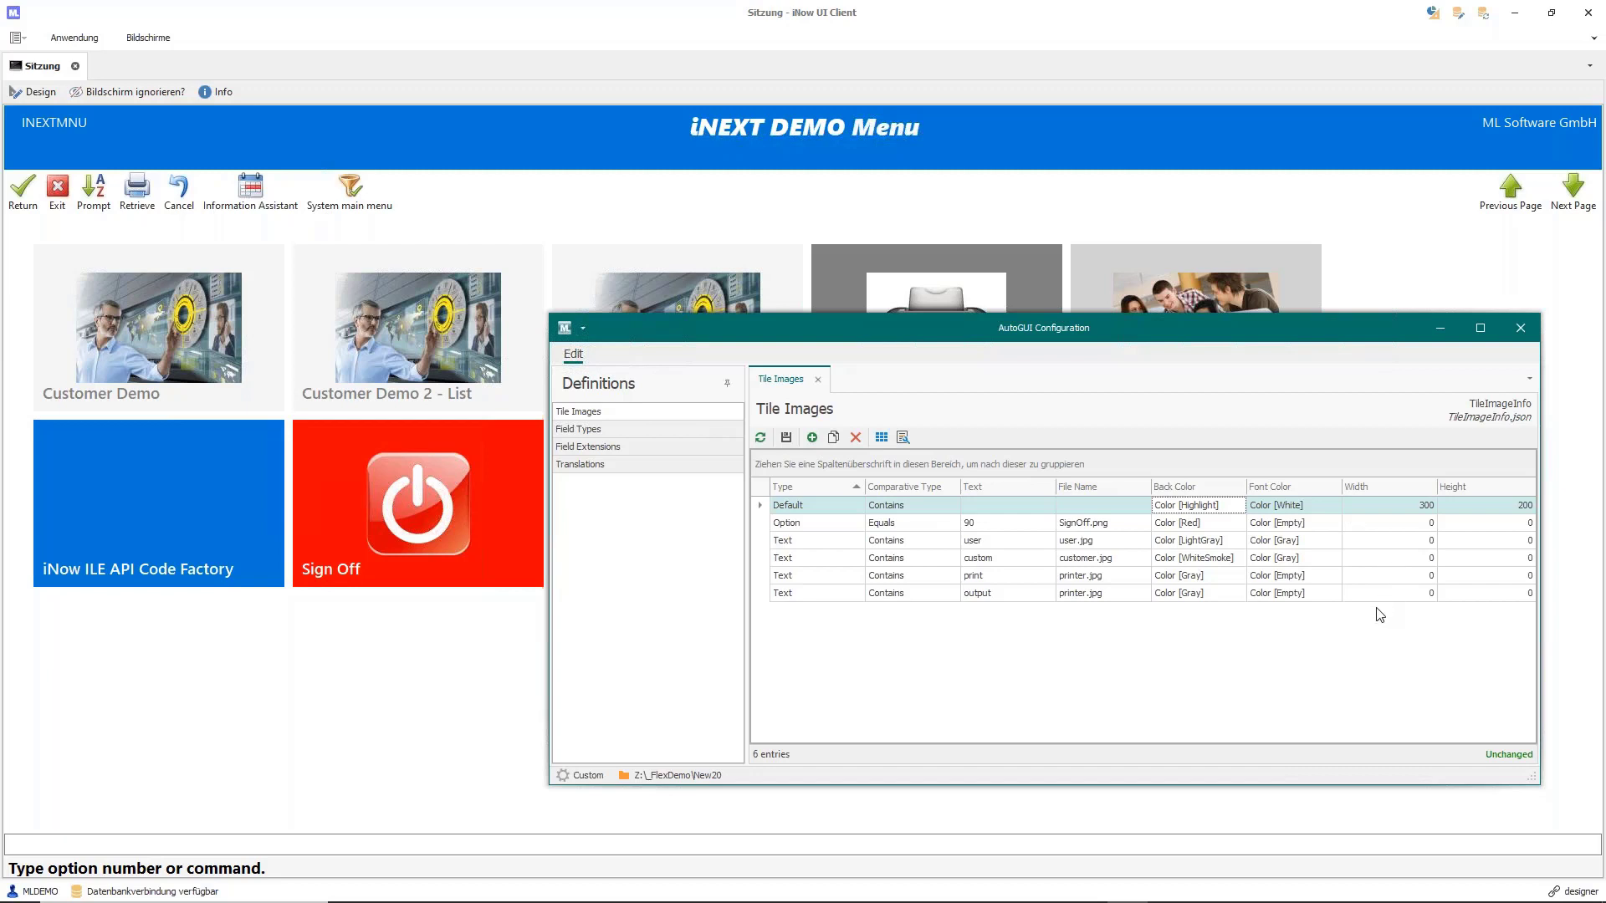
pyautogui.click(1308, 512)
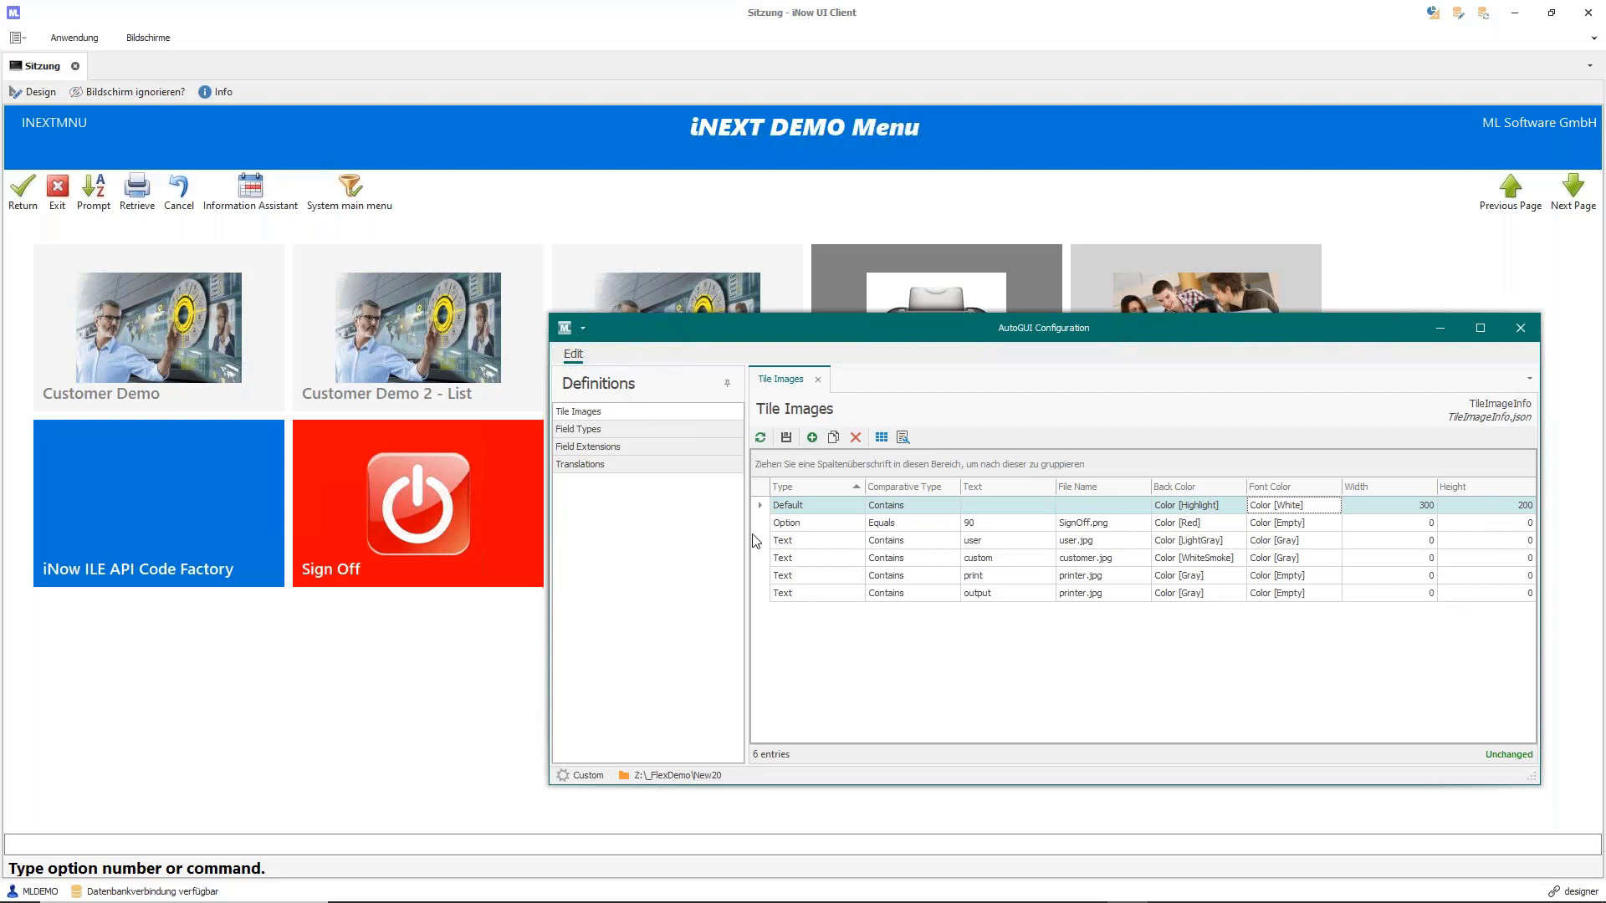
pyautogui.moveTo(1256, 328); pyautogui.dragTo(1282, 331)
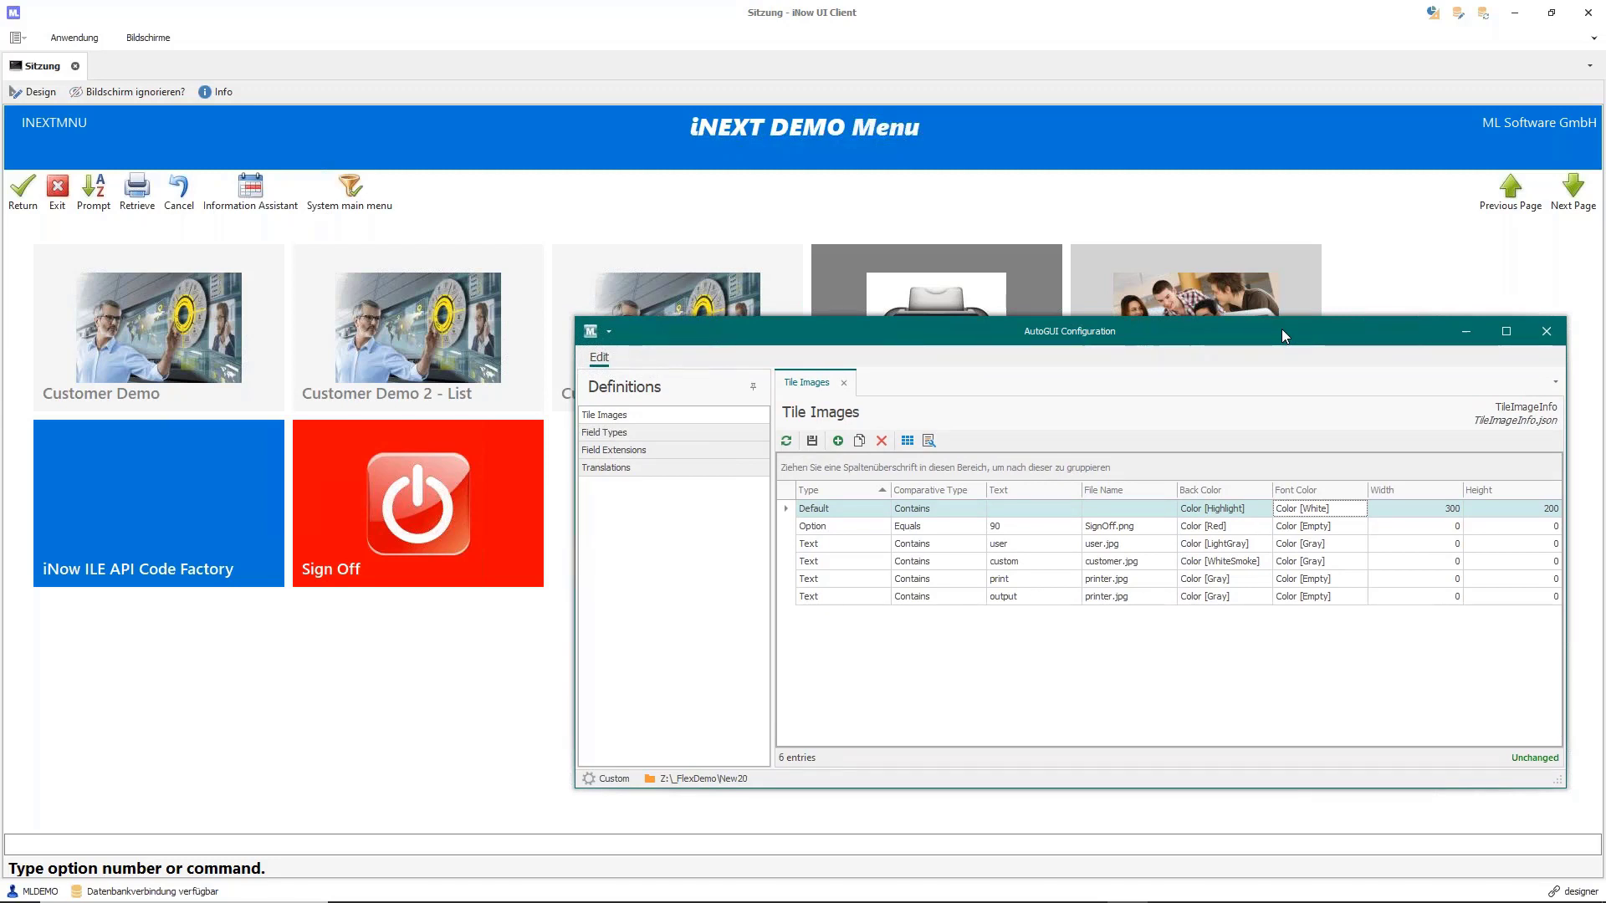
pyautogui.click(1468, 332)
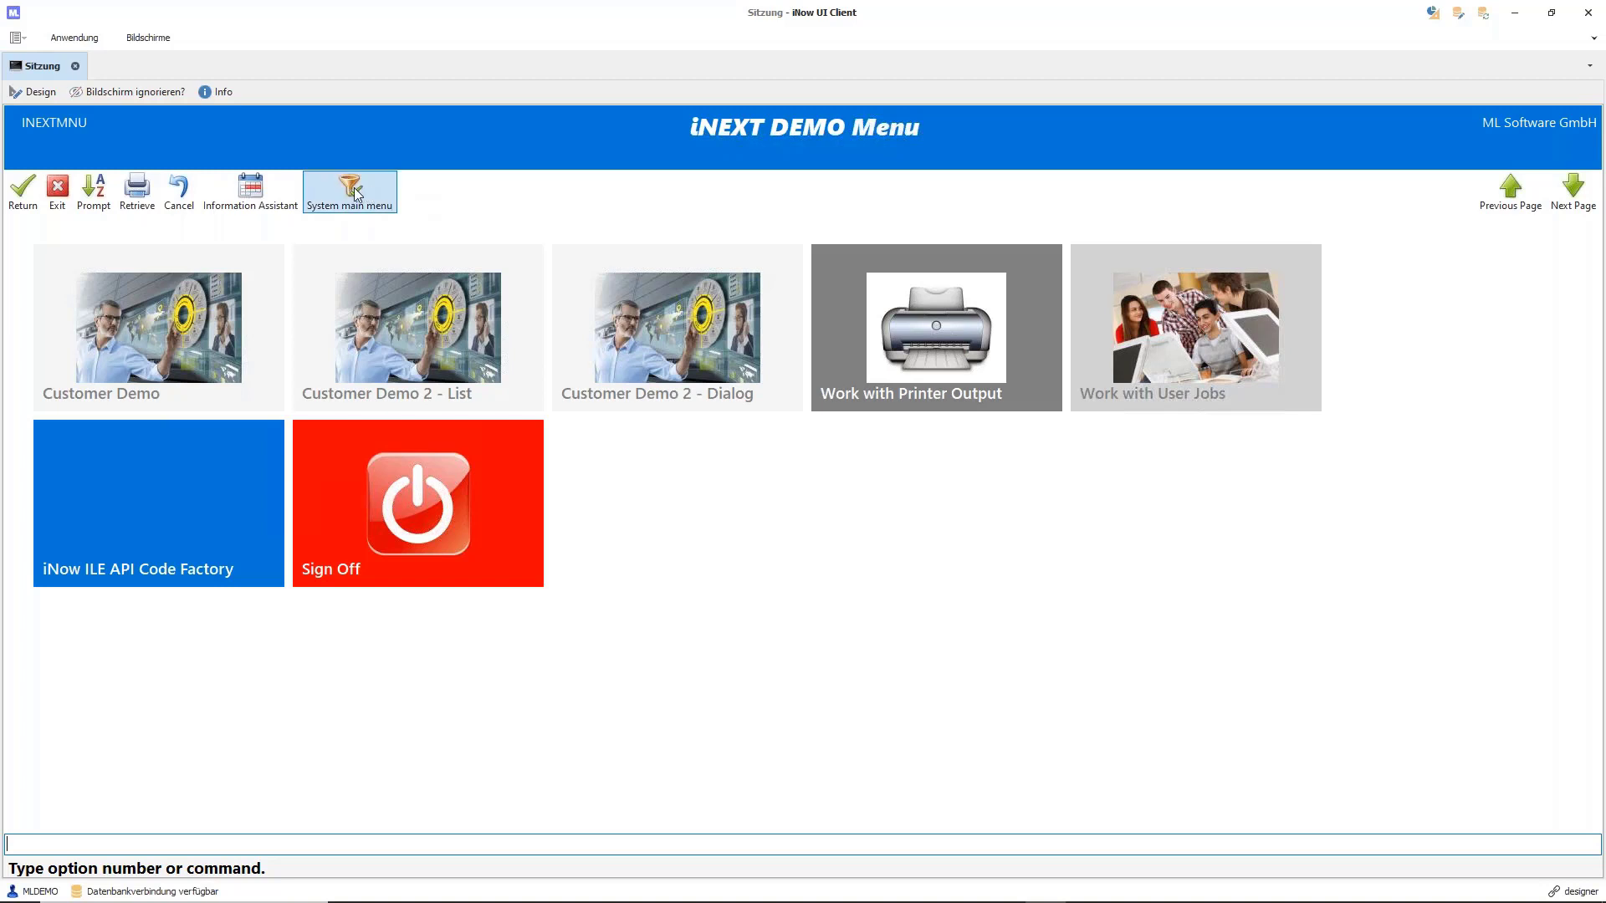
# Open the system main menu and examine the Option entry for 90 in the AutoGUI Configuration's tile images, minimizing that window again
pyautogui.click(384, 197)
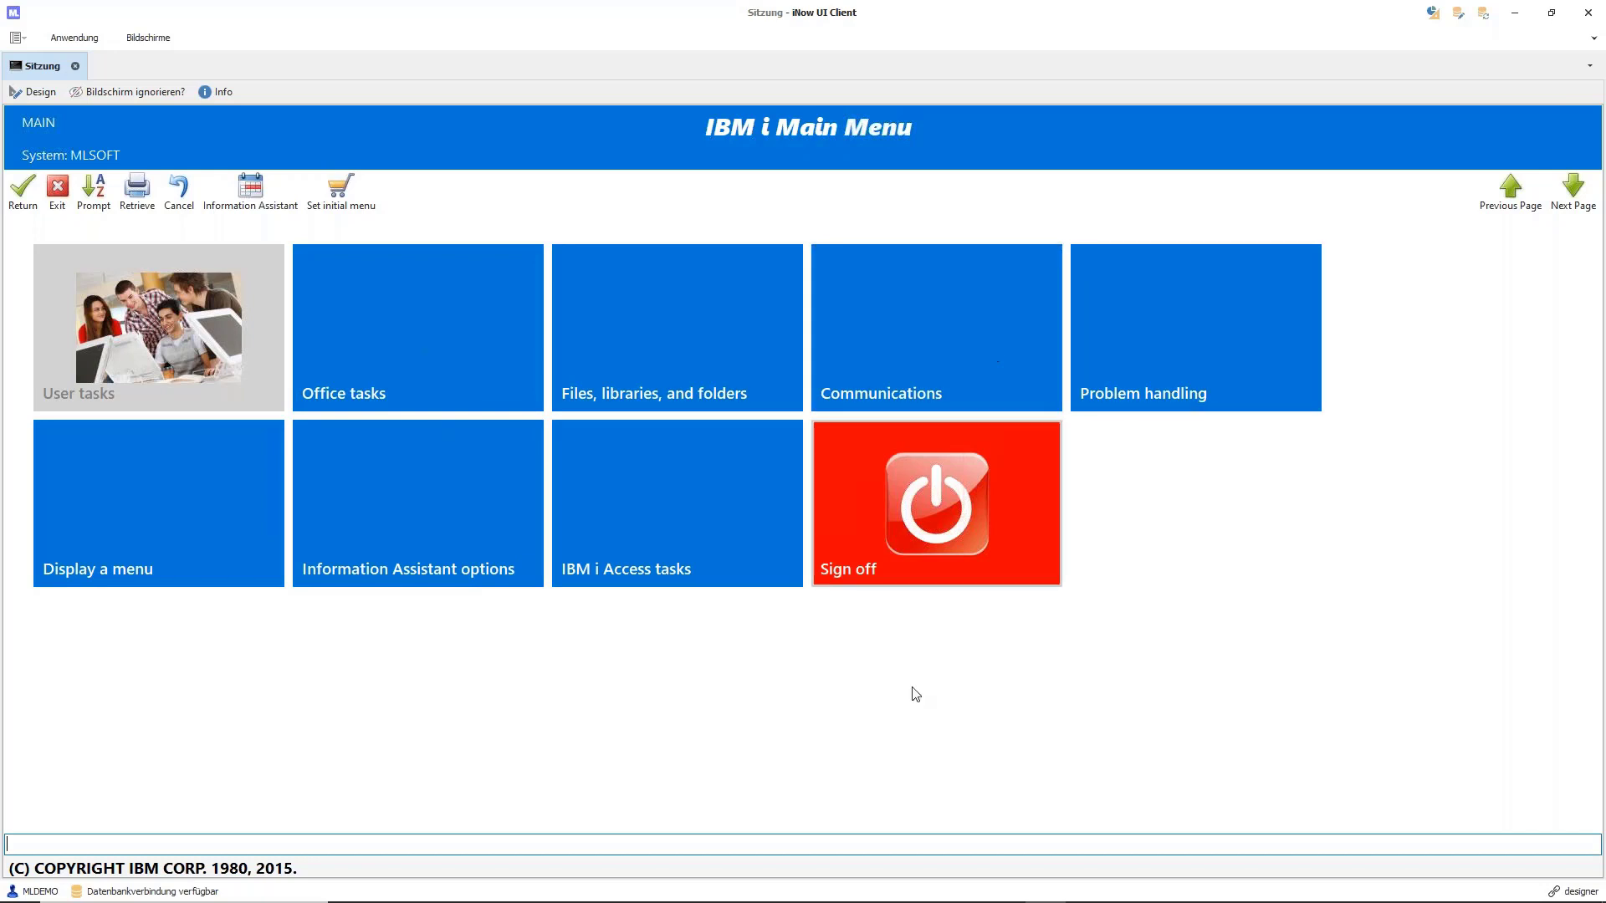
pyautogui.moveTo(887, 886)
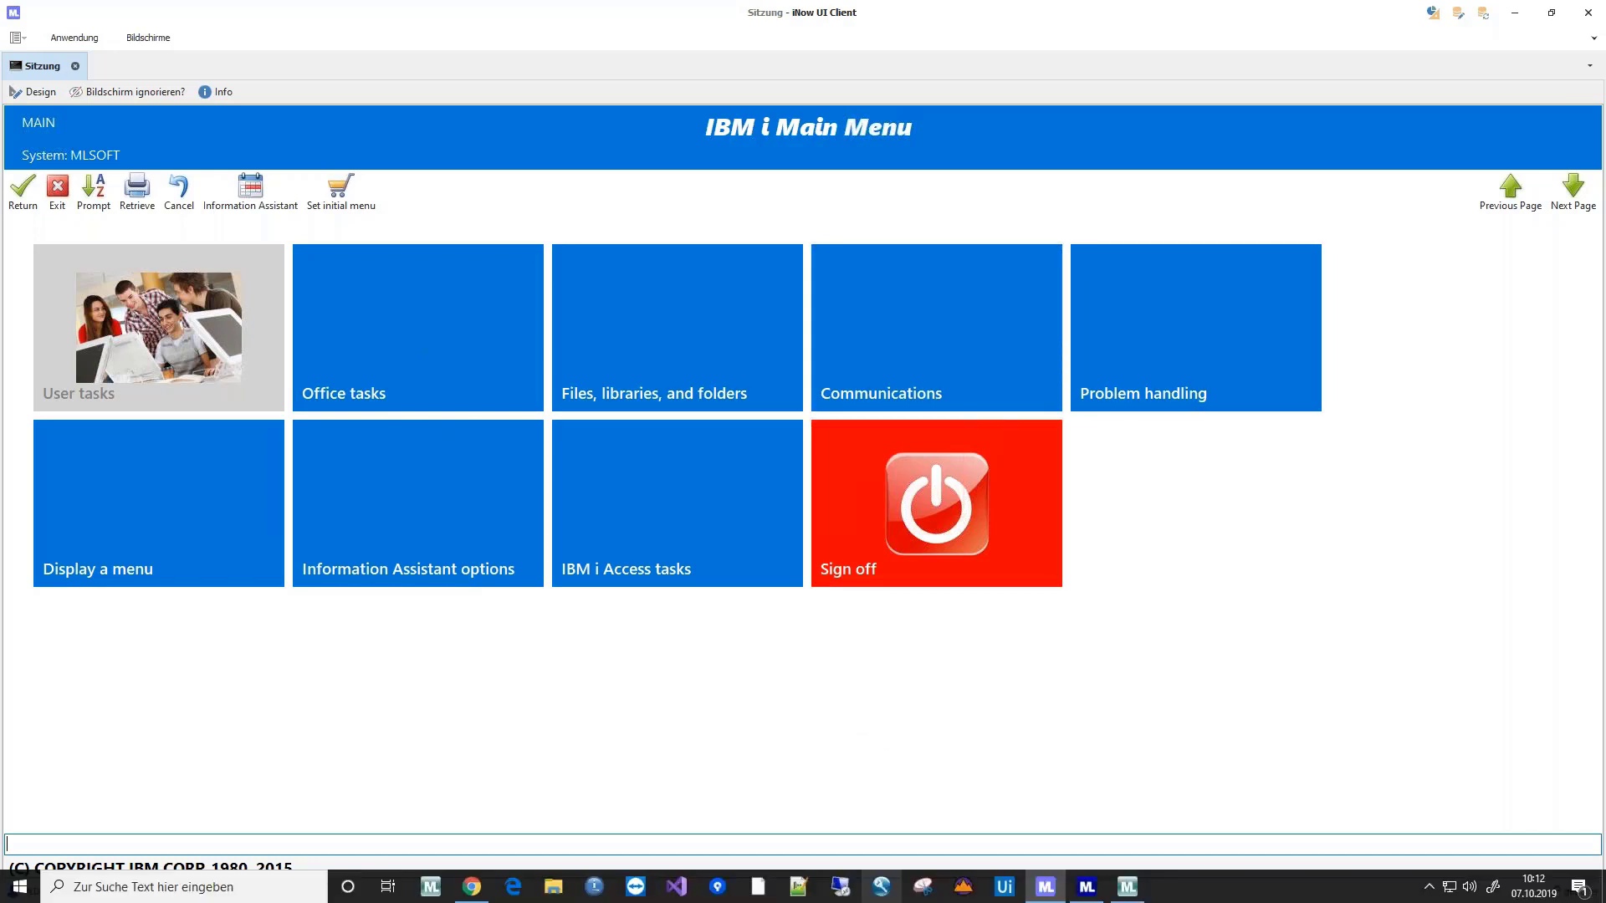
pyautogui.click(1128, 888)
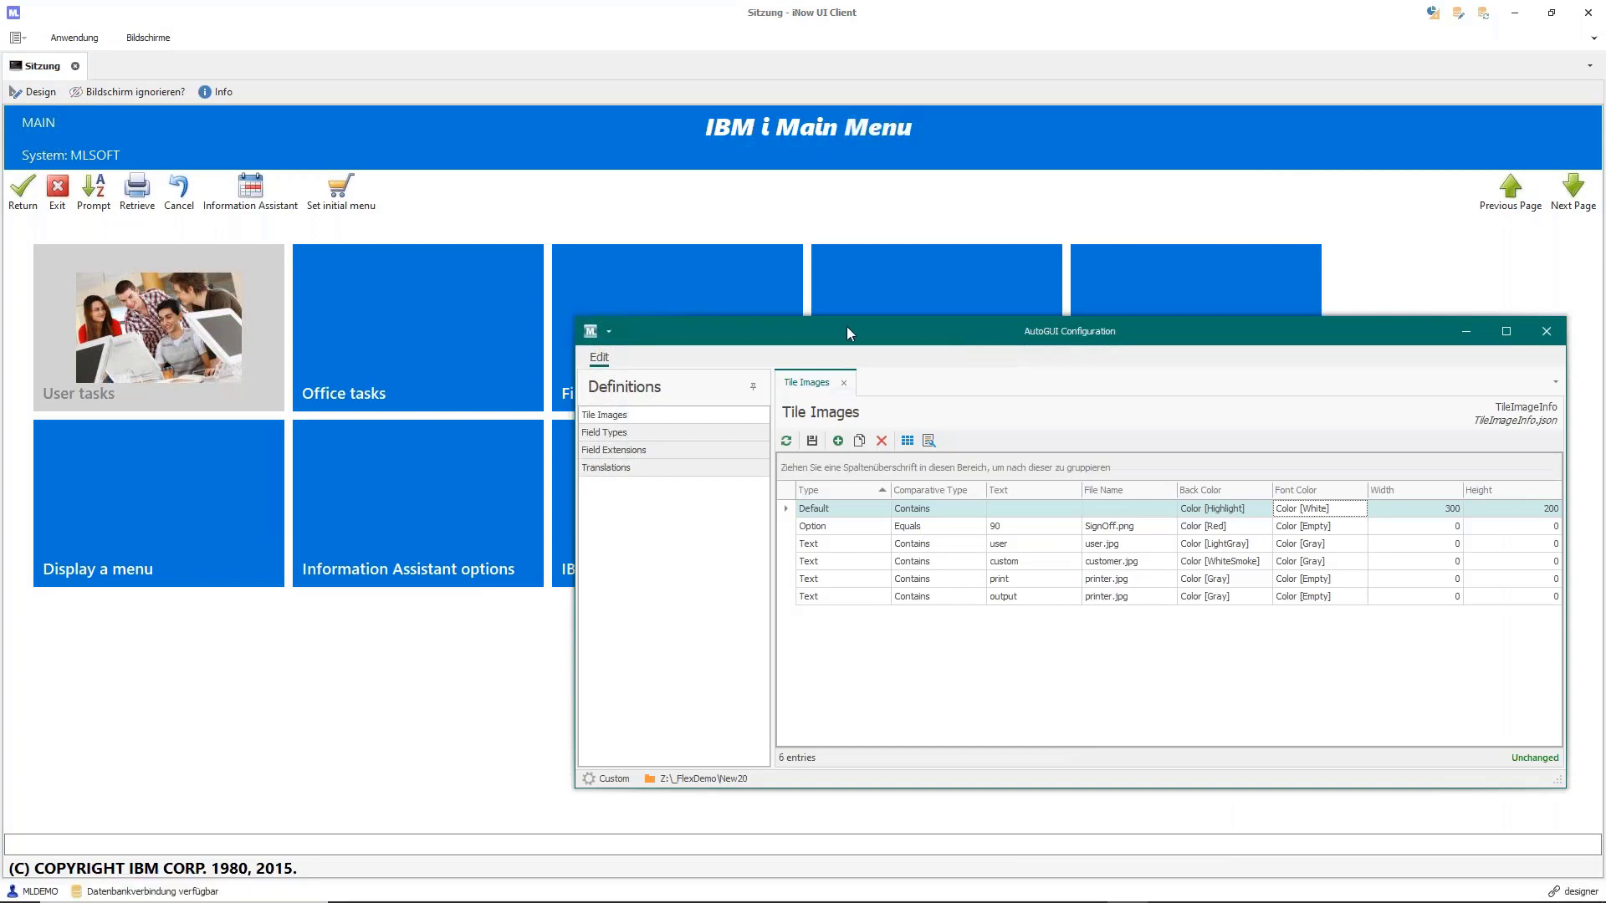
pyautogui.moveTo(847, 332); pyautogui.dragTo(986, 632)
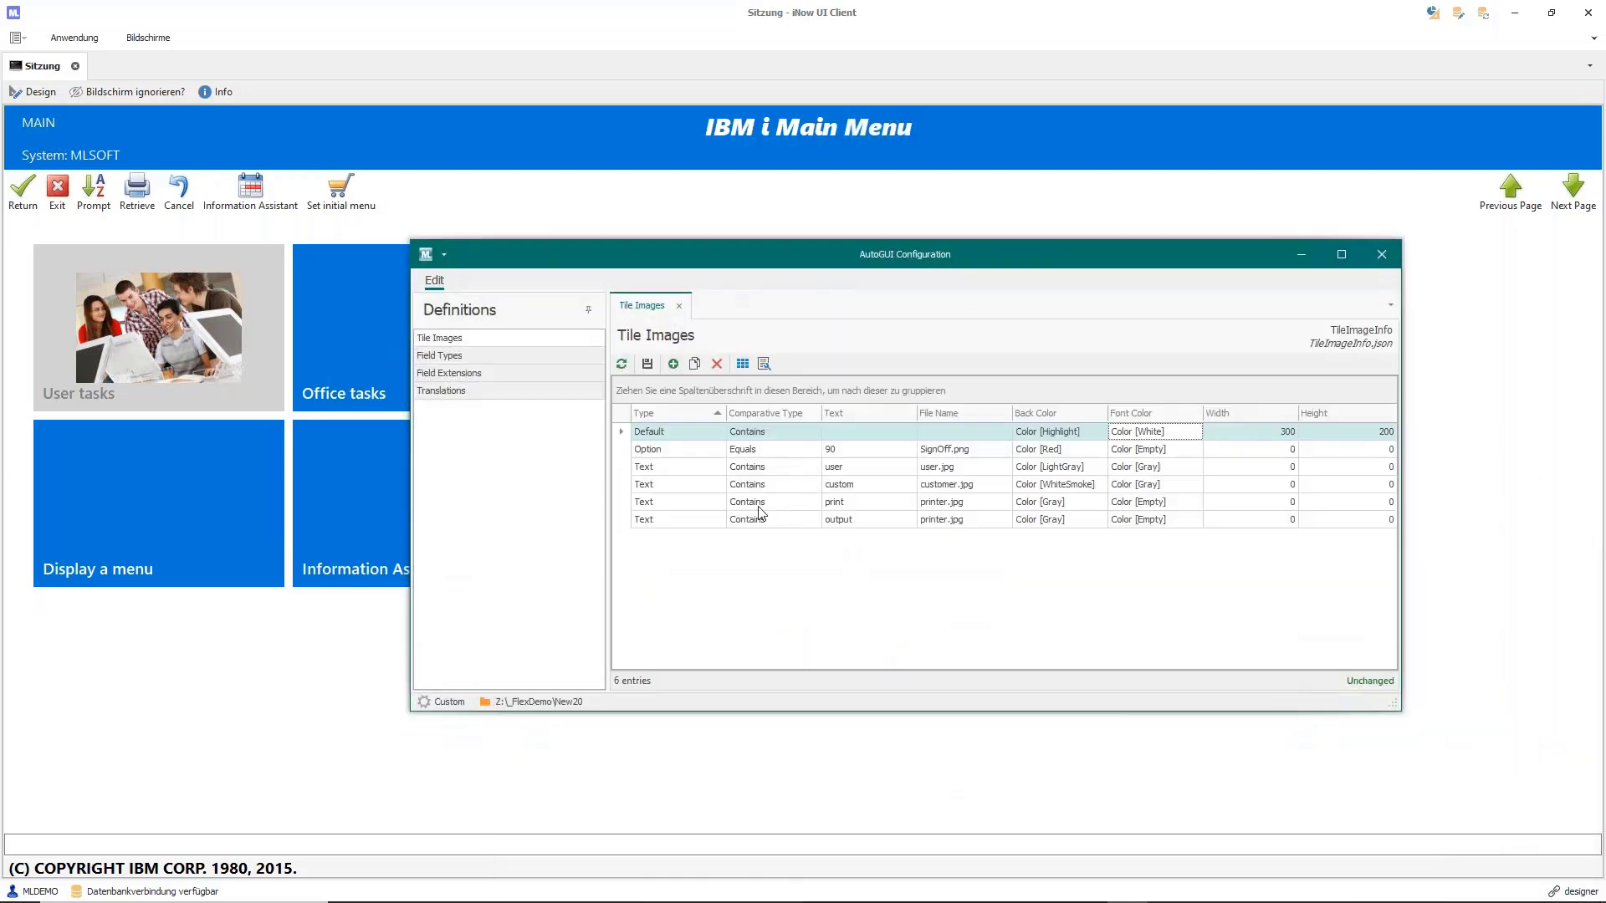
pyautogui.click(672, 455)
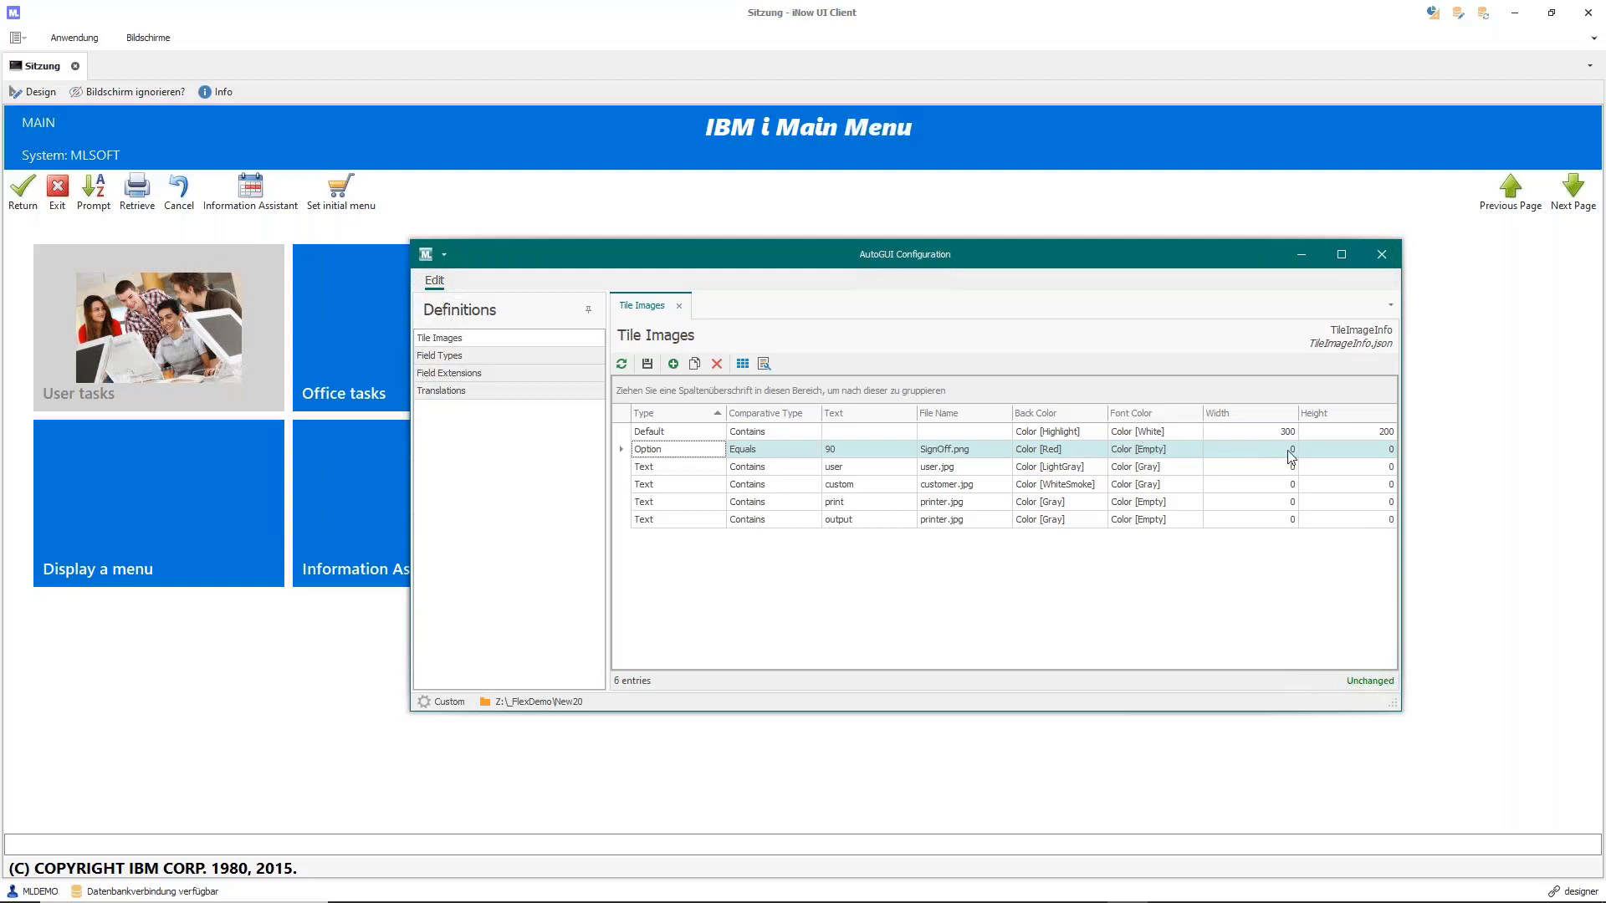
pyautogui.click(1301, 256)
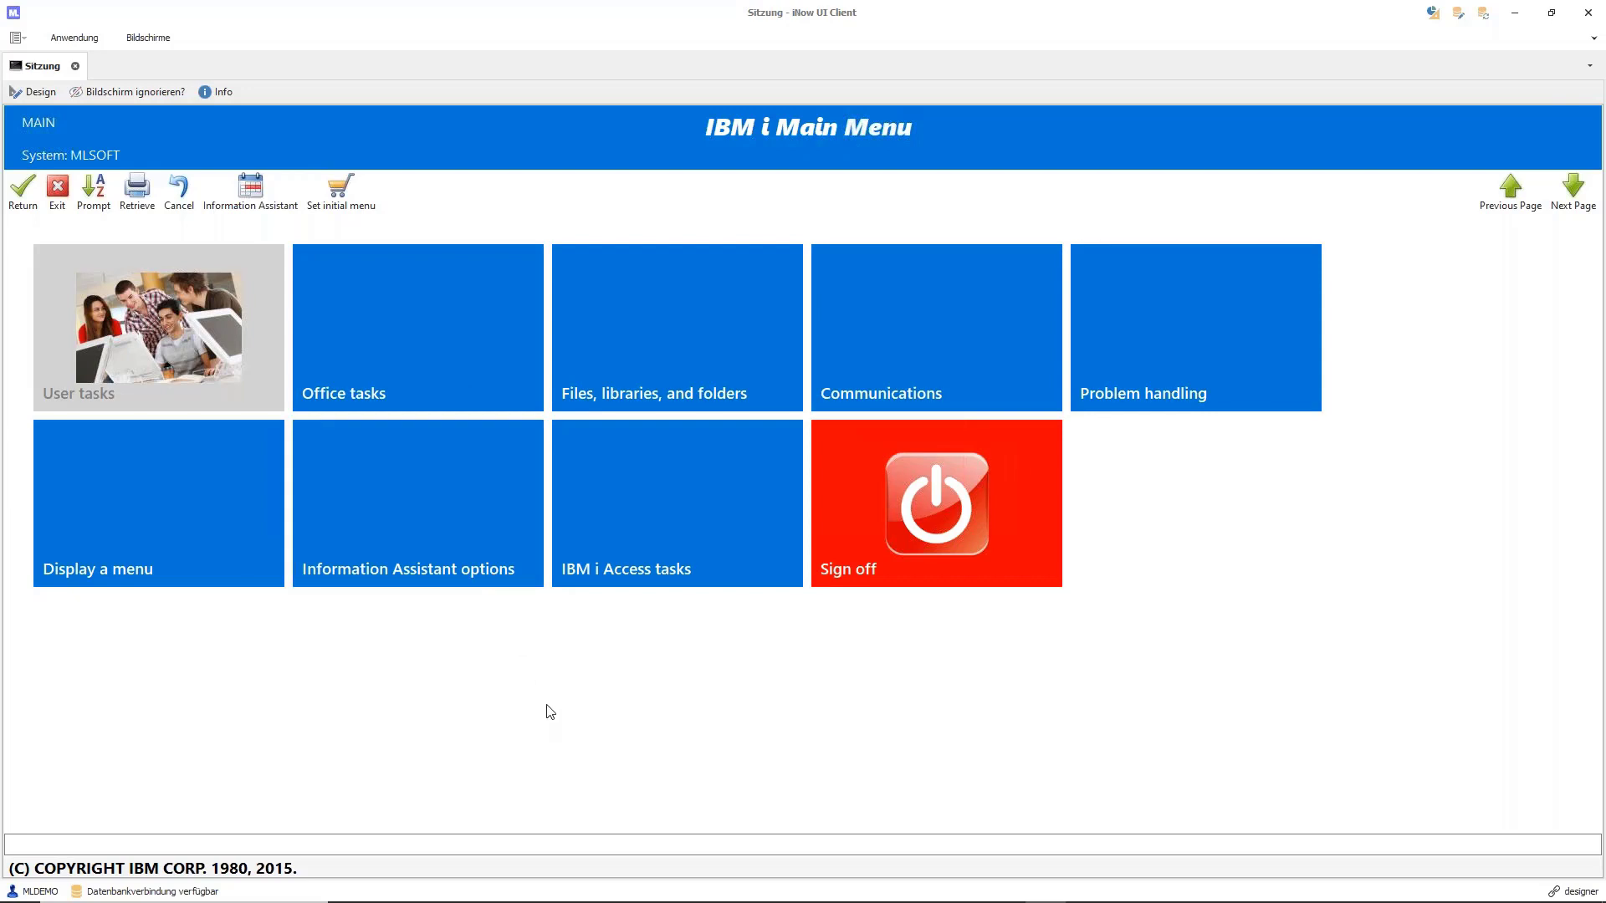
# View the Office tasks and IBM i Access tasks menus and return to the IBM i Main Menu
pyautogui.click(409, 325)
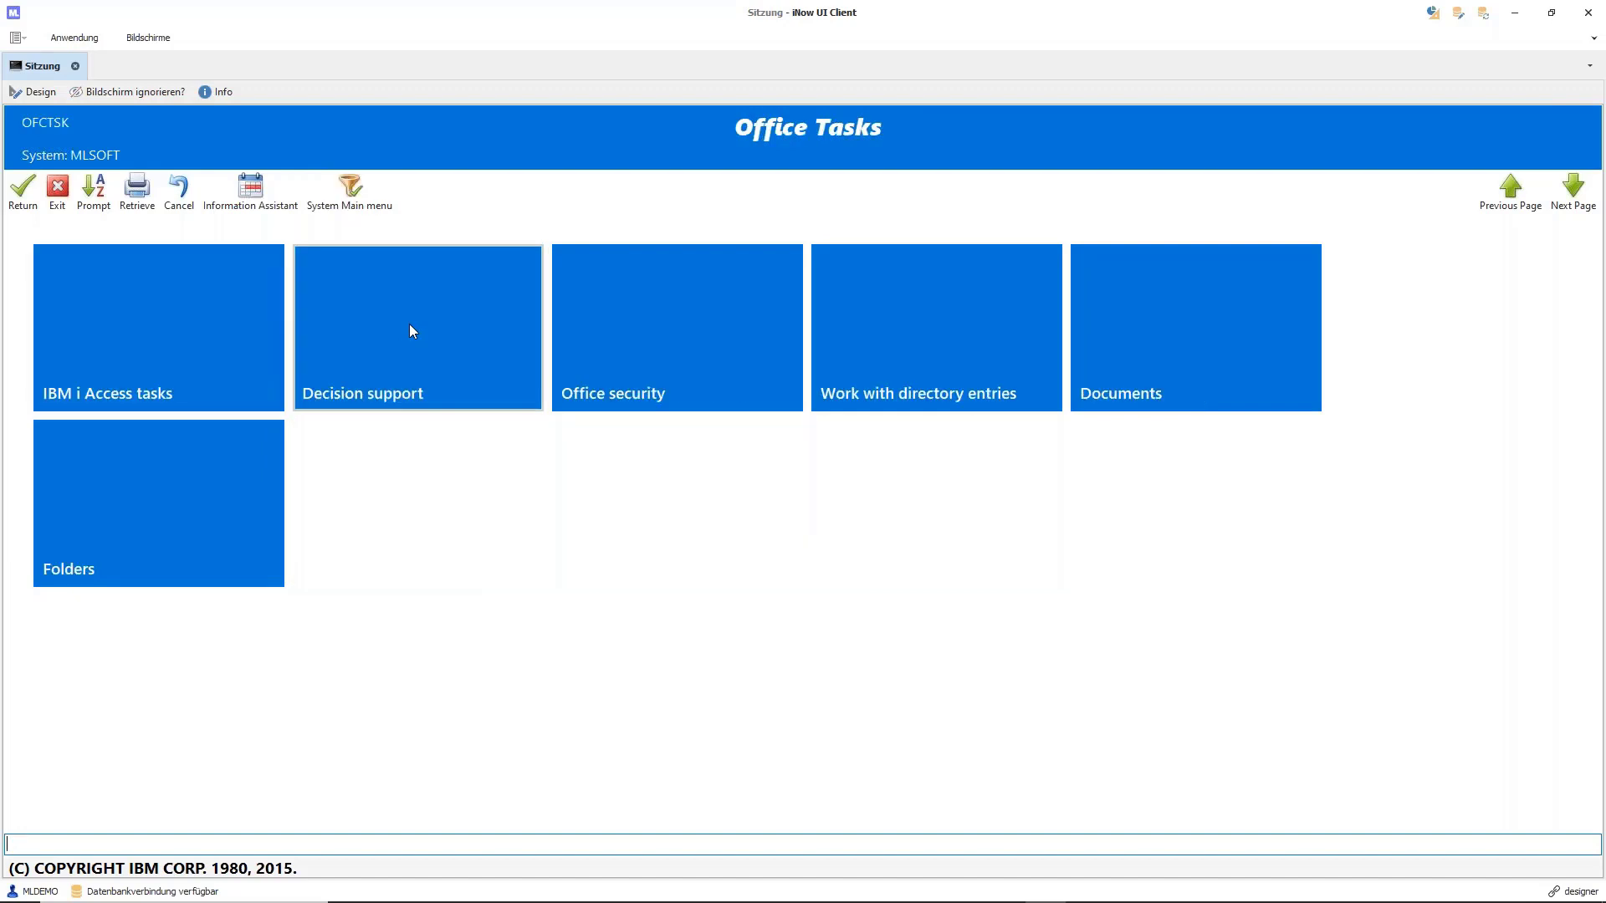
pyautogui.click(128, 338)
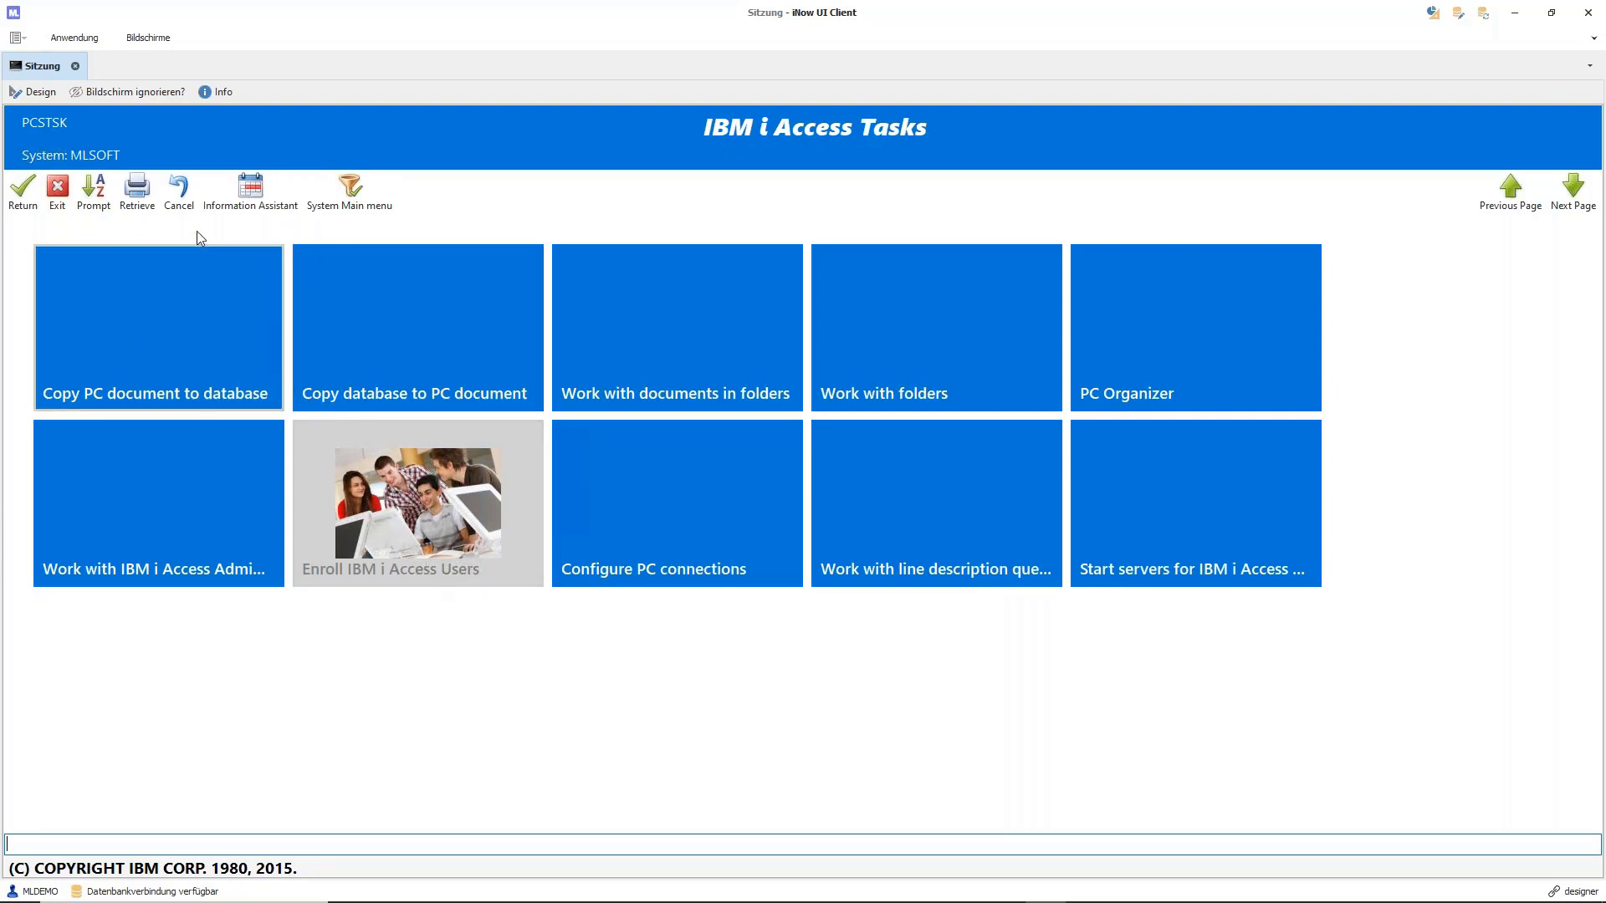
pyautogui.click(178, 194)
pyautogui.click(178, 194)
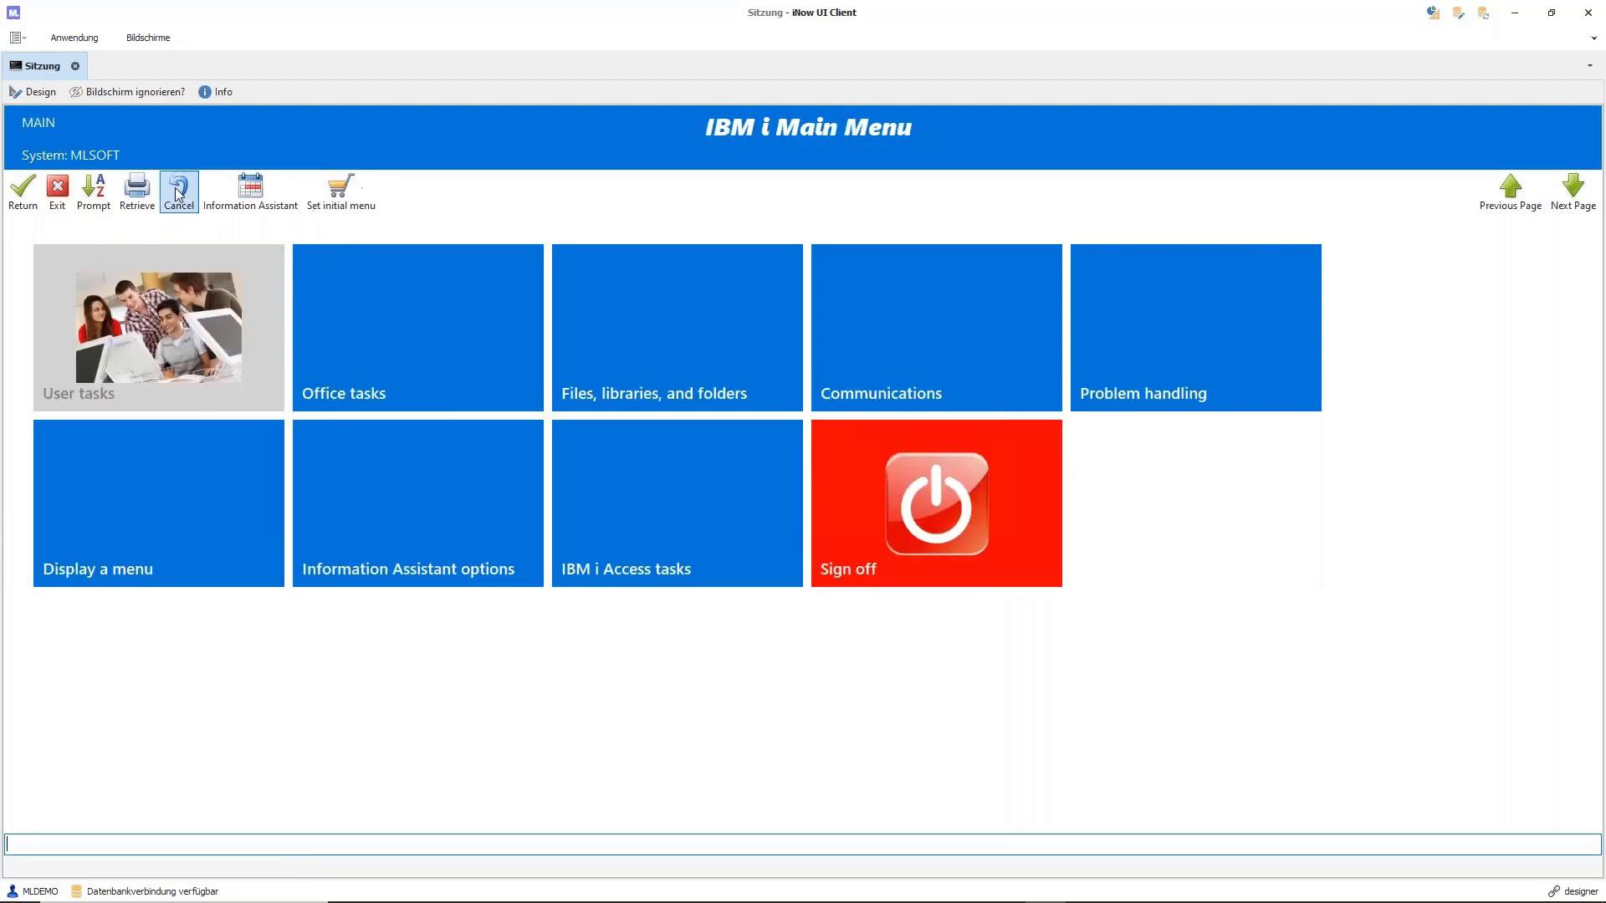
# Return to the iNEXT DEMO Menu and open Customer Demo, viewing the original green screen behind its empty form
pyautogui.click(178, 194)
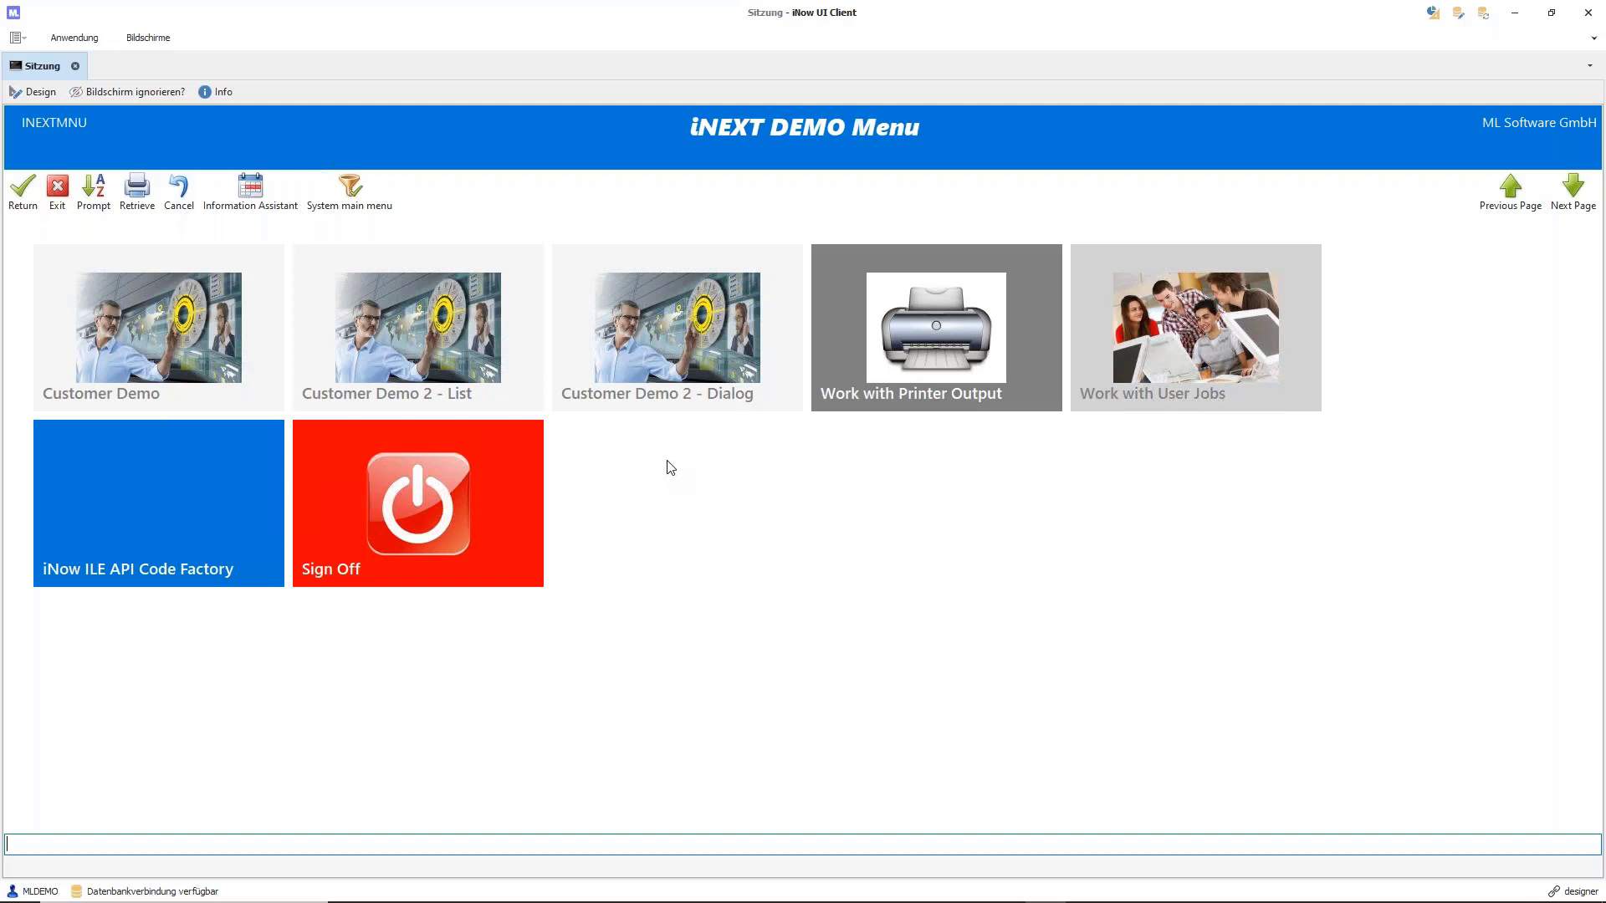
pyautogui.click(139, 318)
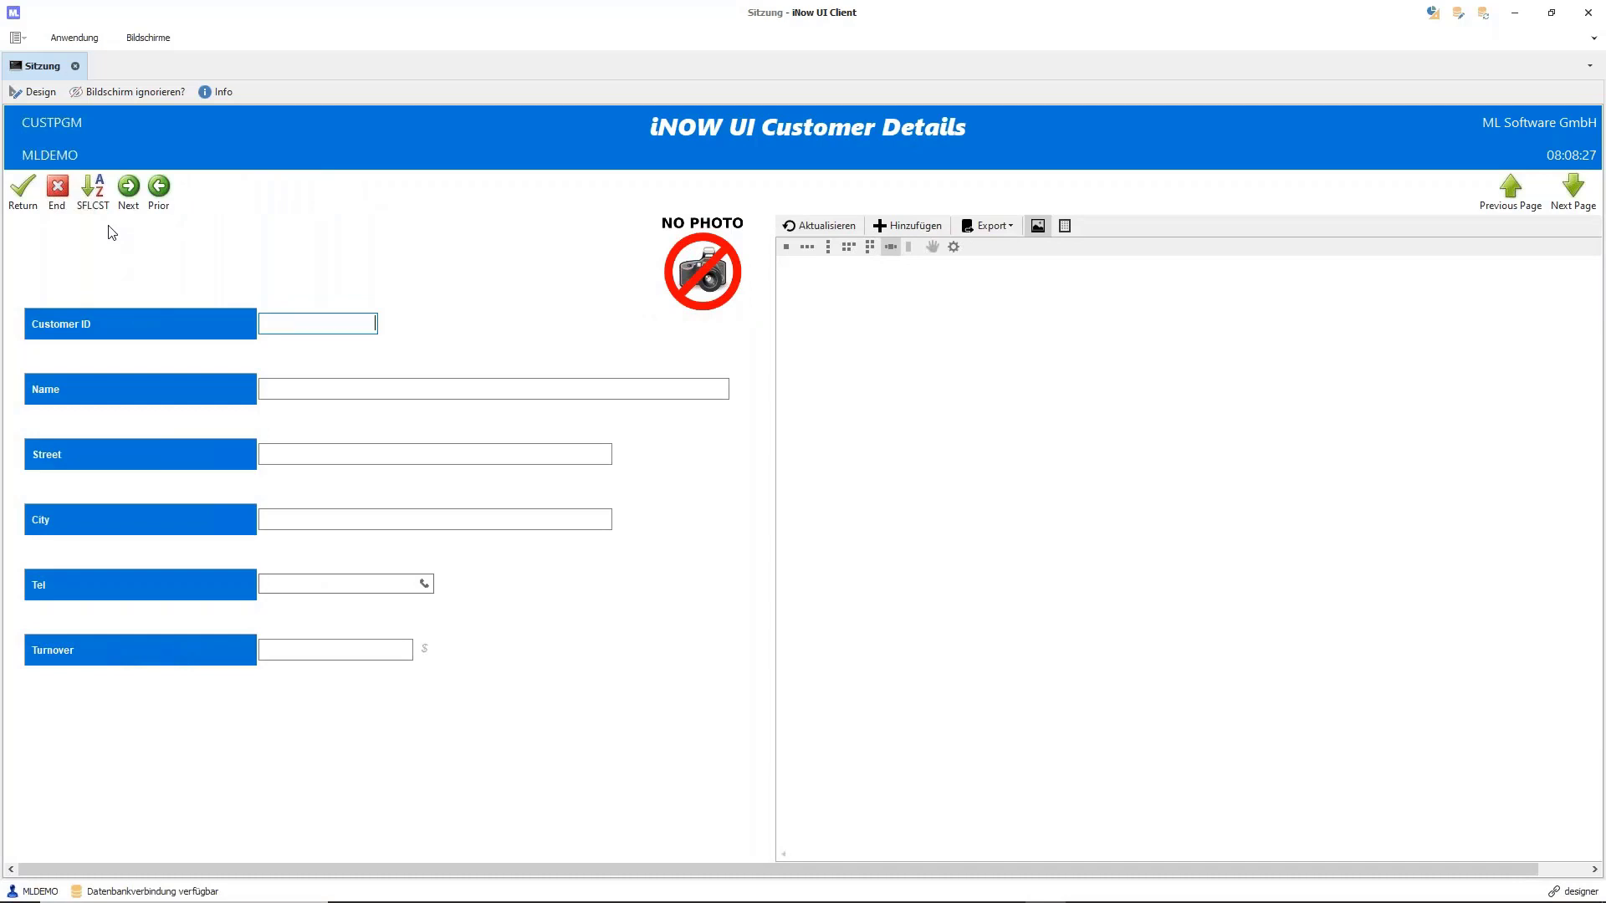
pyautogui.click(234, 93)
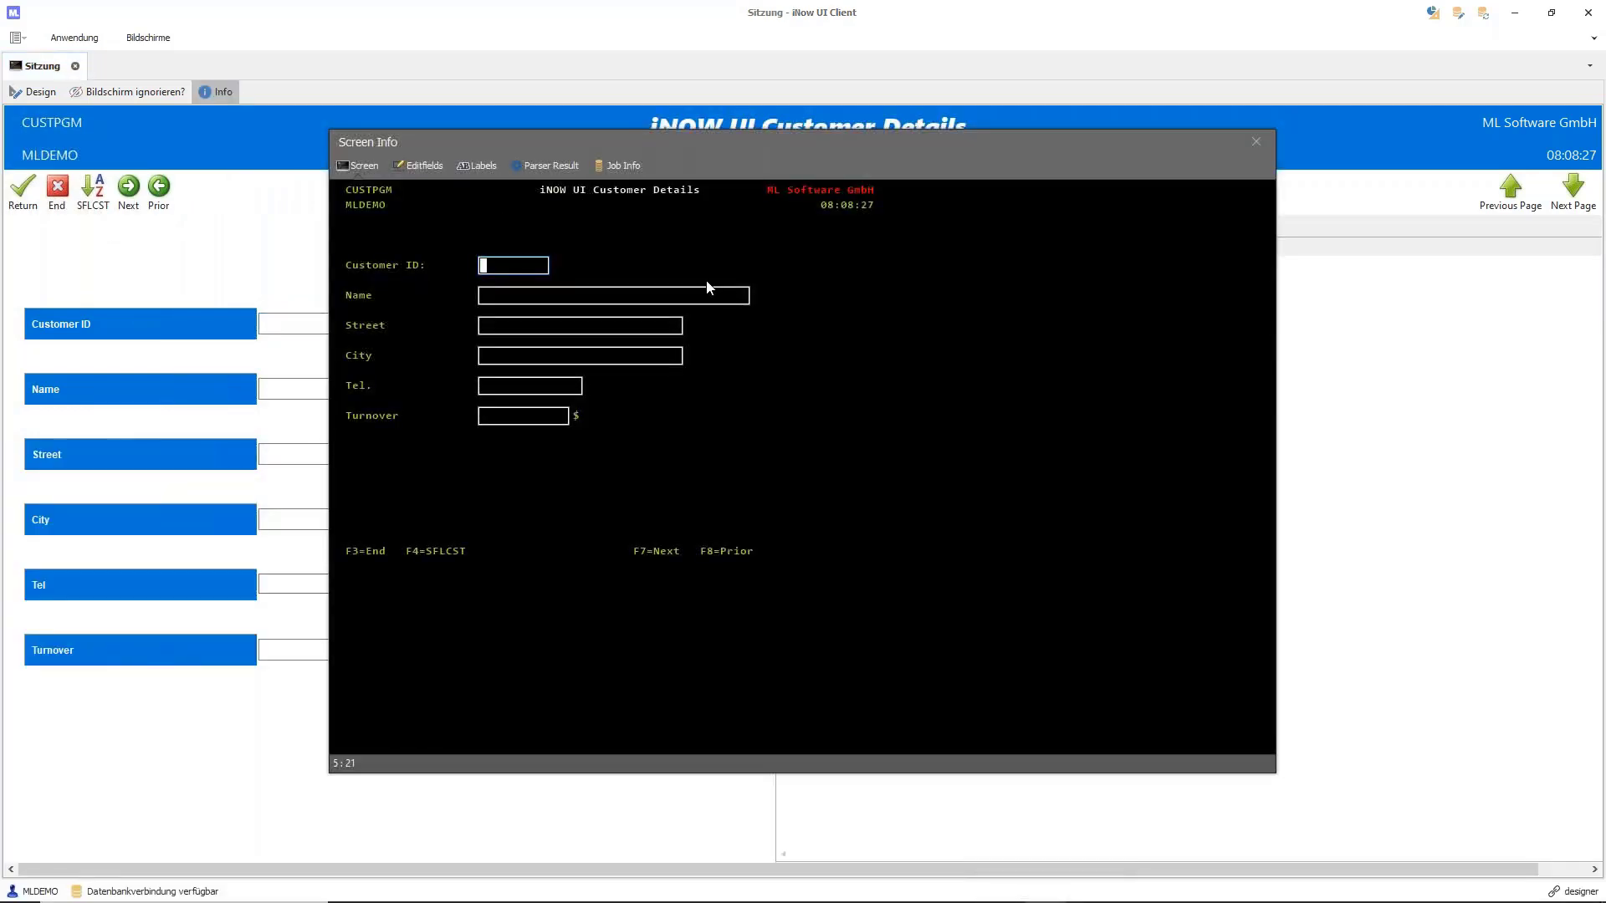
pyautogui.click(1263, 145)
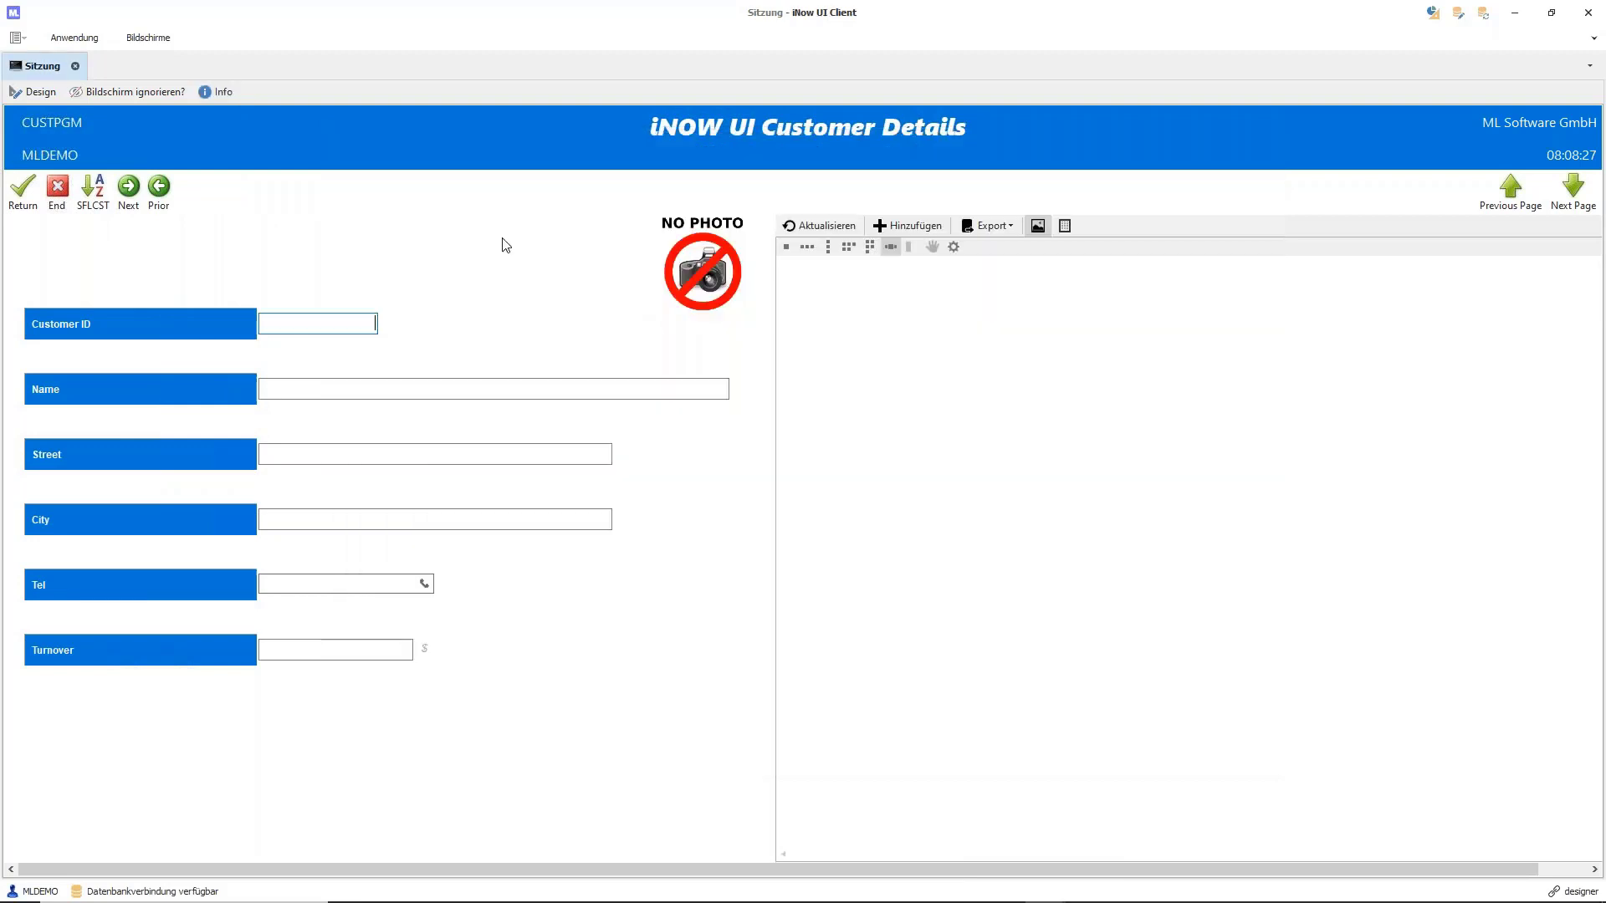
# Load a customer record by its ID and compare its green screen fields and function key legend with the graphical form
pyautogui.write('1')
pyautogui.press('Return')
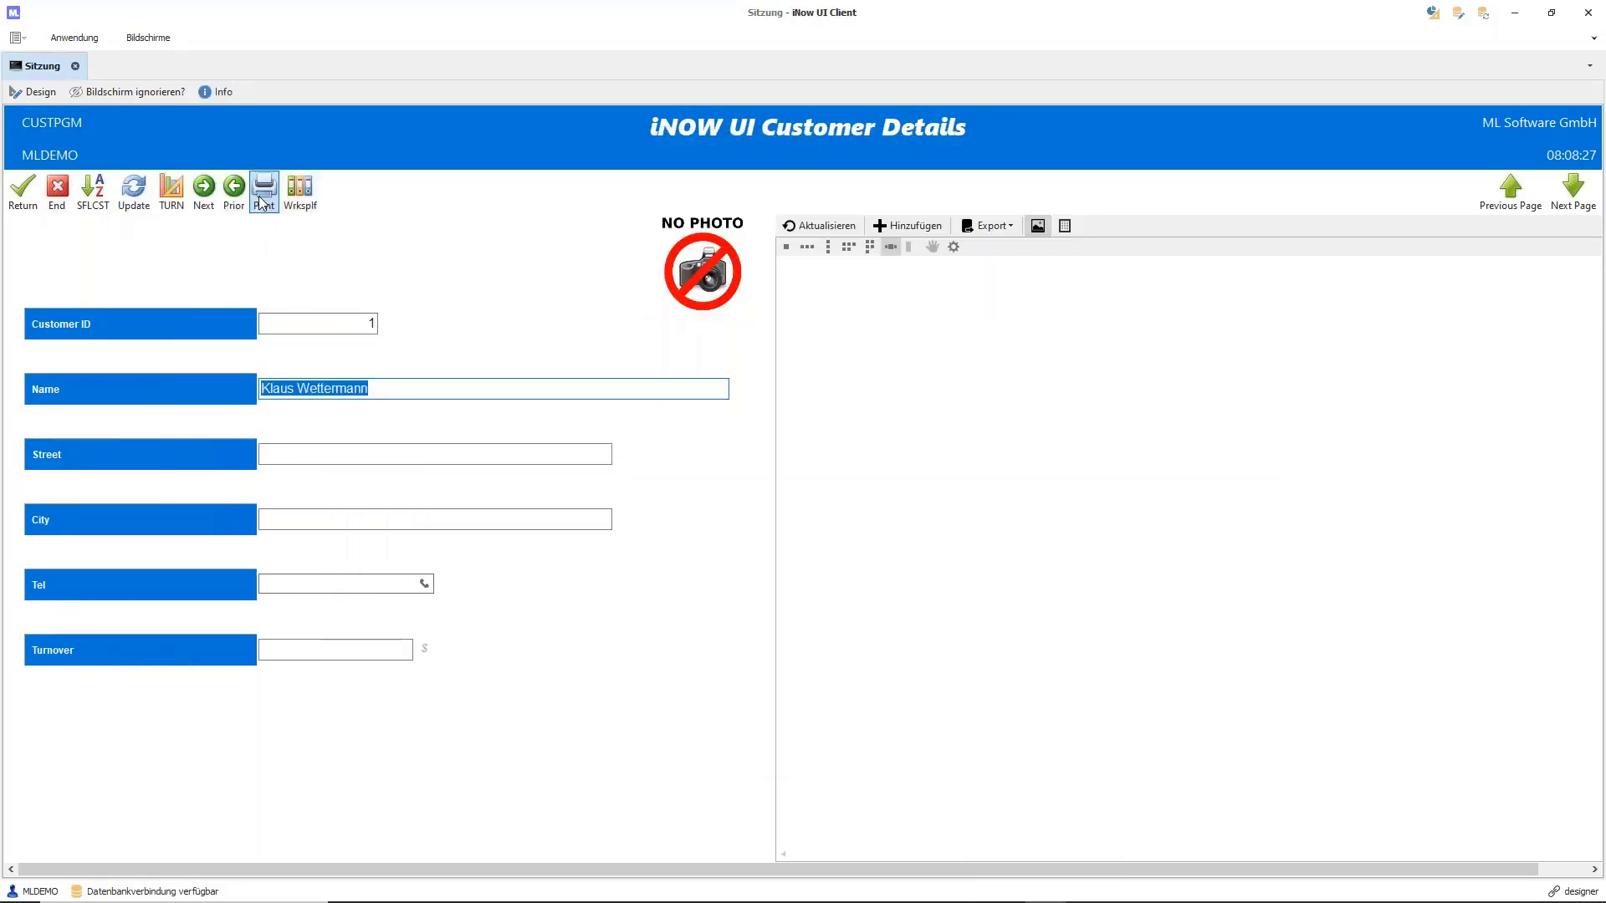
pyautogui.click(232, 95)
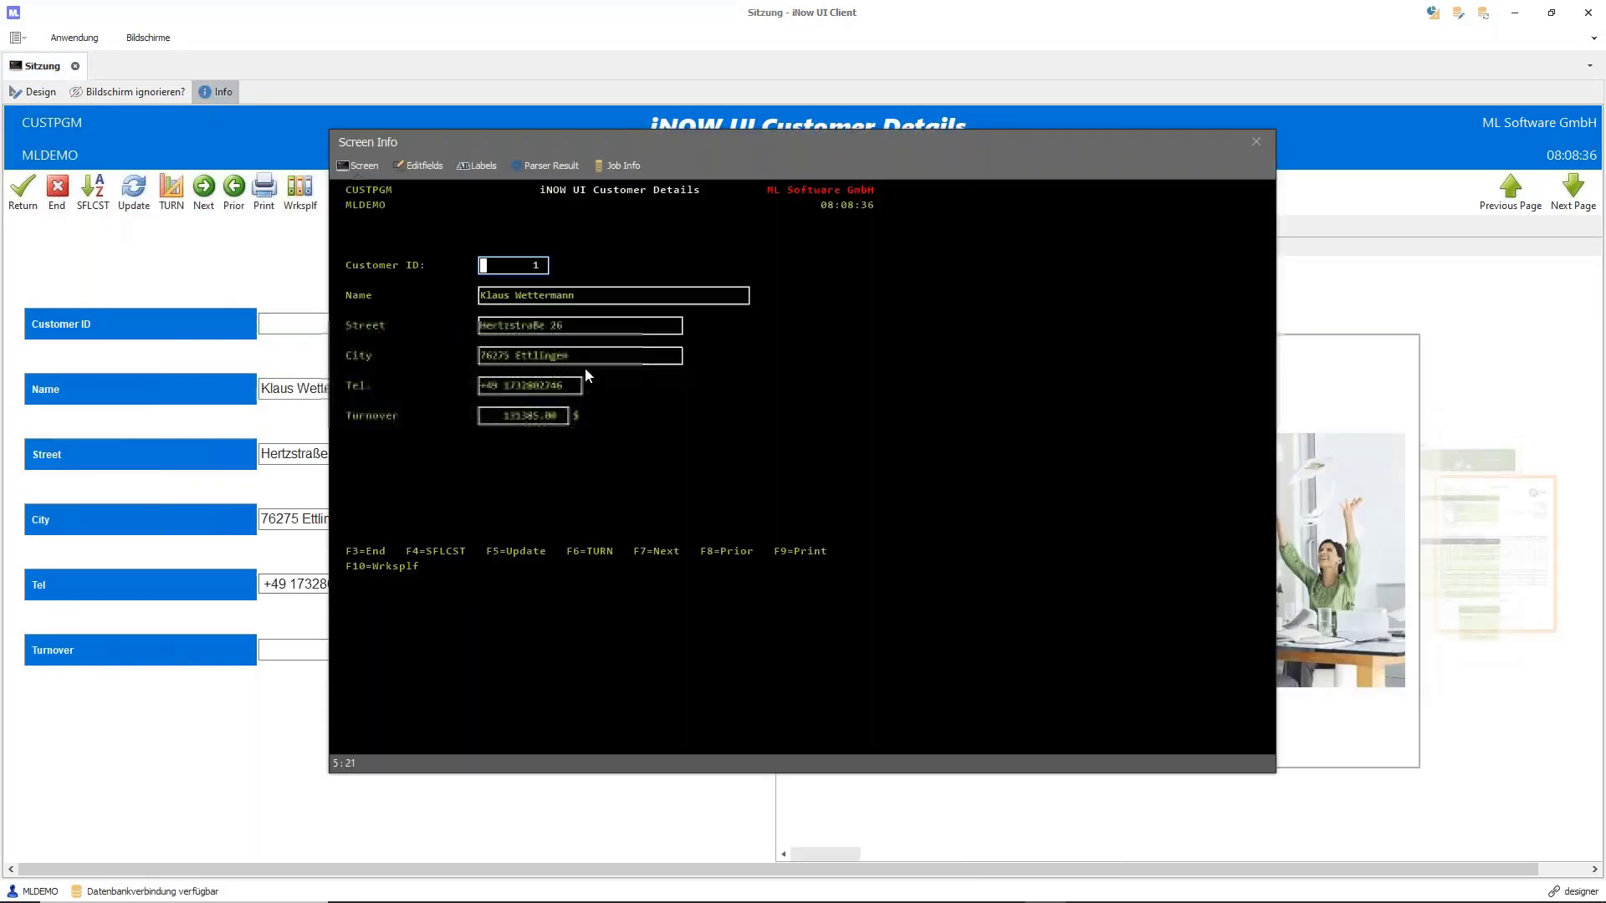
pyautogui.moveTo(677, 140); pyautogui.dragTo(948, 206)
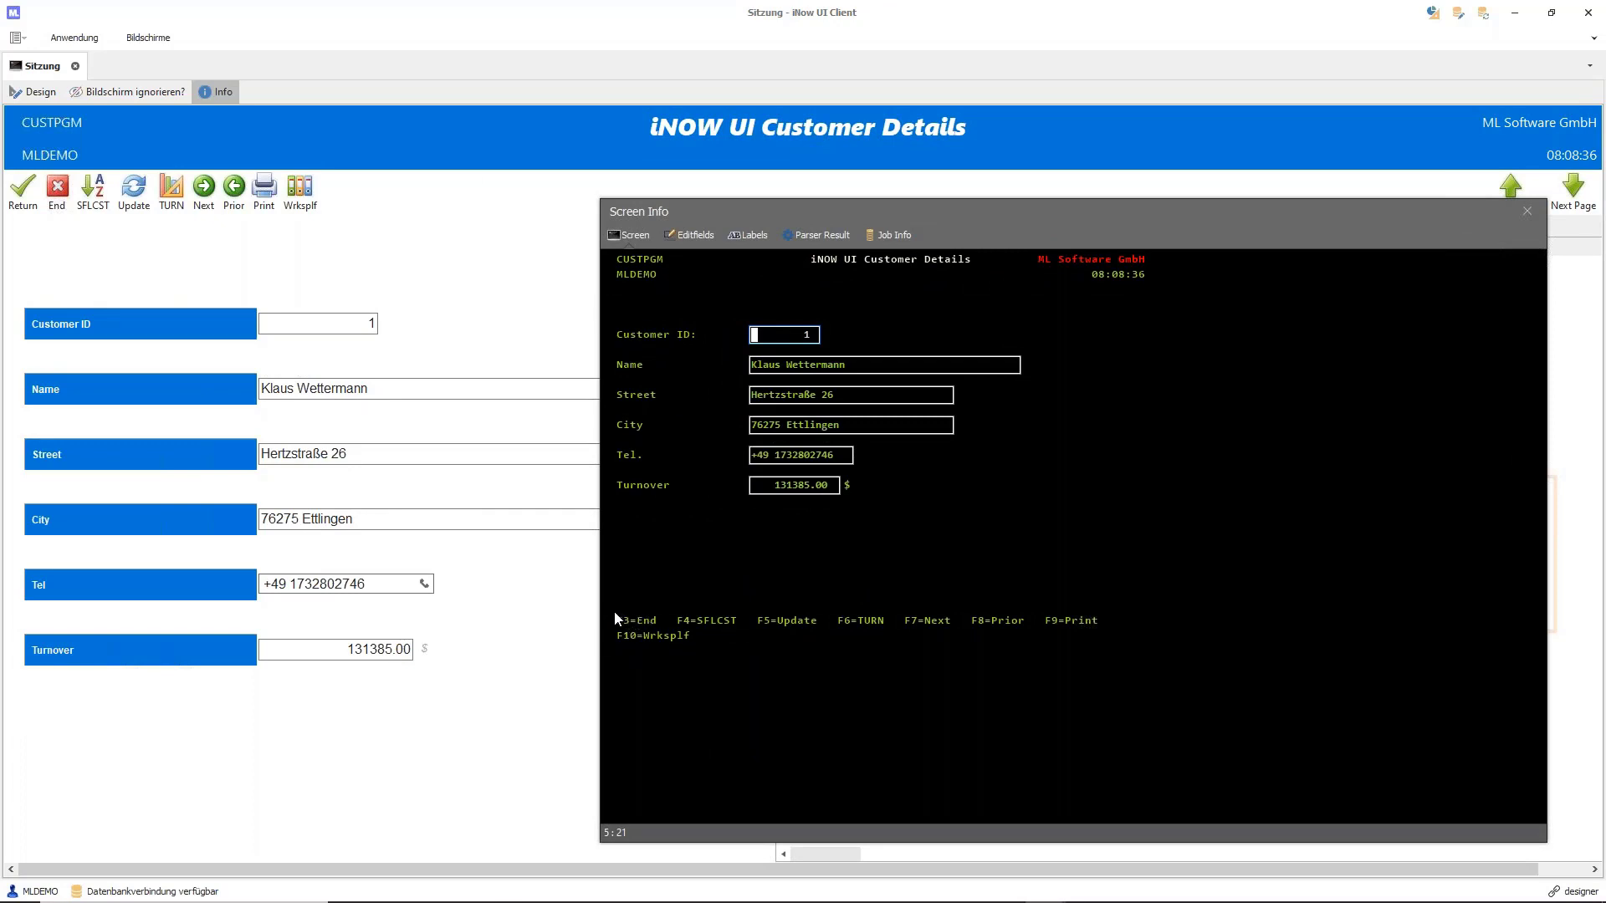
pyautogui.moveTo(614, 609); pyautogui.dragTo(1118, 641)
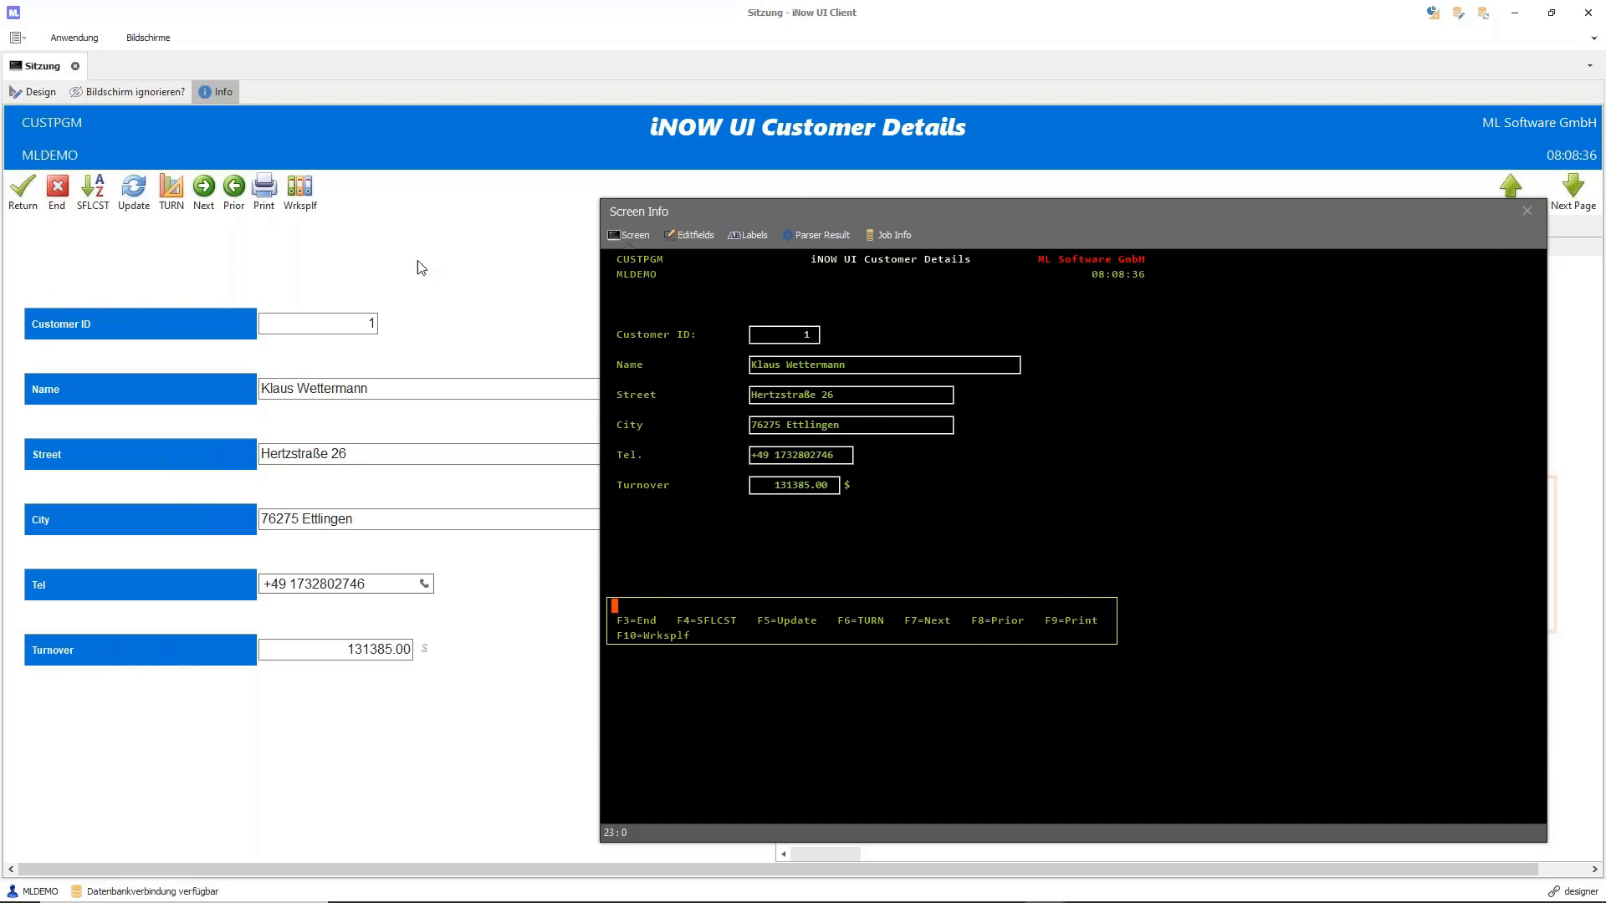
pyautogui.click(1096, 455)
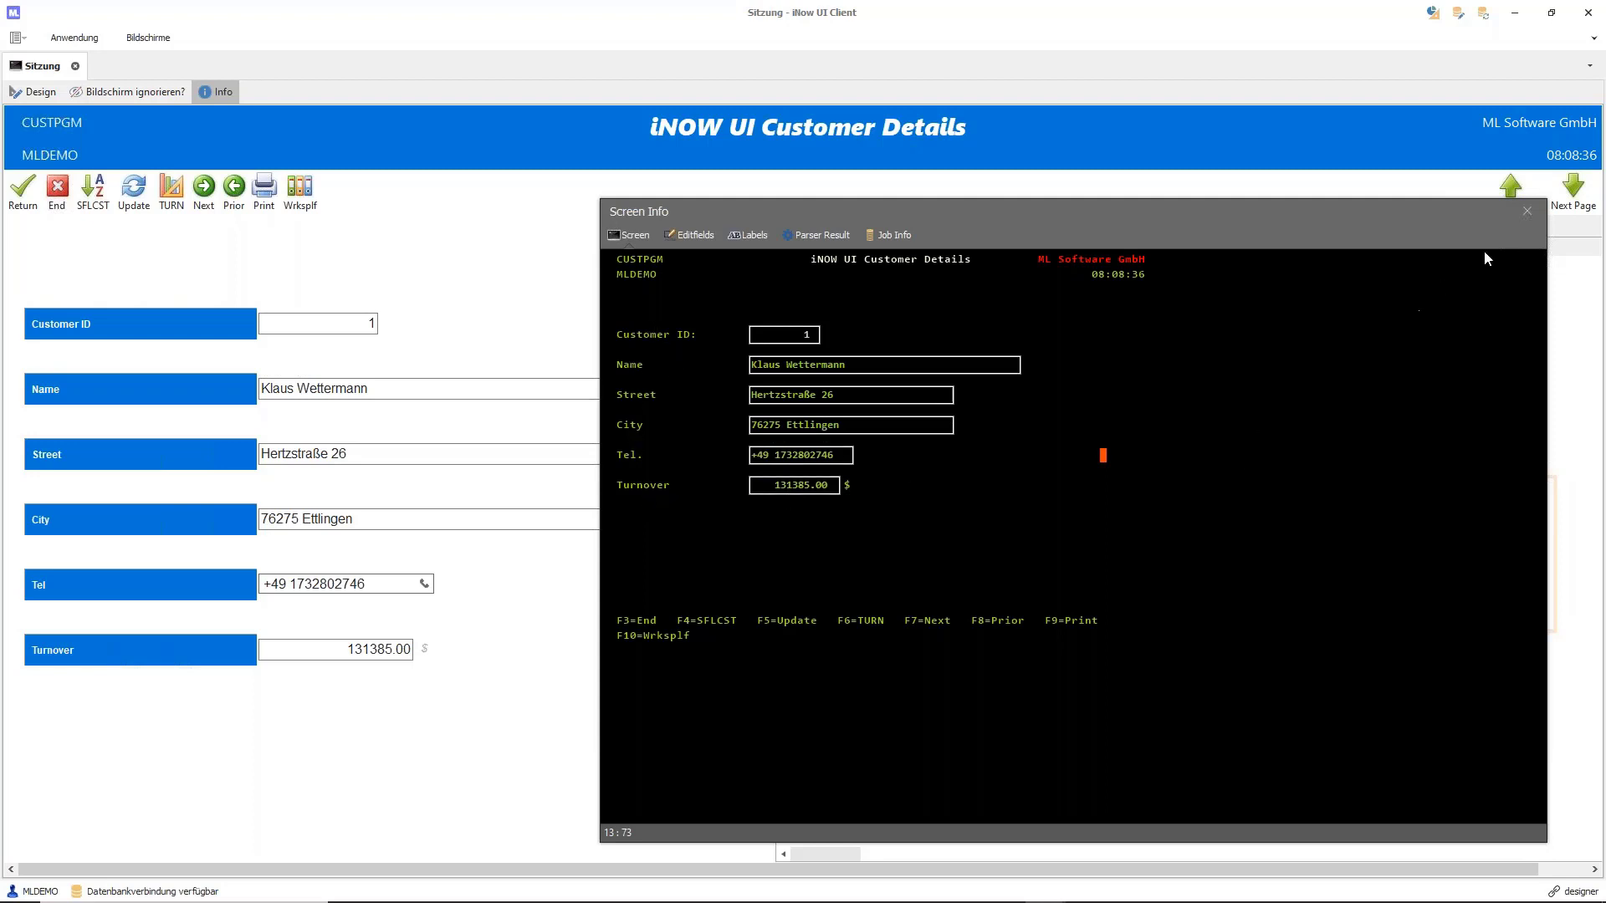
pyautogui.click(1524, 211)
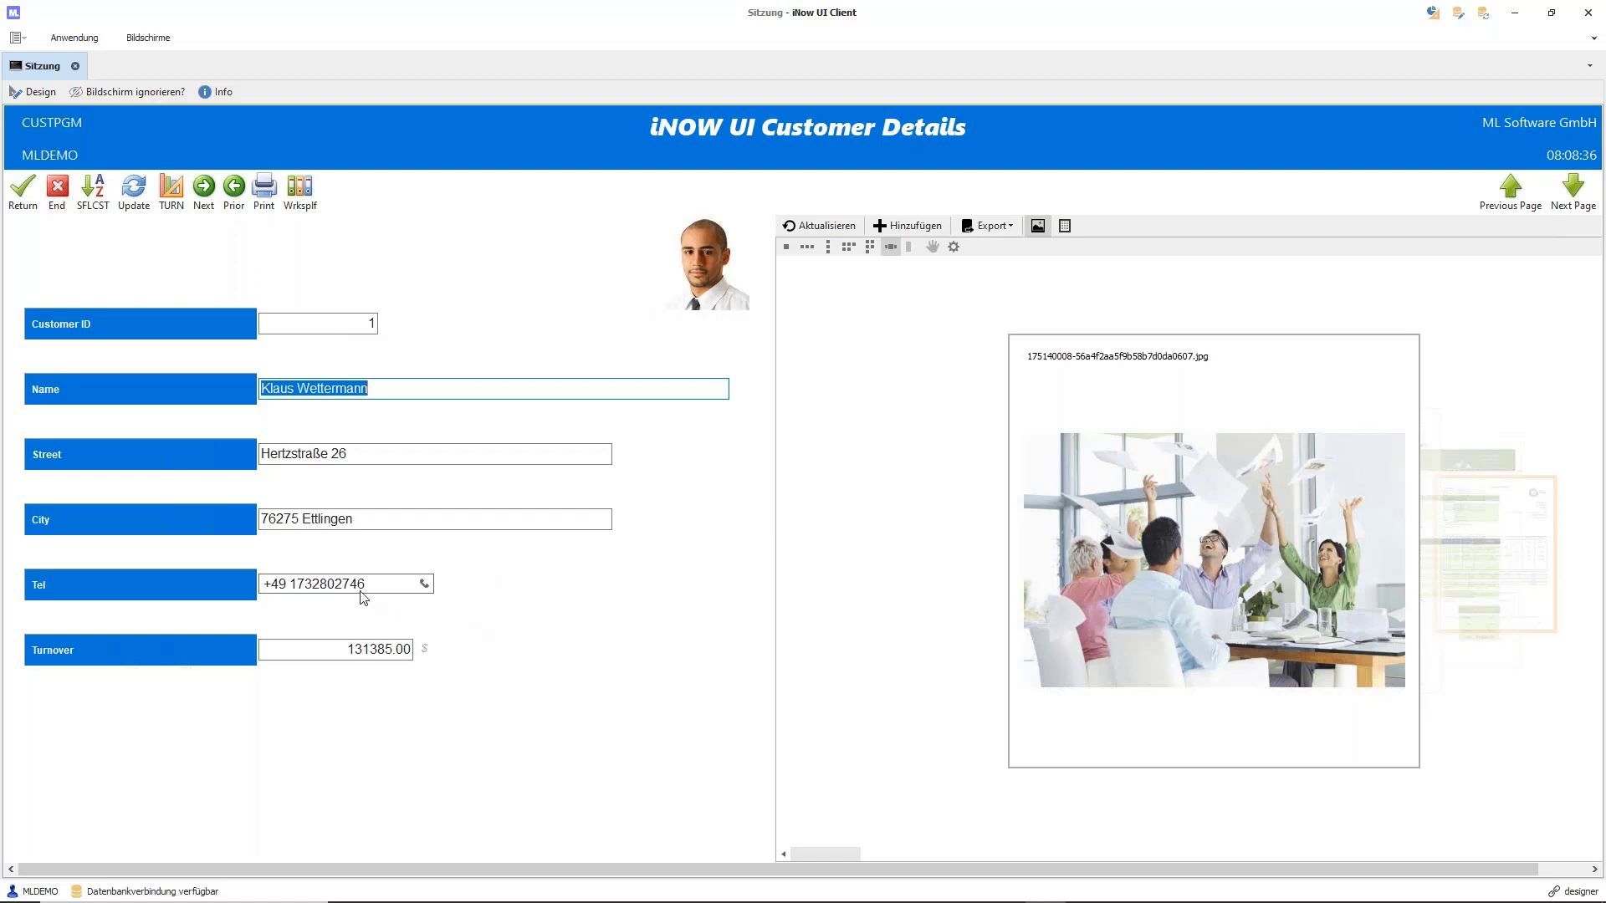
# Try to dial the customer's phone number from the Tel field and dismiss the resulting dialog
pyautogui.moveTo(369, 583); pyautogui.dragTo(261, 583)
pyautogui.click(395, 585)
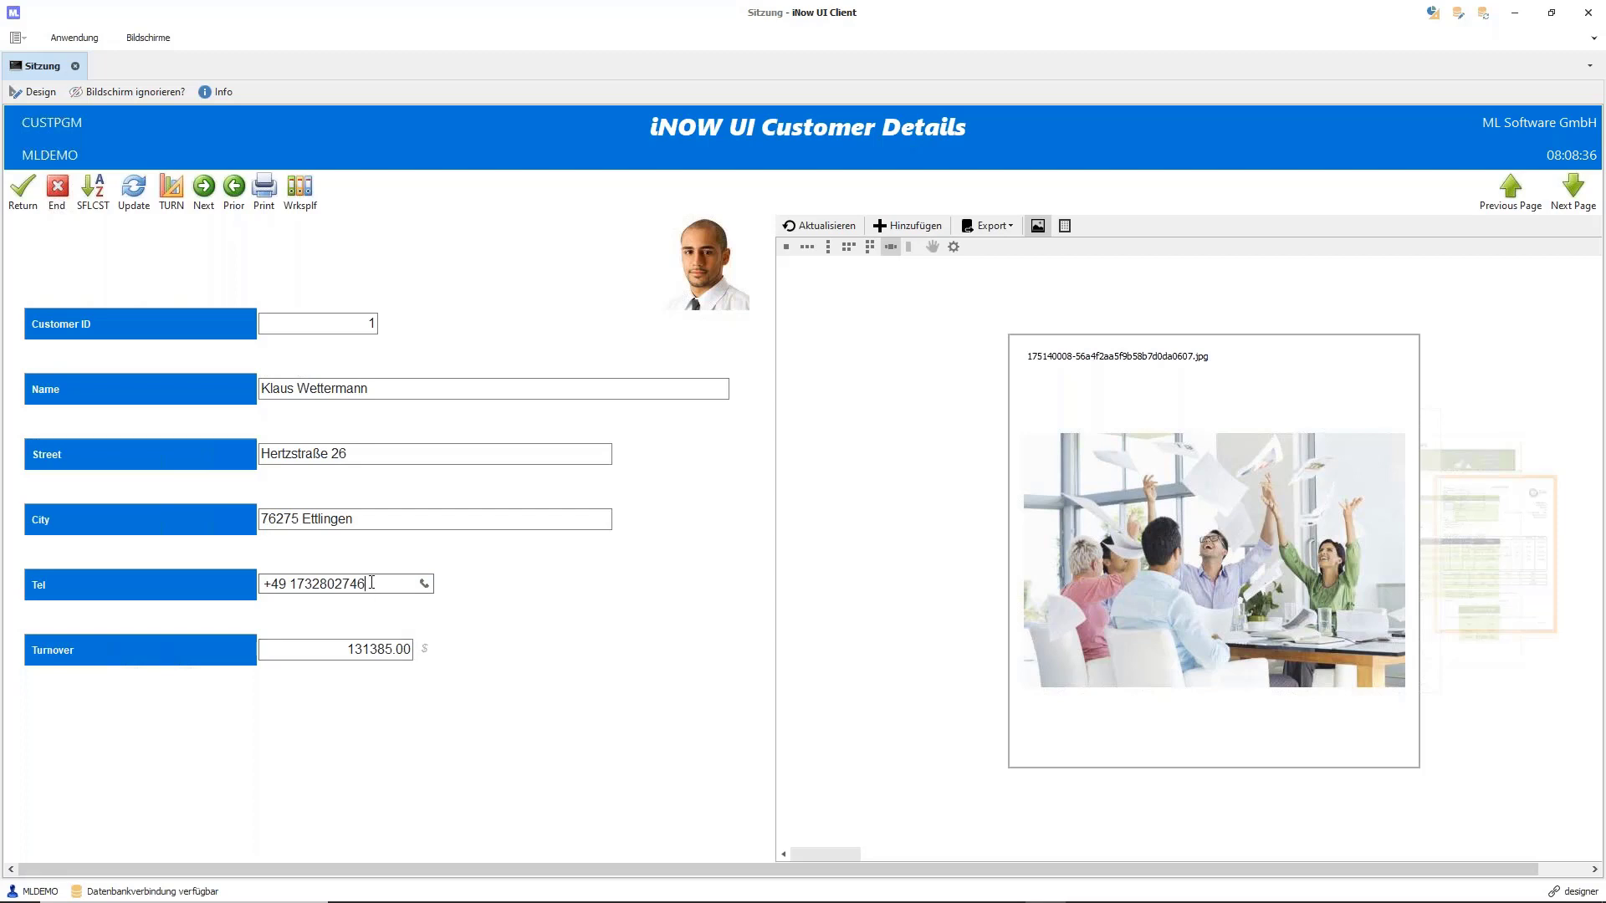
pyautogui.moveTo(367, 584); pyautogui.dragTo(258, 584)
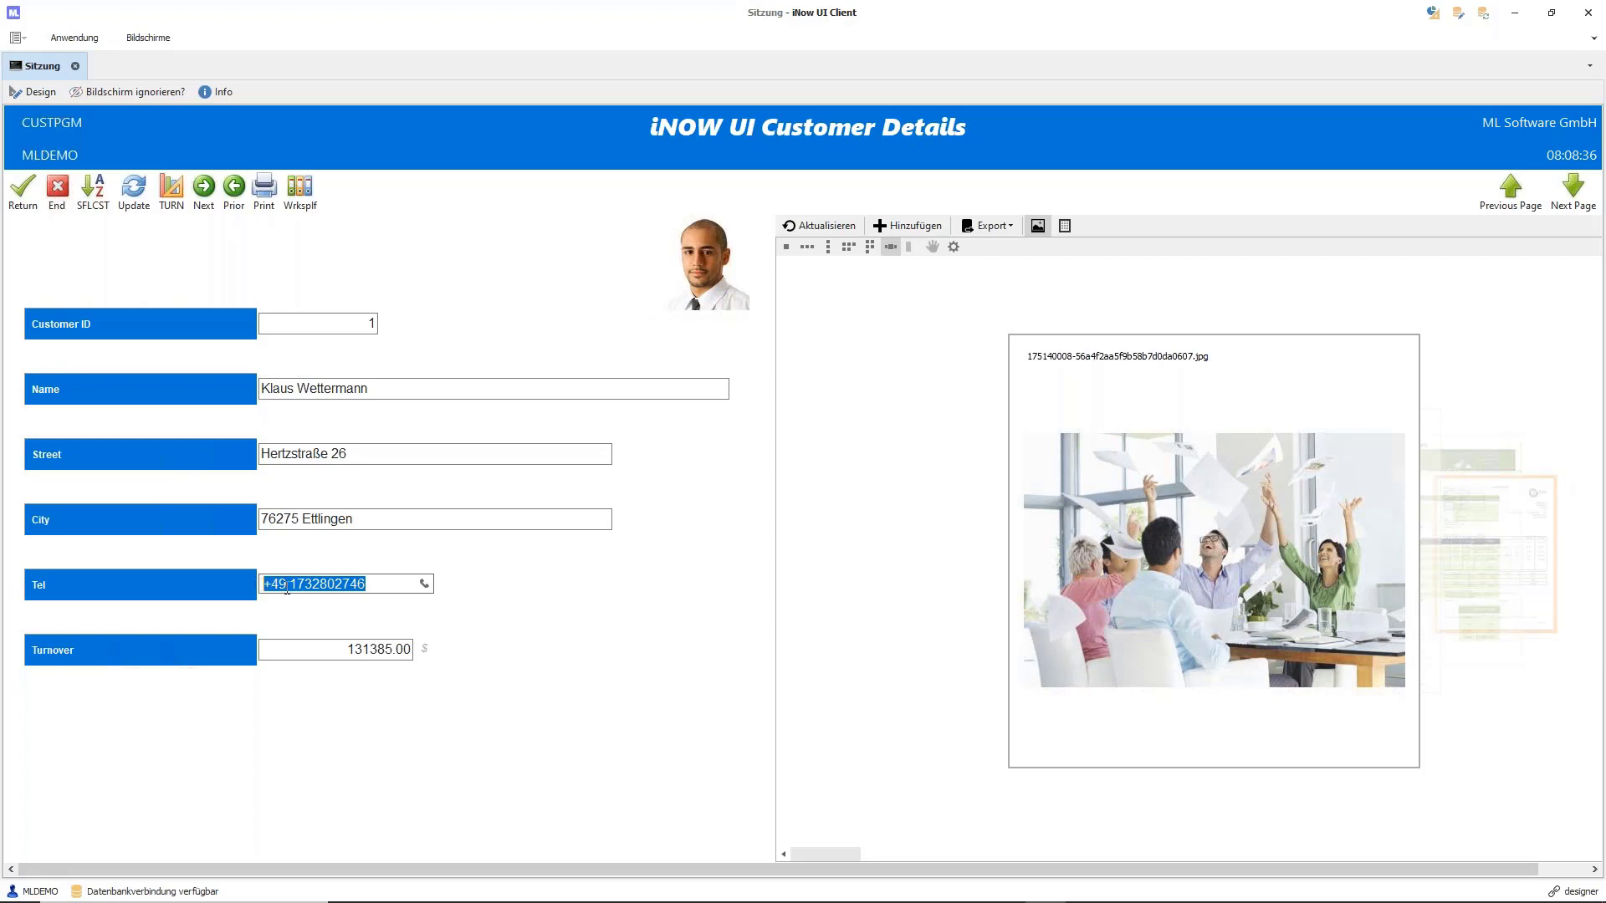
pyautogui.click(287, 586)
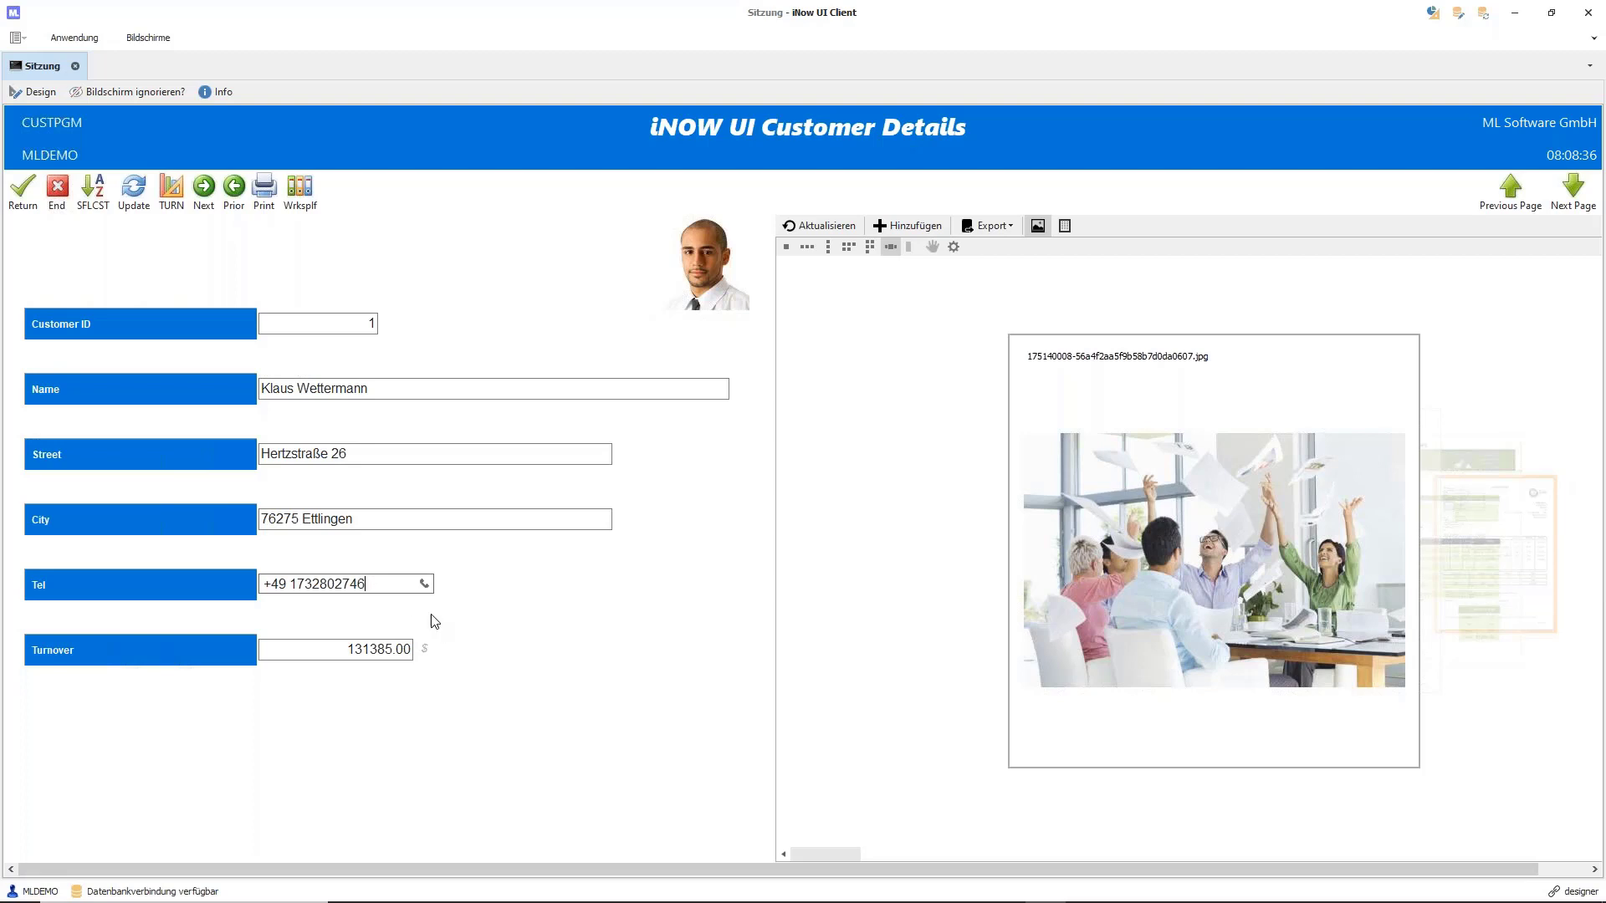
pyautogui.click(424, 583)
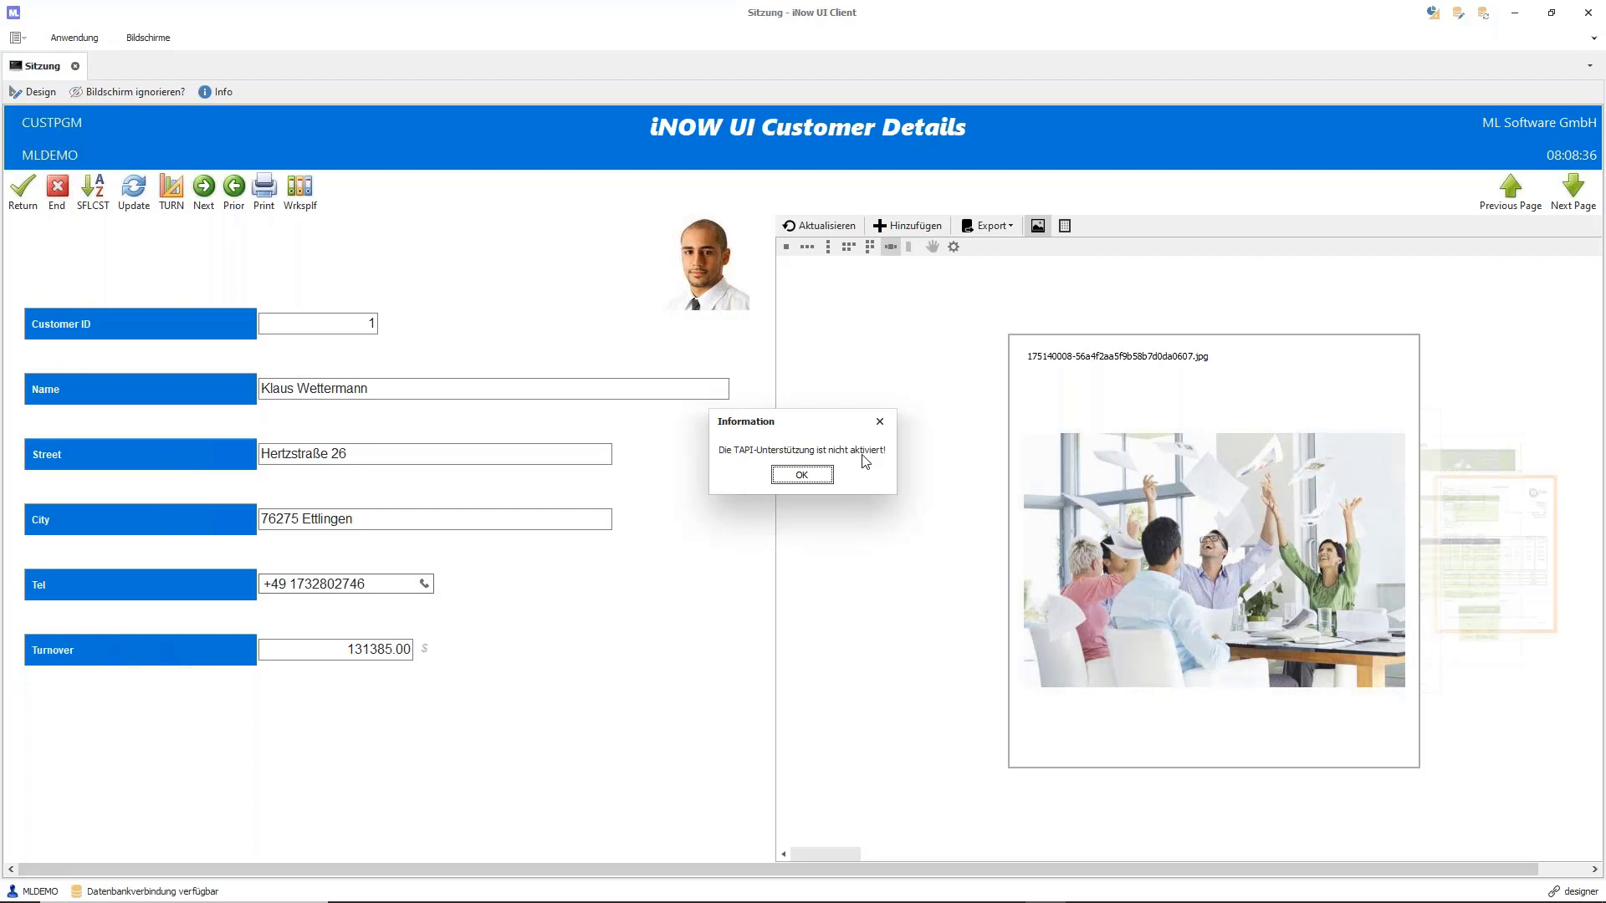
pyautogui.click(815, 477)
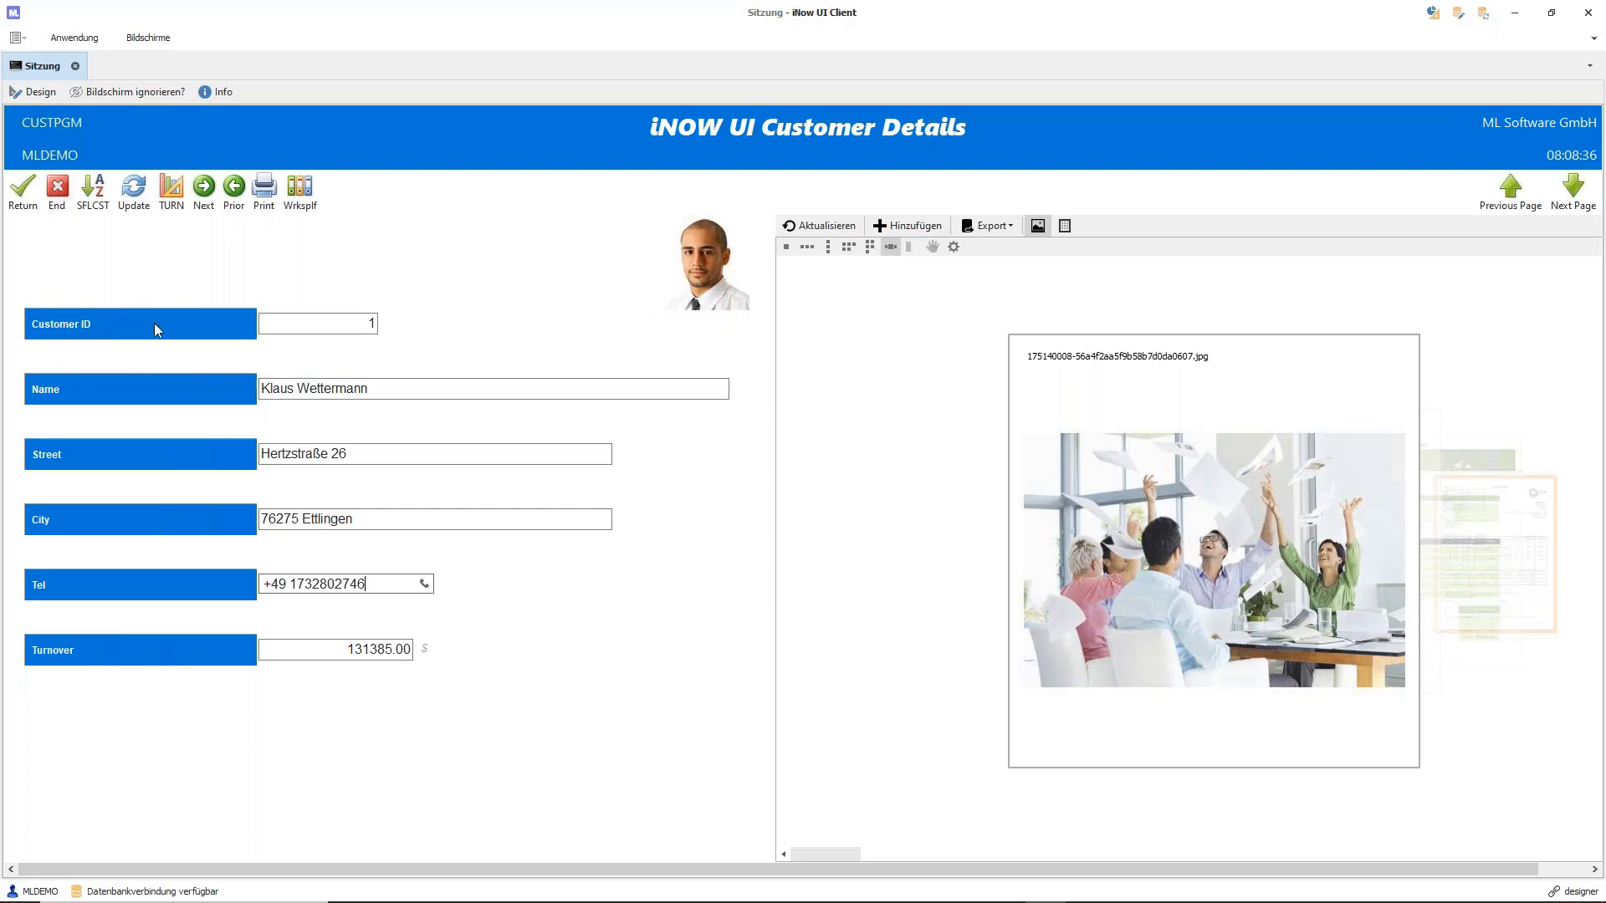
# Go to the next customer record and browse its attached documents, returning to the carpet samples image
pyautogui.click(391, 390)
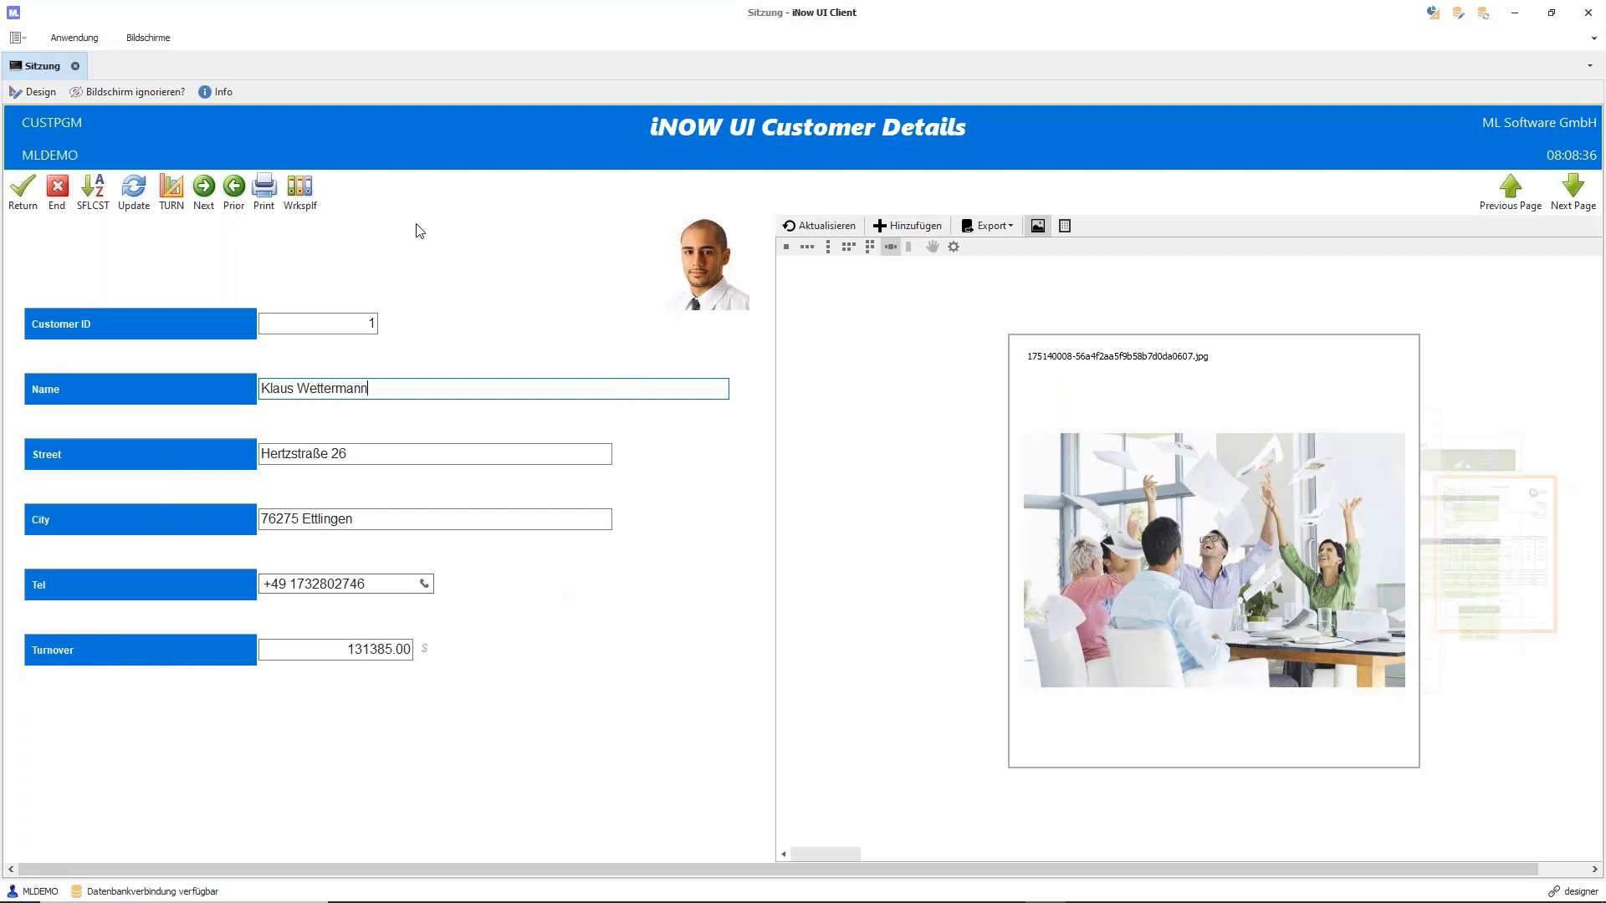
pyautogui.click(208, 194)
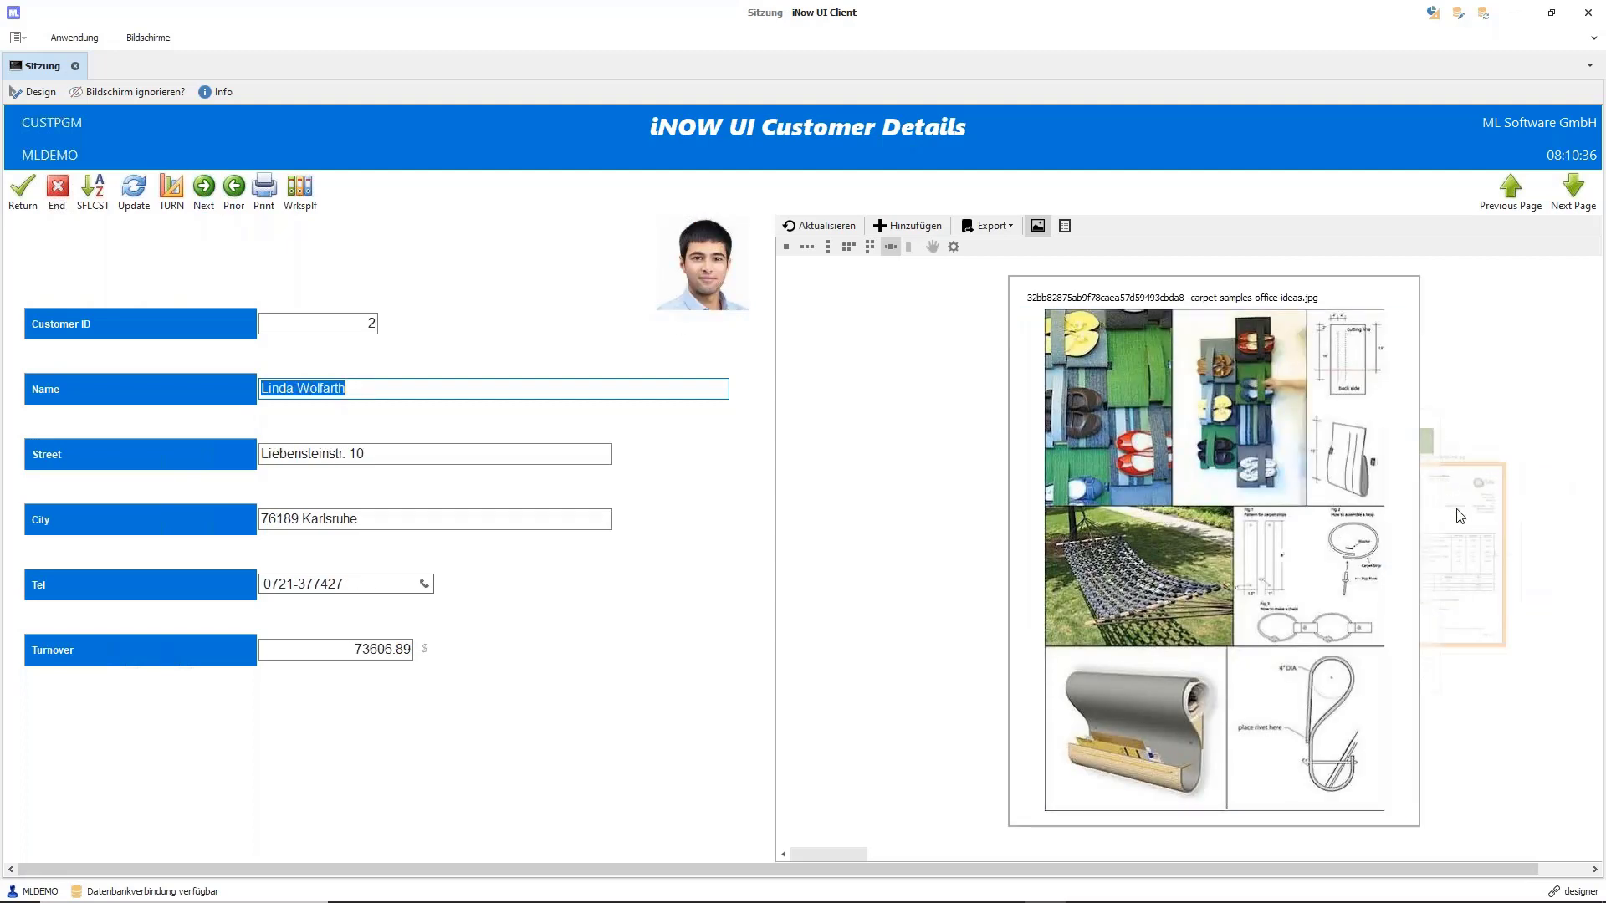
pyautogui.click(1462, 520)
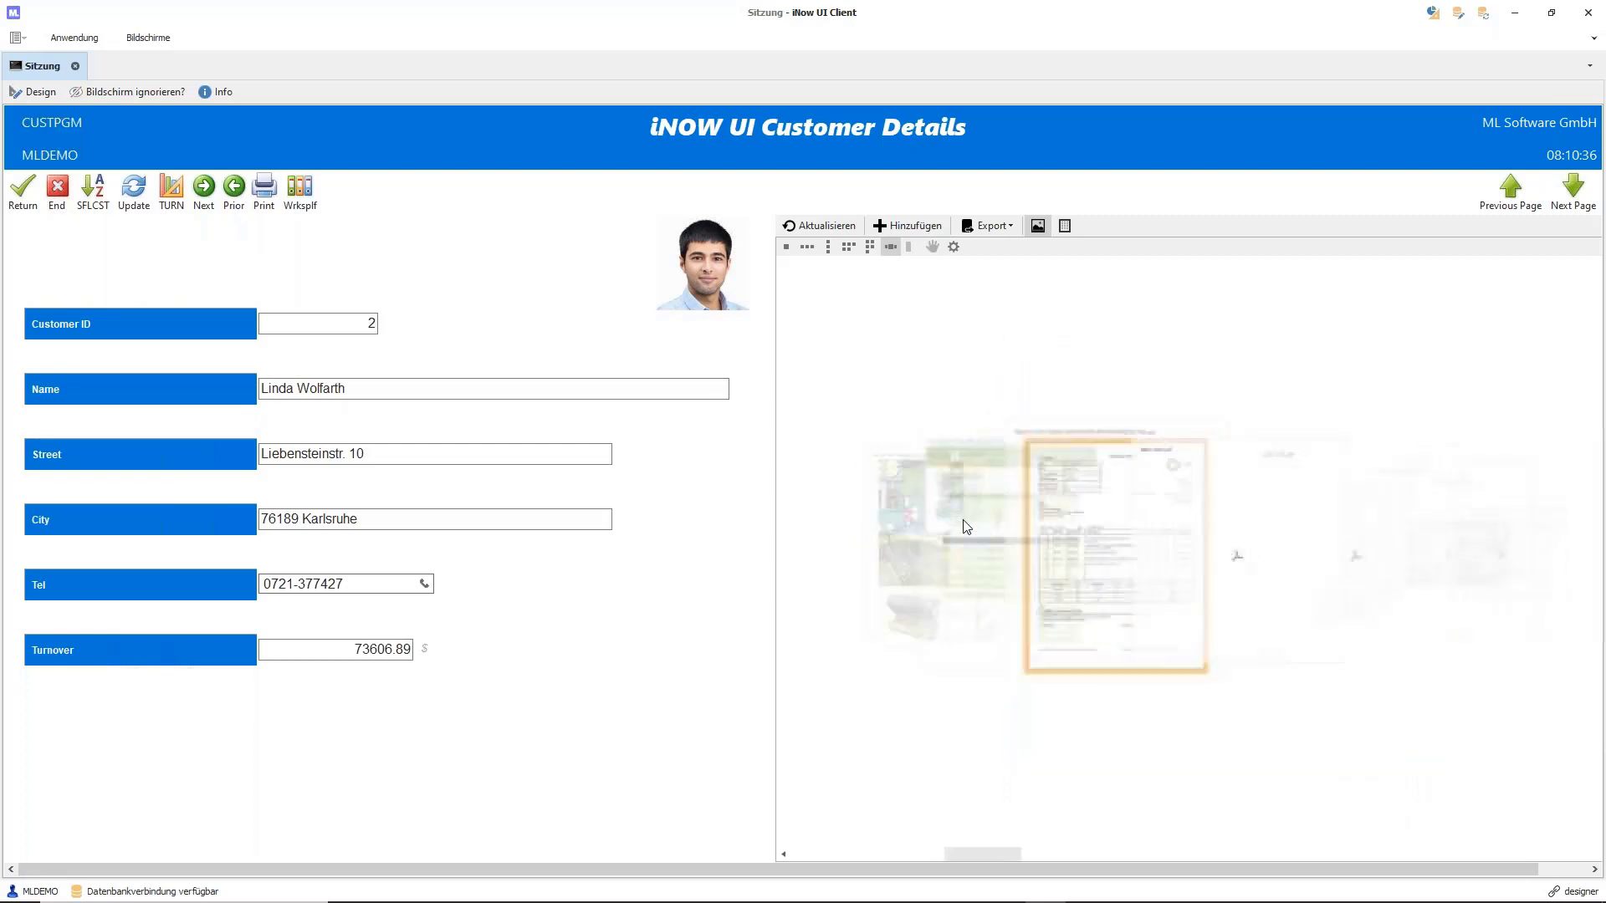
pyautogui.click(963, 522)
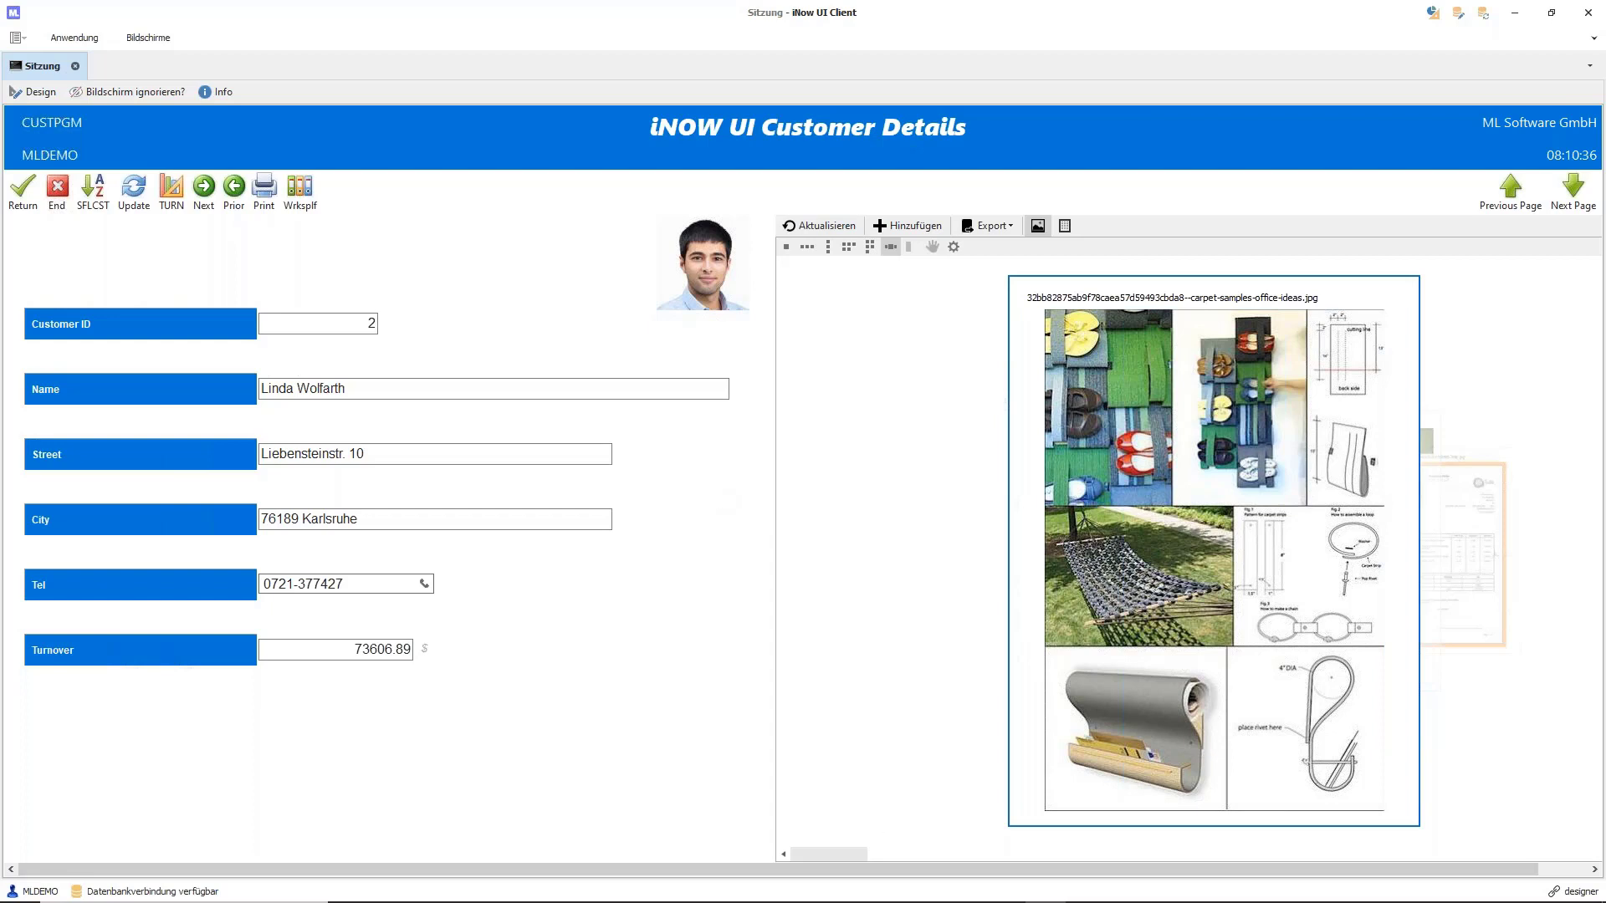
# Examine the CUSTID document and picture entries in AutoGUI Configuration's Field Extensions, then return to the customer form
pyautogui.moveTo(1073, 899)
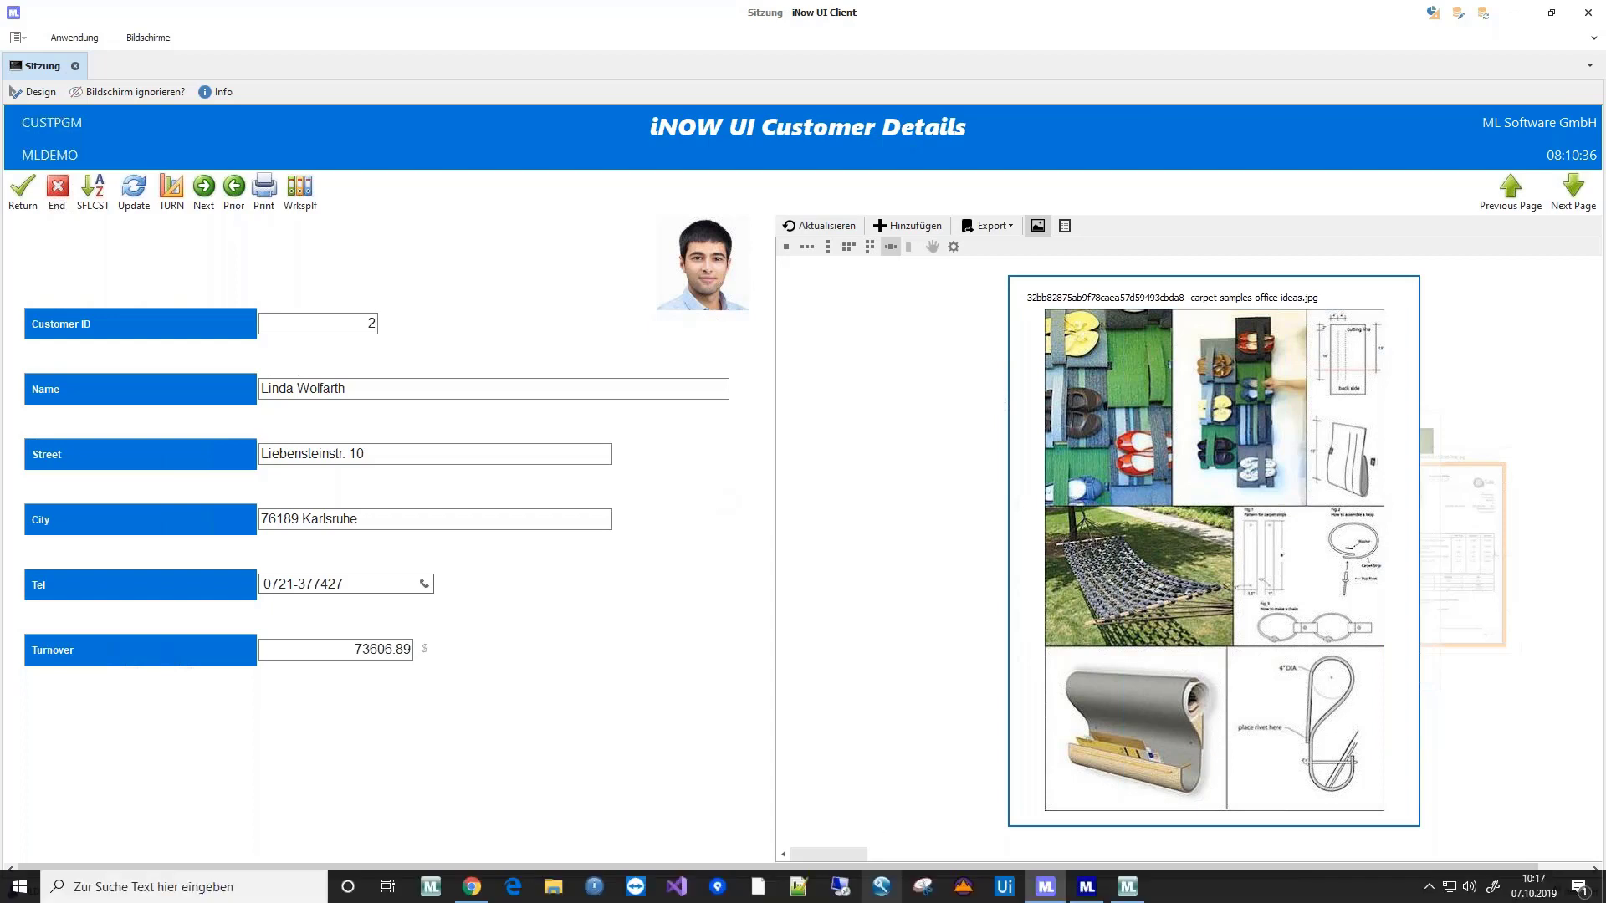
pyautogui.click(1127, 887)
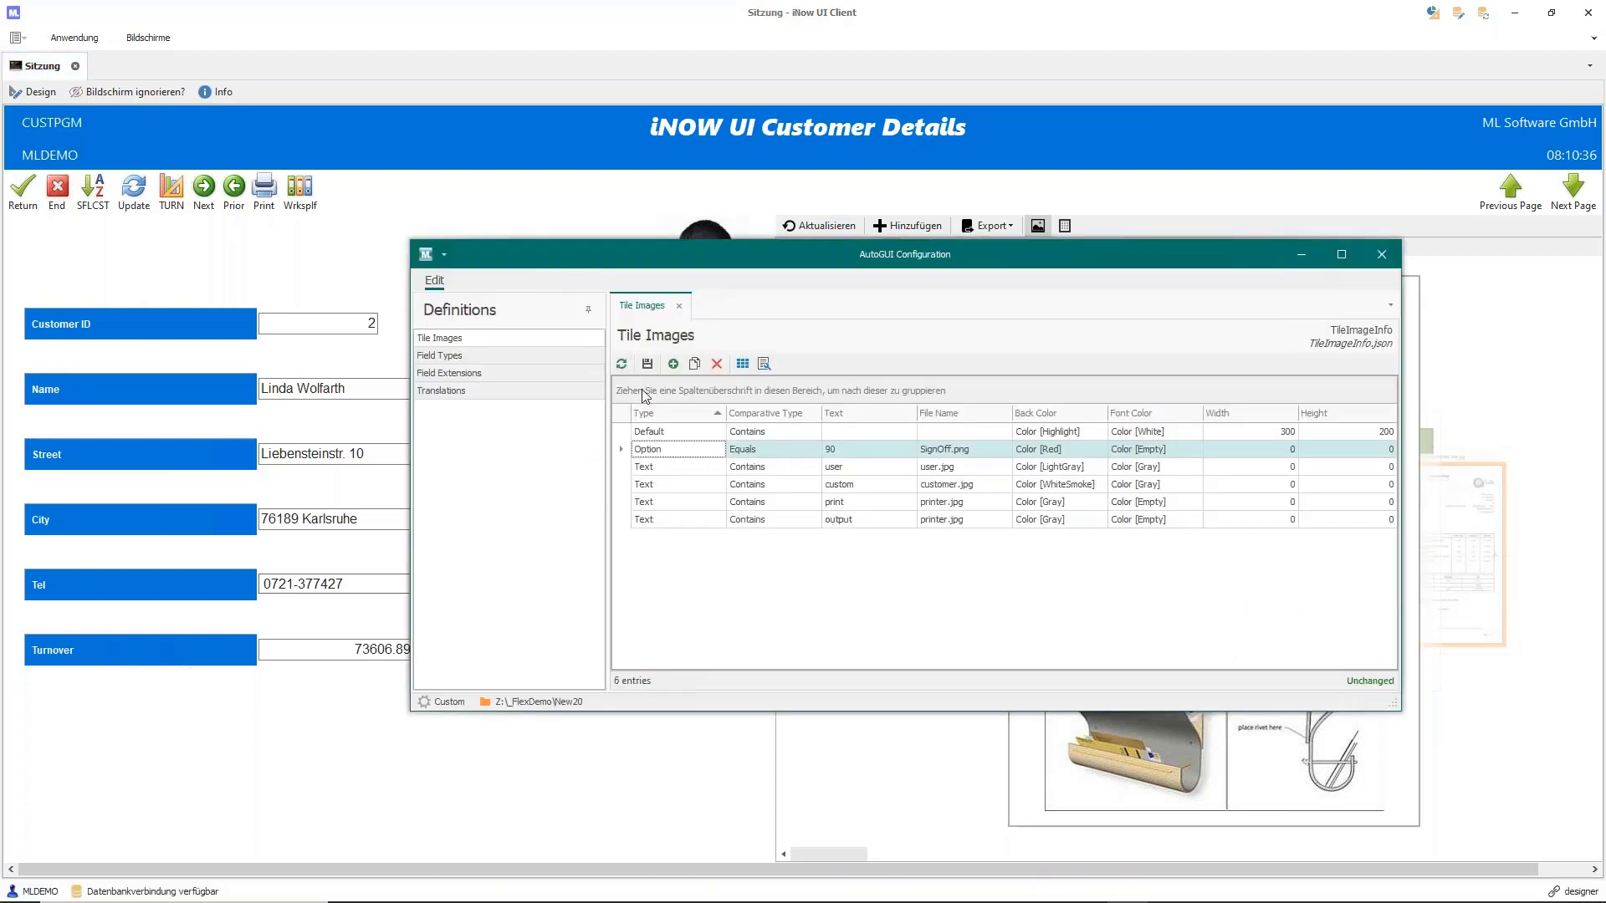
pyautogui.click(470, 373)
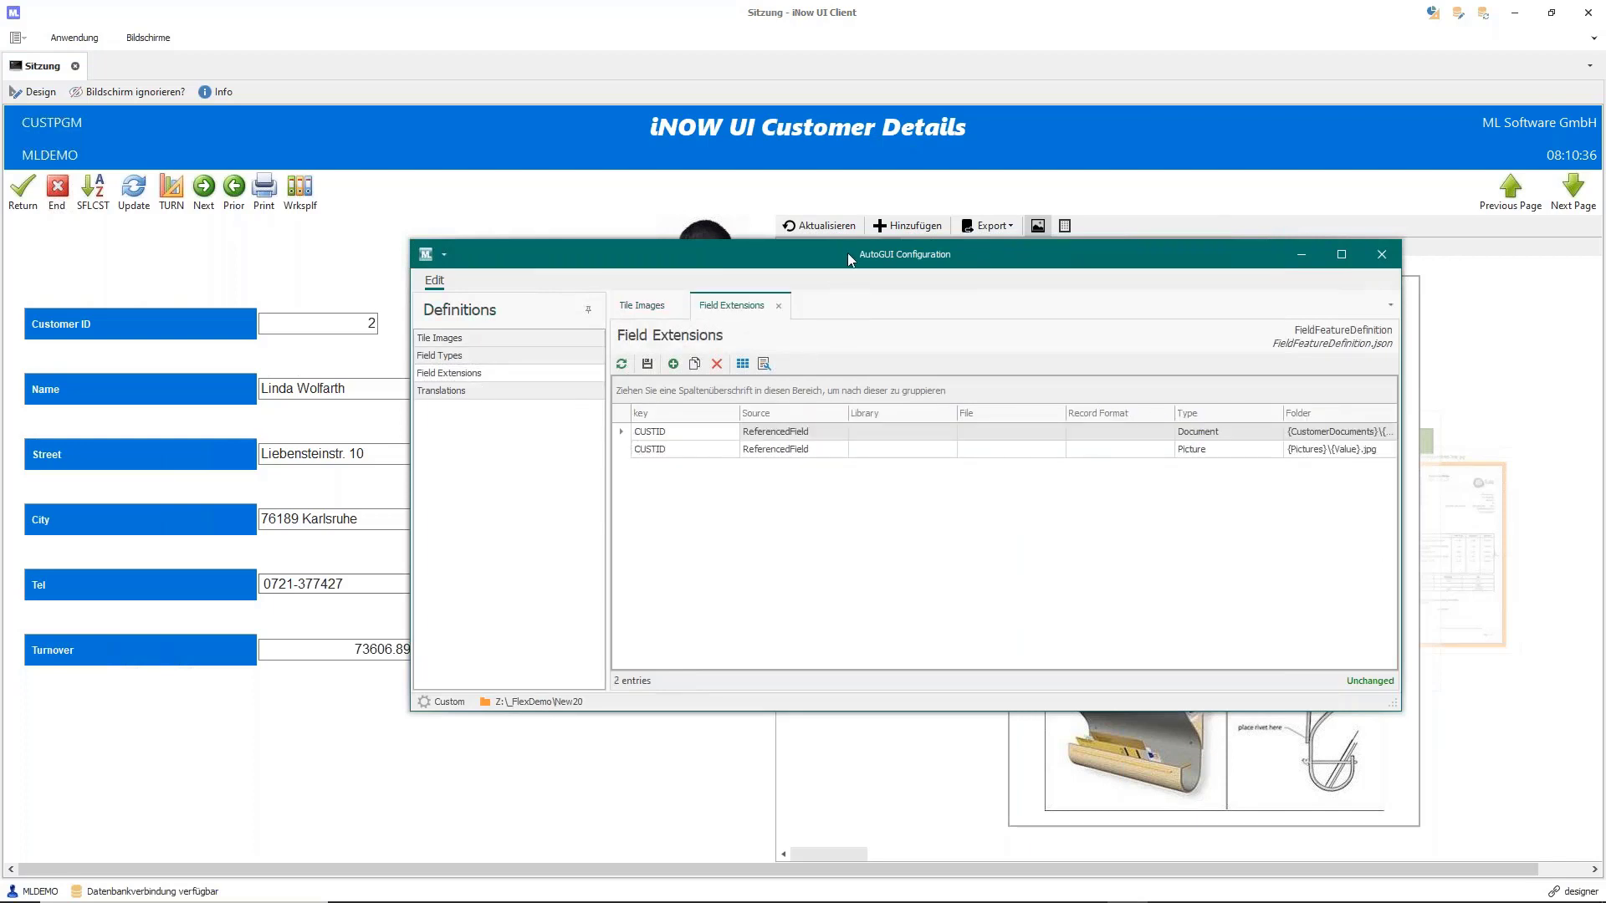
pyautogui.moveTo(767, 267); pyautogui.dragTo(597, 304)
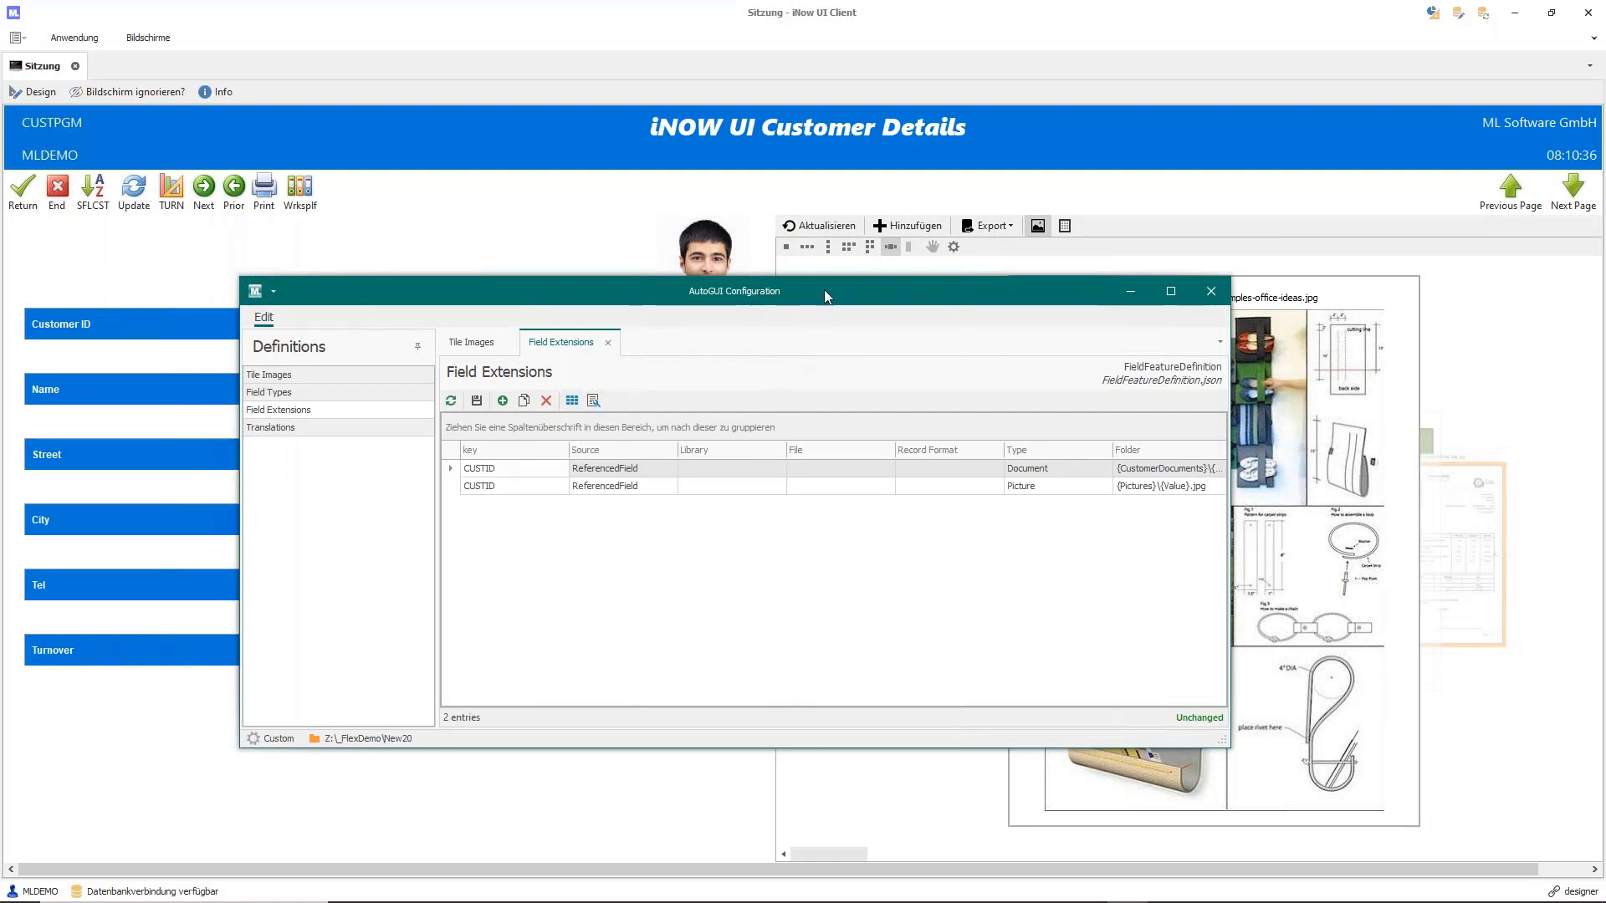
pyautogui.moveTo(830, 290)
pyautogui.mouseDown()
pyautogui.moveTo(823, 308)
pyautogui.moveTo(850, 309)
pyautogui.mouseUp()
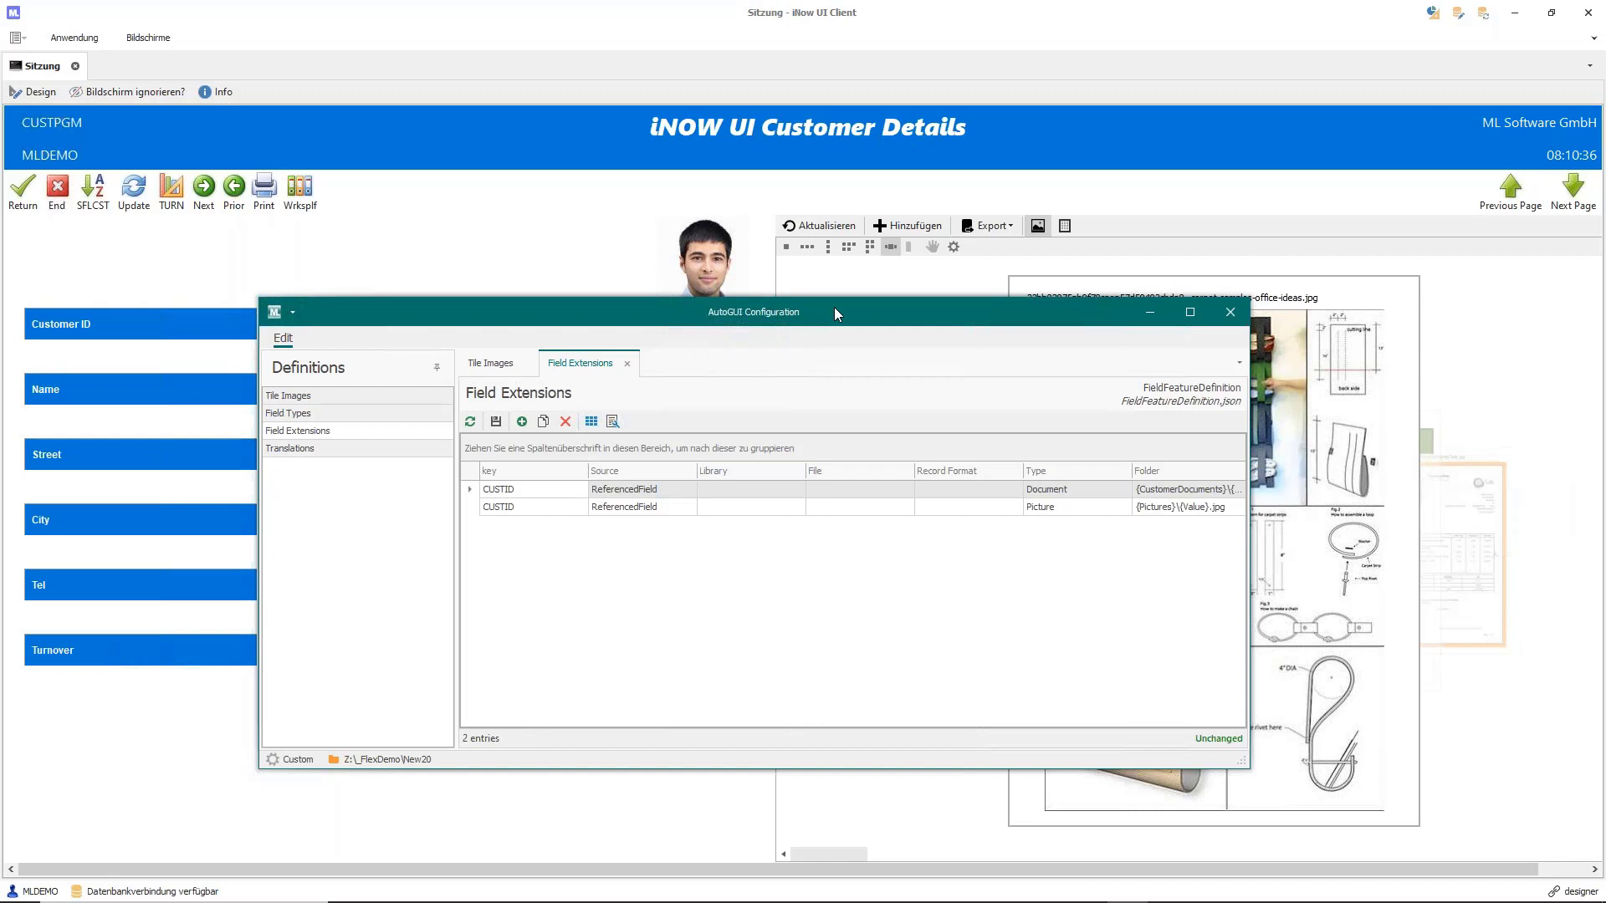
pyautogui.moveTo(835, 313); pyautogui.dragTo(796, 302)
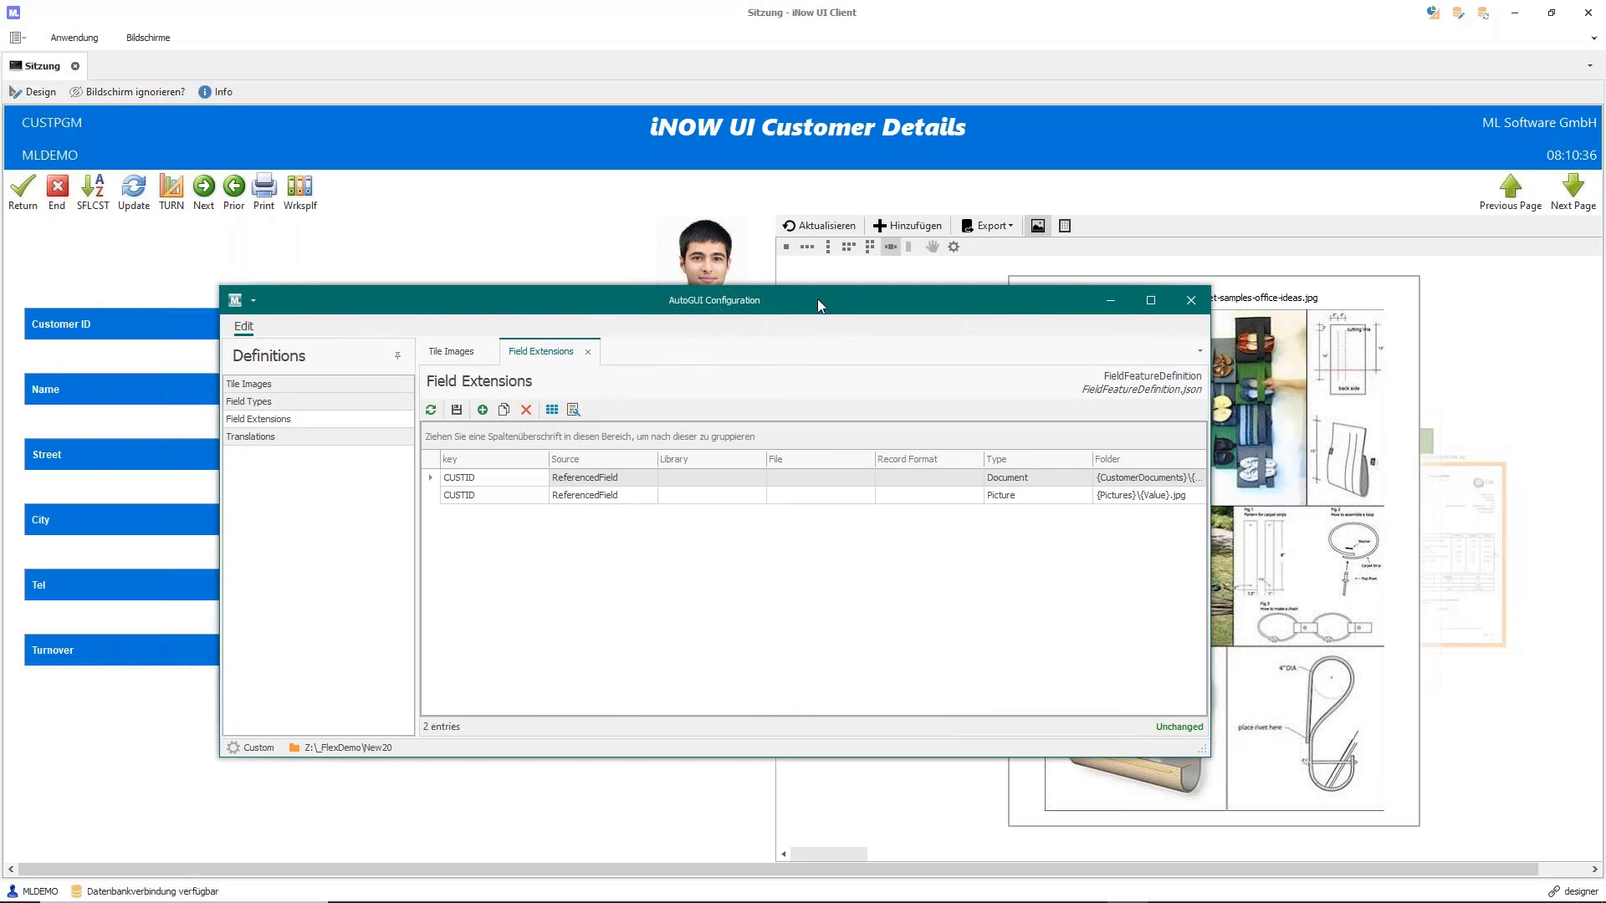
pyautogui.click(356, 263)
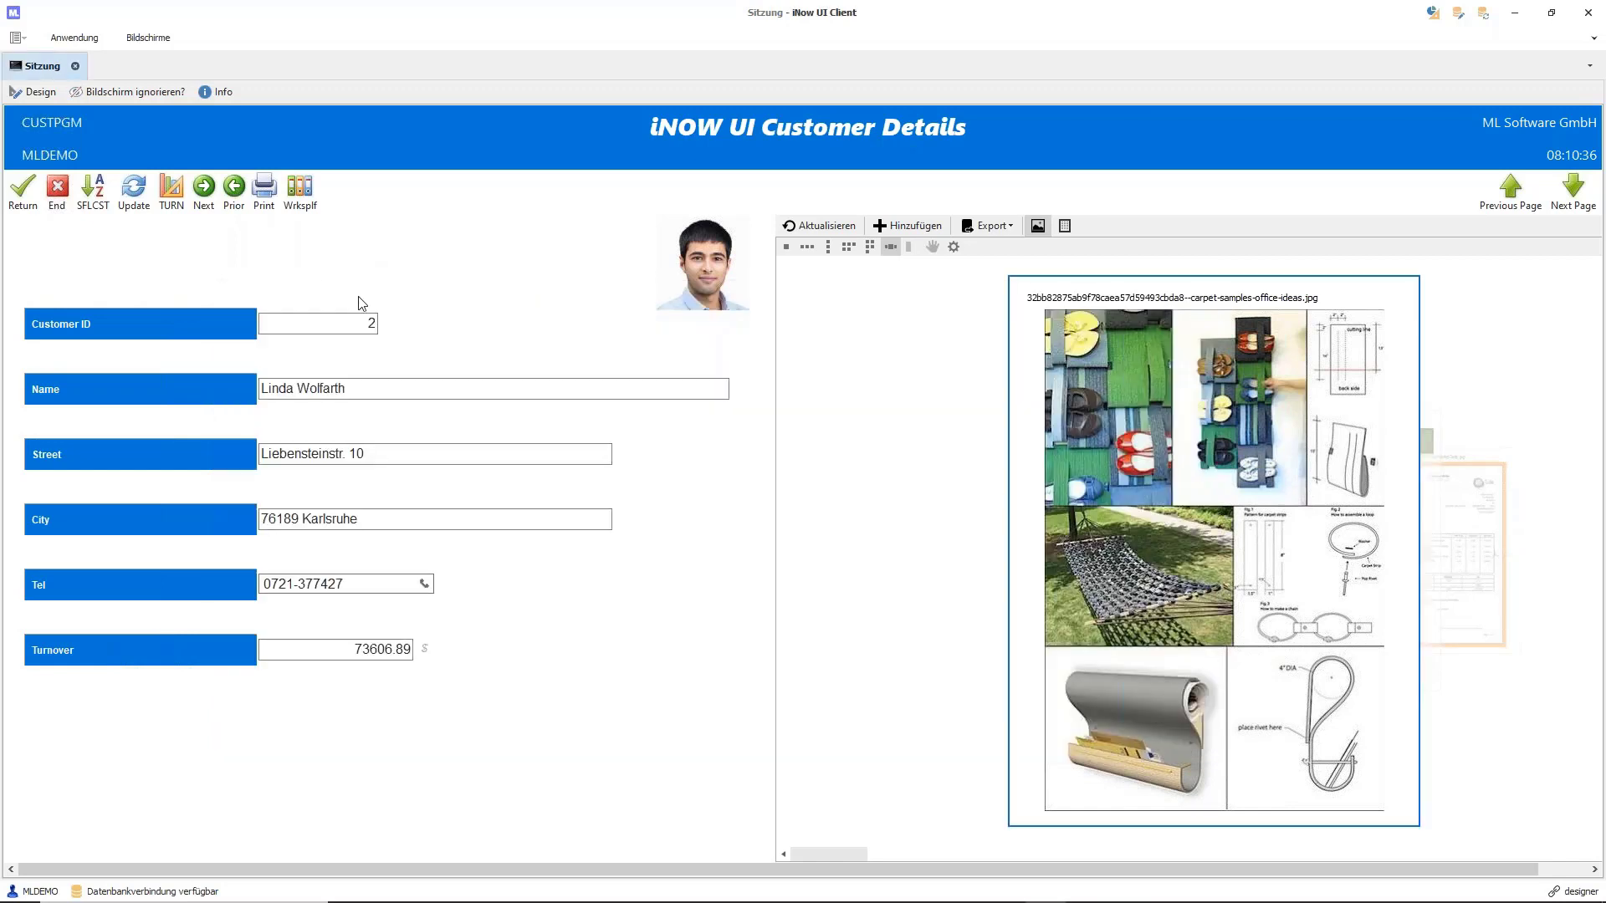
# Examine the customer screen's job info in a widened window, checking the CUST_ID field's internal and external names, reference field and reference record format
pyautogui.click(217, 89)
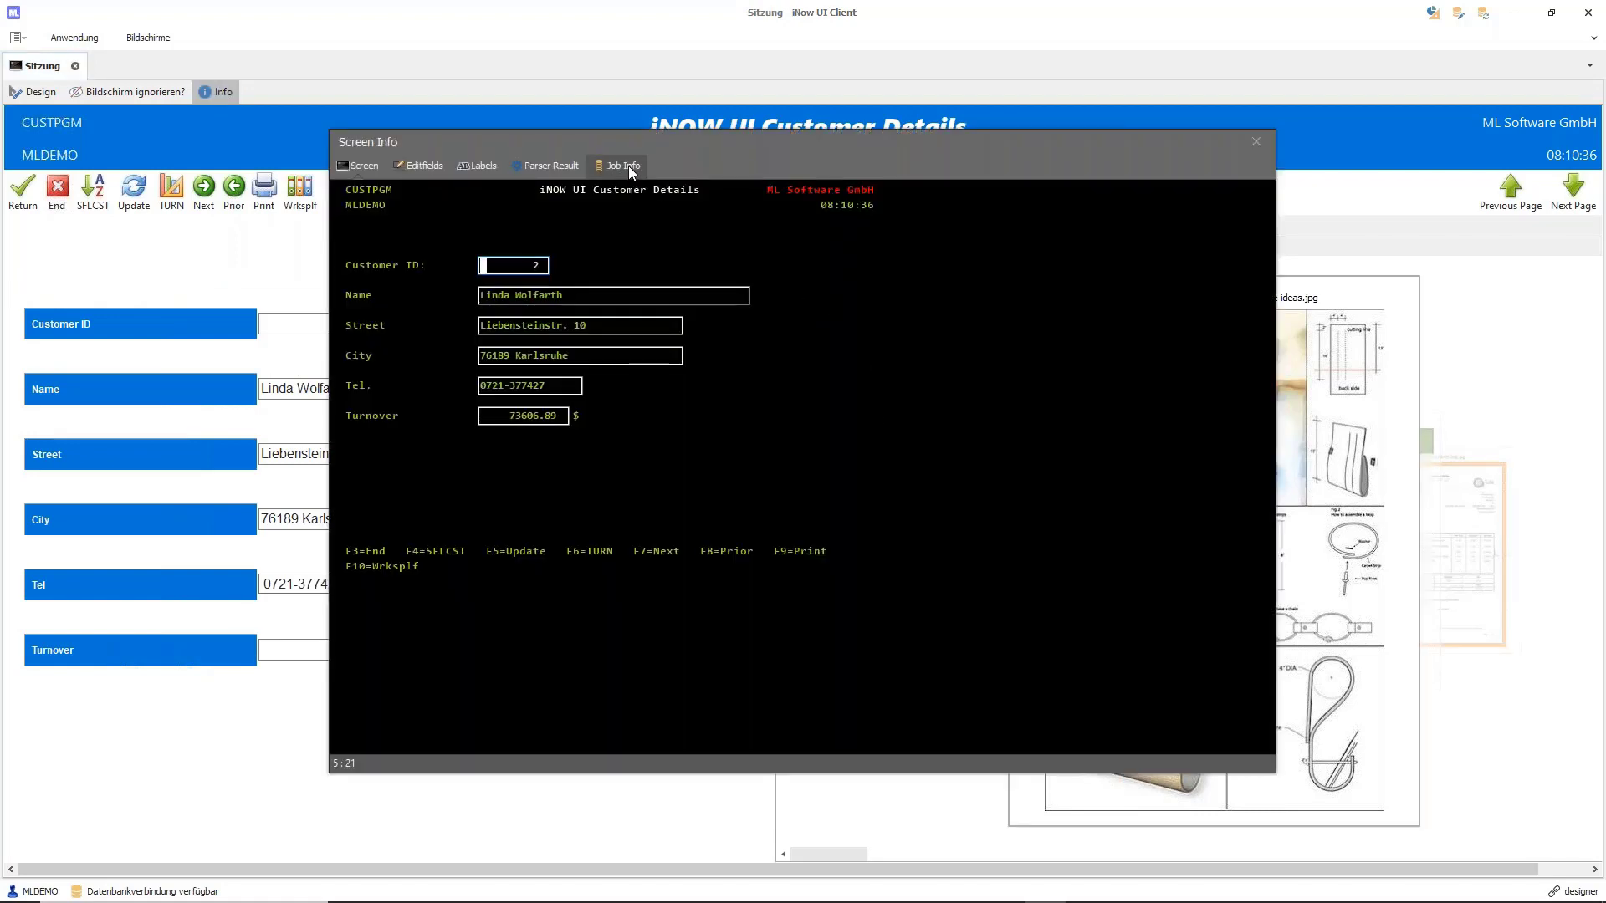
pyautogui.click(629, 165)
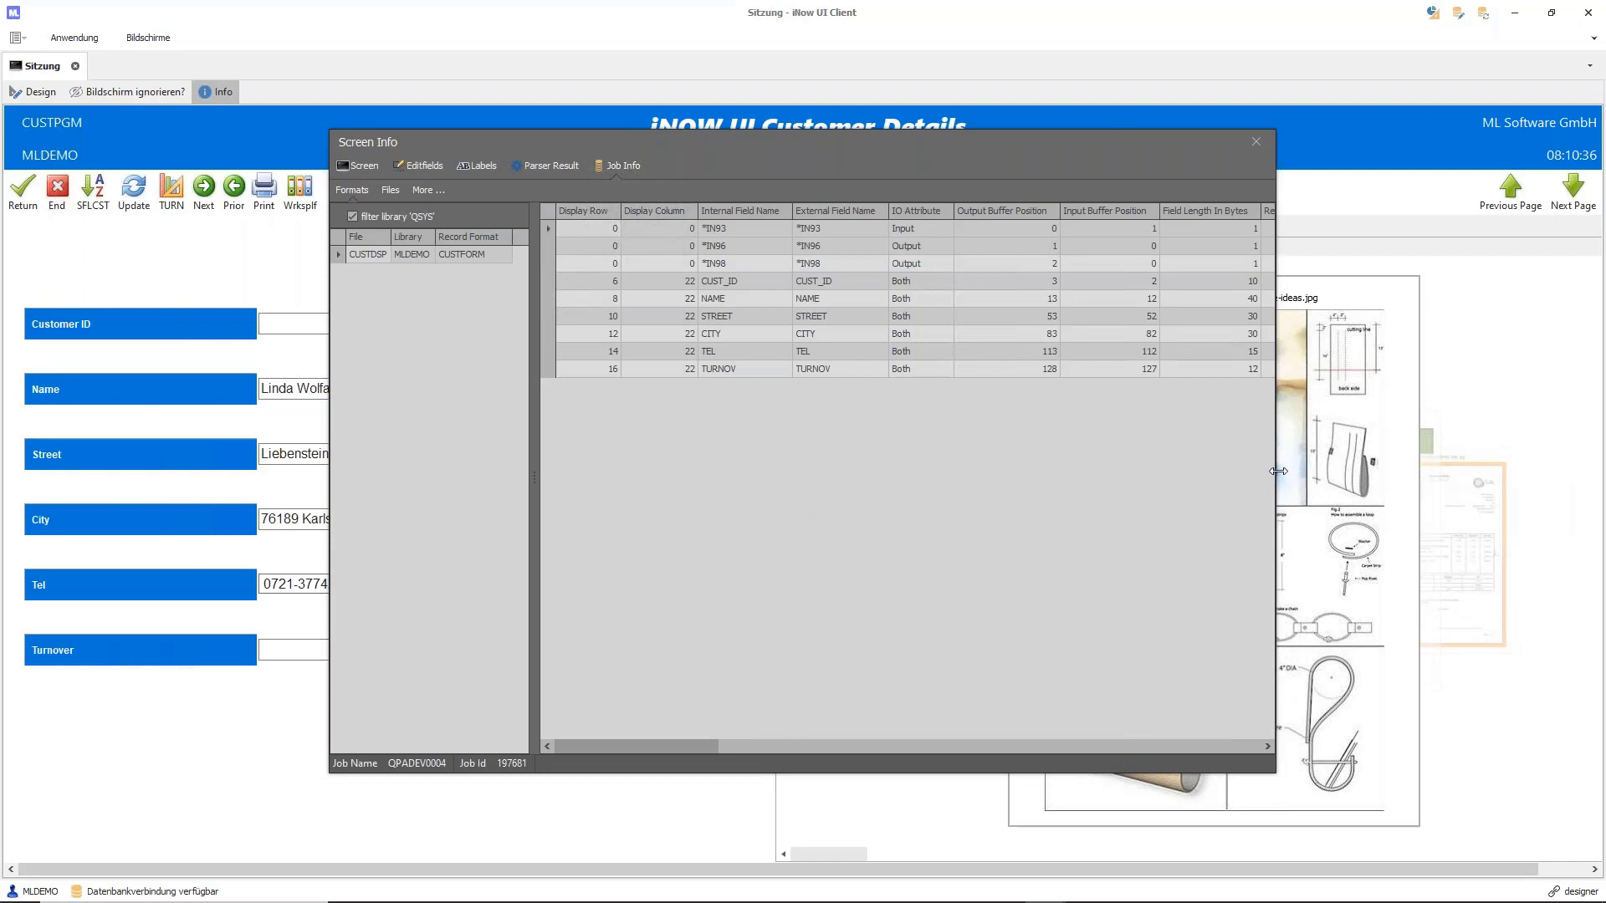
pyautogui.moveTo(1278, 471); pyautogui.dragTo(1528, 471)
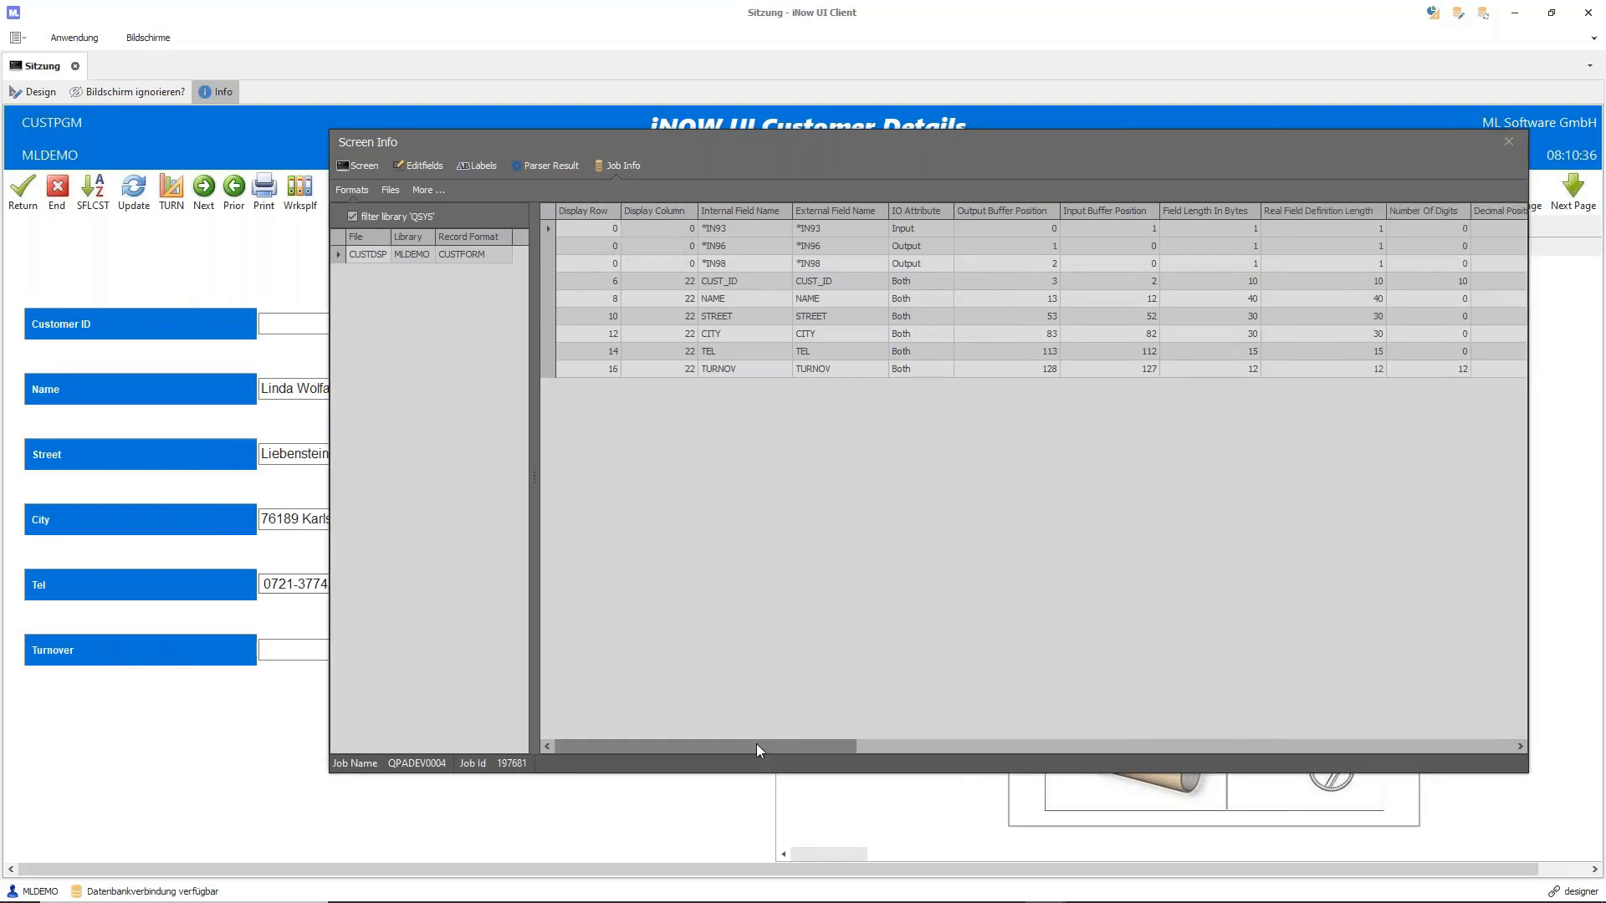
pyautogui.moveTo(758, 744)
pyautogui.mouseDown()
pyautogui.moveTo(918, 747)
pyautogui.moveTo(756, 746)
pyautogui.mouseUp()
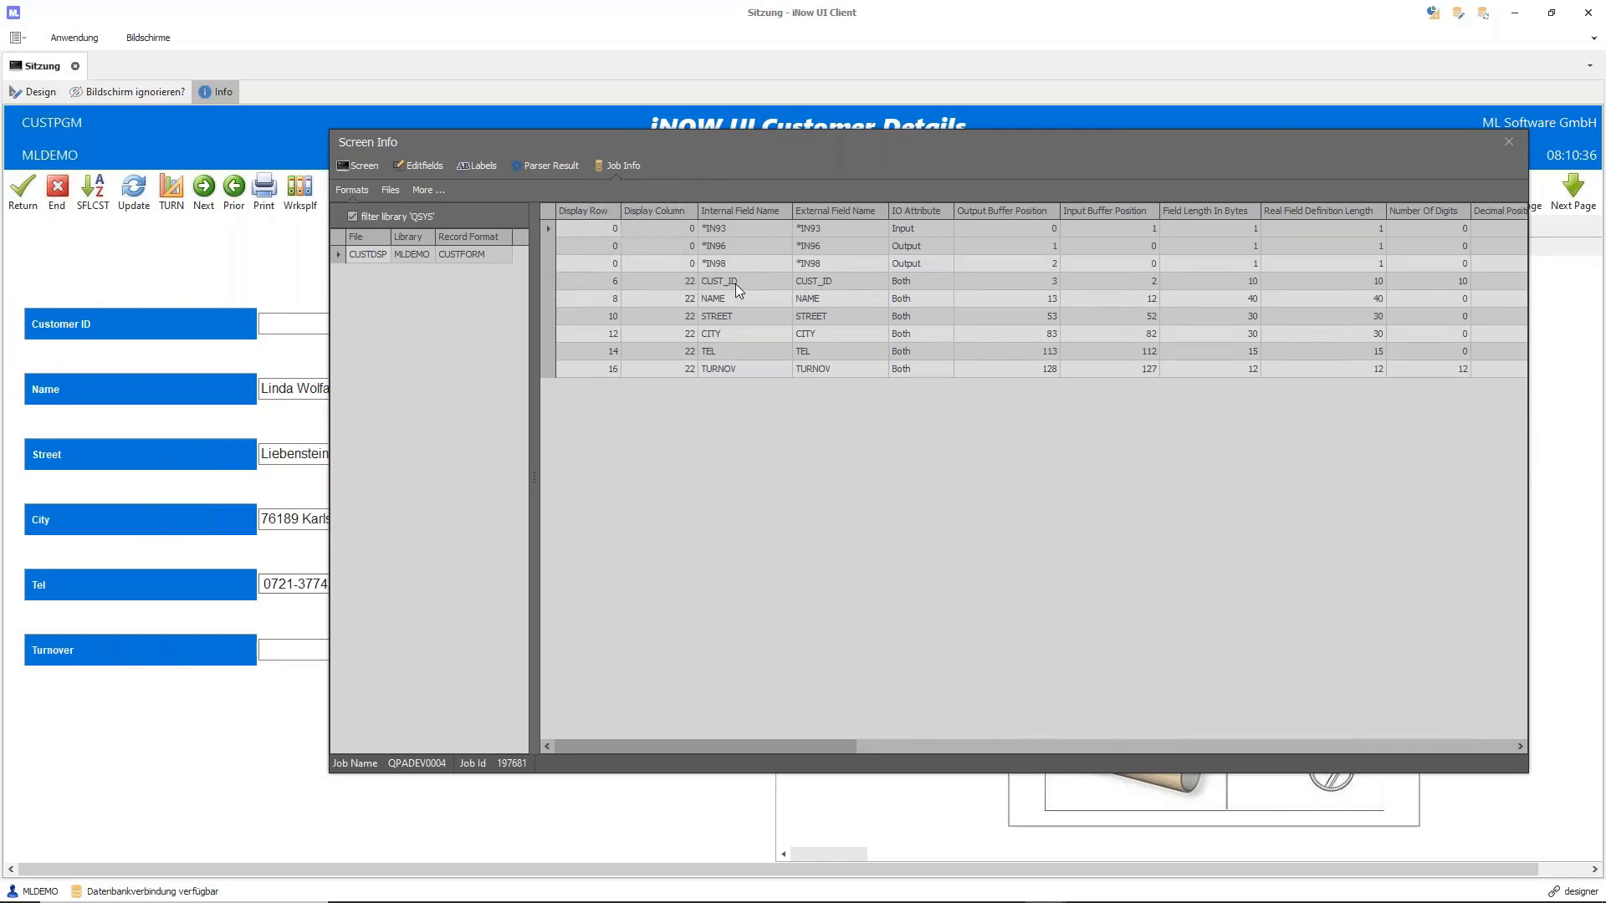
pyautogui.click(827, 279)
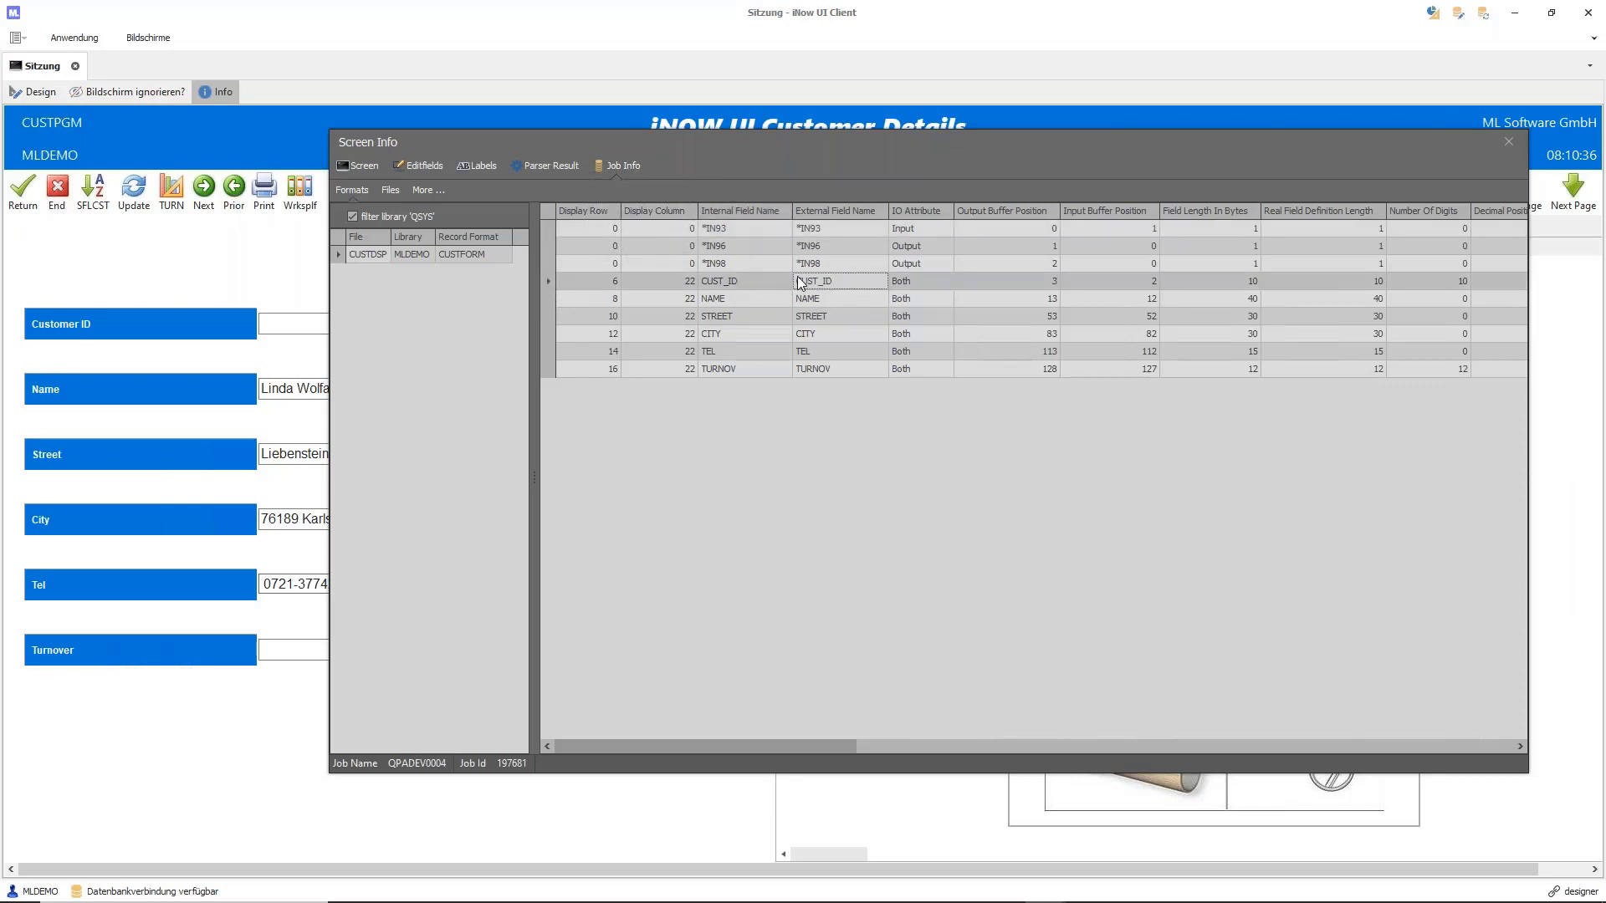
pyautogui.click(769, 281)
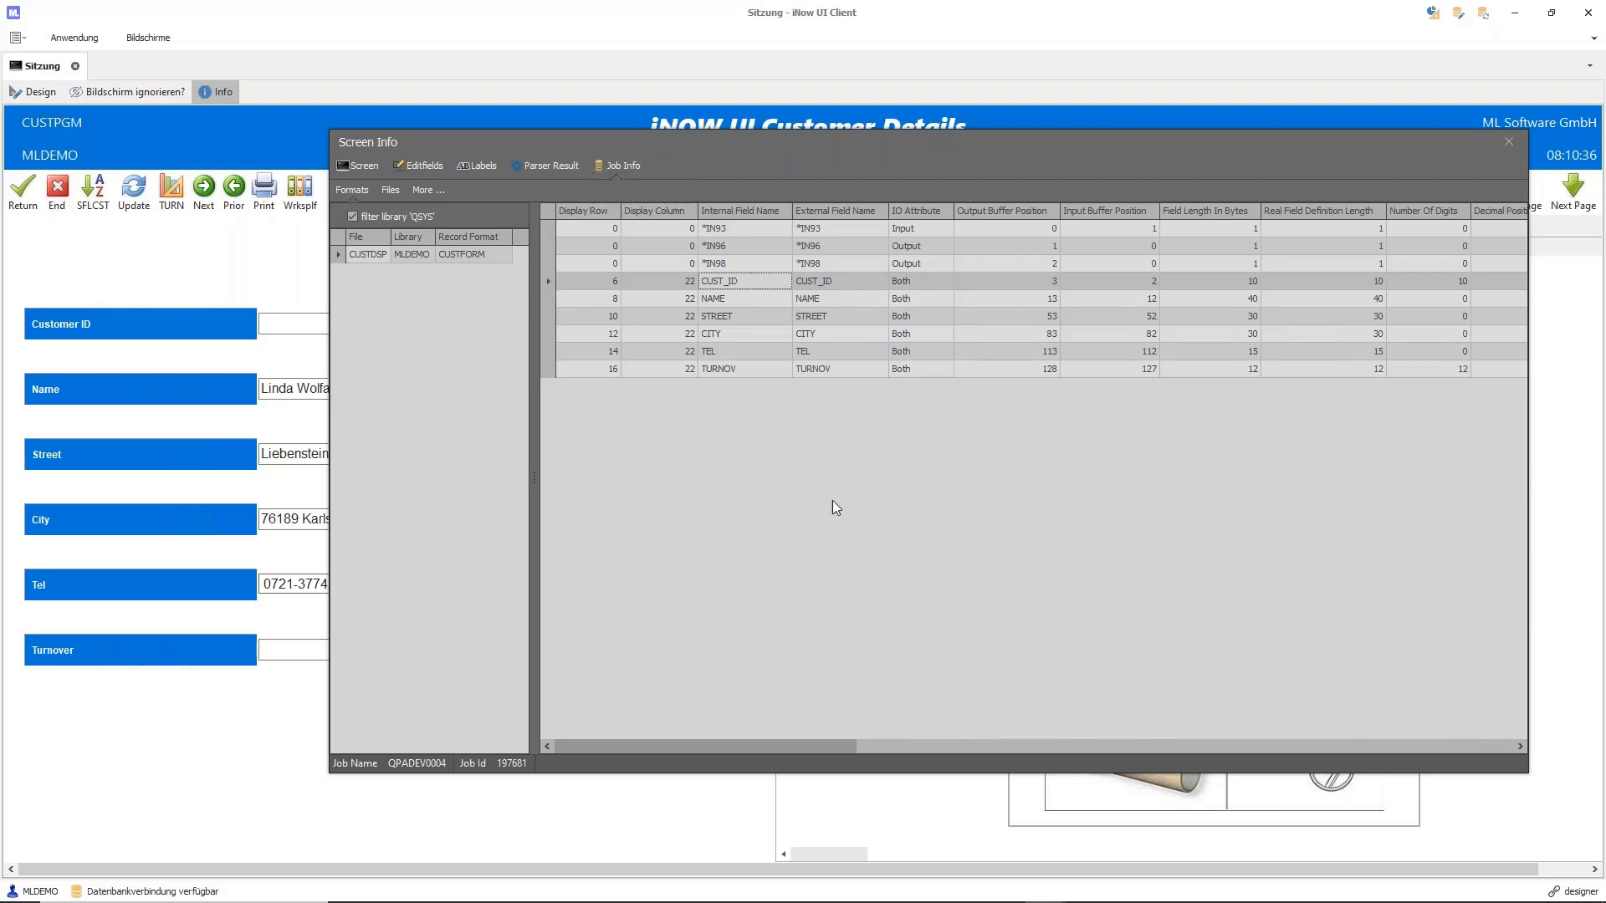
pyautogui.moveTo(786, 742); pyautogui.dragTo(1058, 742)
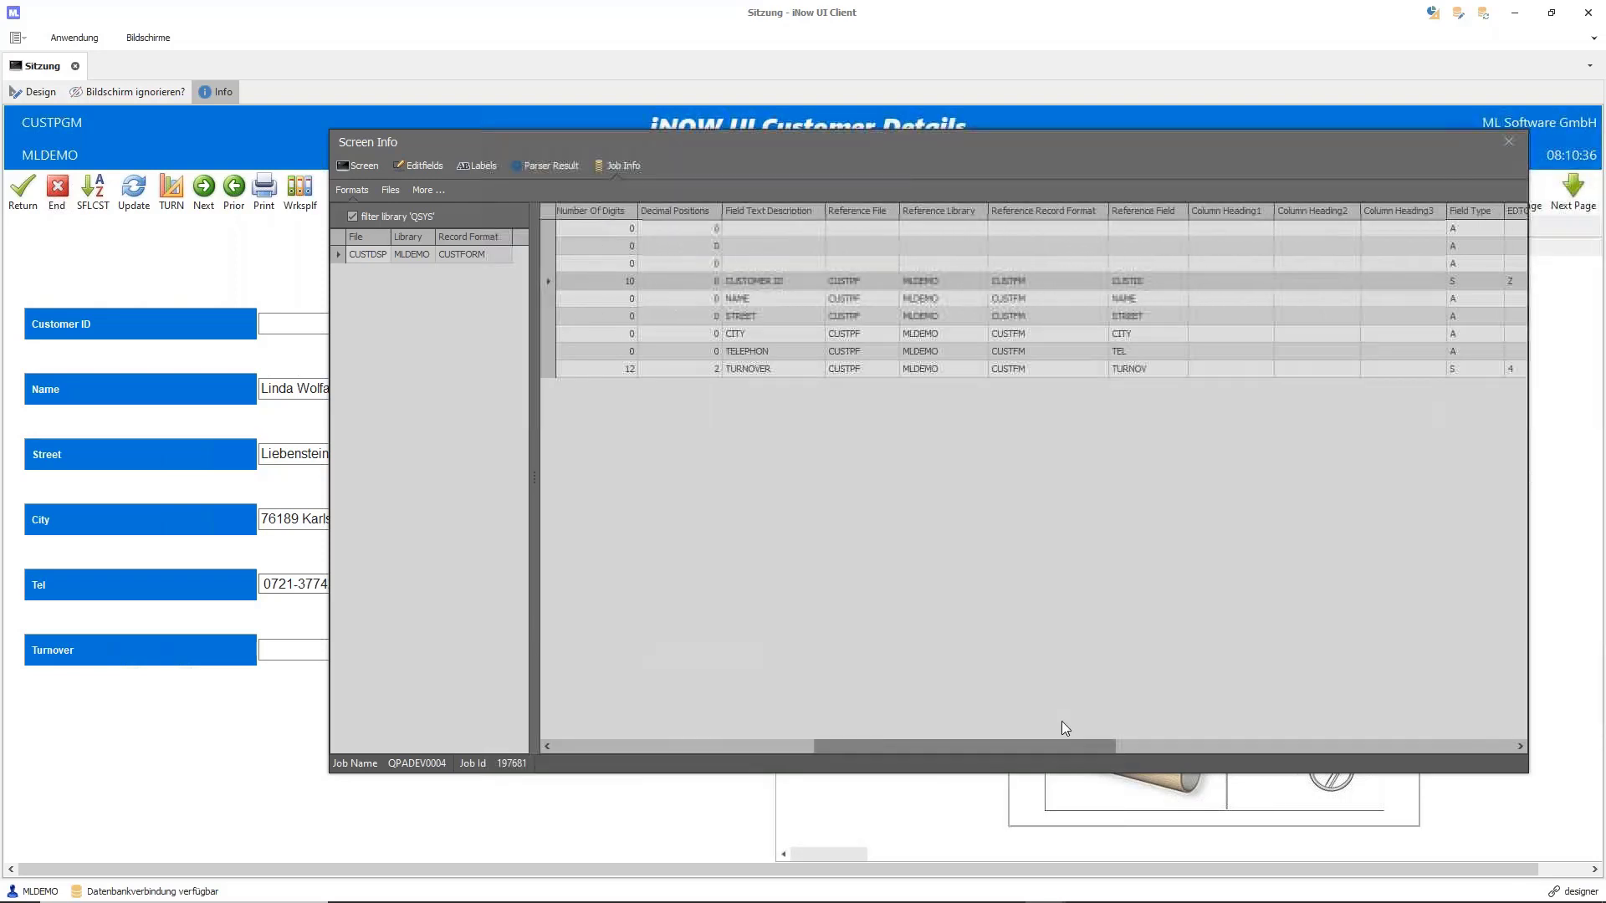
pyautogui.click(1131, 282)
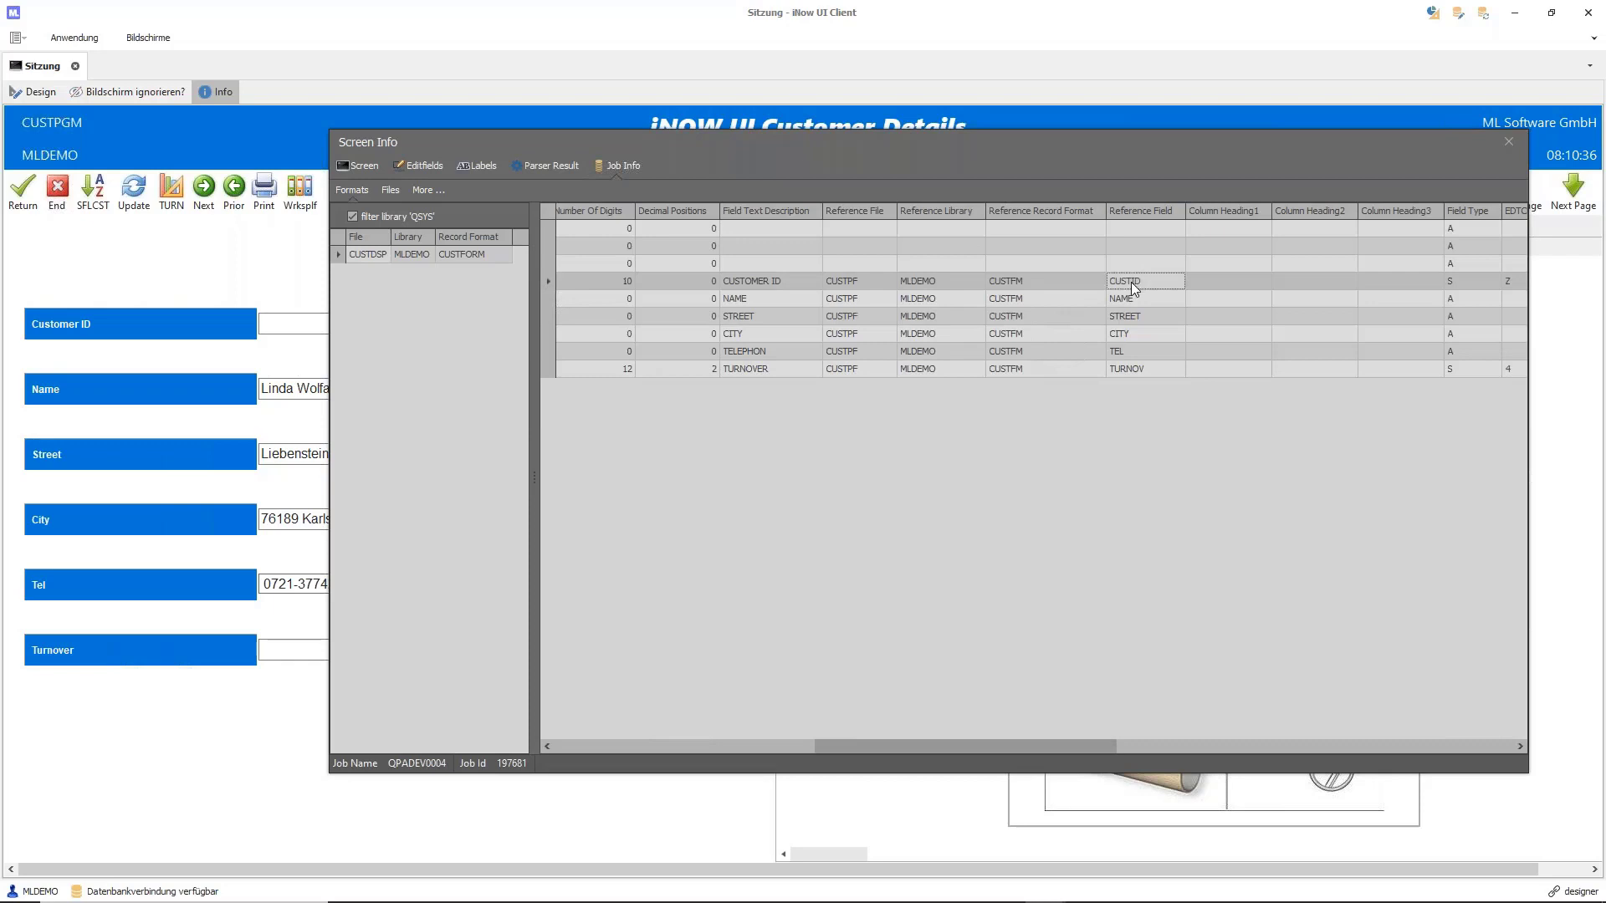
pyautogui.click(1021, 280)
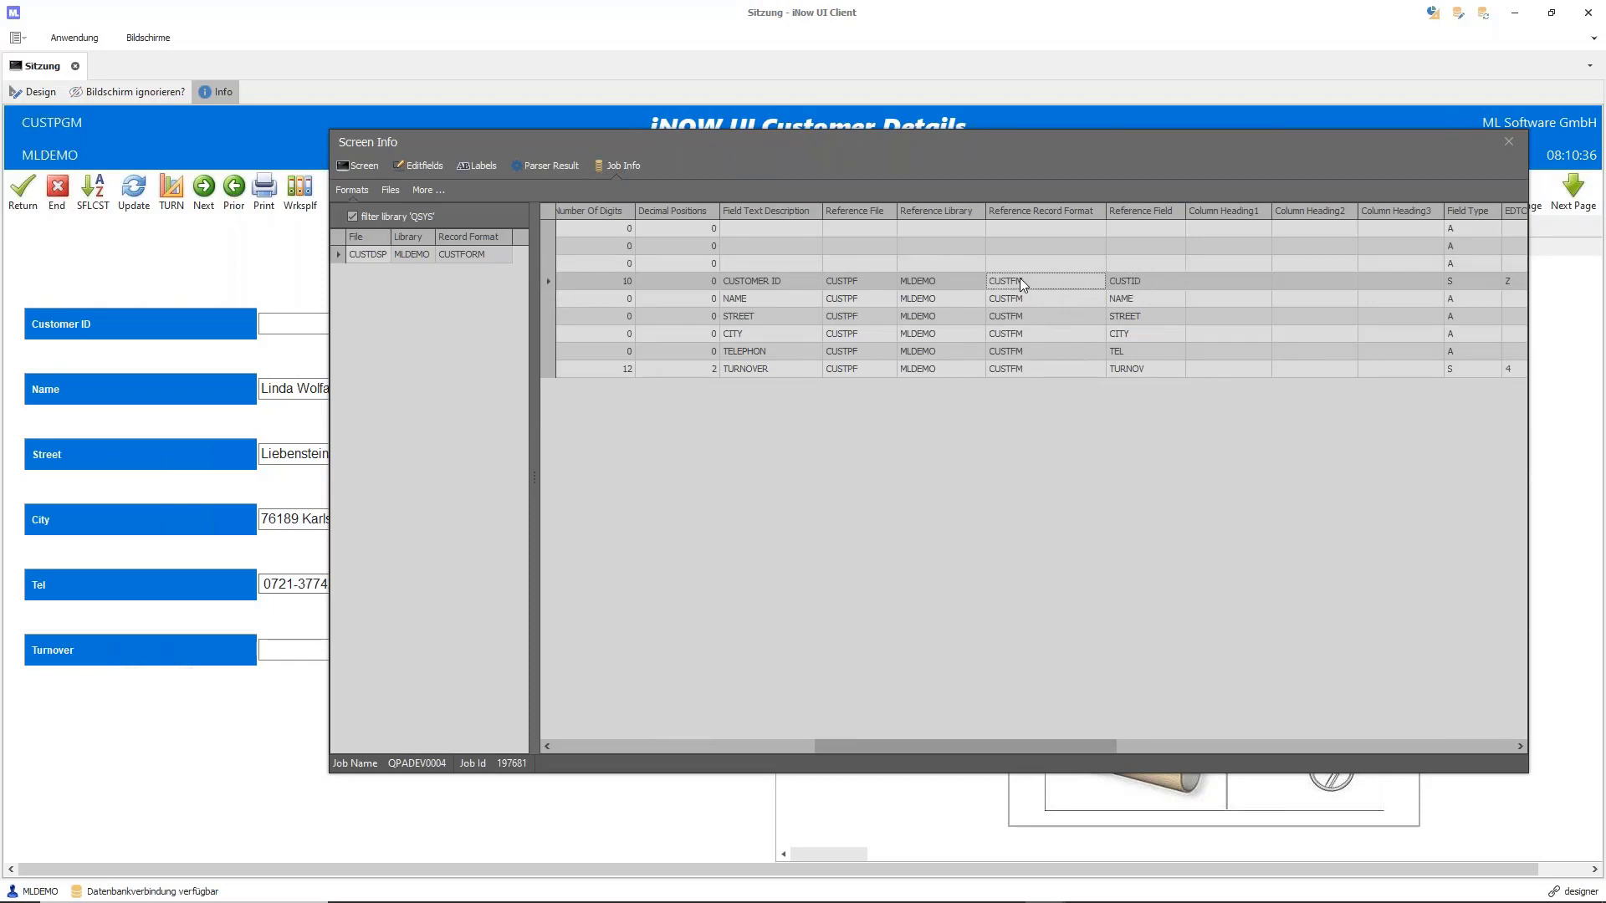
# Check the reference file and reference library of the CUSTOMER ID field in the job info
pyautogui.click(850, 281)
pyautogui.click(966, 282)
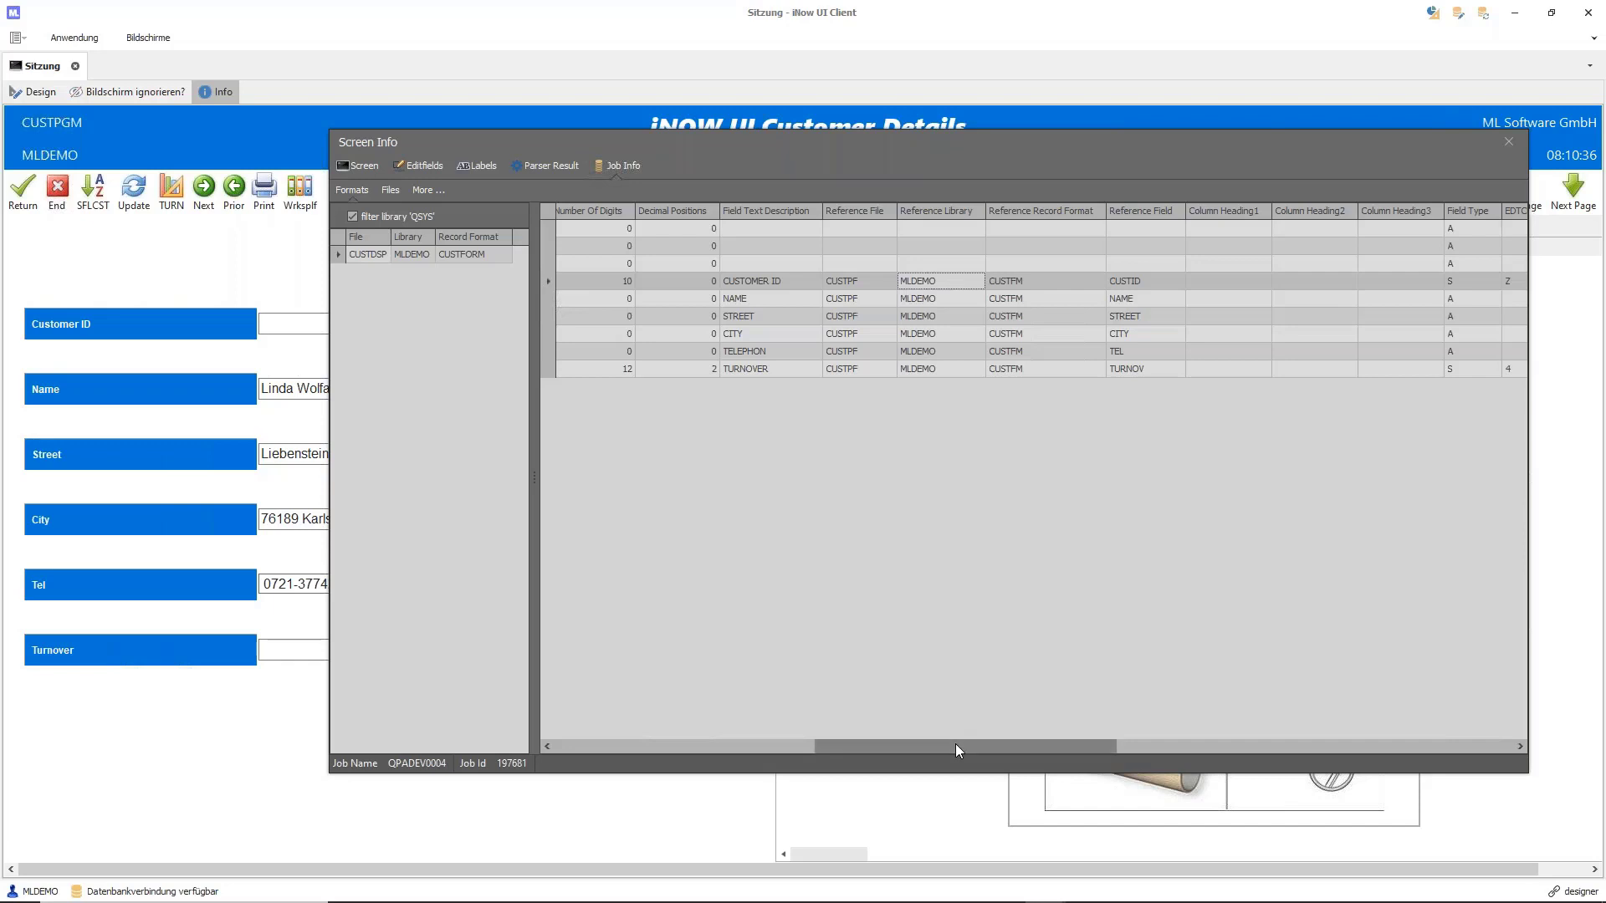
pyautogui.moveTo(951, 744); pyautogui.dragTo(893, 748)
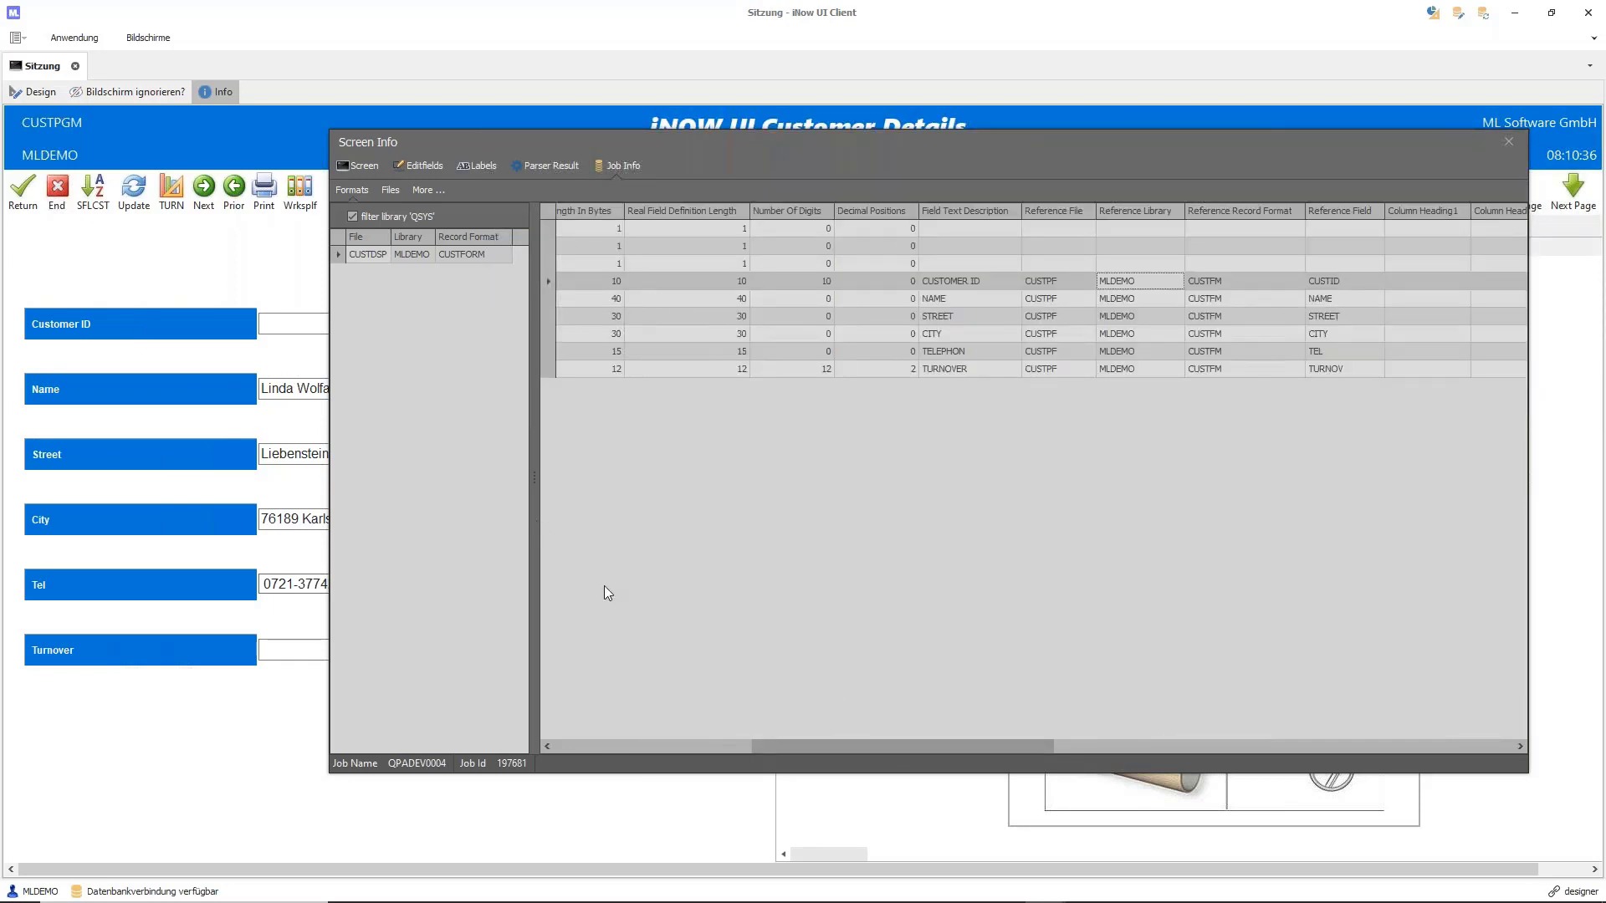
# Switch to AutoGUI Configuration and examine the Source and Type choices of the CUSTID document entry in Field Extensions
pyautogui.moveTo(764, 899)
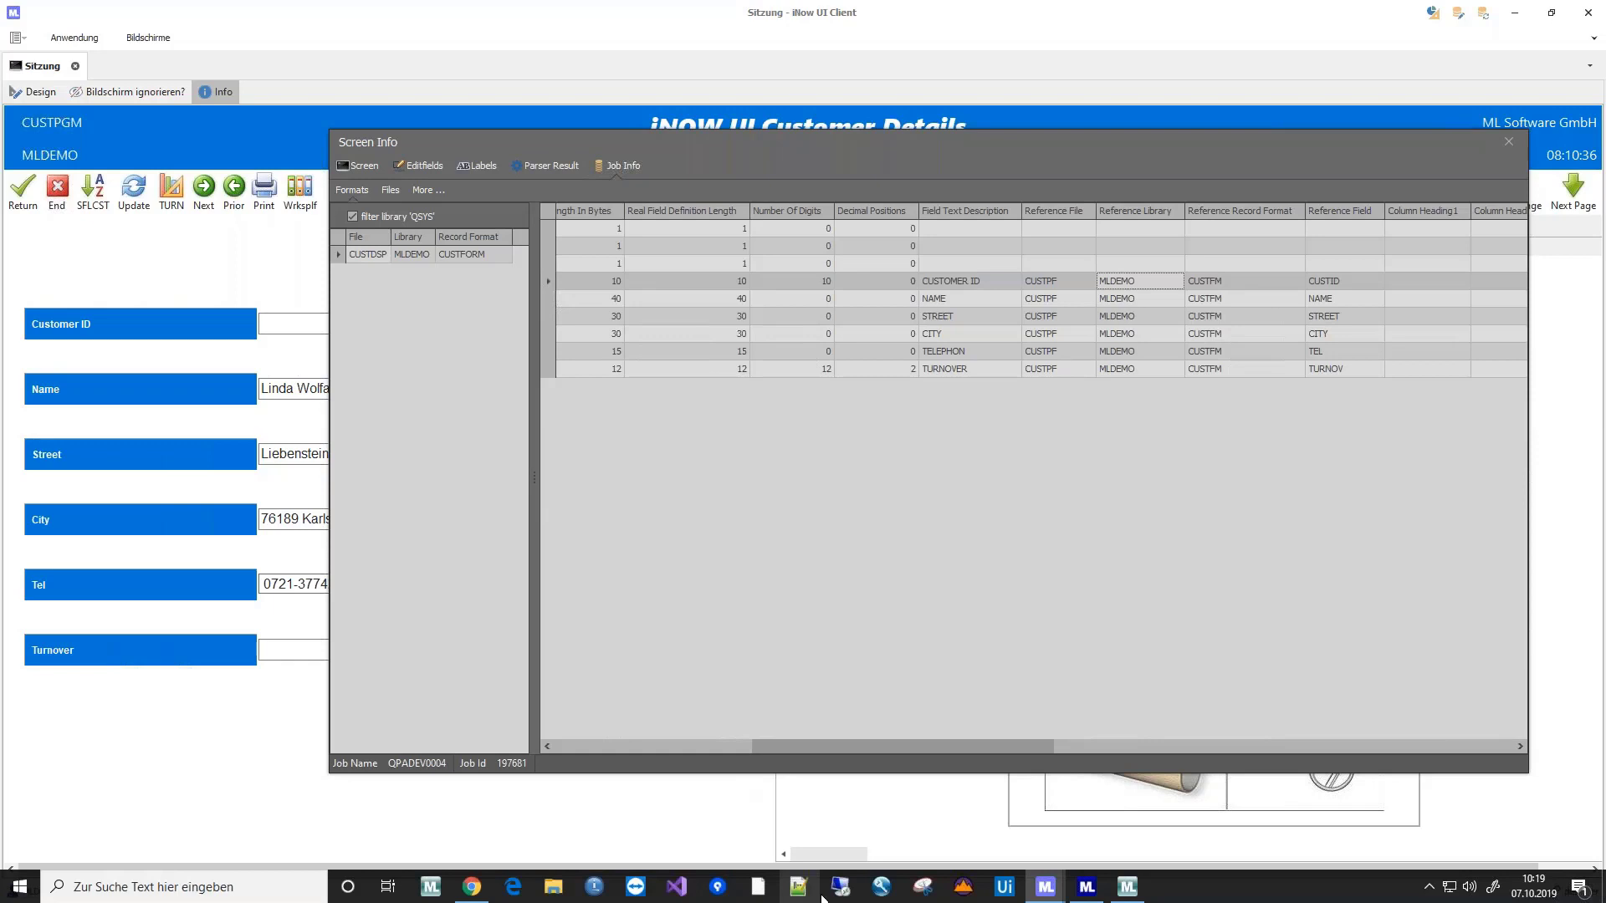
pyautogui.click(1134, 893)
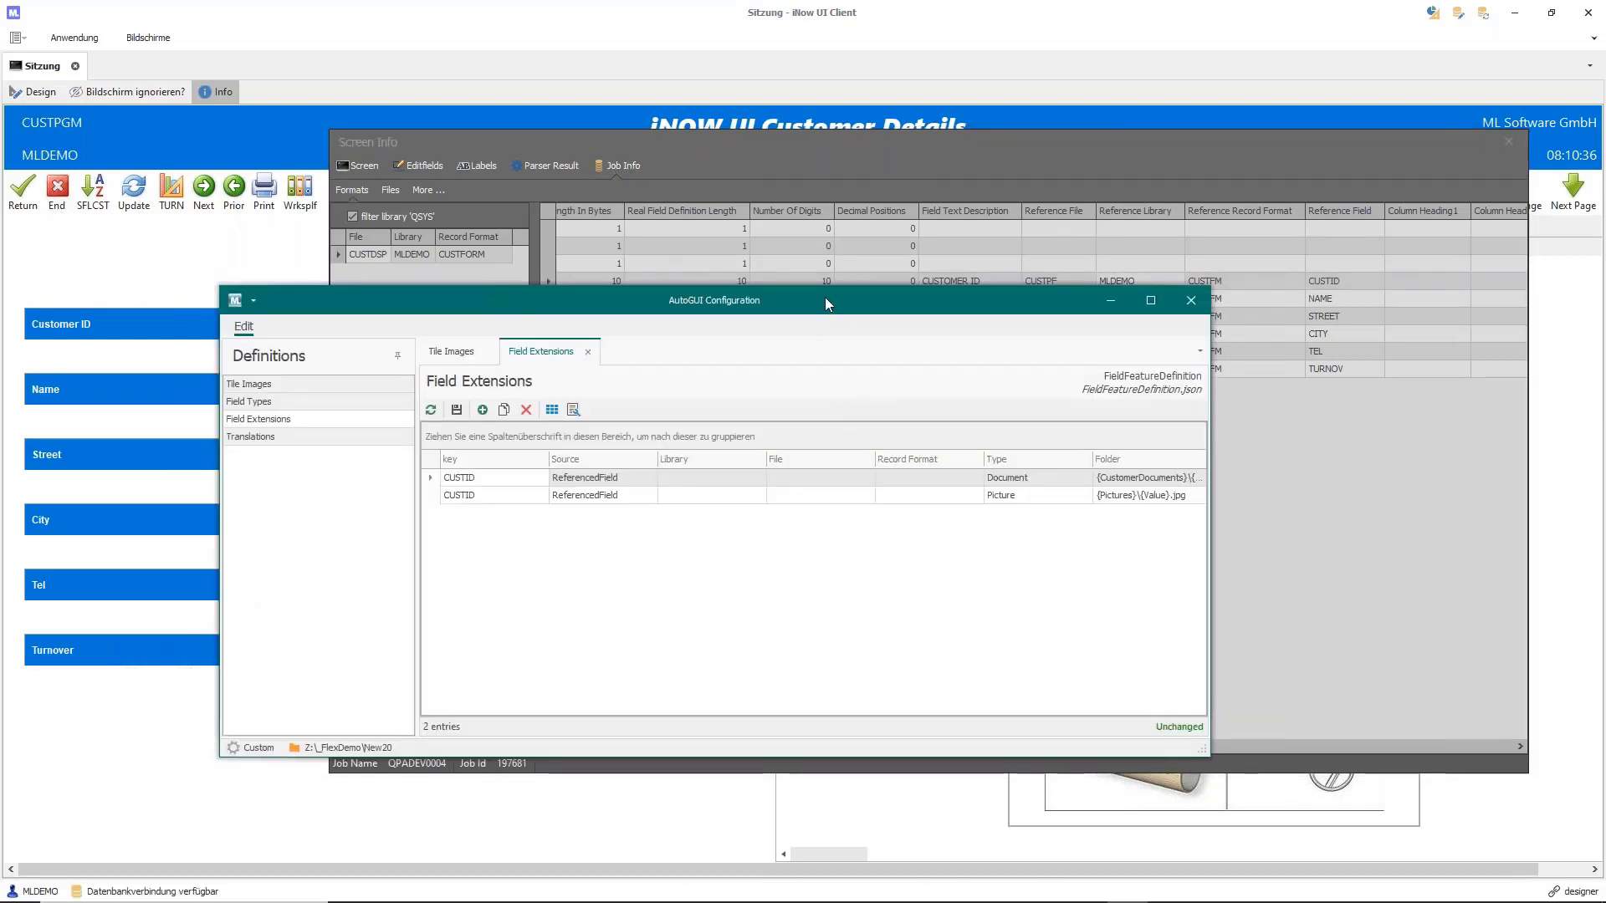
pyautogui.moveTo(825, 298); pyautogui.dragTo(835, 293)
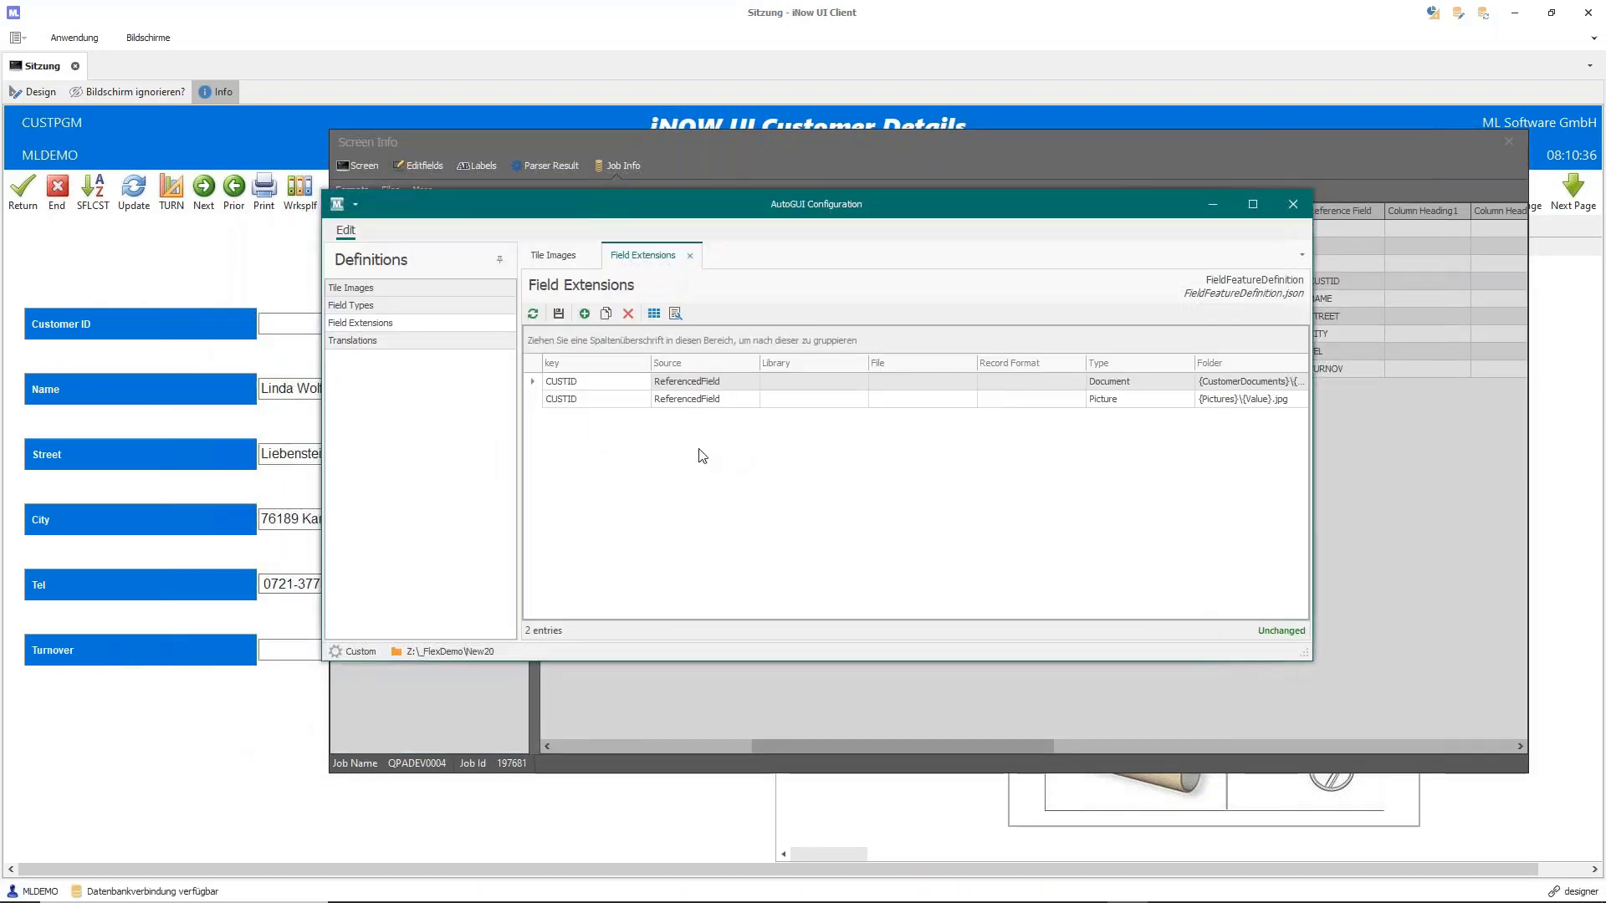
pyautogui.click(580, 383)
pyautogui.click(721, 381)
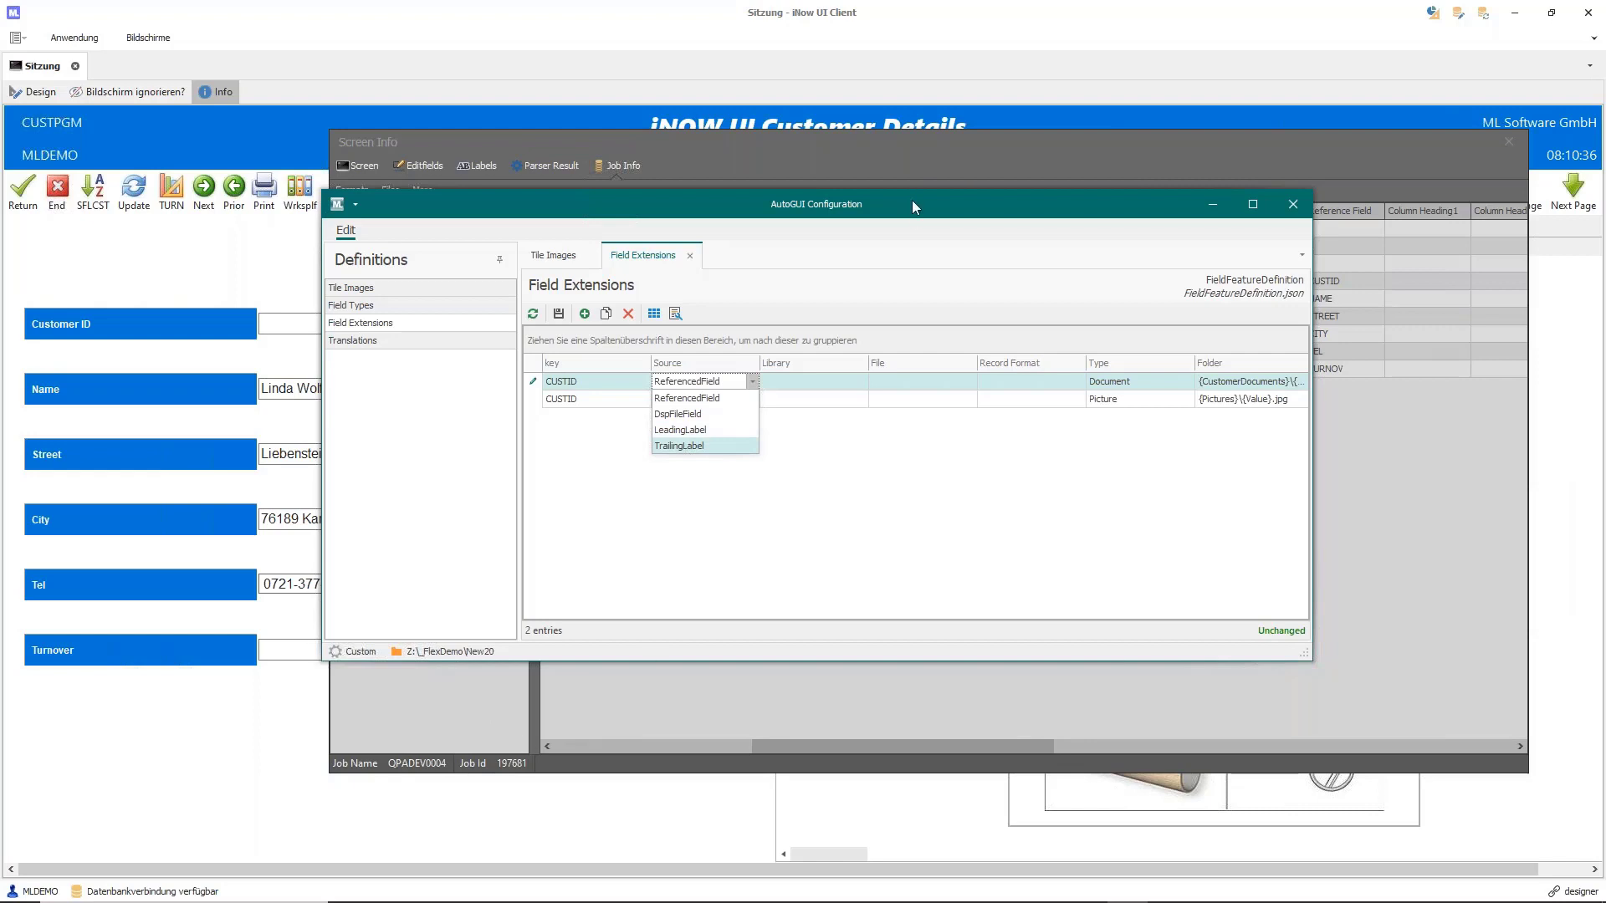
pyautogui.moveTo(911, 199); pyautogui.dragTo(942, 216)
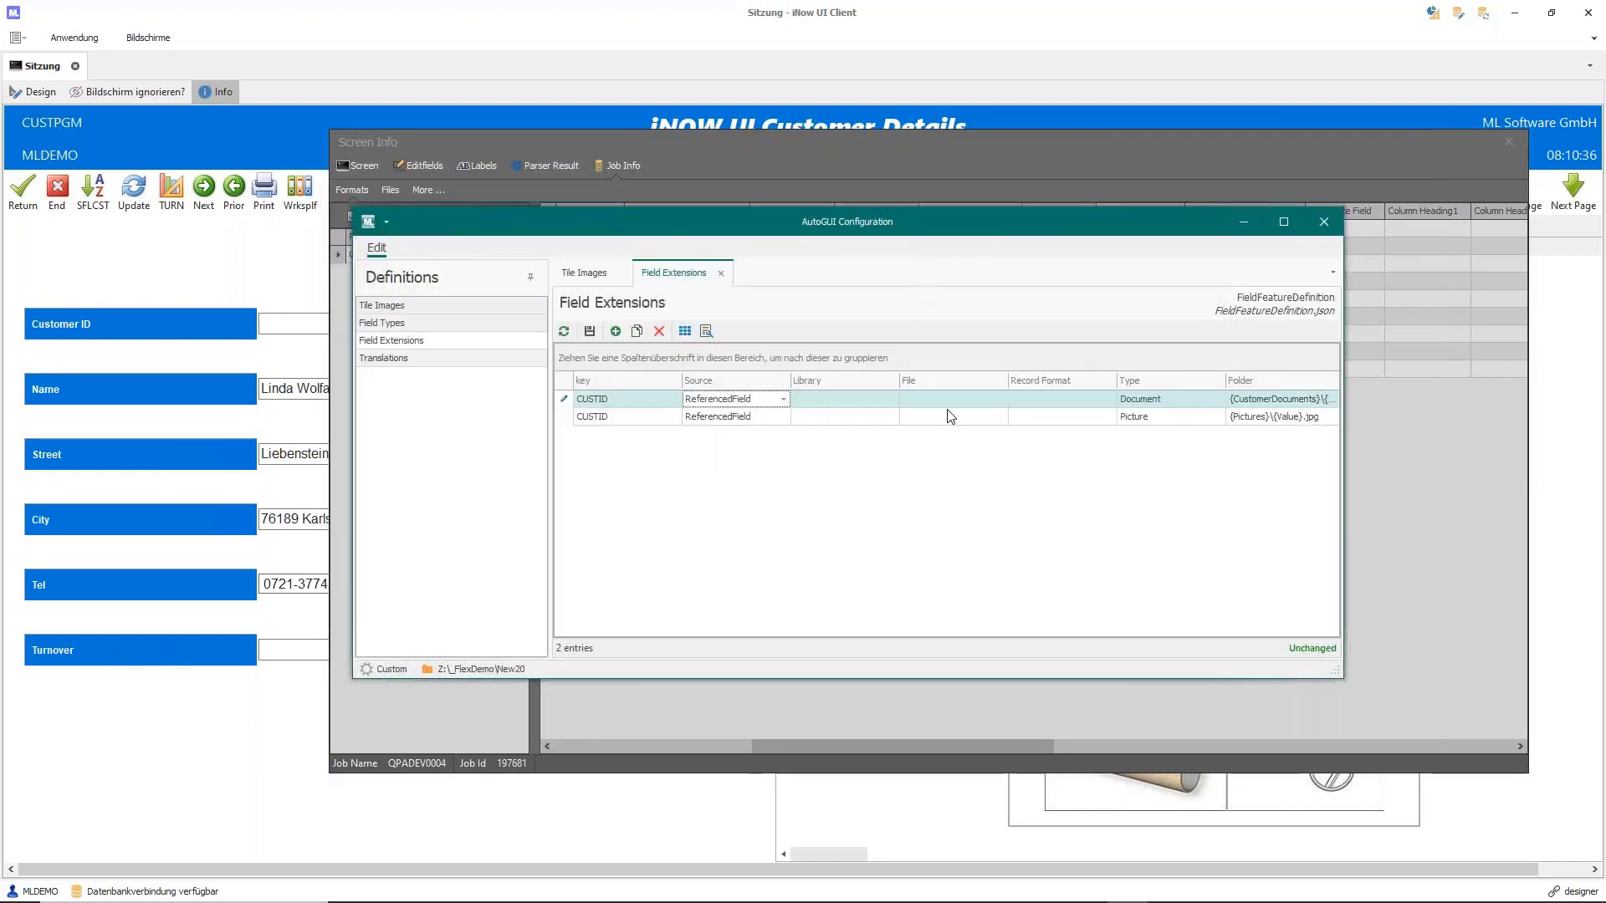
pyautogui.click(1176, 407)
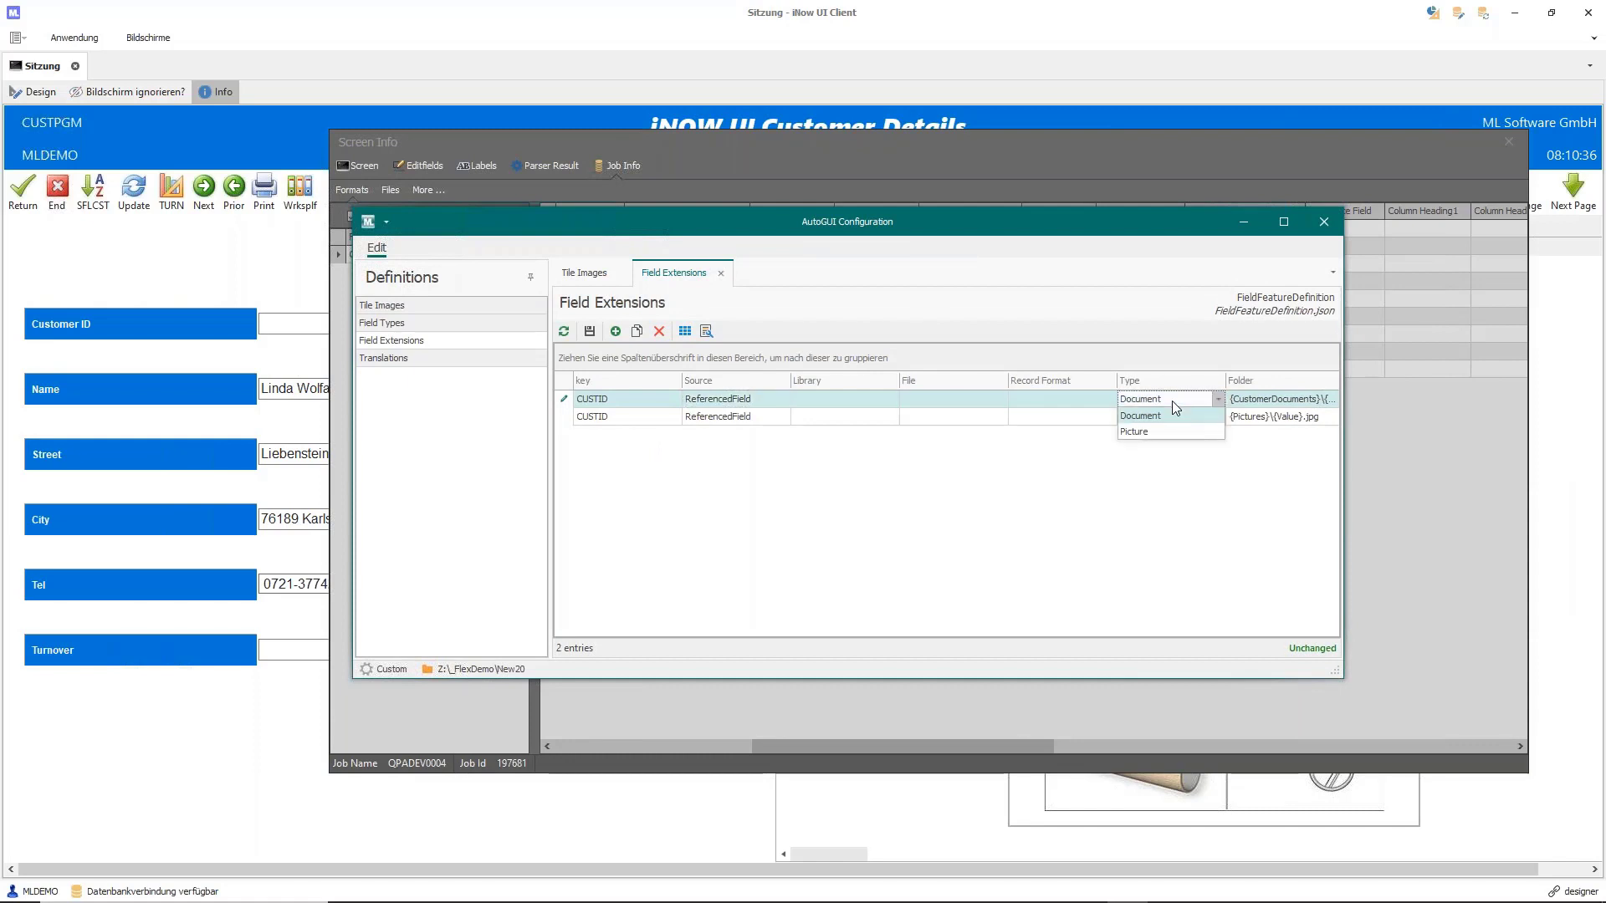
pyautogui.click(1172, 413)
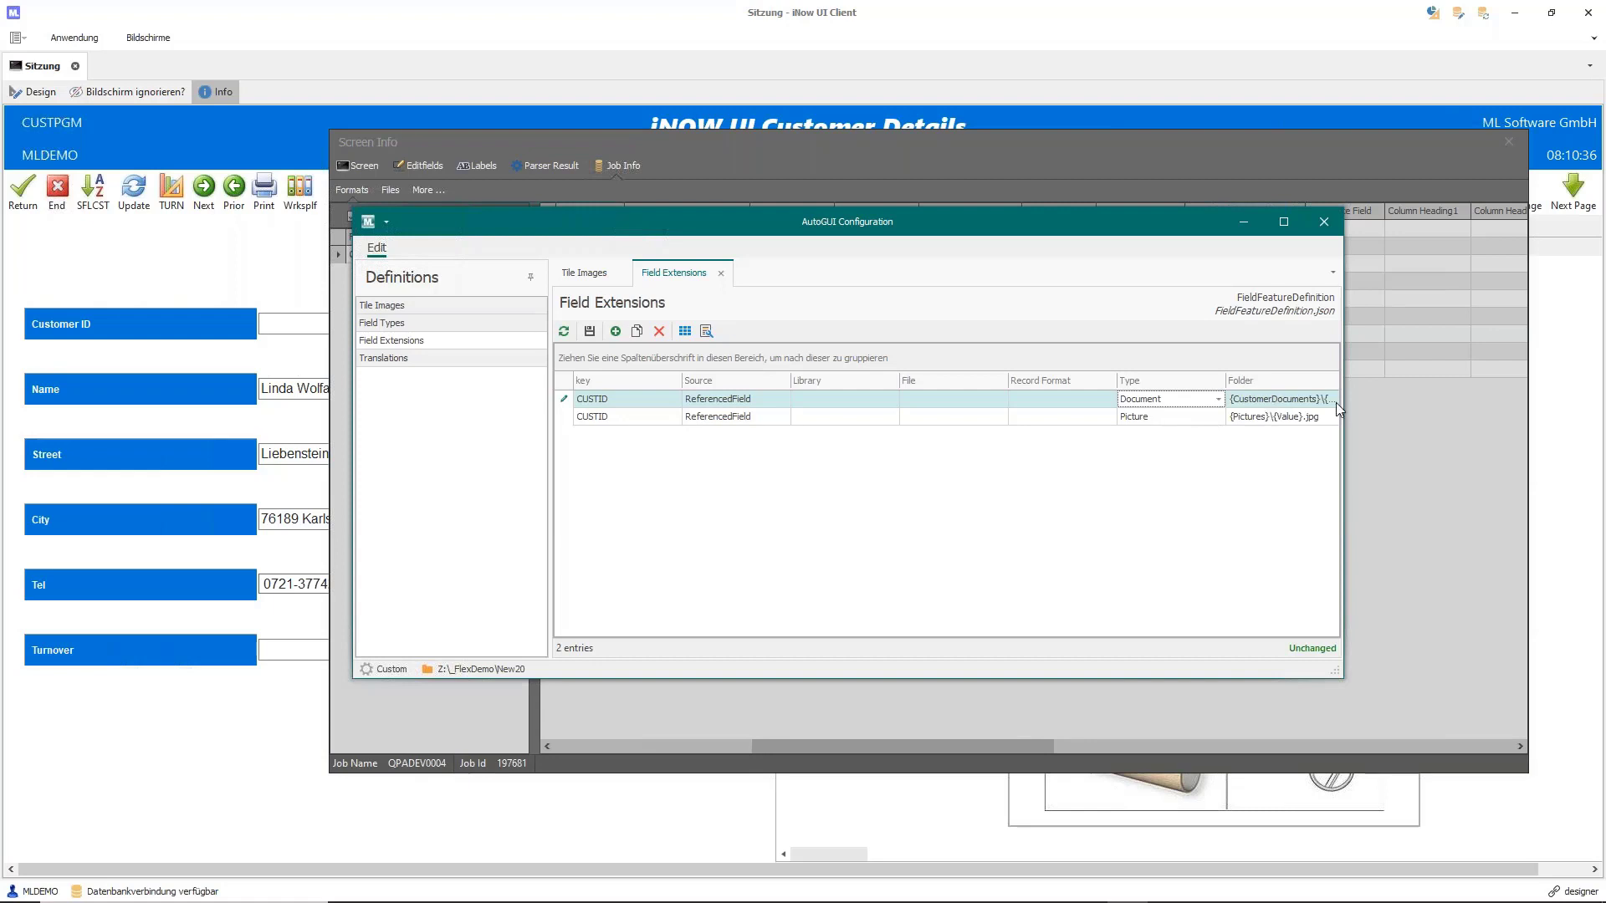
# Widen the AutoGUI Configuration window and fit all Field Extensions columns to their optimal width
pyautogui.moveTo(1369, 407); pyautogui.dragTo(1433, 407)
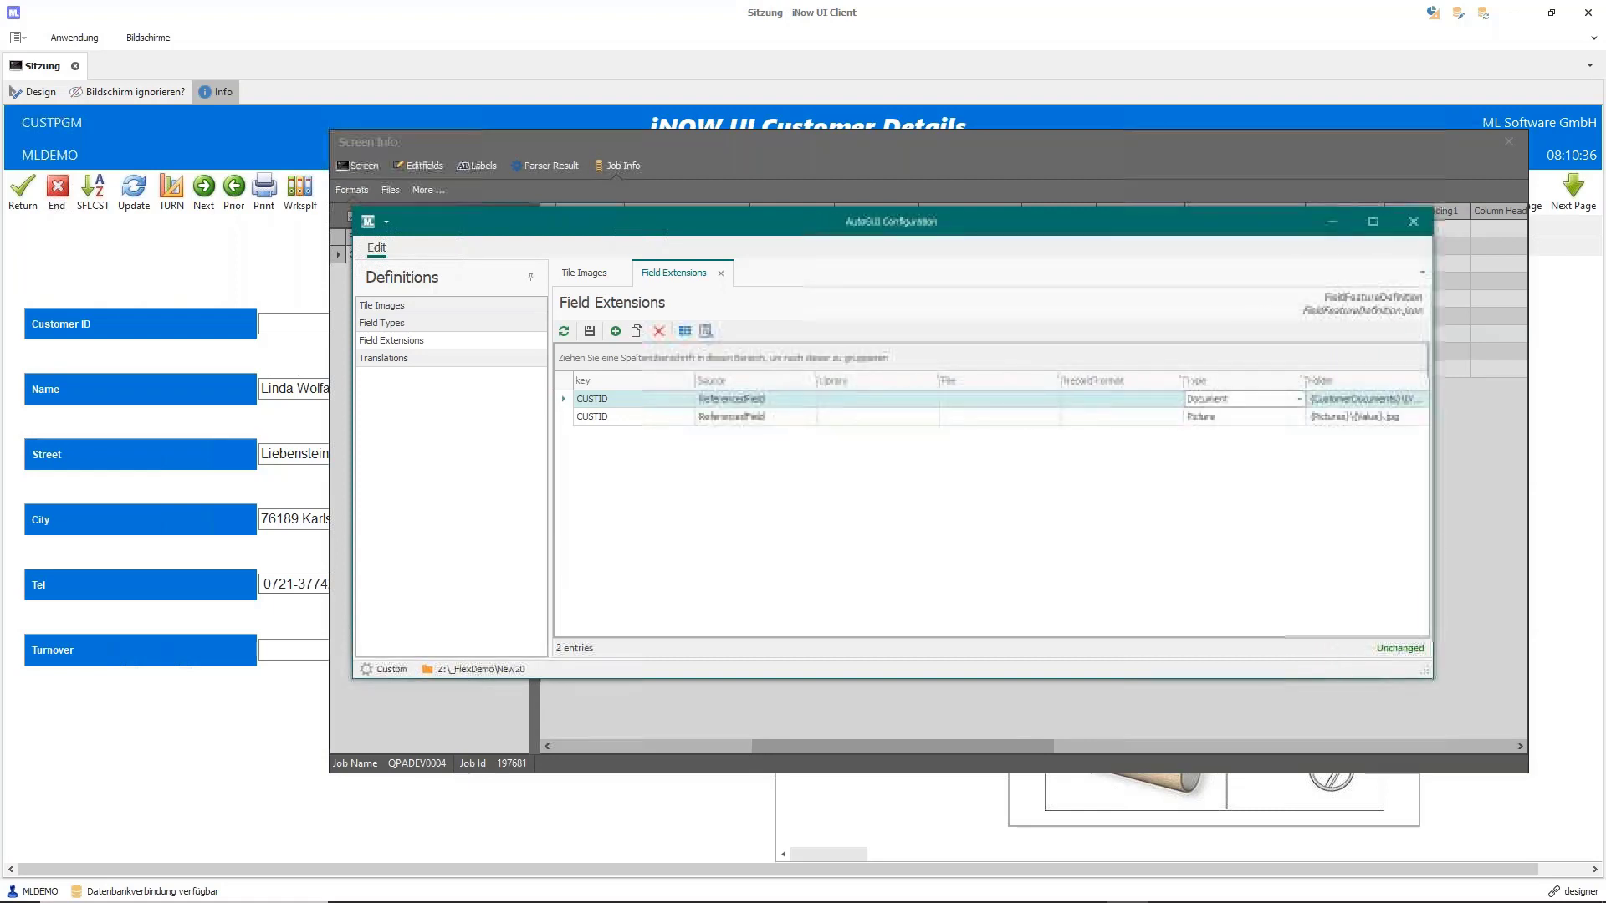
pyautogui.rightClick(1295, 387)
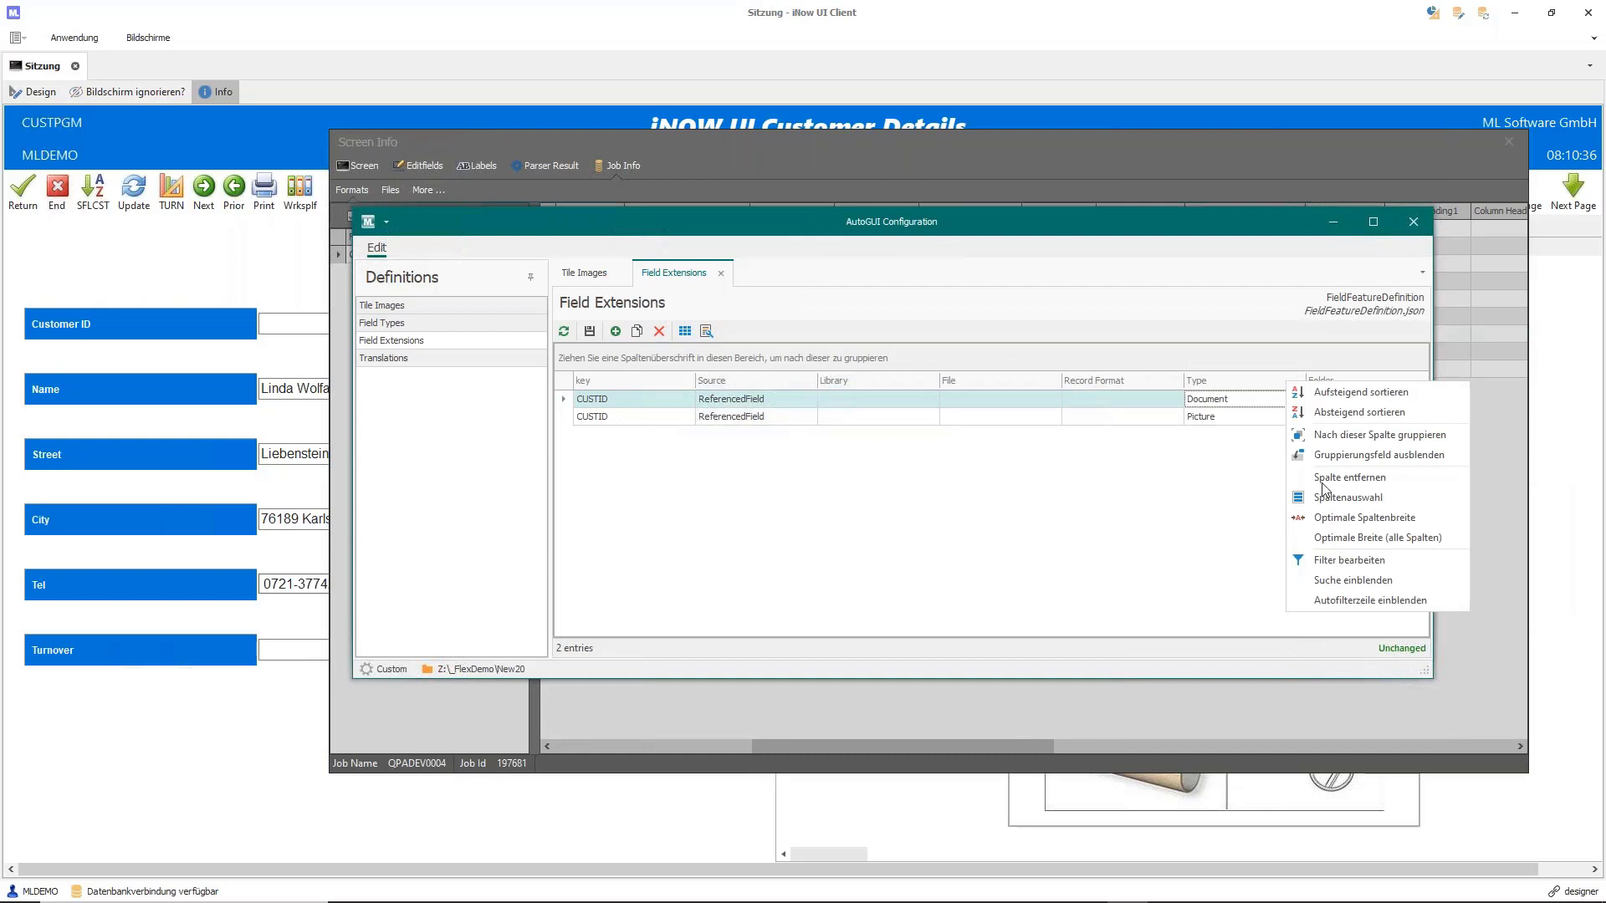
pyautogui.click(1342, 542)
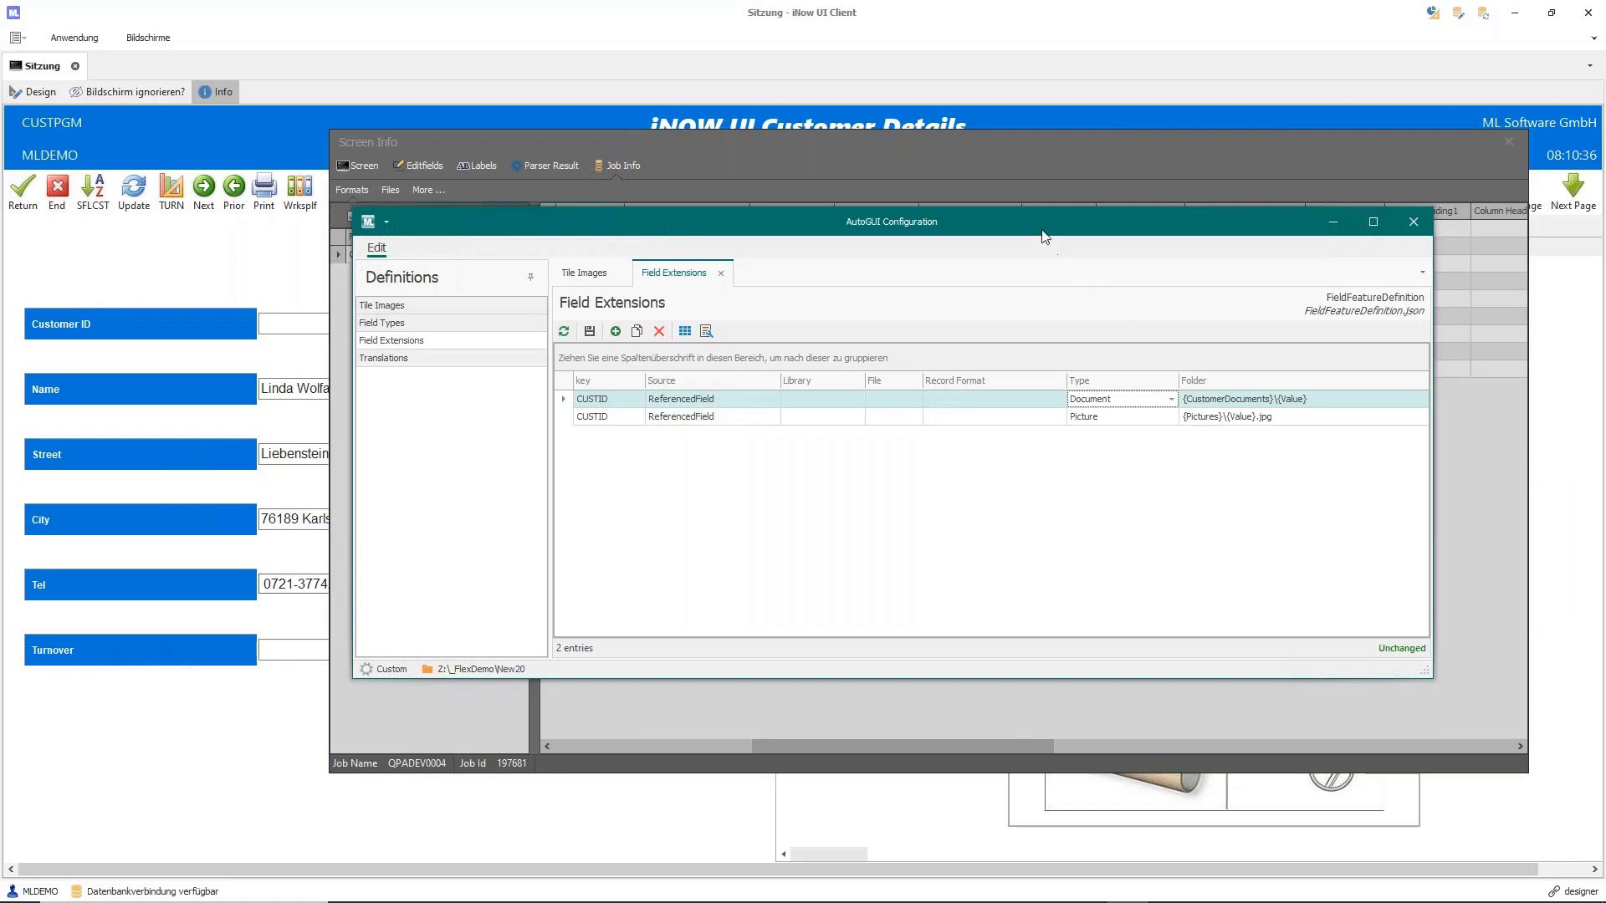
pyautogui.moveTo(1040, 216); pyautogui.dragTo(1052, 250)
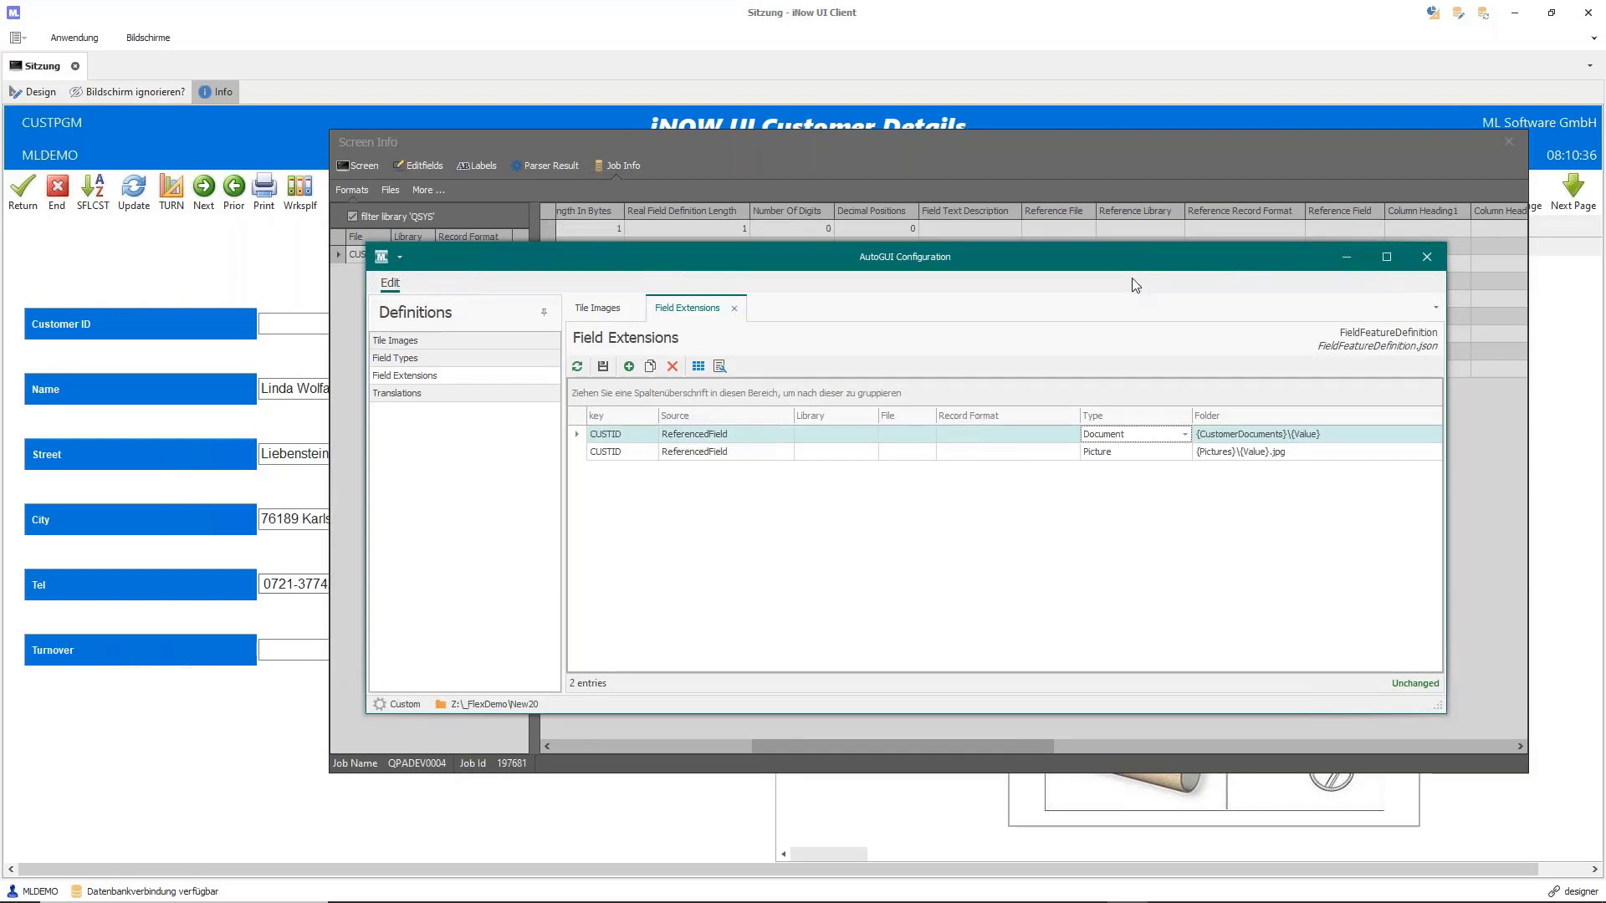
# Return to the Screen Info window of the customer form and close it
pyautogui.click(1031, 139)
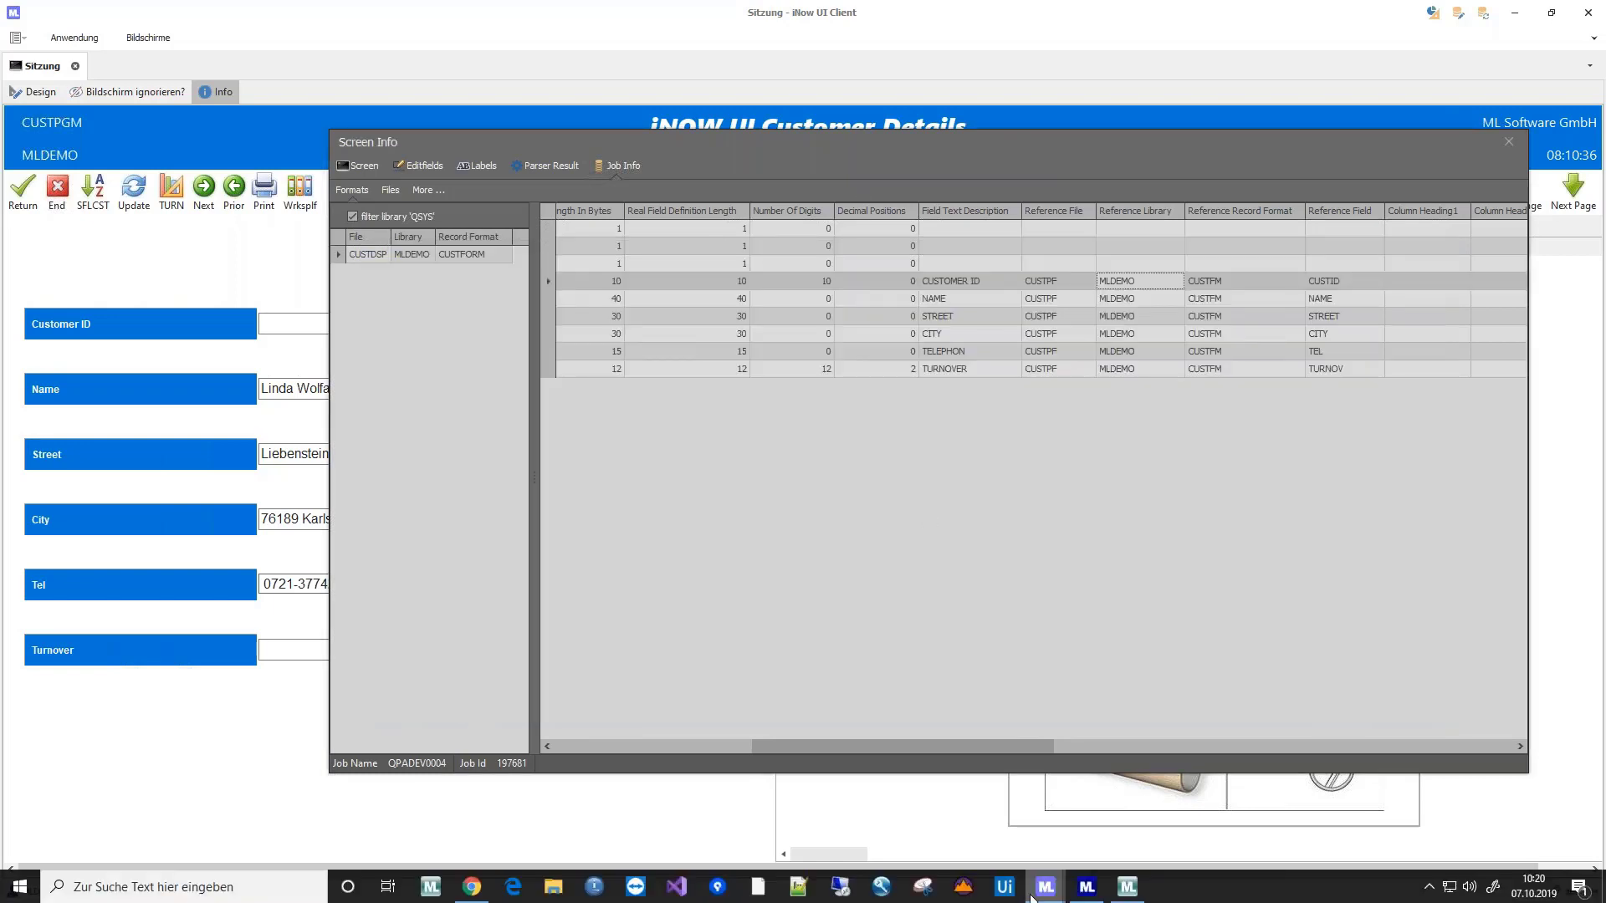
pyautogui.click(1127, 886)
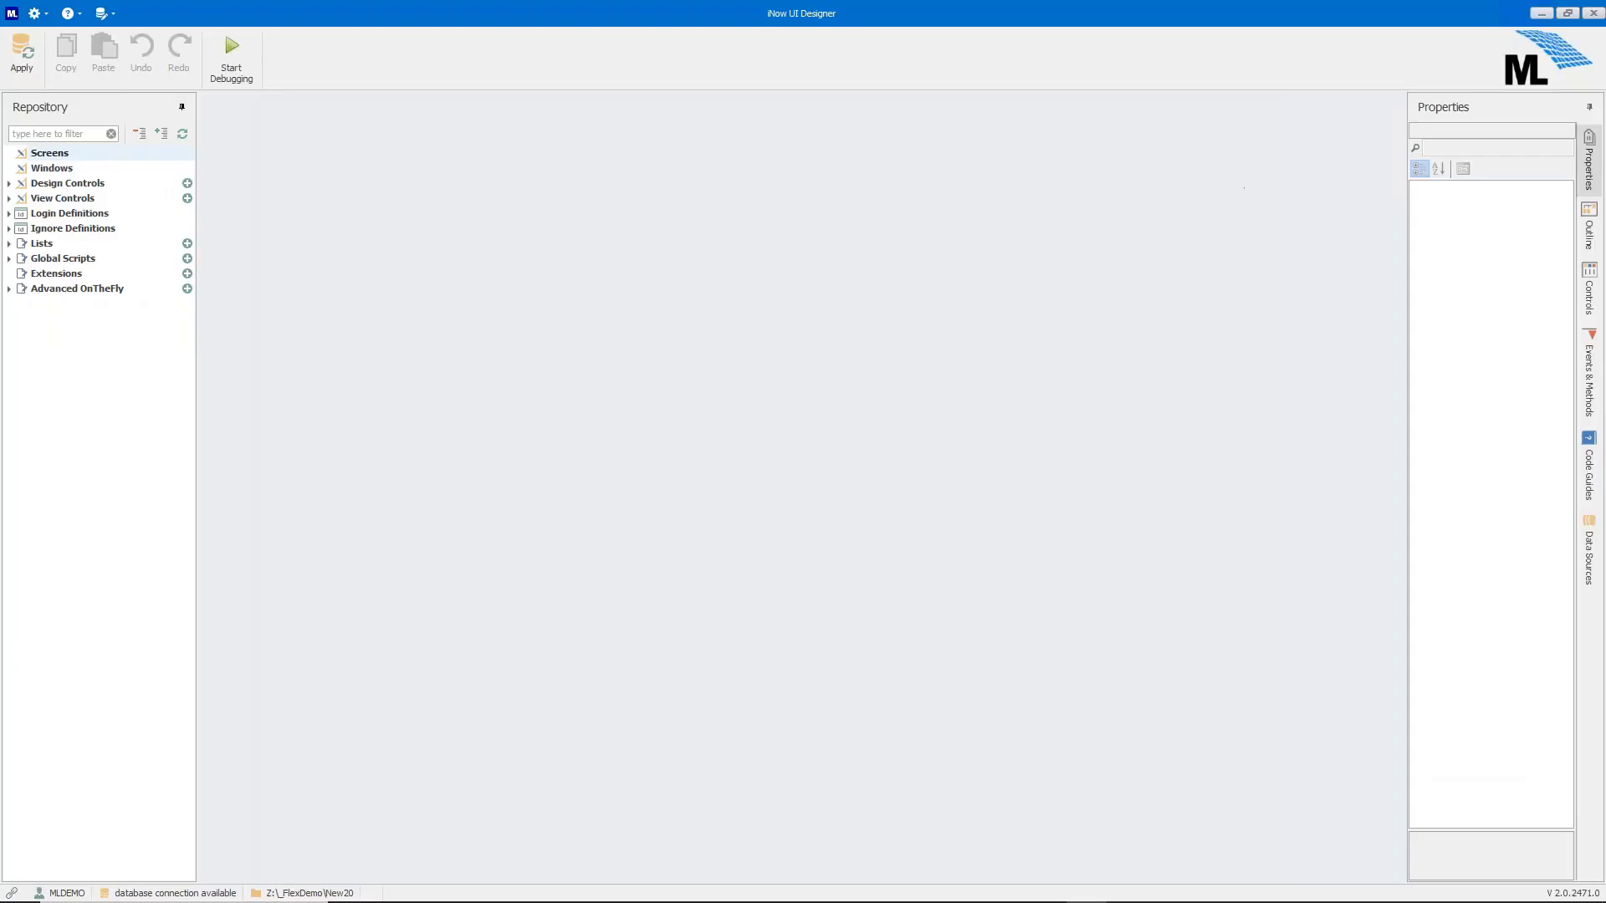
pyautogui.moveTo(1045, 887)
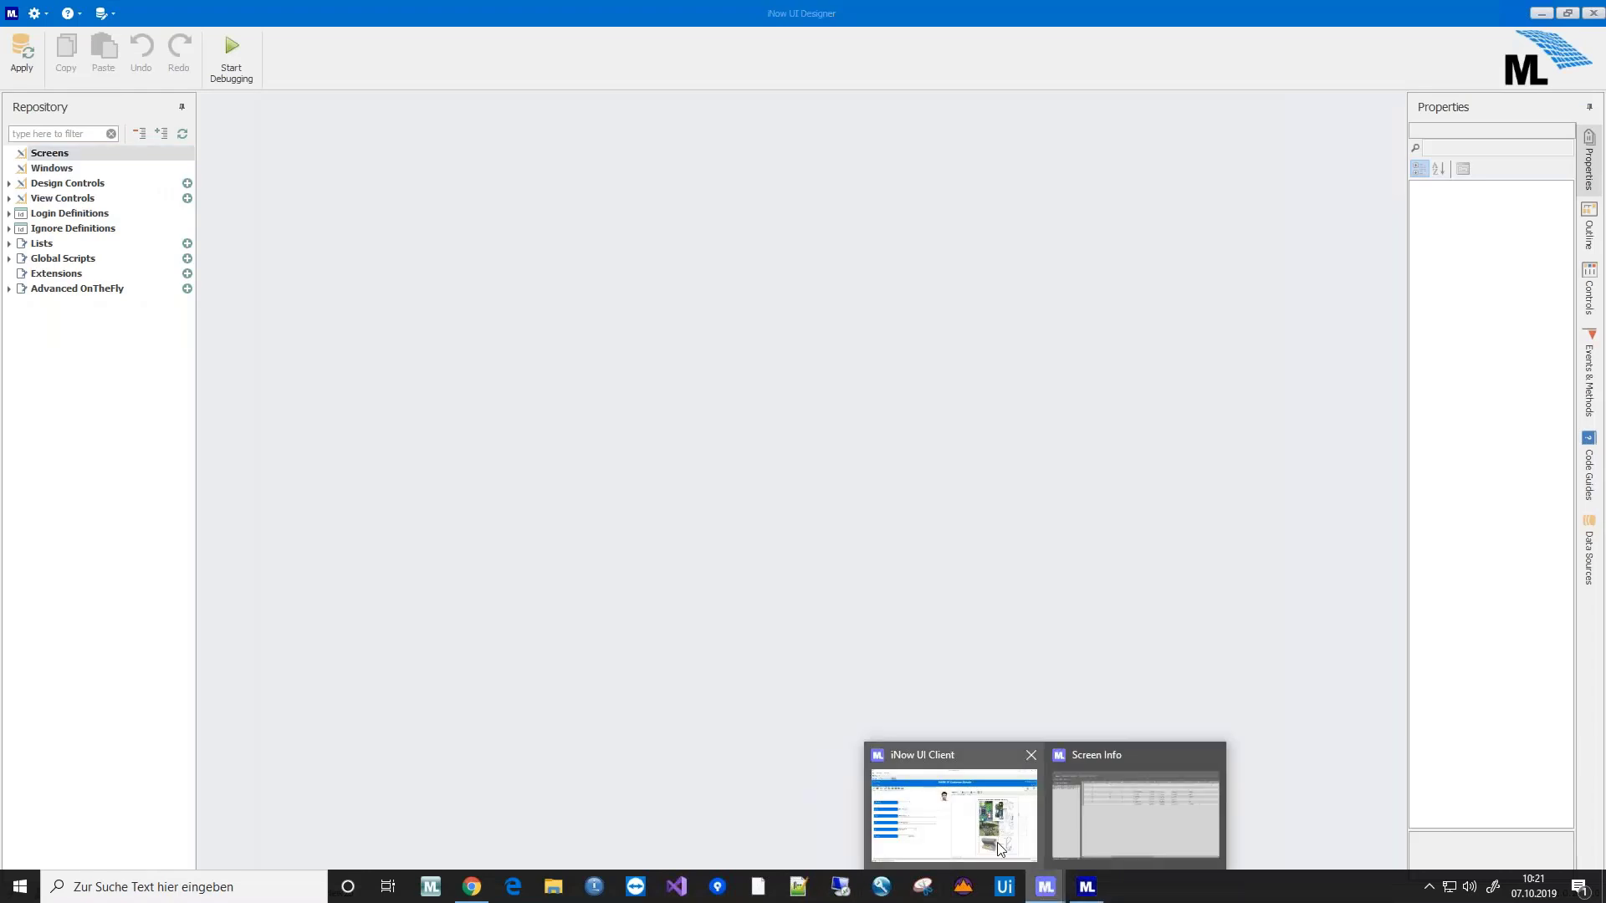
pyautogui.click(1125, 795)
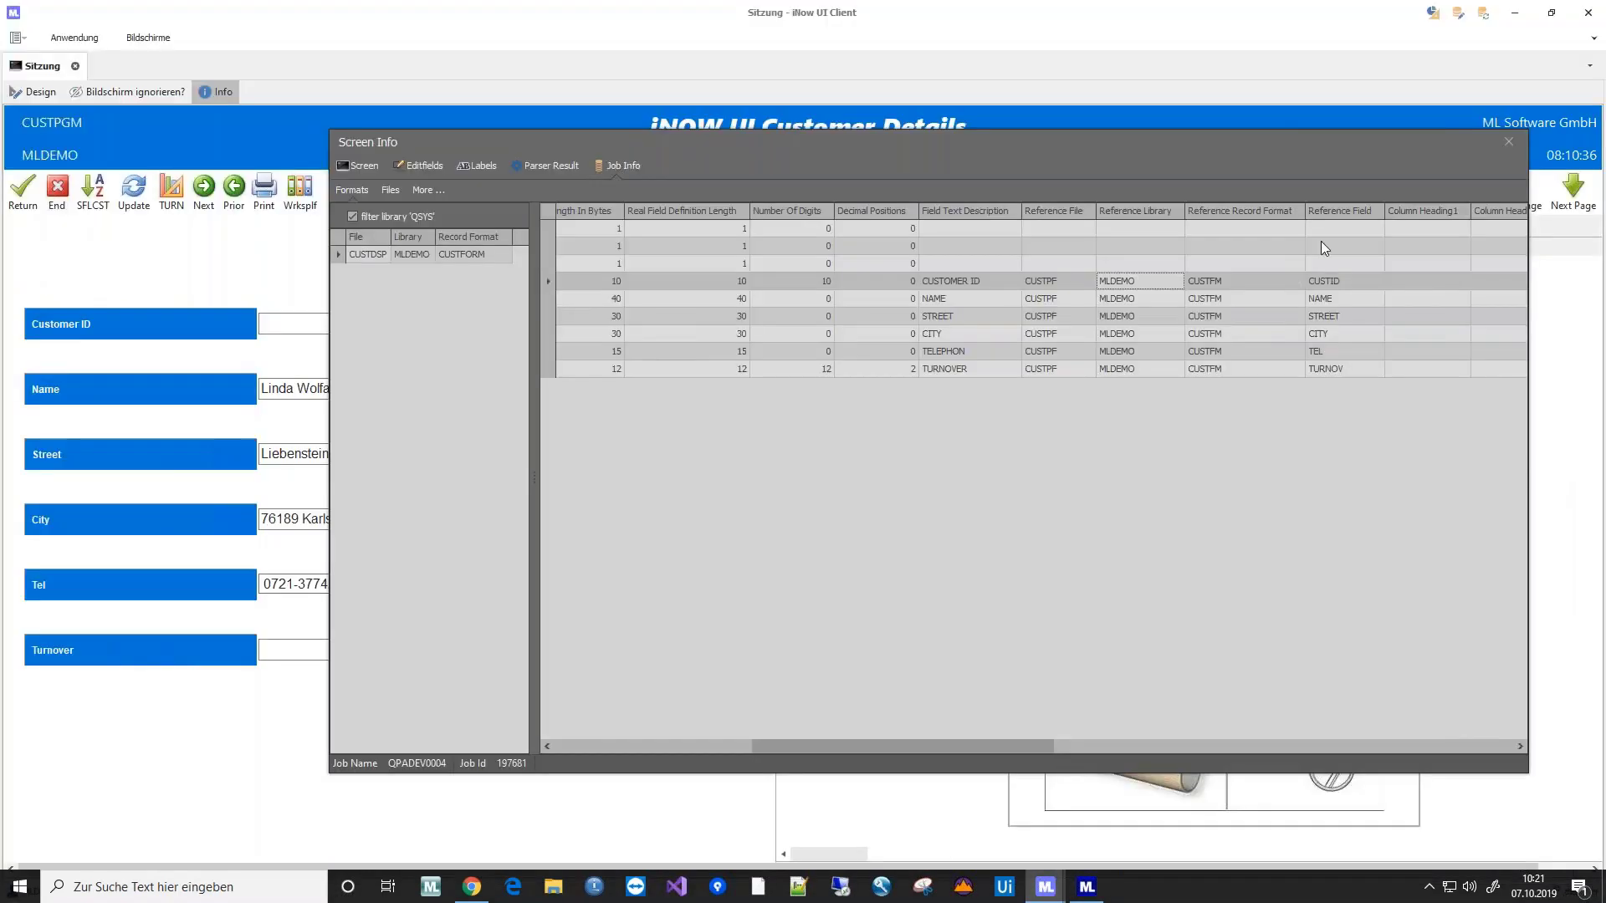
pyautogui.click(1507, 144)
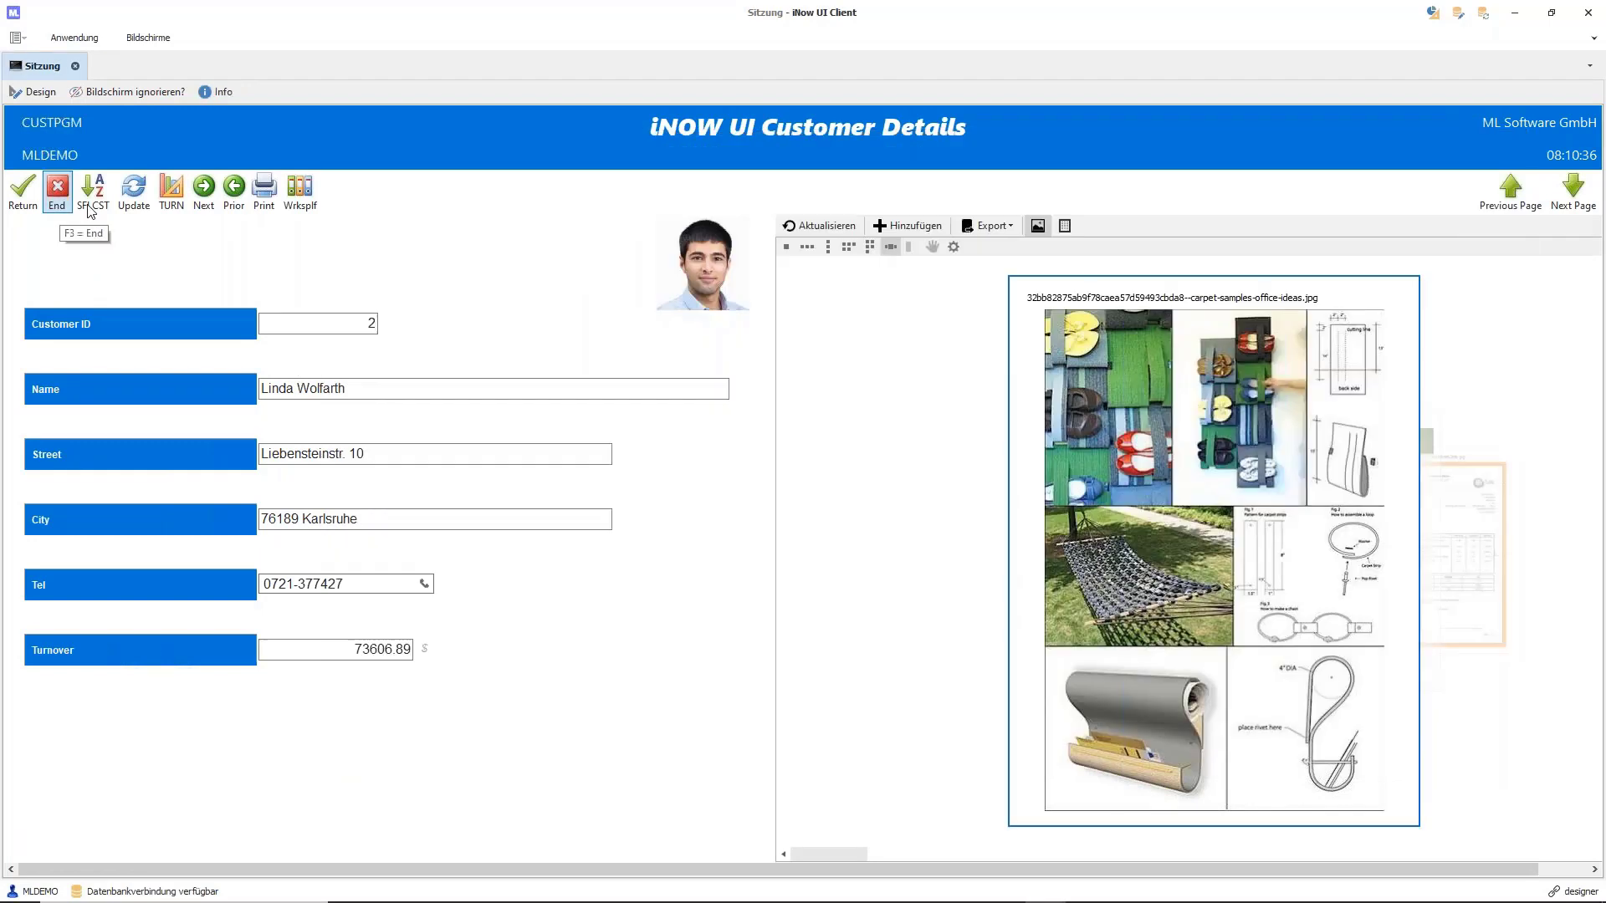
# Exit the customer details and open Customer Demo 2 - Dialog, moving the AutoGUI Configuration window clear of the form's fields
pyautogui.click(57, 191)
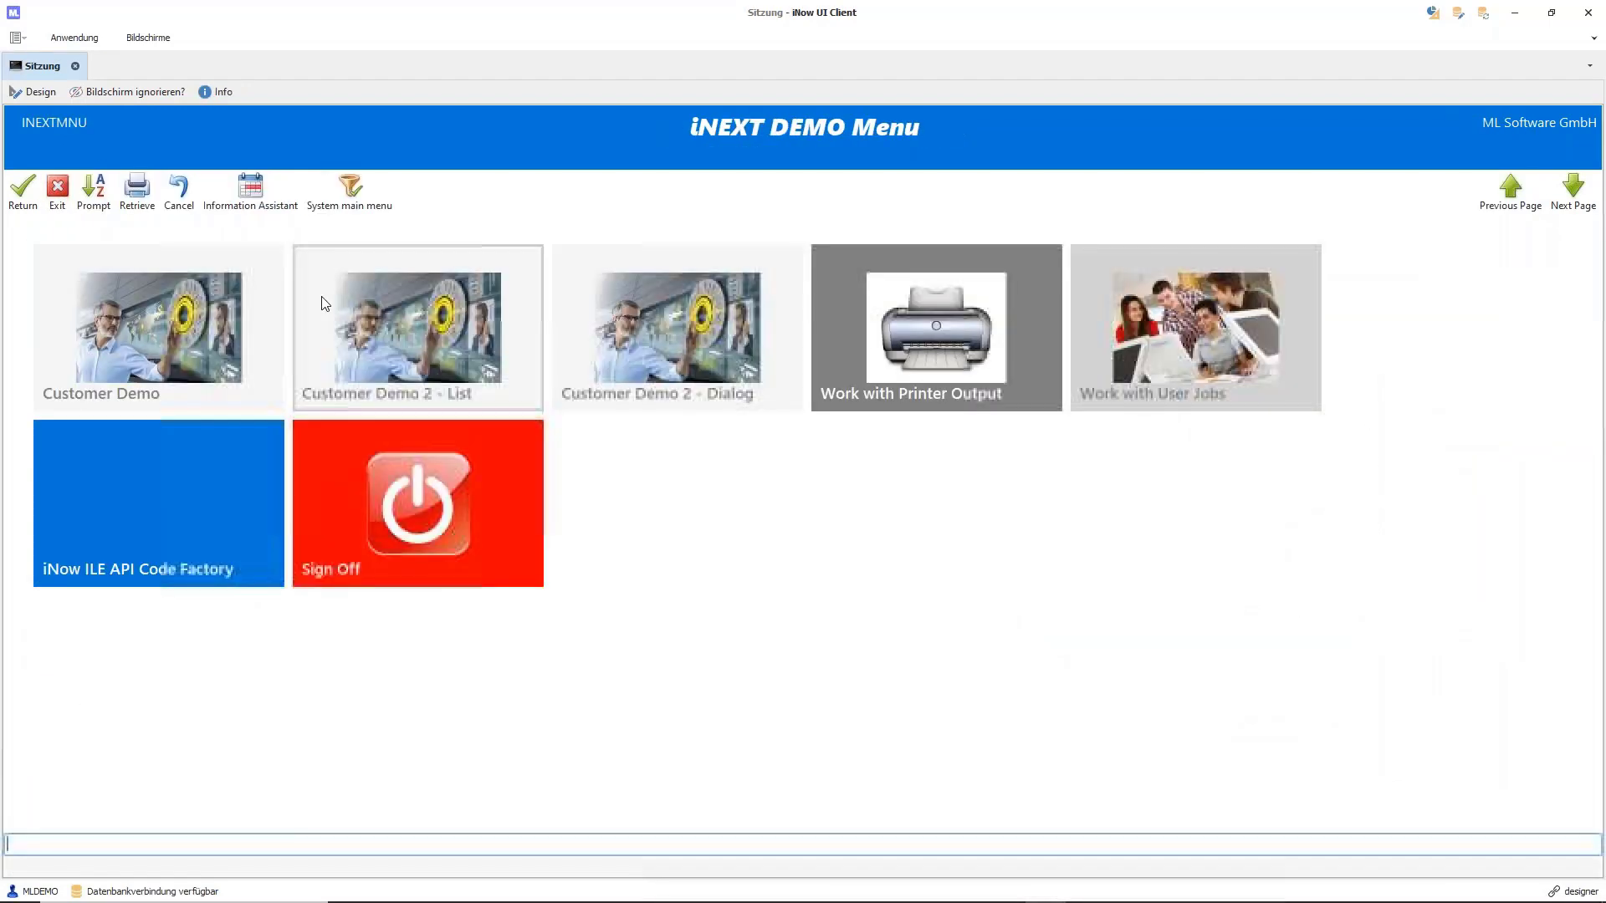
pyautogui.click(646, 317)
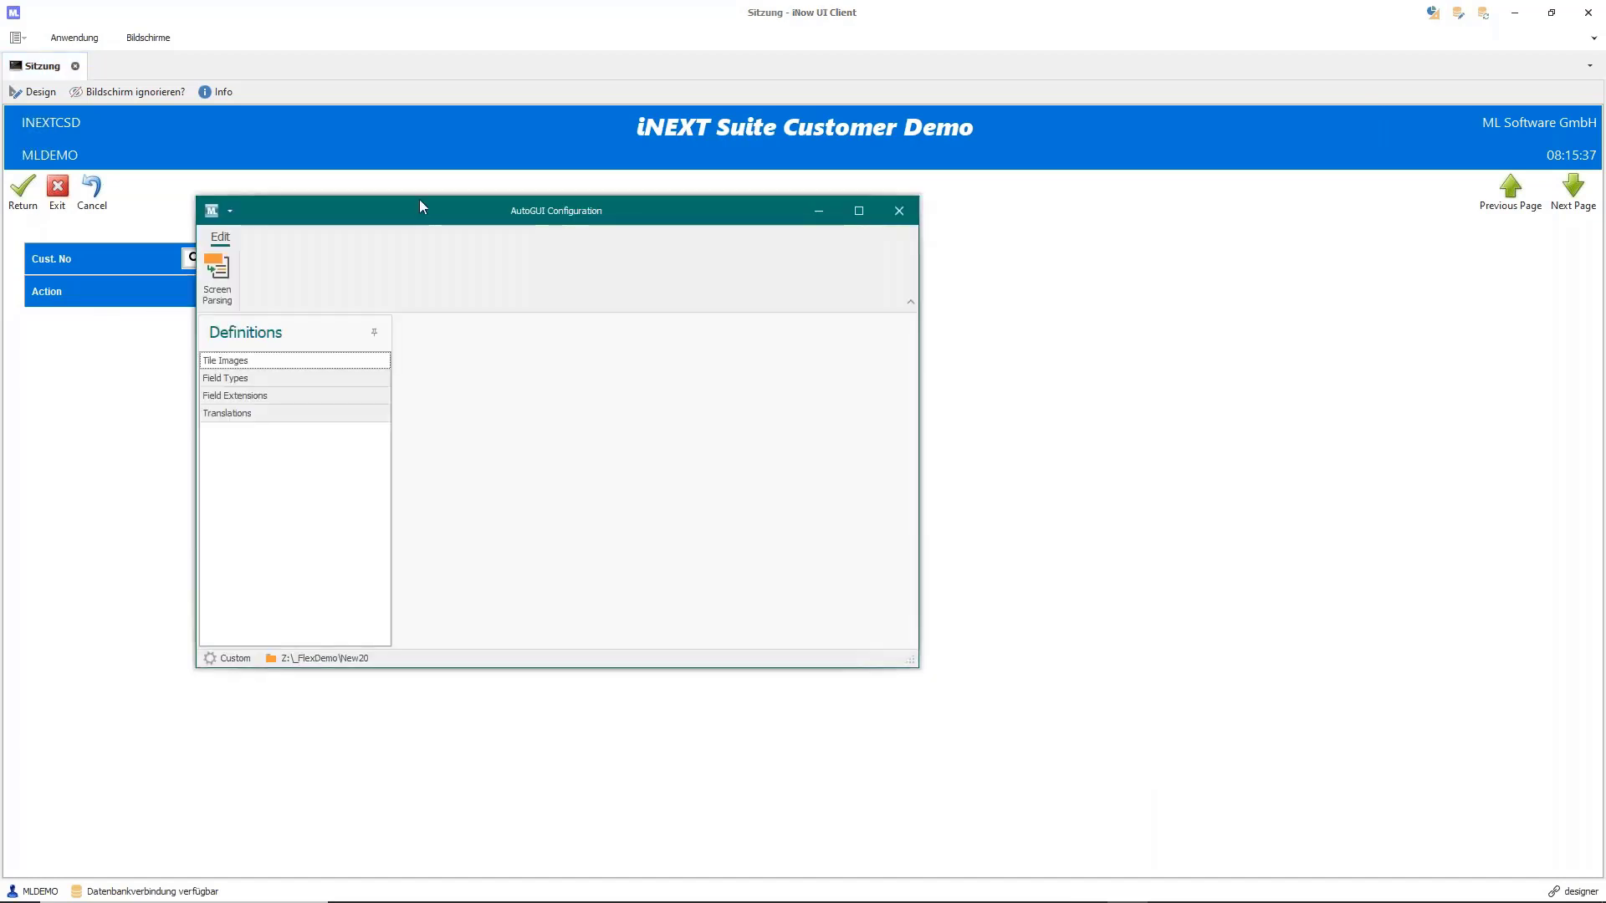
pyautogui.moveTo(420, 209); pyautogui.dragTo(706, 312)
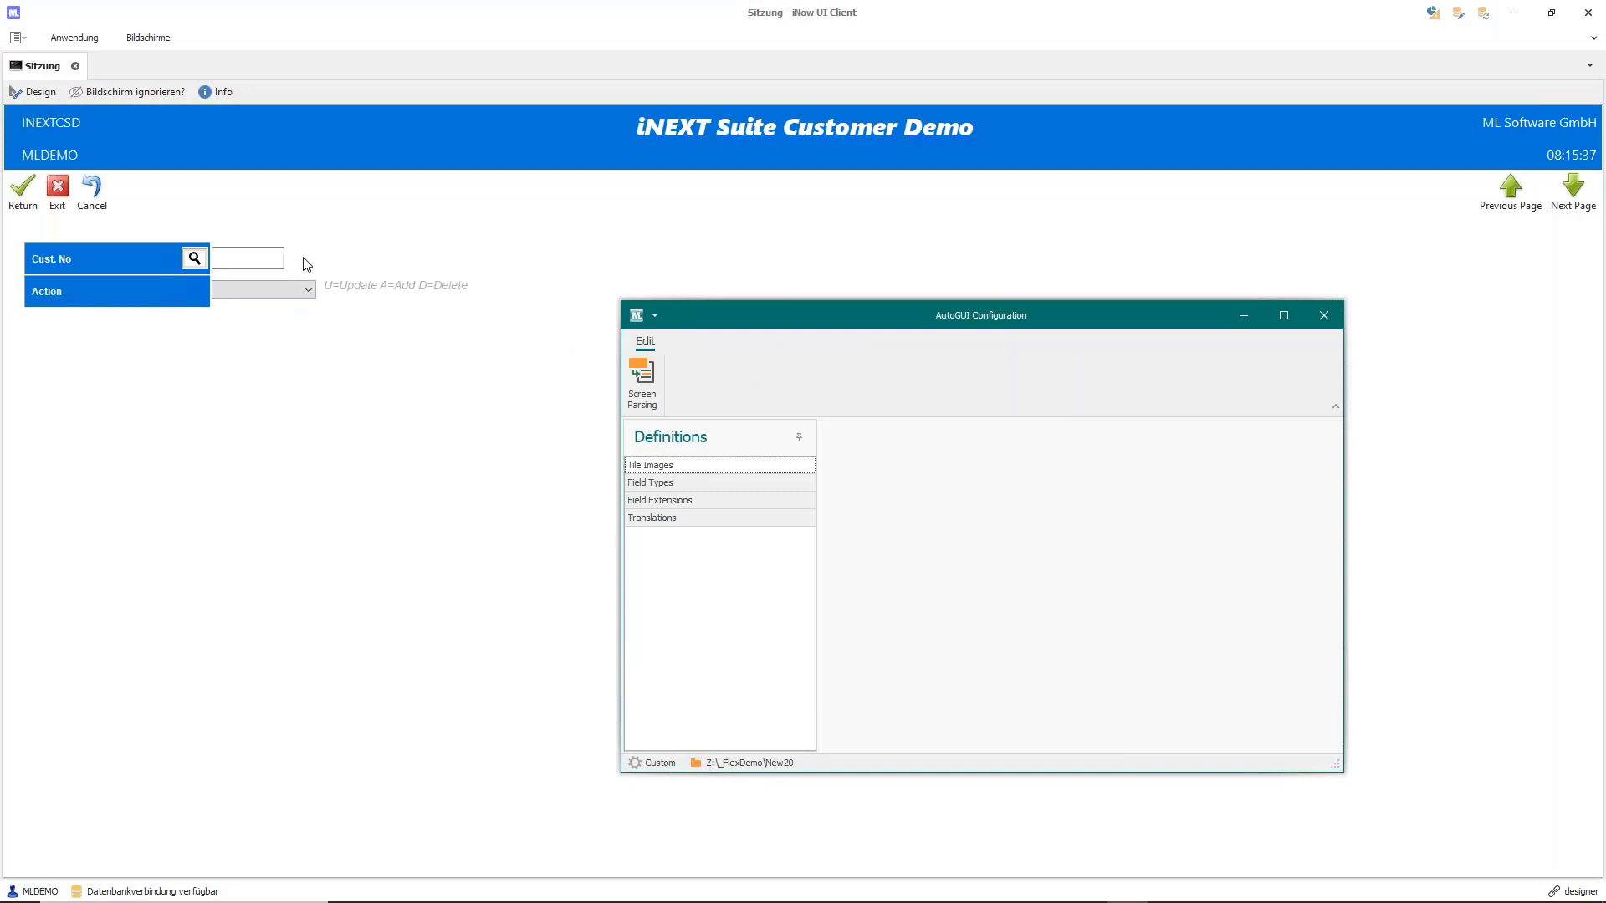
# Open the Field Types definitions with the ribbon collapsed and the configuration window widened
pyautogui.click(1333, 407)
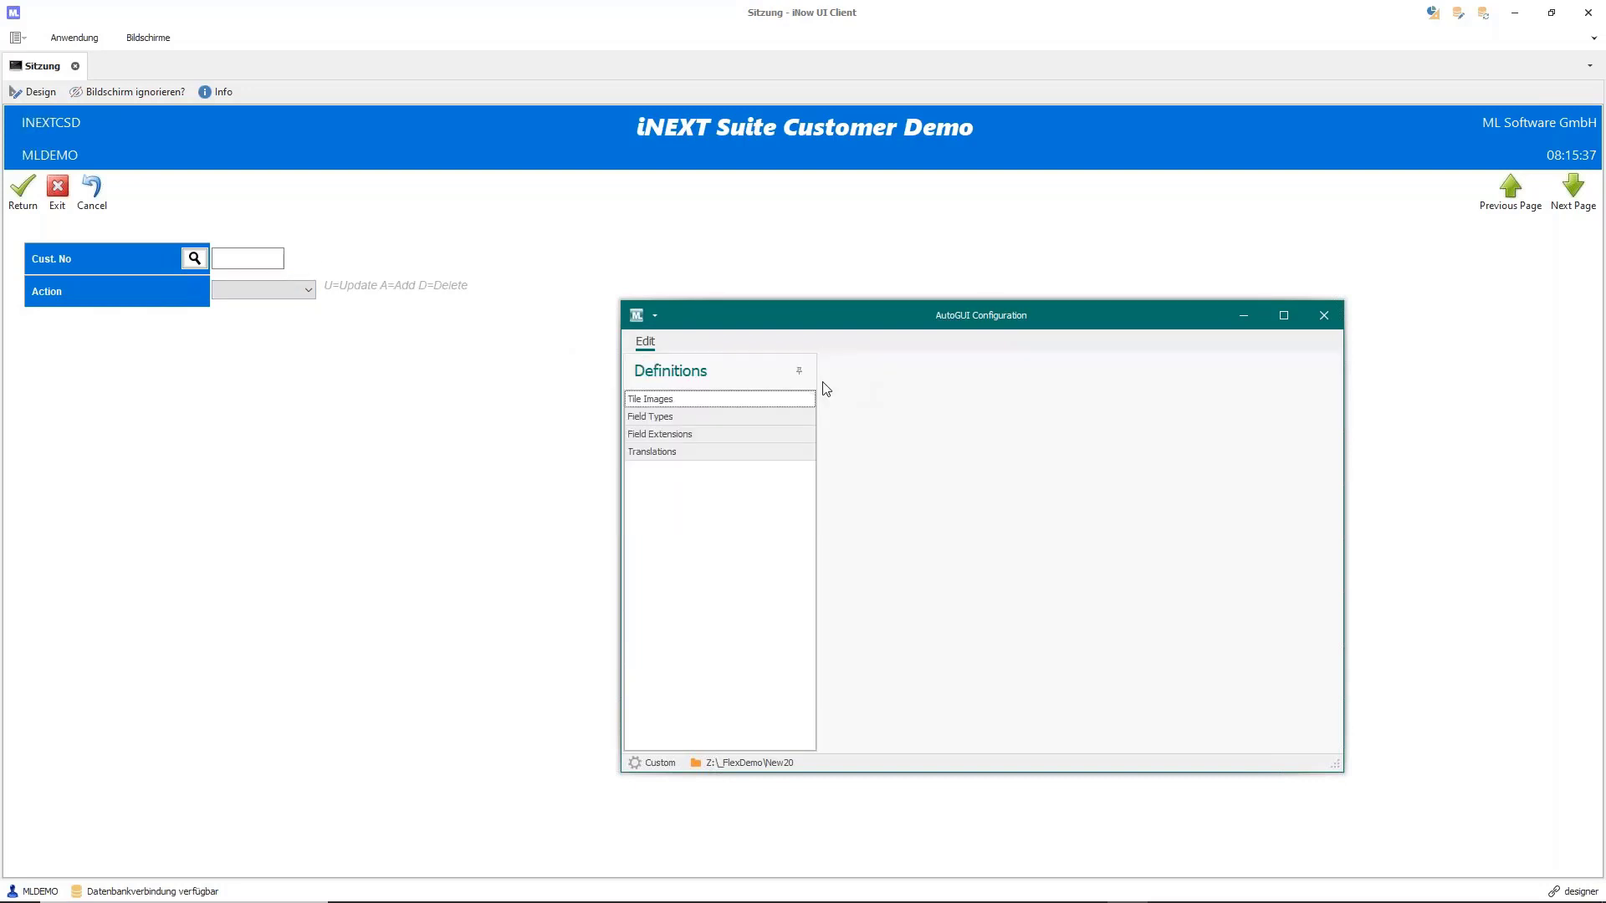
pyautogui.click(679, 415)
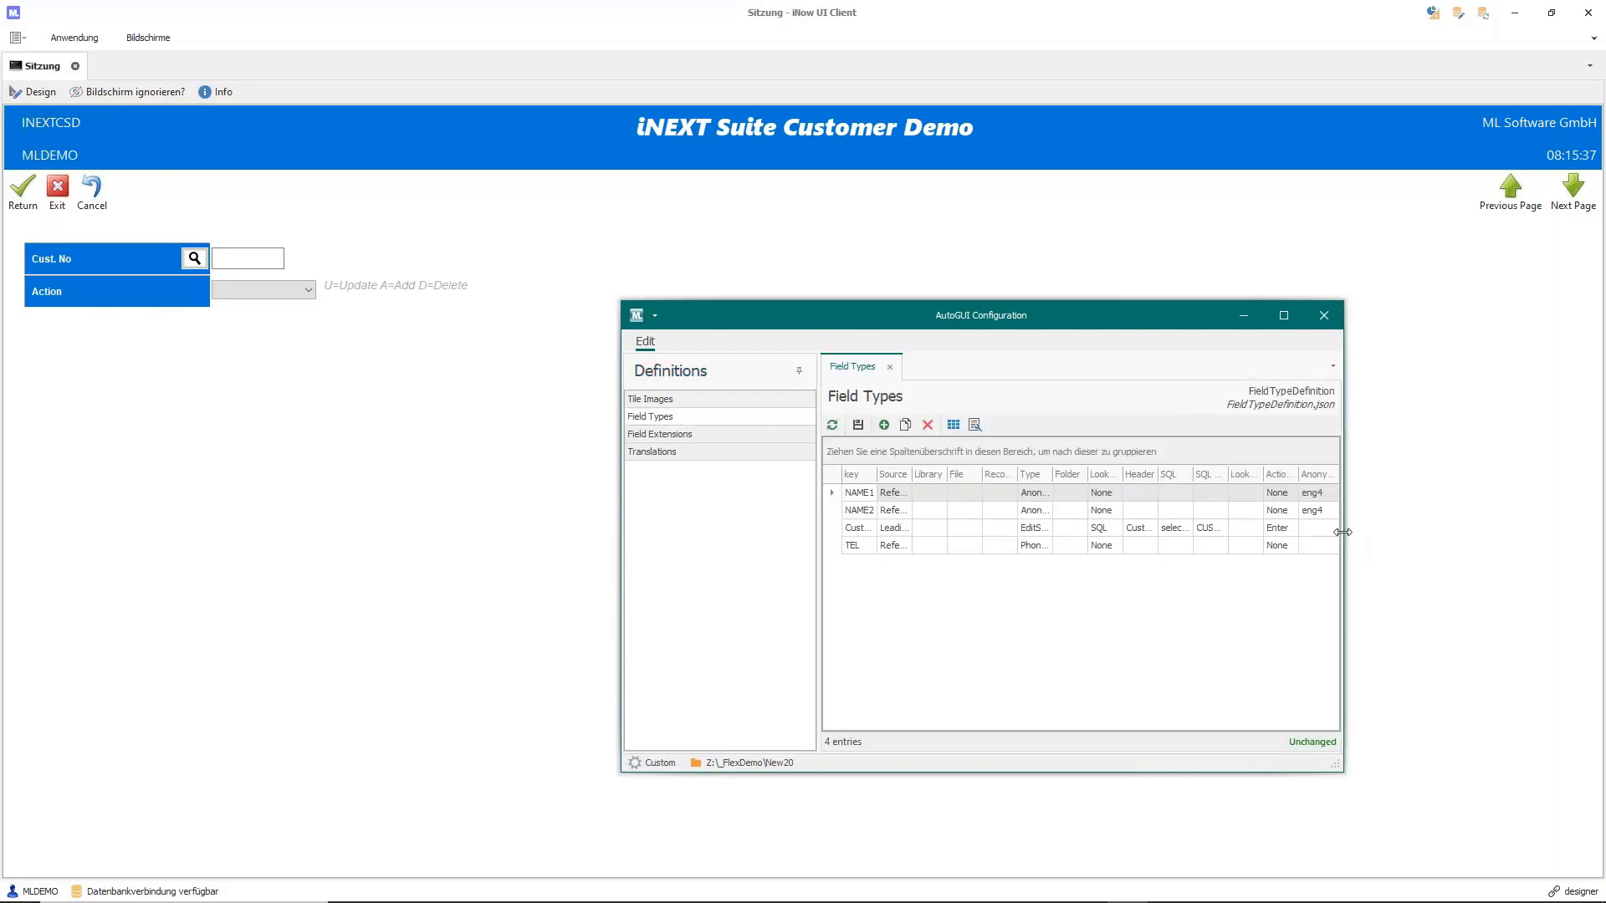
pyautogui.moveTo(1499, 538); pyautogui.dragTo(1552, 538)
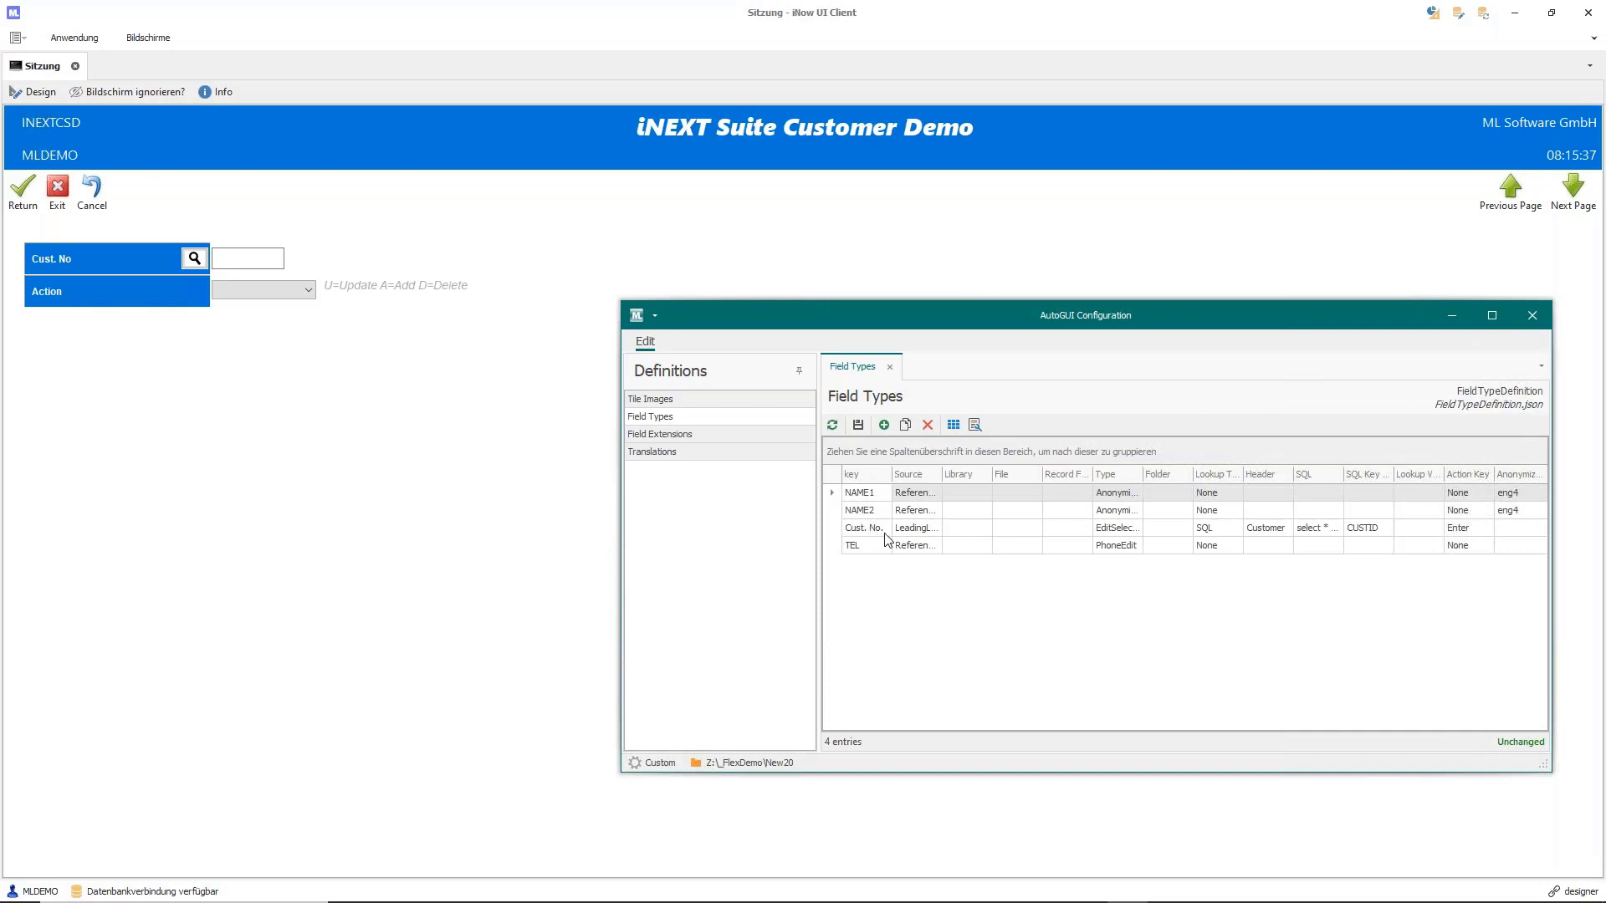
# Examine the Source, Type and Lookup Type choices of the Cust. No. field type, keeping LeadingLabel, EditSelectionButton and SQL
pyautogui.click(914, 533)
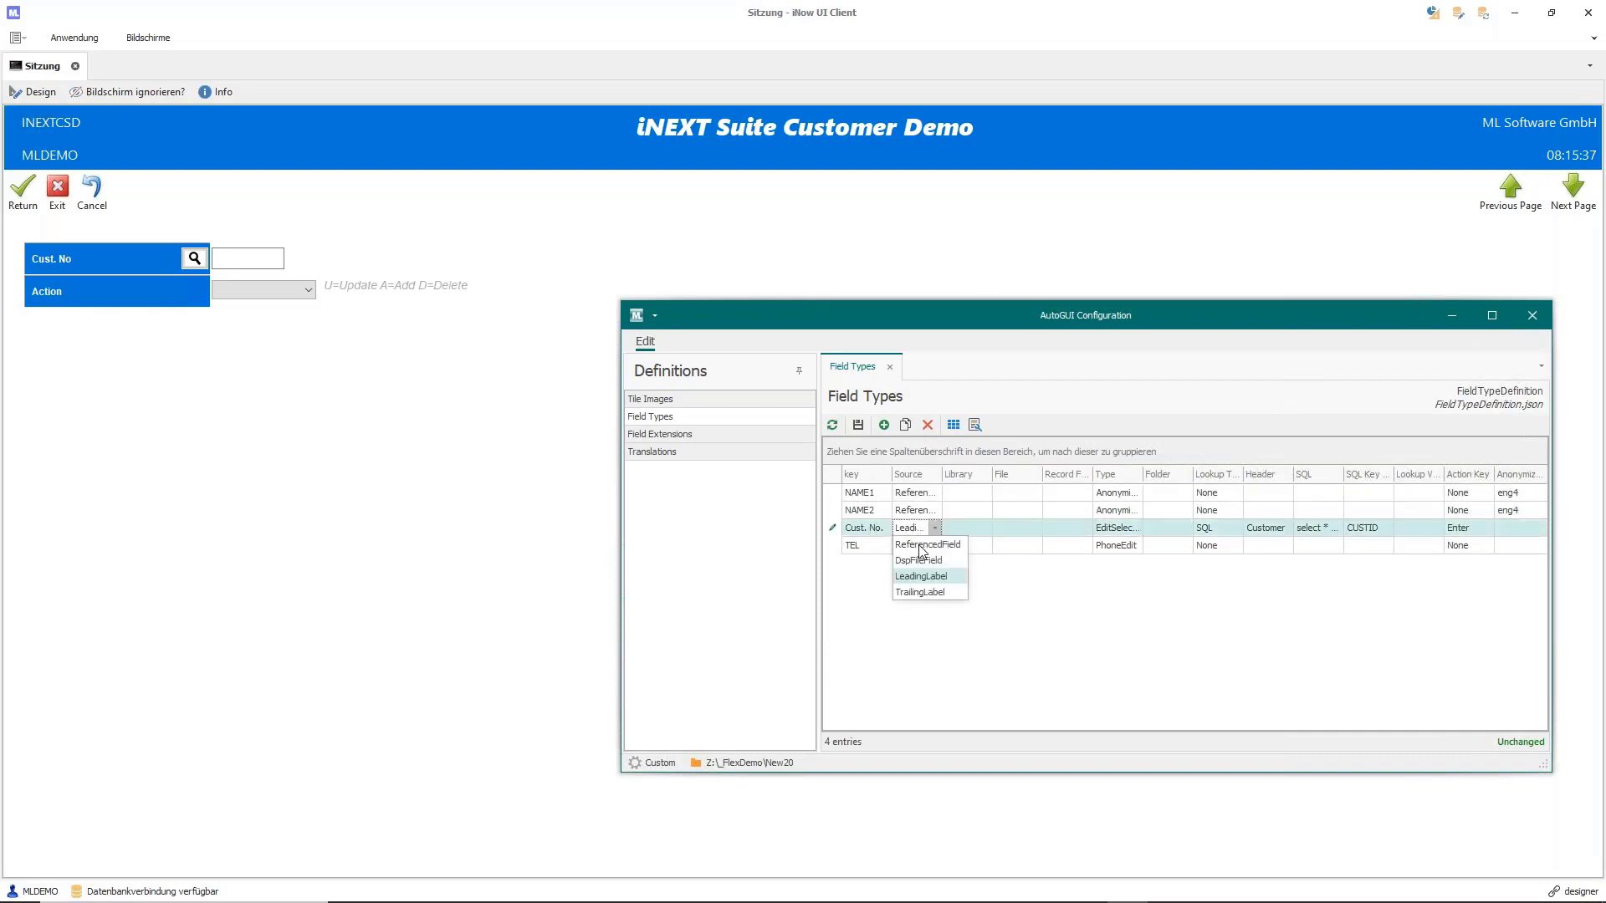
pyautogui.click(922, 583)
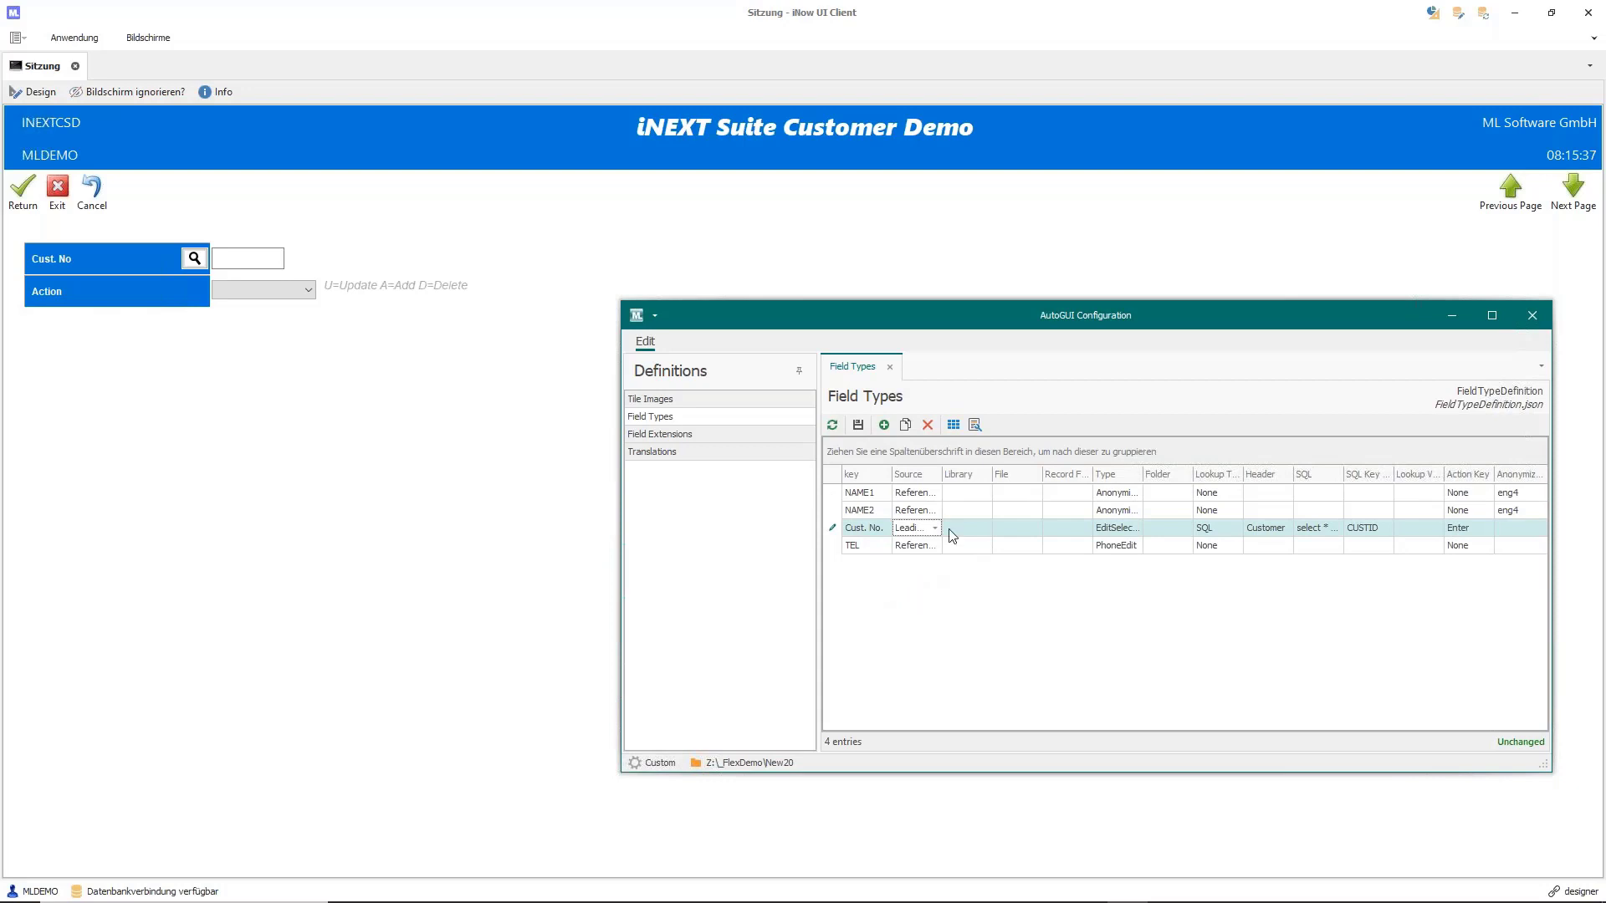
pyautogui.click(1130, 533)
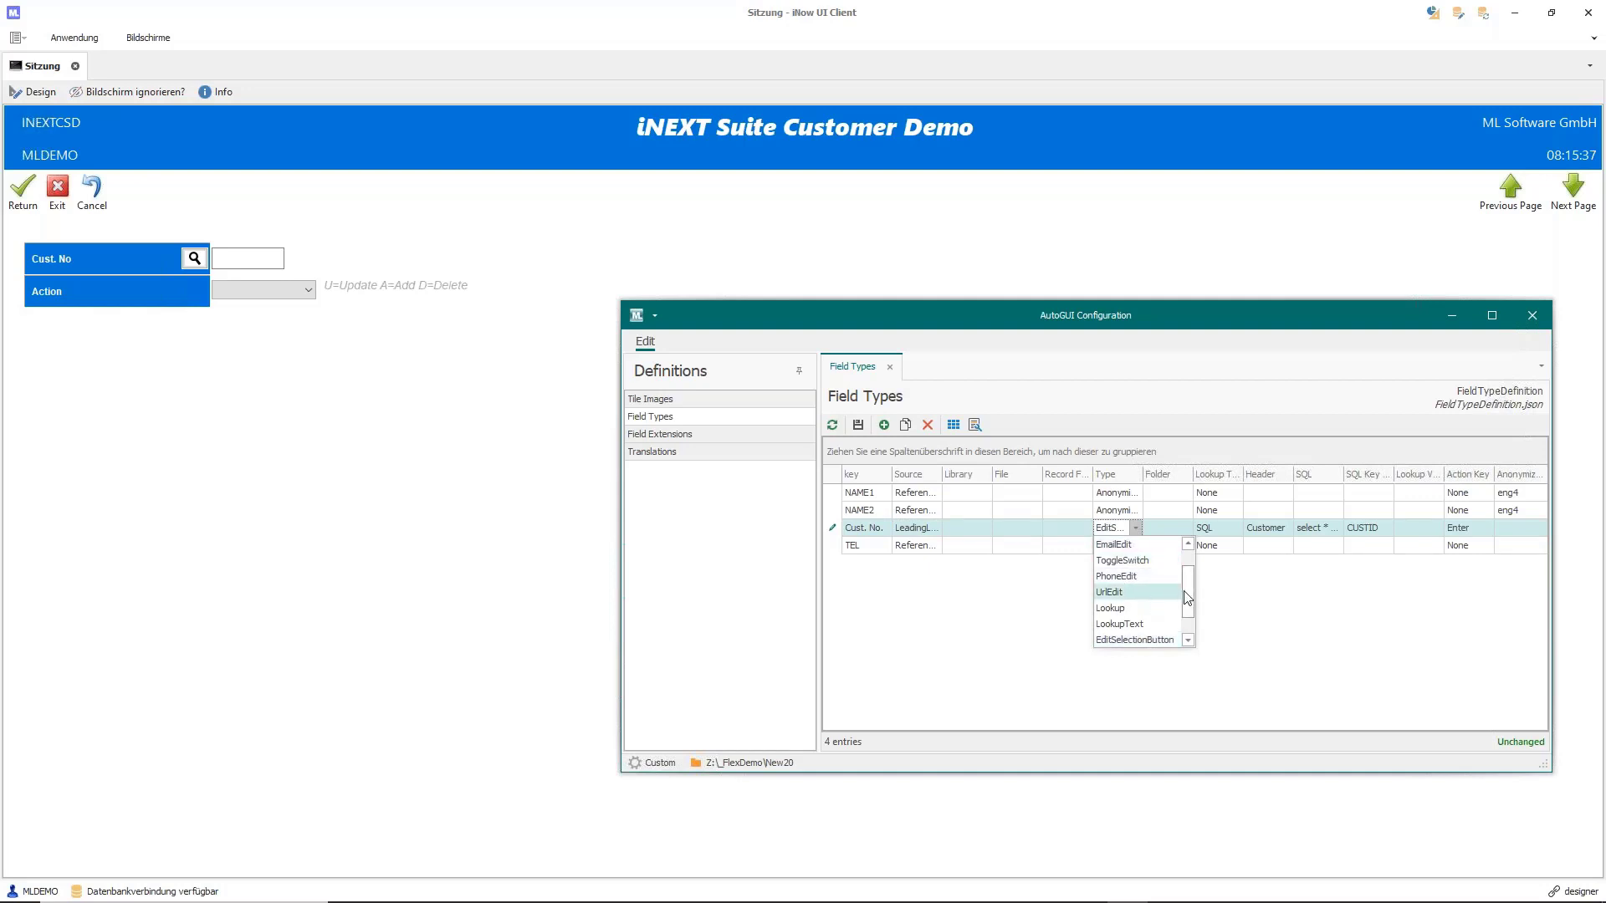
pyautogui.scroll(-1, 1196, 593)
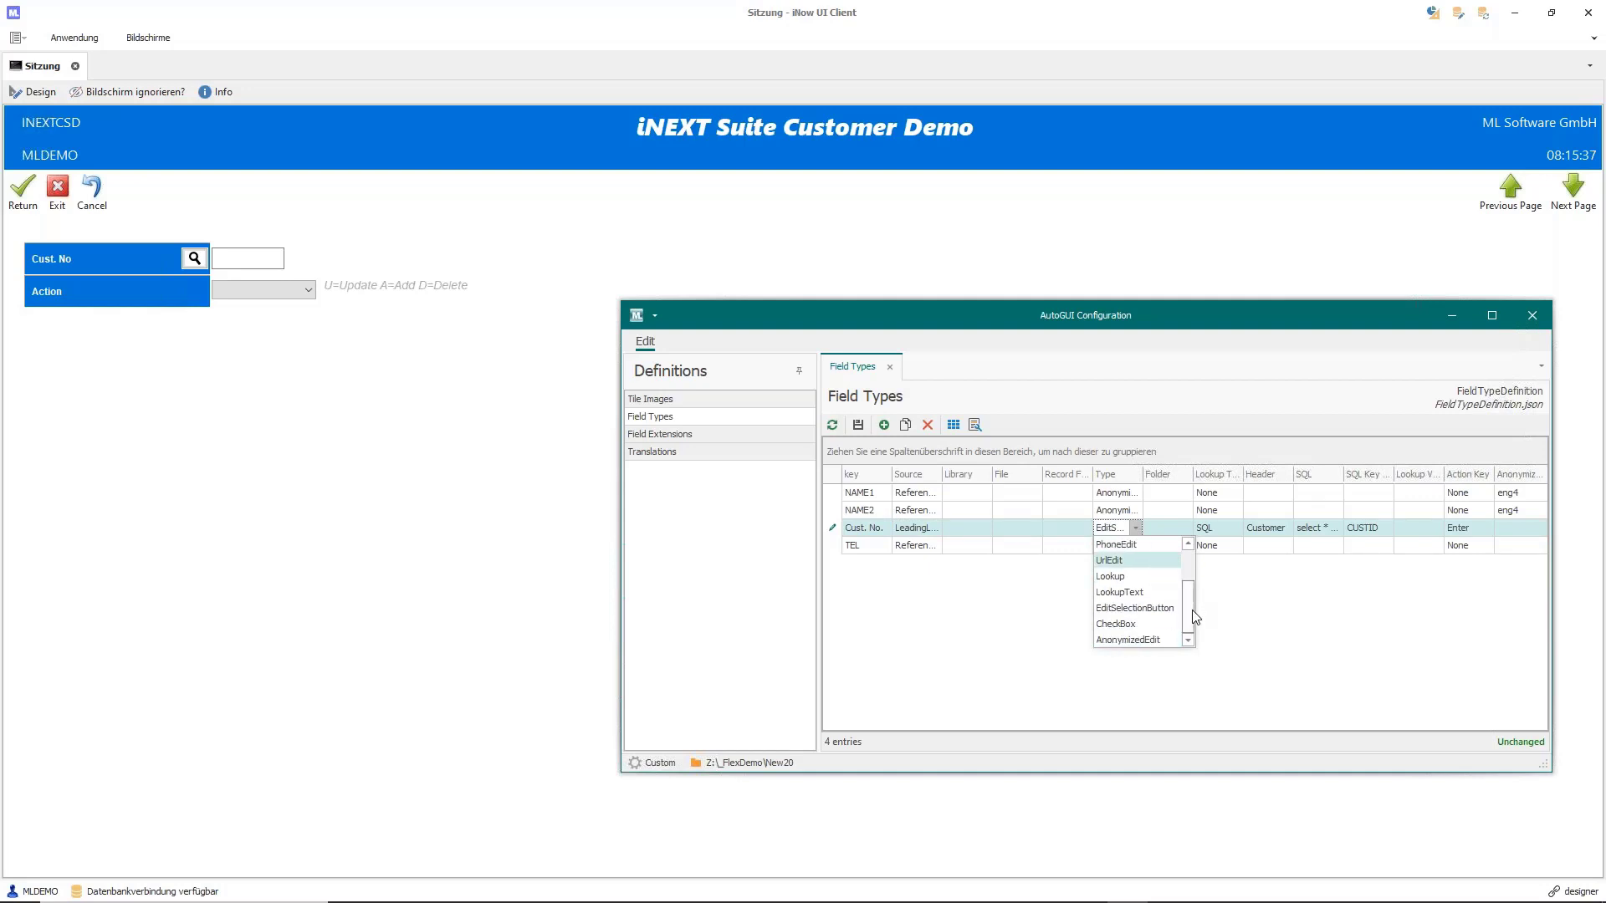
pyautogui.scroll(1, 1195, 617)
pyautogui.click(1258, 592)
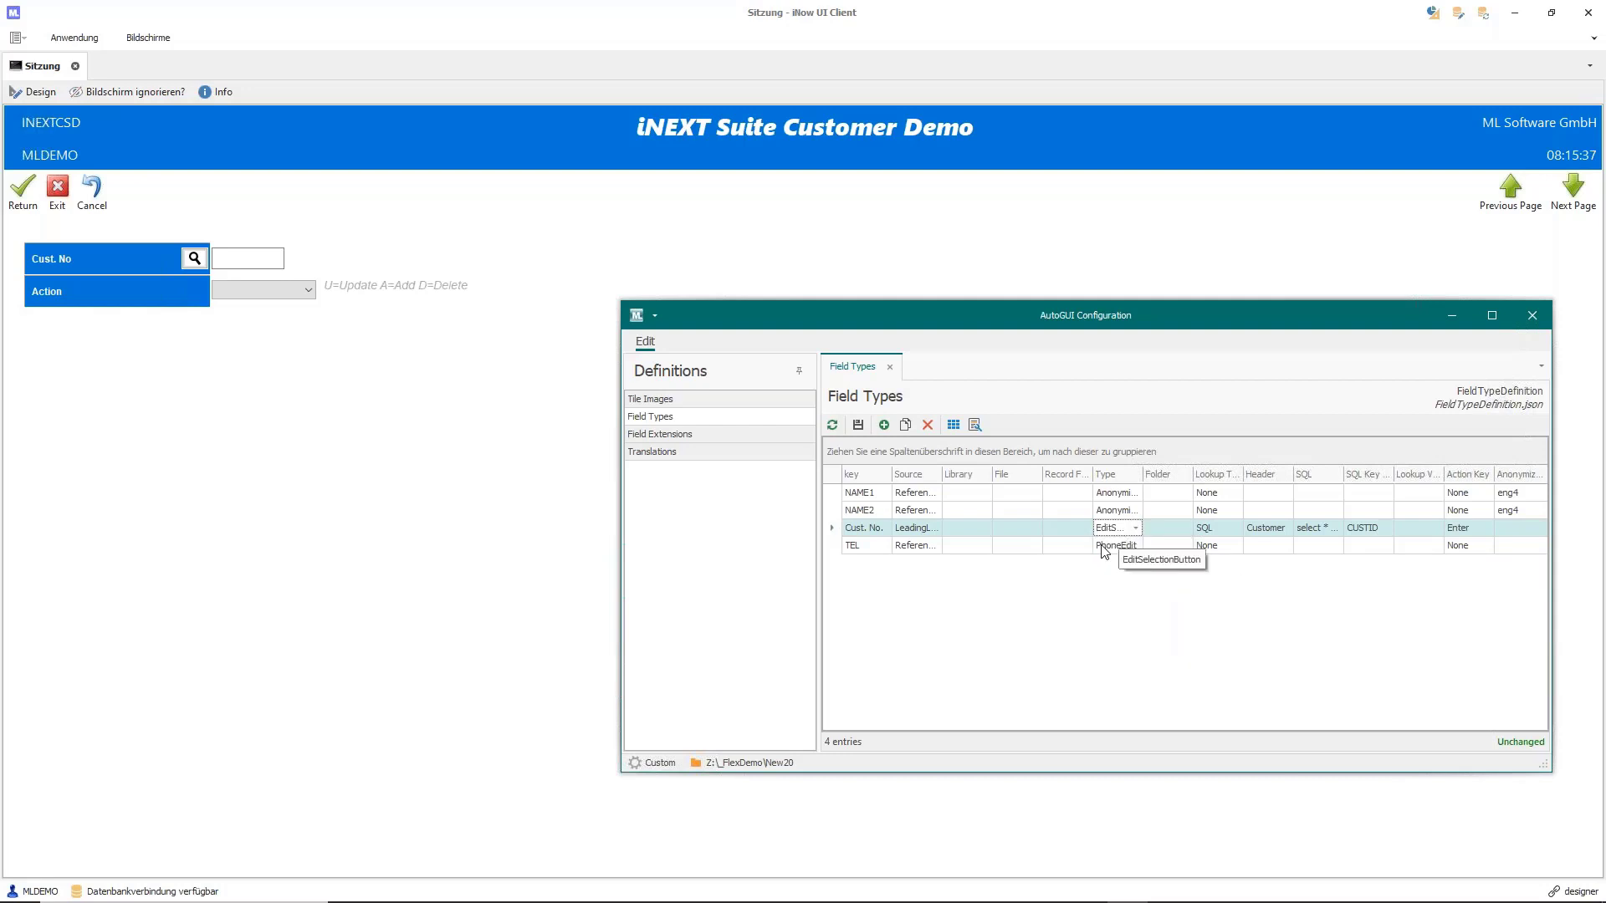
pyautogui.click(1235, 530)
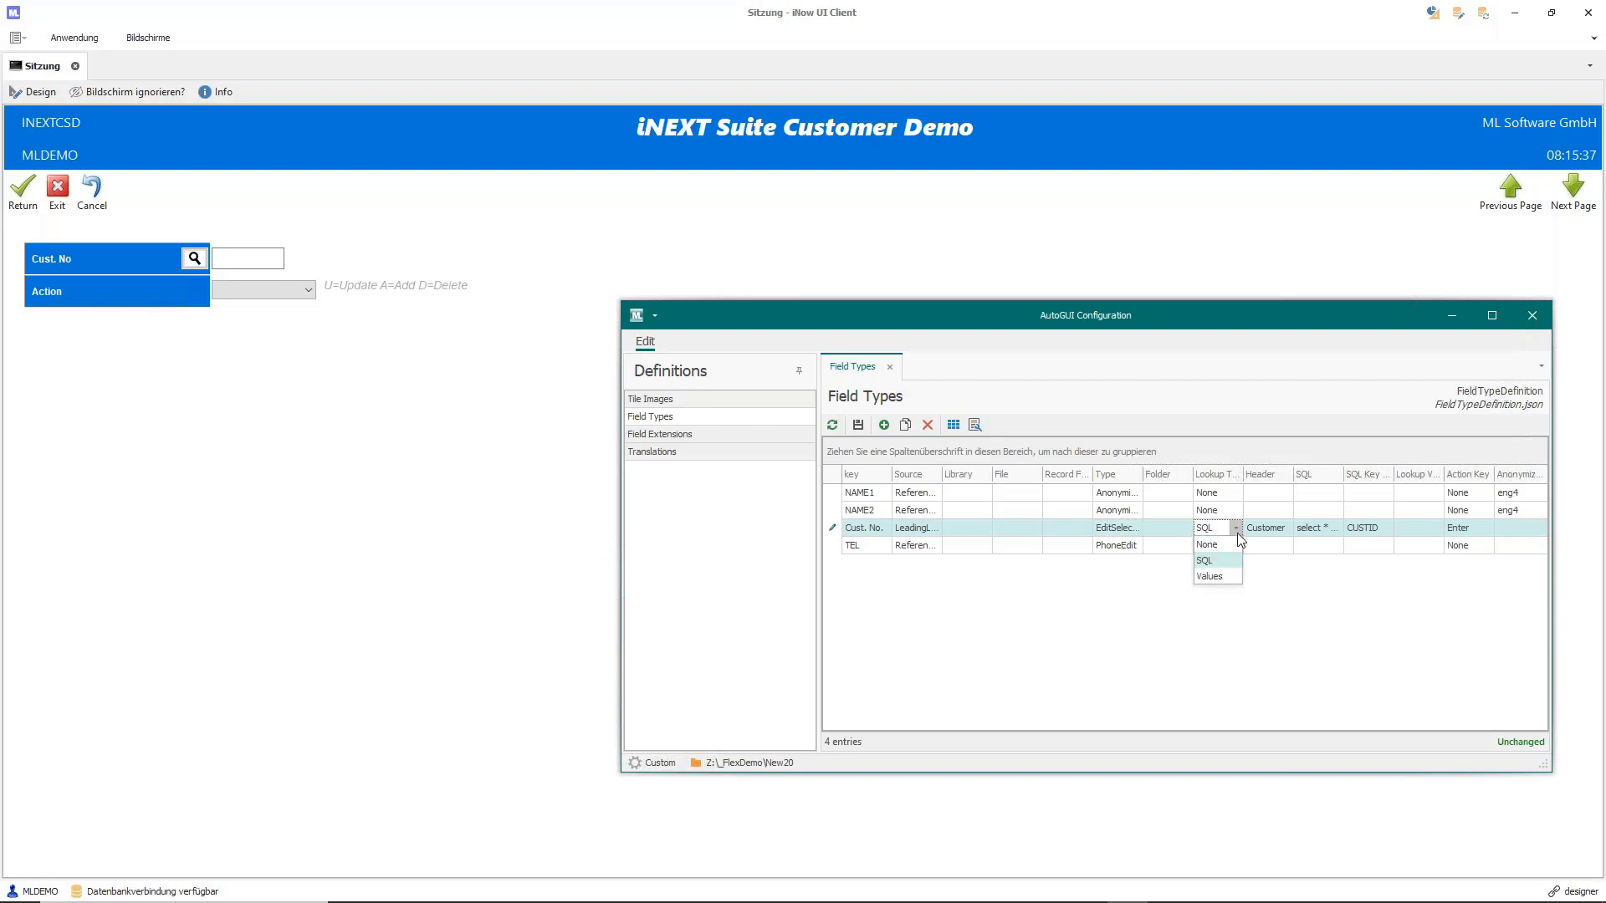
pyautogui.click(1220, 564)
# Maximize the configuration window and examine the Cust. No. entry's SQL settings and Action Key choices, keeping Enter
pyautogui.doubleClick(1272, 319)
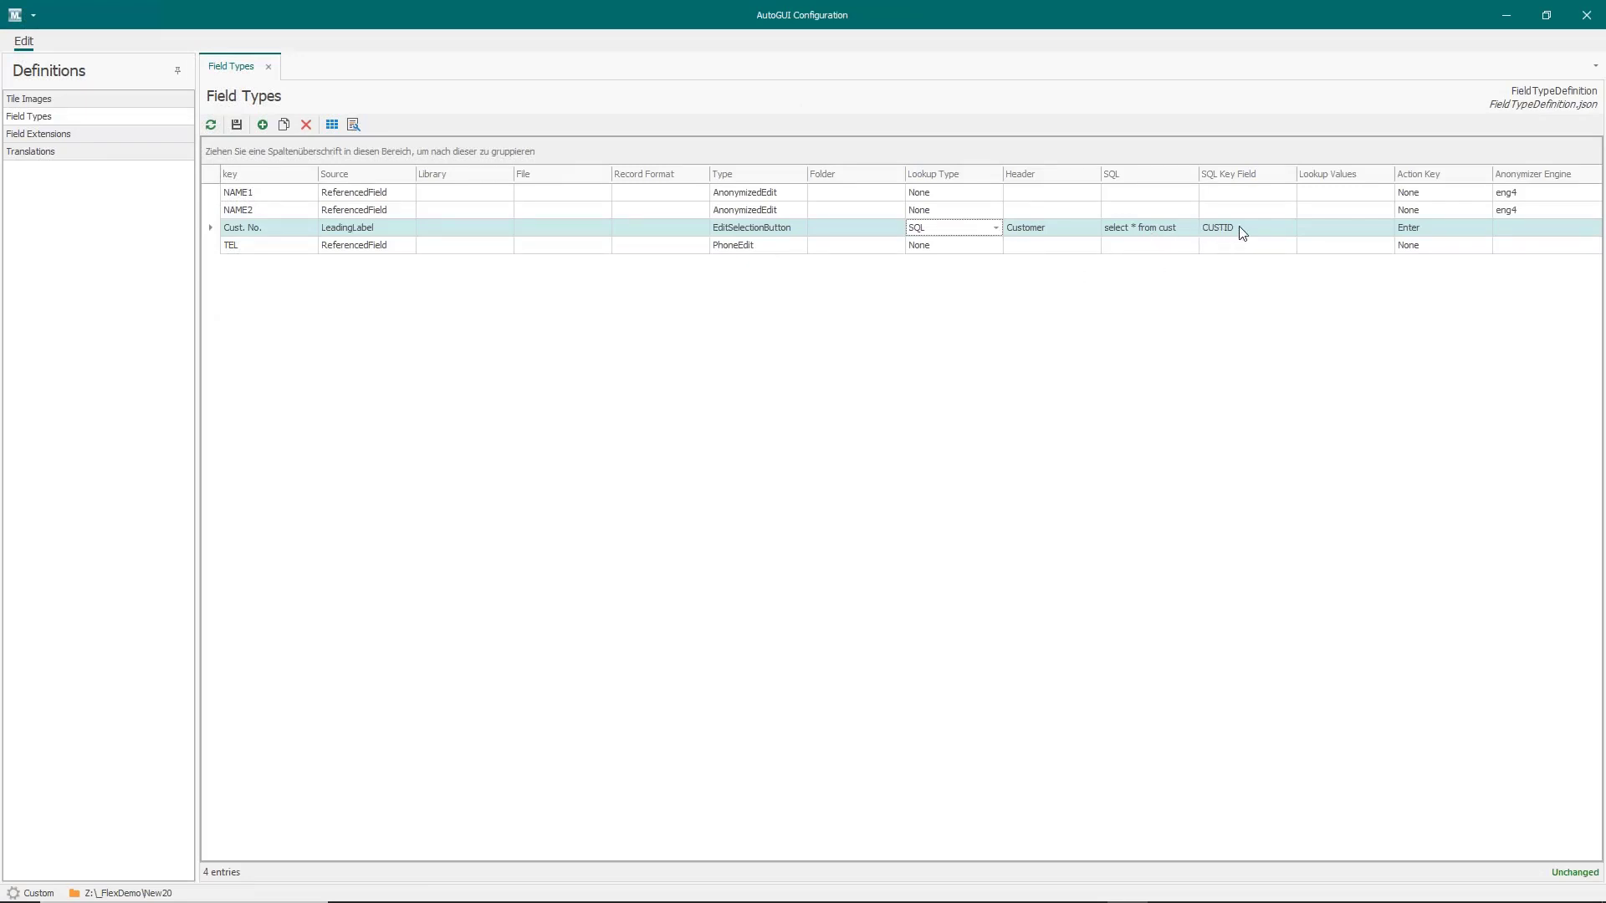
pyautogui.doubleClick(910, 61)
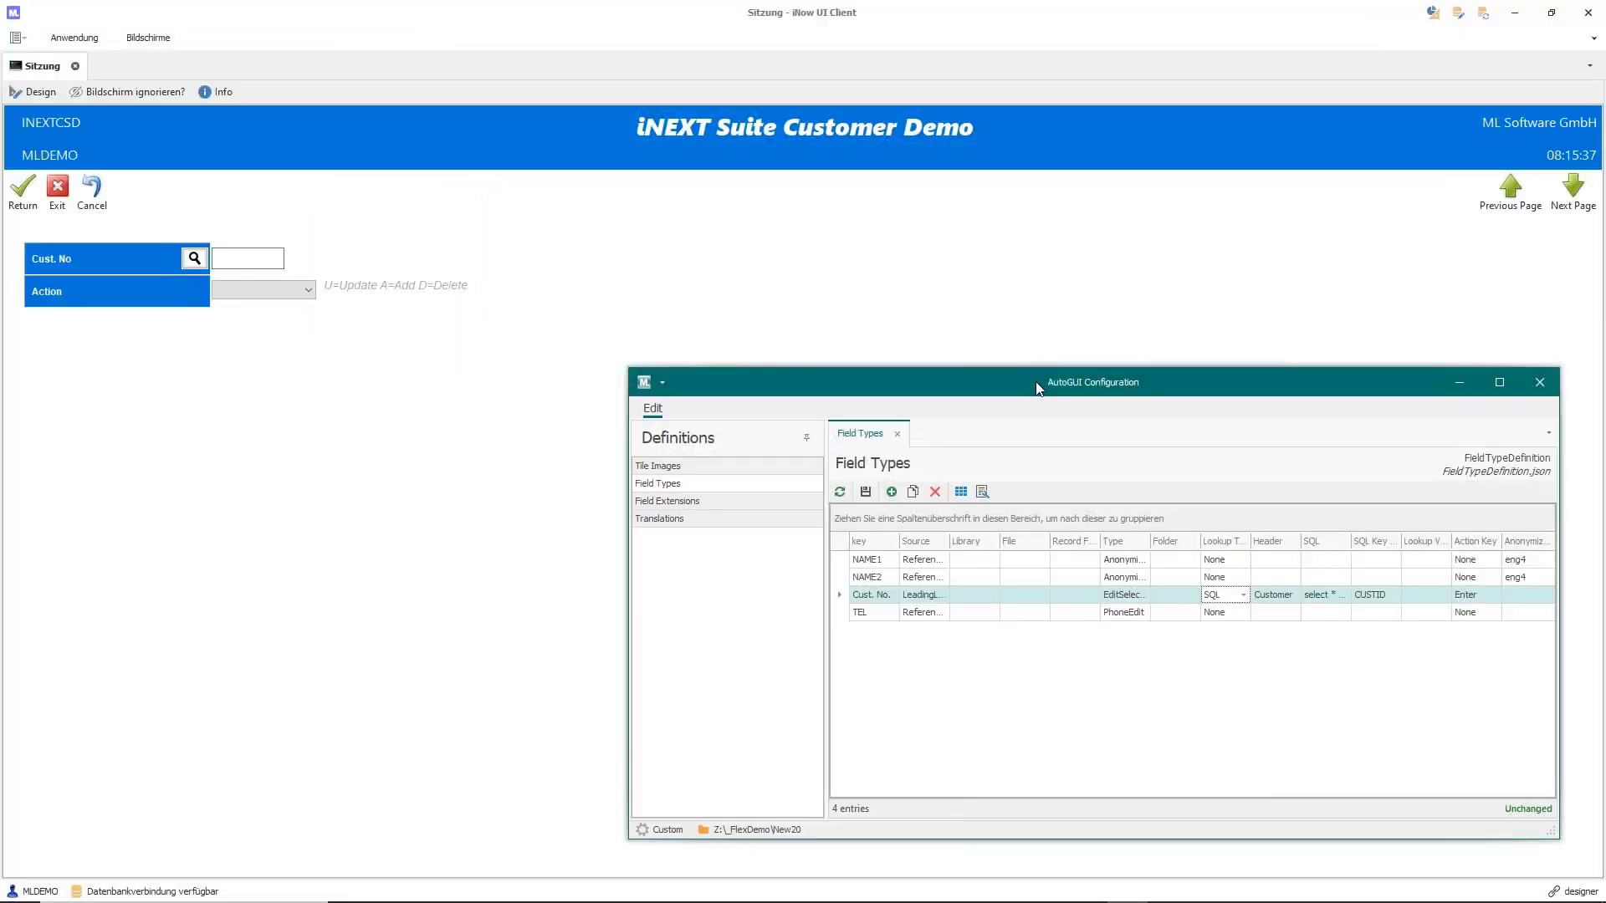
pyautogui.moveTo(1036, 381); pyautogui.dragTo(920, 2)
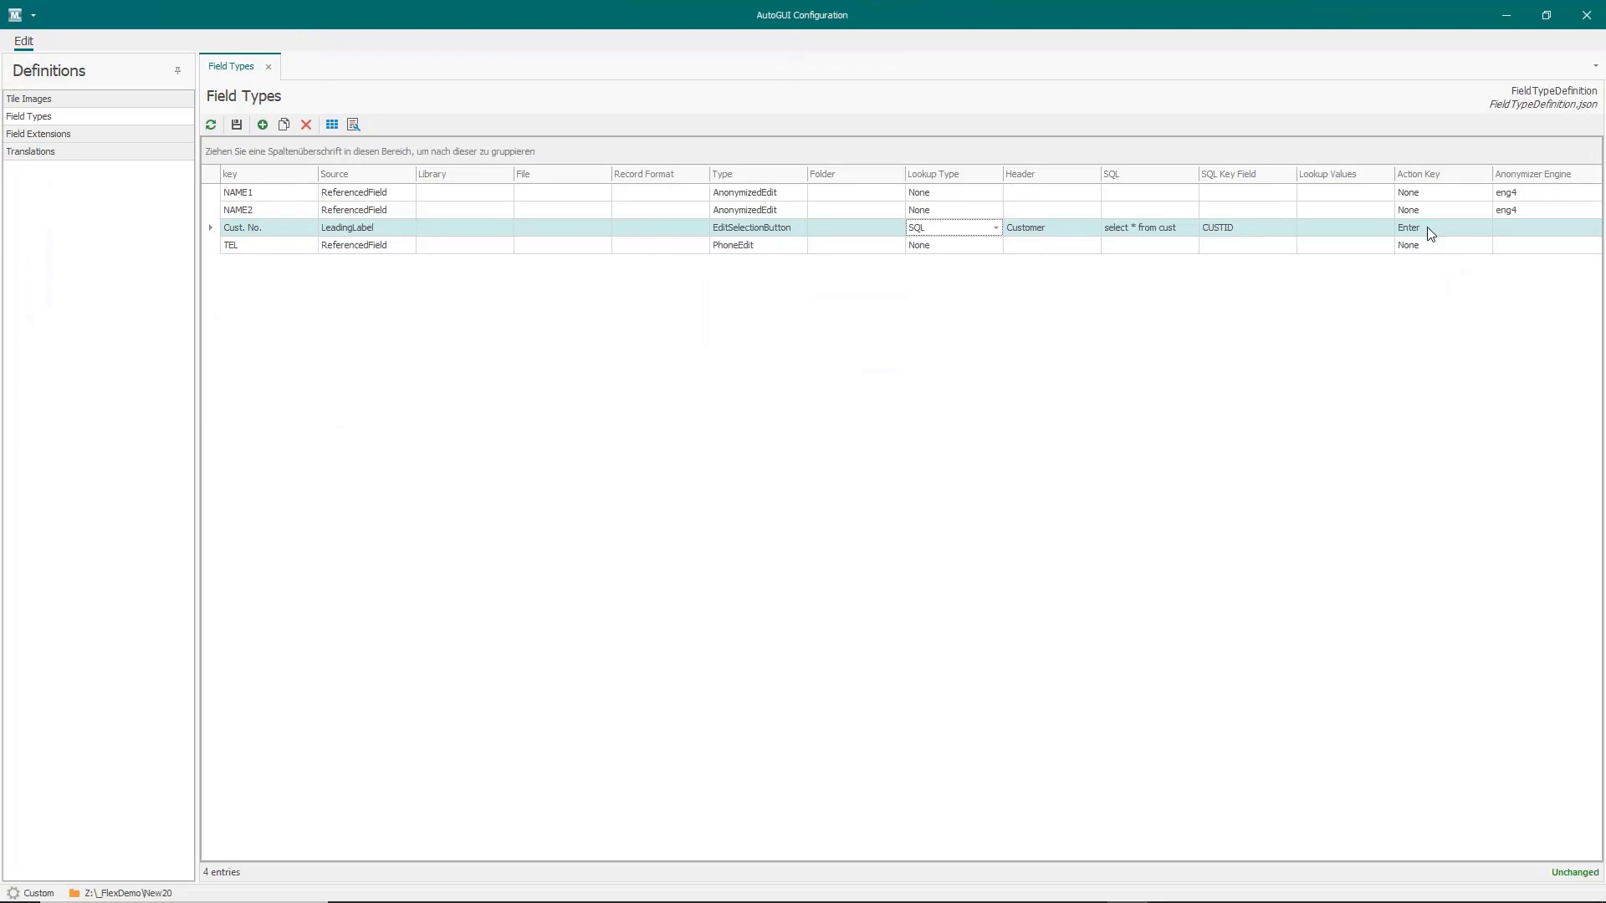
pyautogui.click(1431, 233)
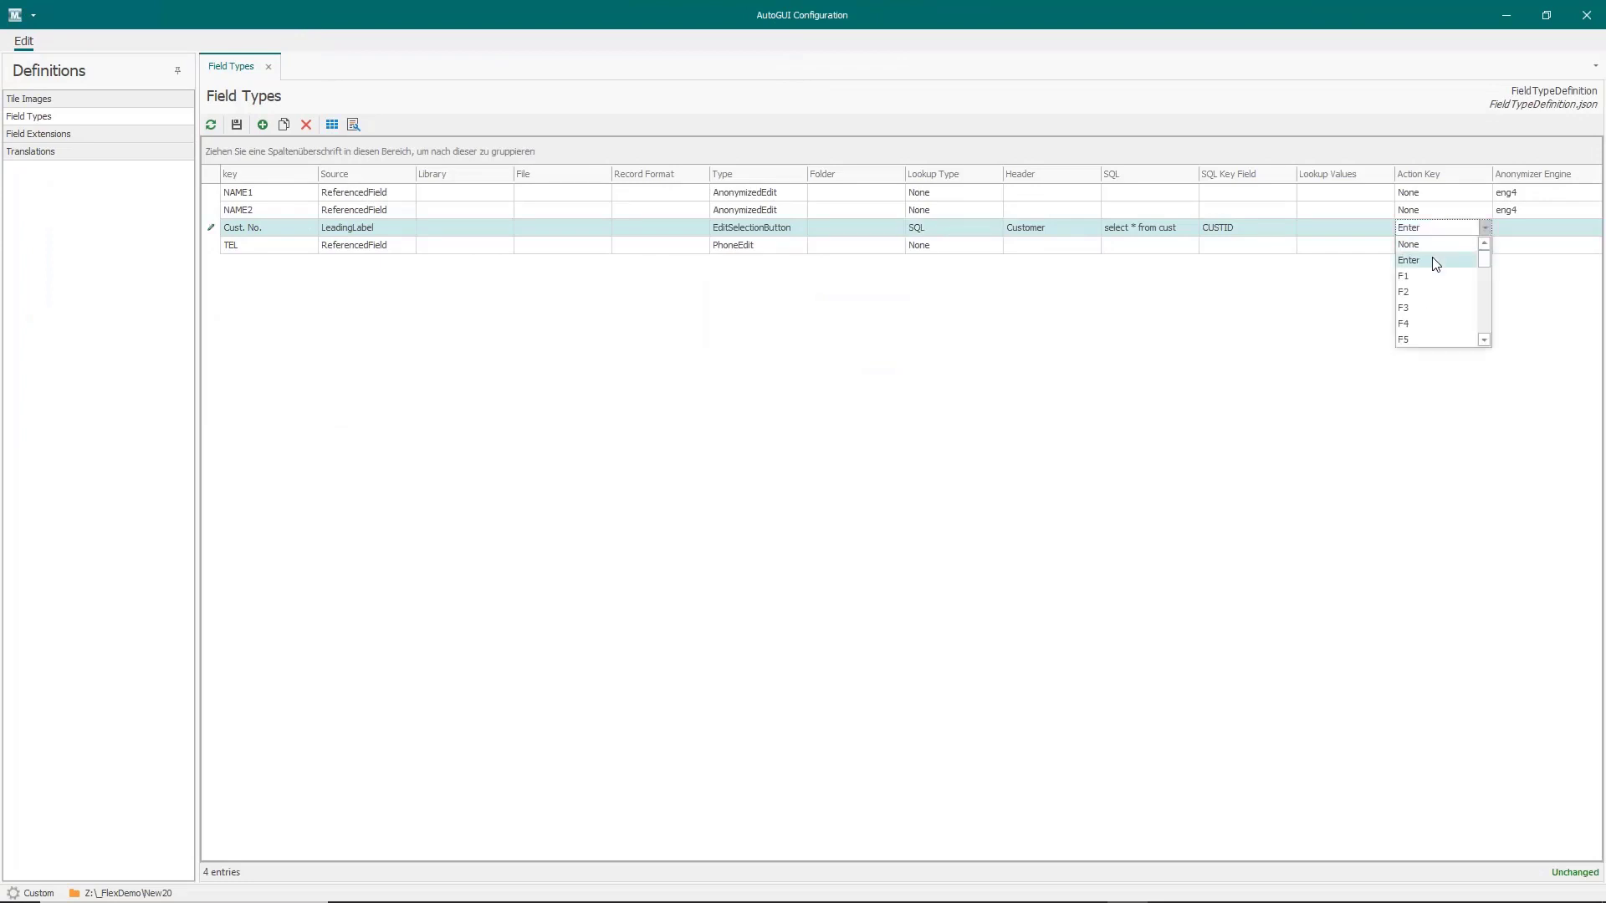
pyautogui.moveTo(1484, 259)
pyautogui.mouseDown()
pyautogui.moveTo(1485, 337)
pyautogui.moveTo(1466, 239)
pyautogui.mouseUp()
pyautogui.click(1430, 270)
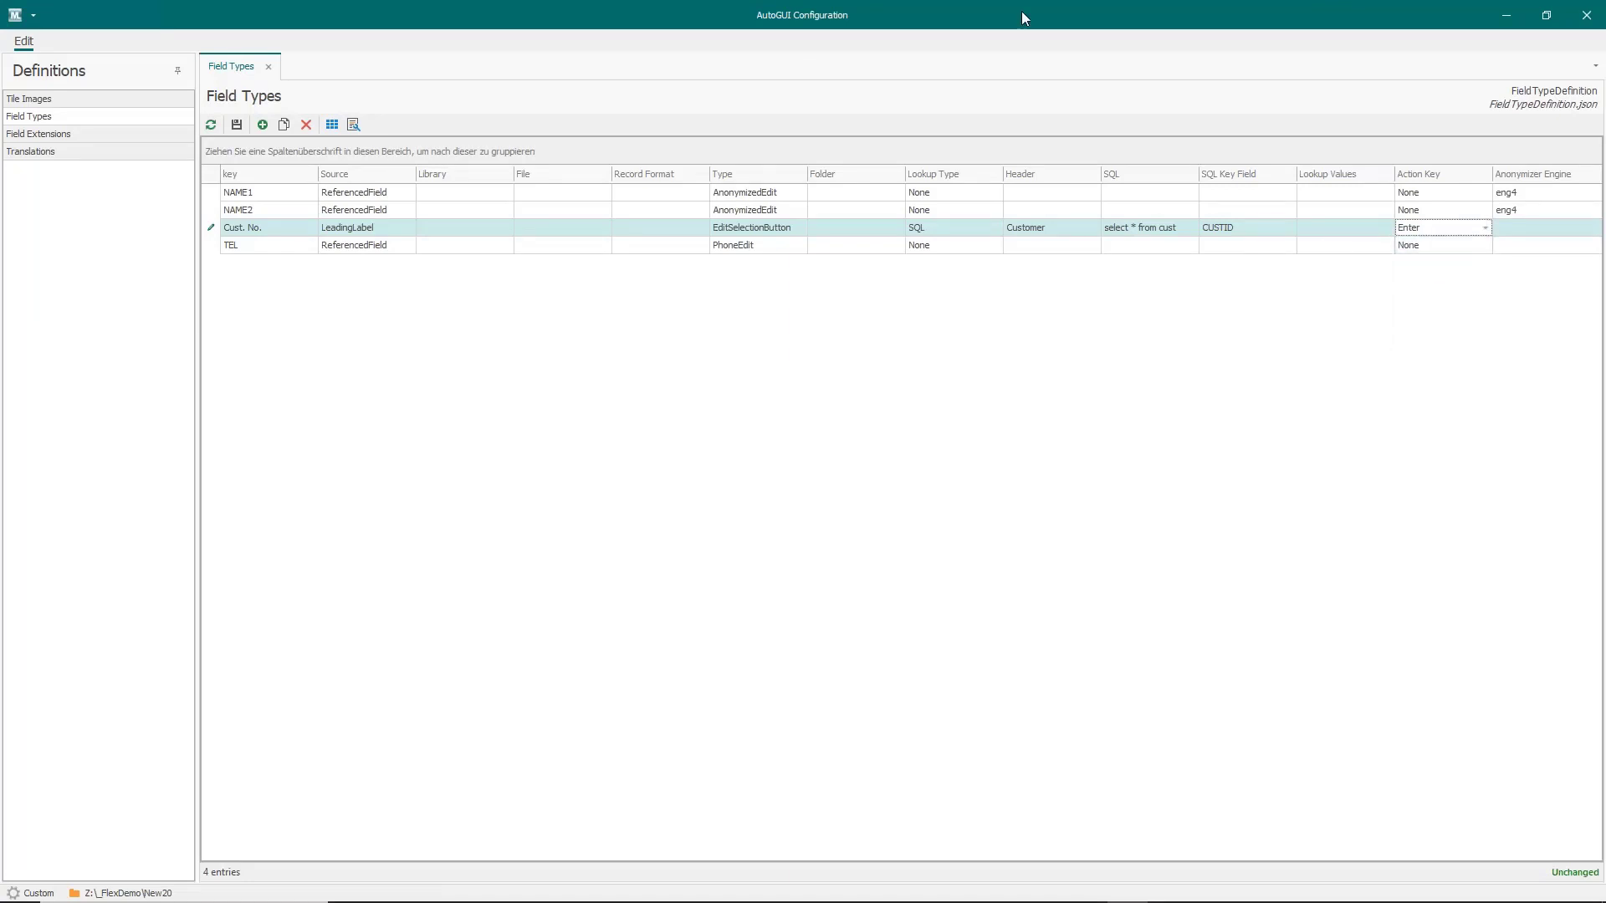
# Restore the configuration window to its smaller size and open the Cust. No selection list in an enlarged dialog
pyautogui.doubleClick(1000, 13)
pyautogui.moveTo(1133, 389); pyautogui.dragTo(1115, 324)
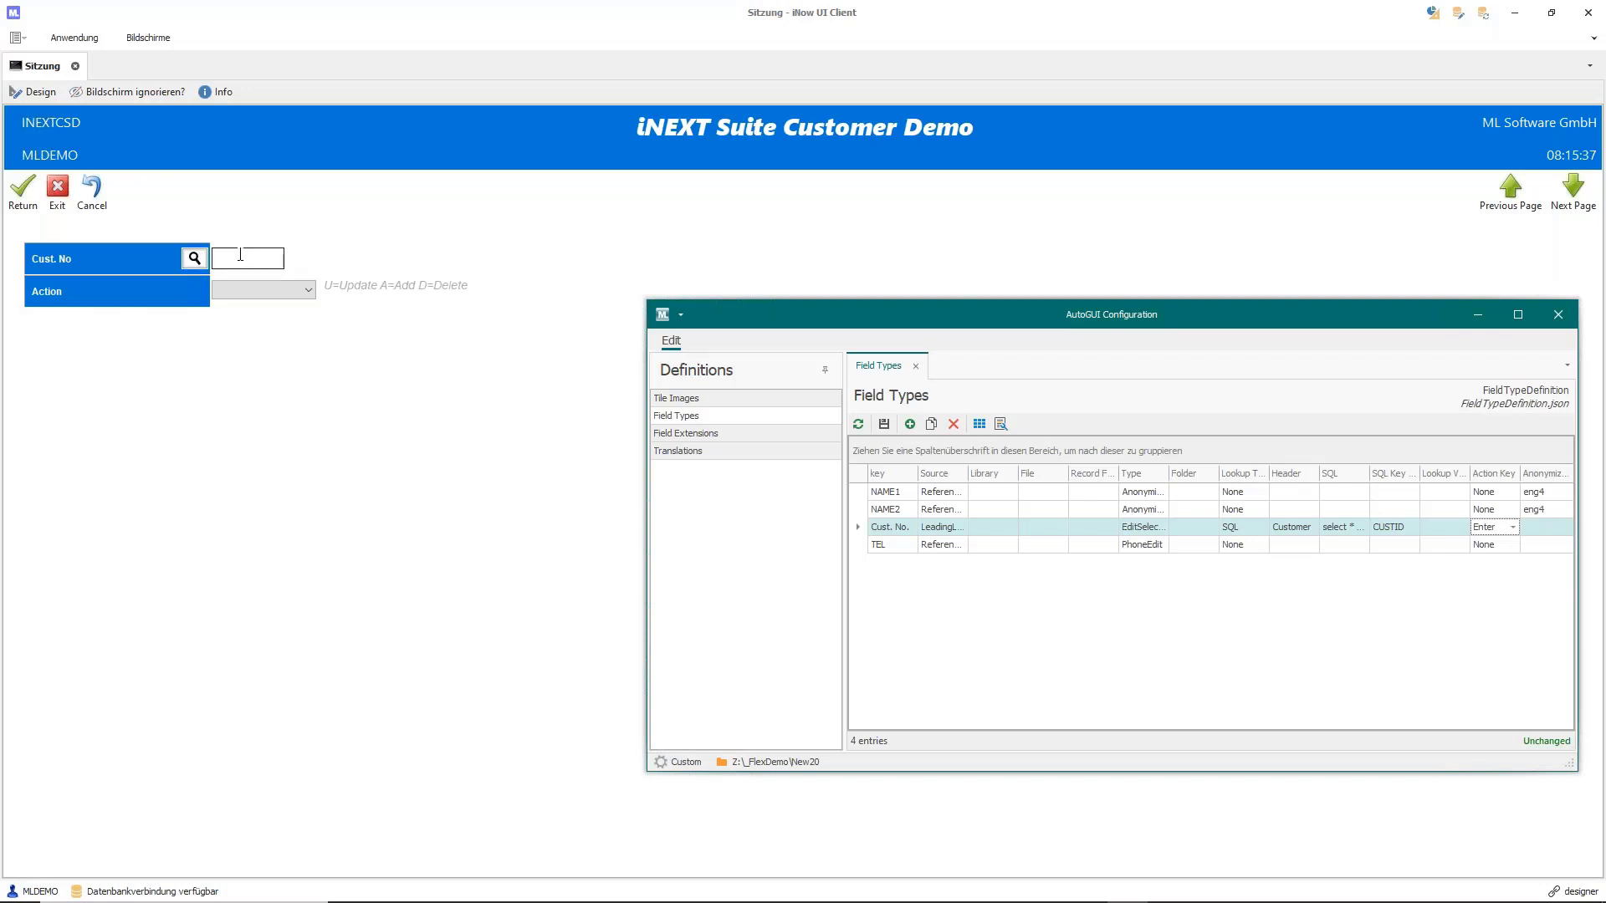
pyautogui.click(194, 259)
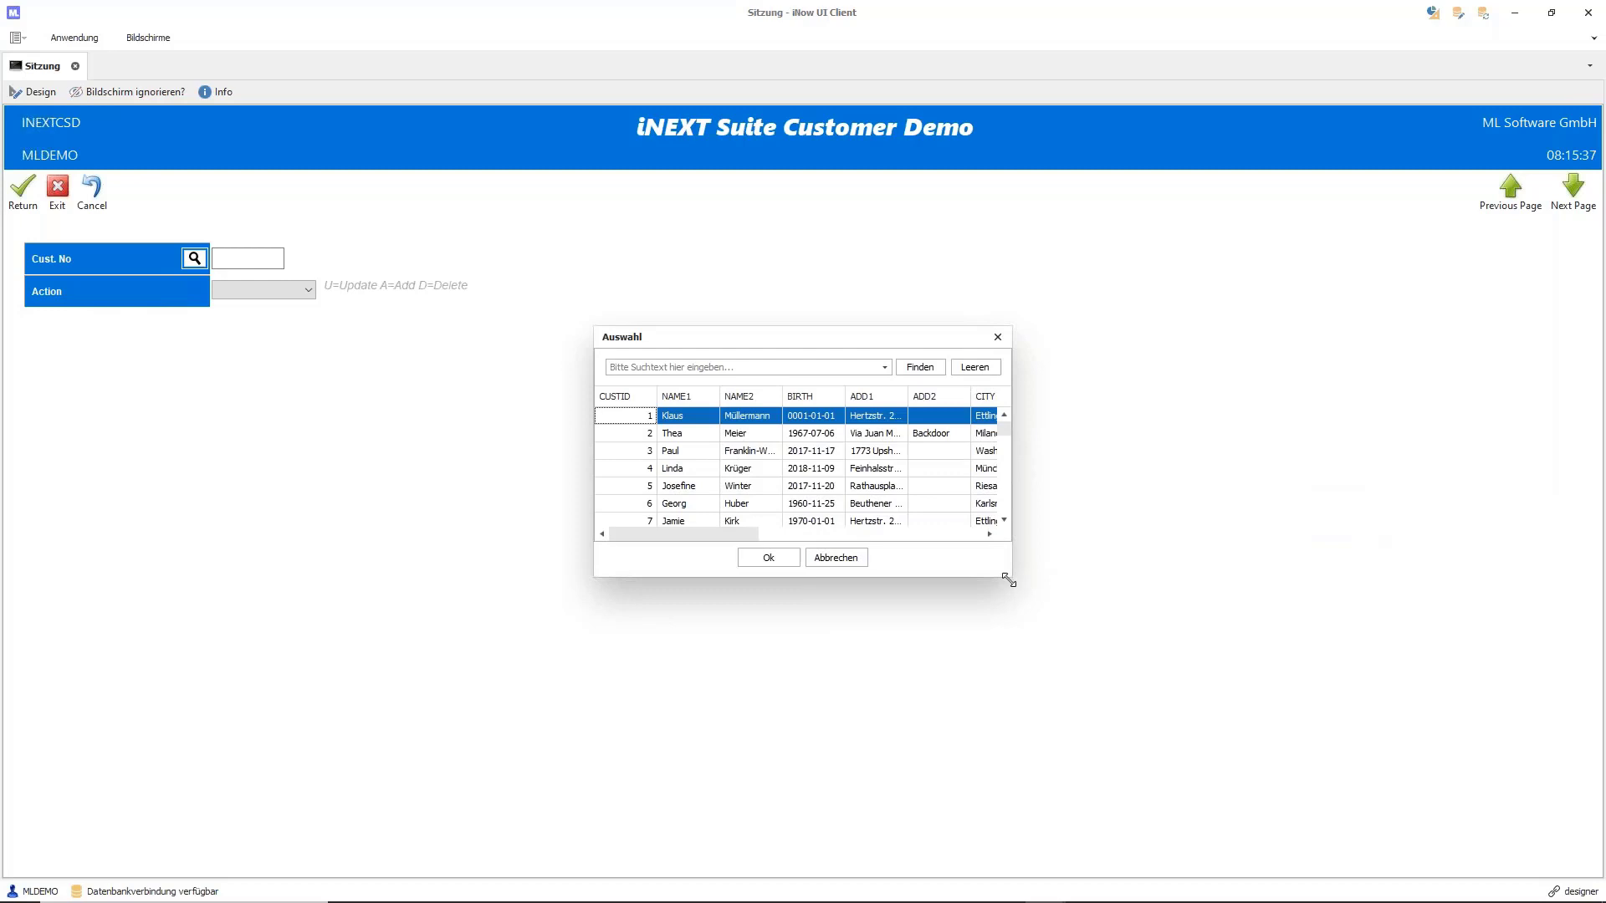
pyautogui.moveTo(1008, 579); pyautogui.dragTo(1376, 793)
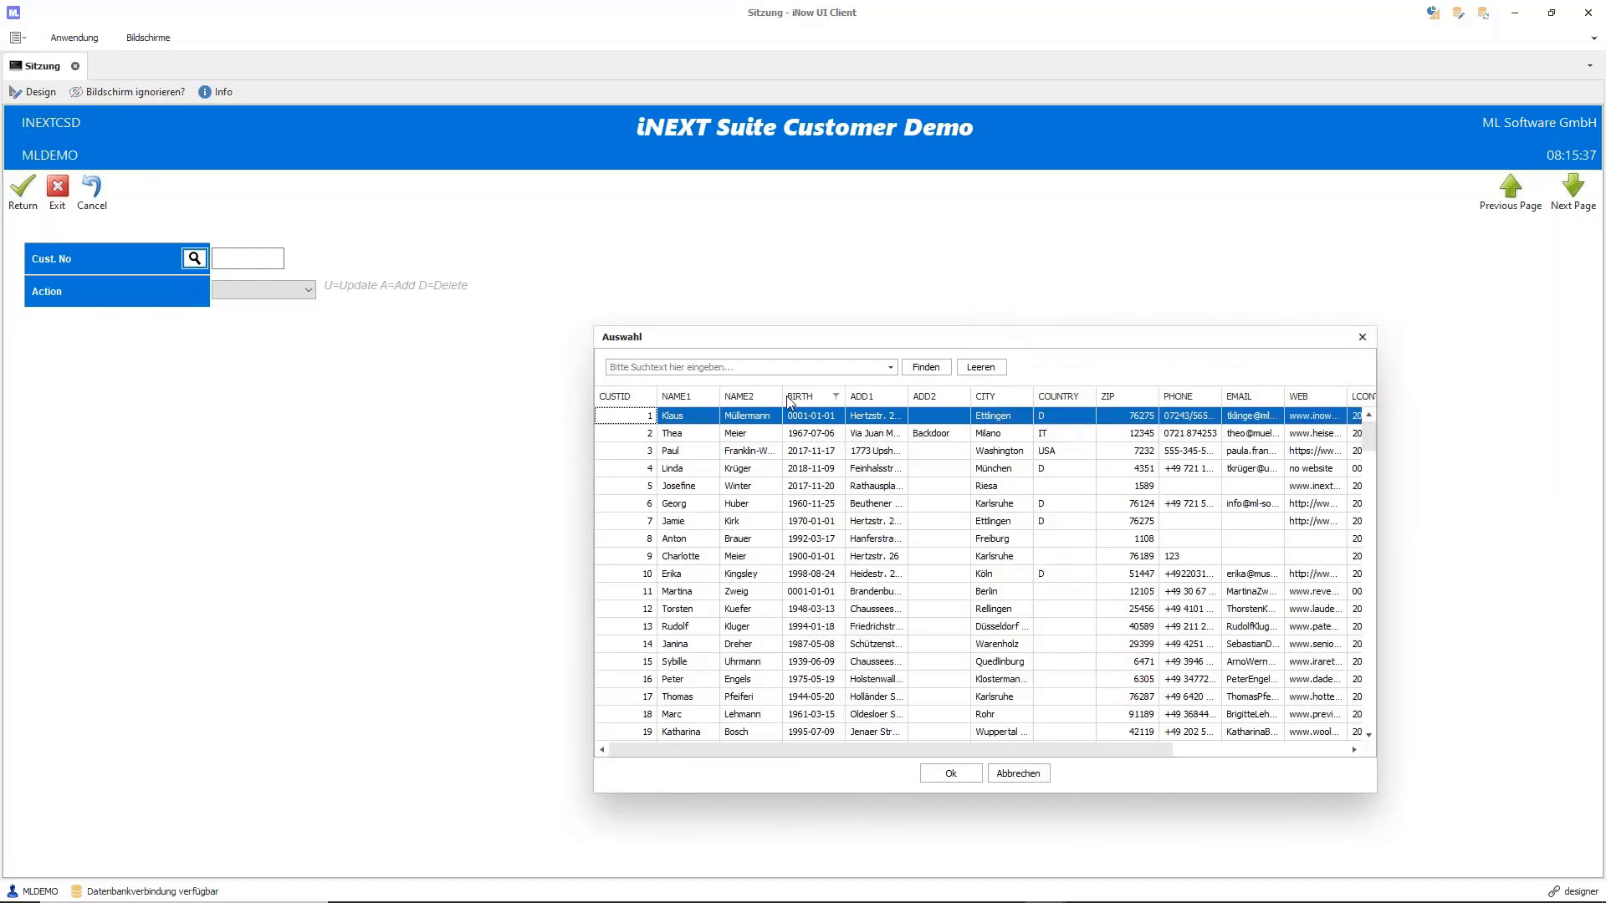
# Search the customer selection list for "ert", clear the search, and cancel the selection after highlighting the sixth entry
pyautogui.click(795, 368)
pyautogui.press('Return')
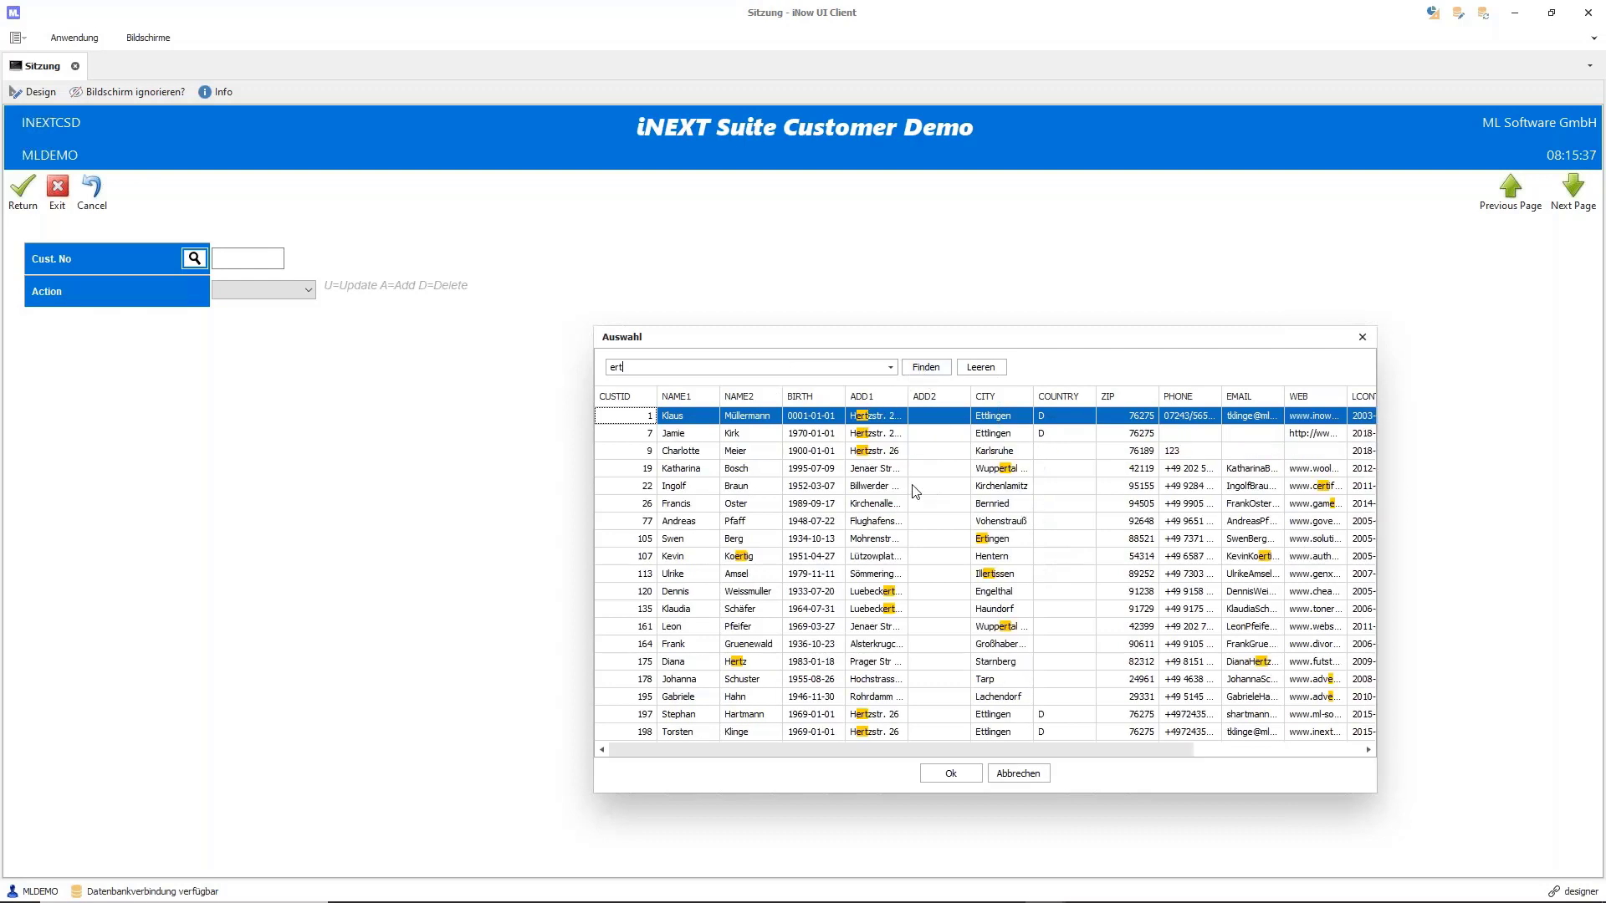
pyautogui.press('Return')
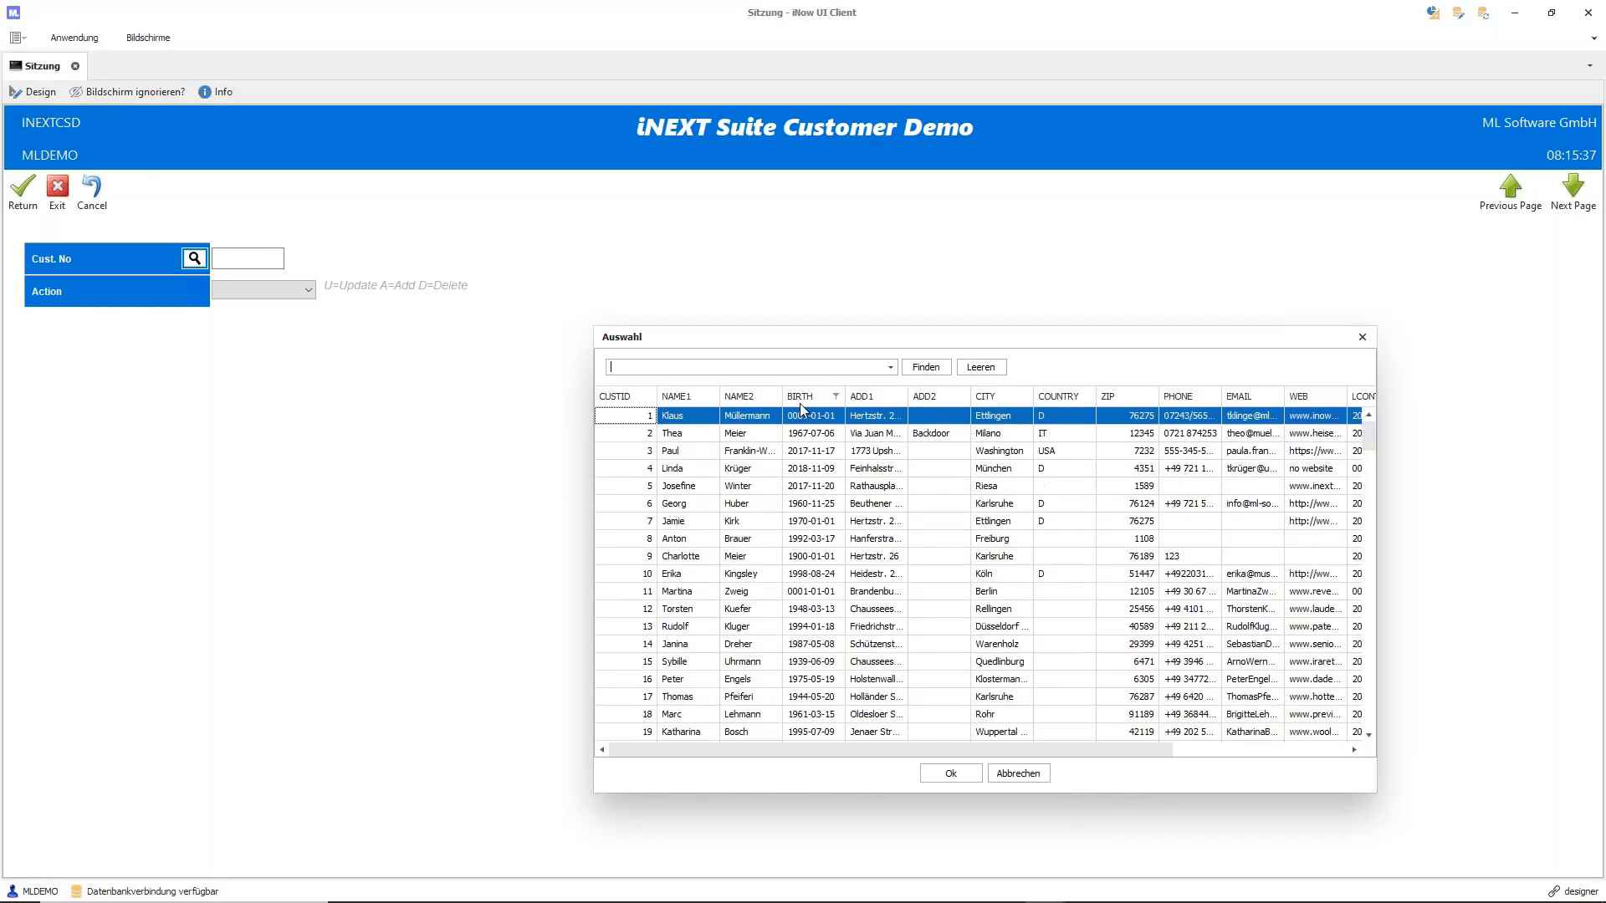
pyautogui.click(680, 504)
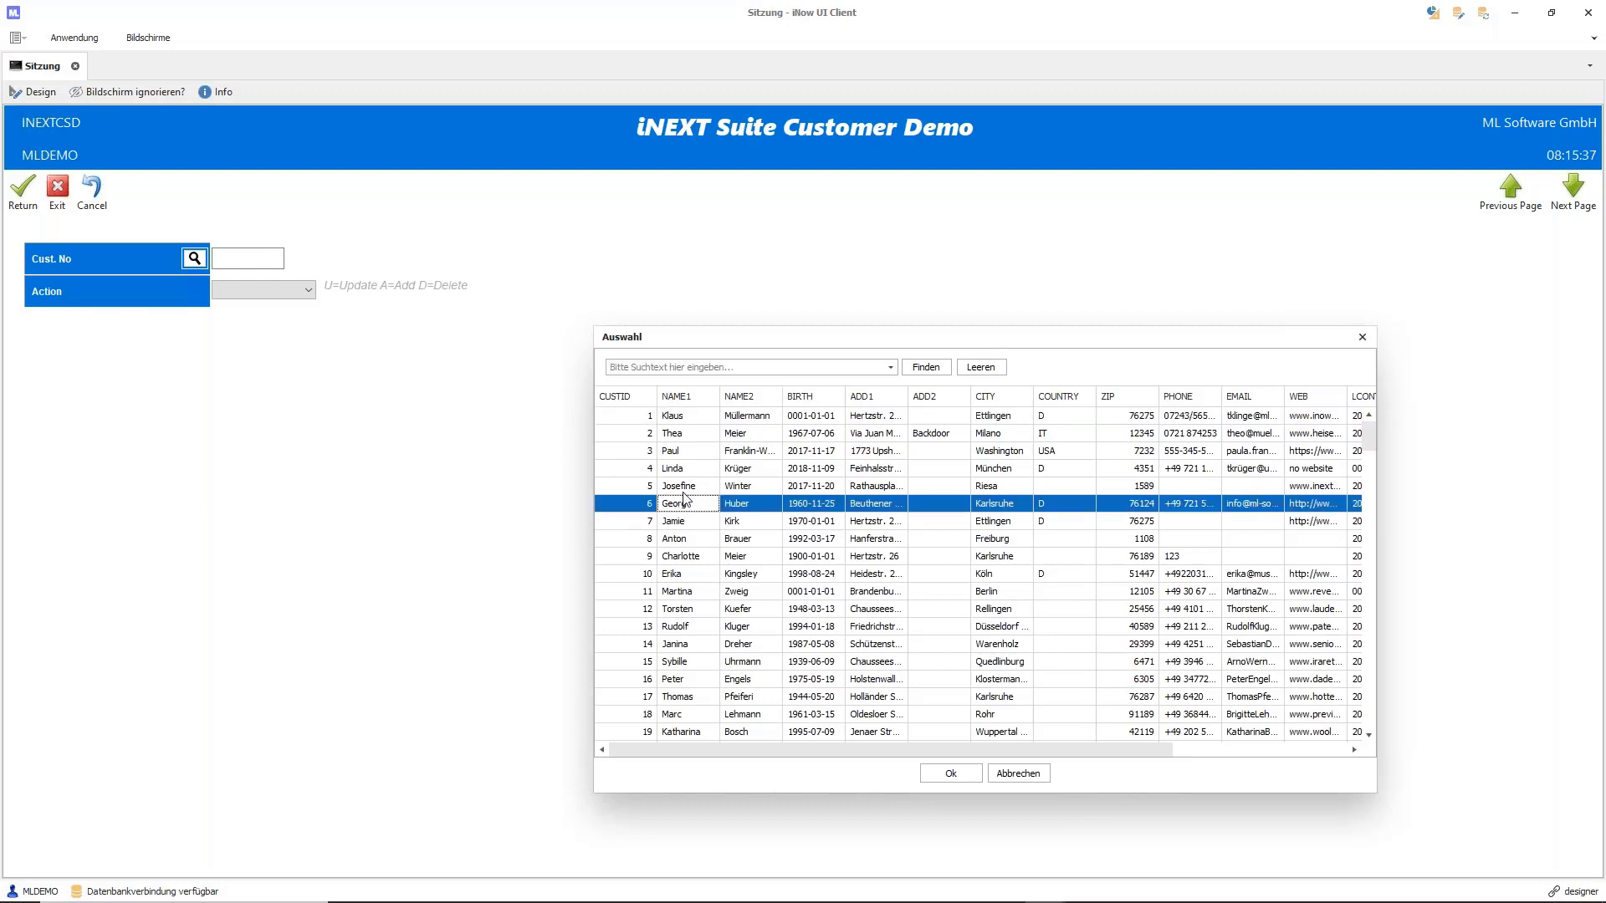
pyautogui.click(1025, 771)
# Set Action to U - Update and open the sixth customer's record through the Cust. No lookup
pyautogui.click(308, 294)
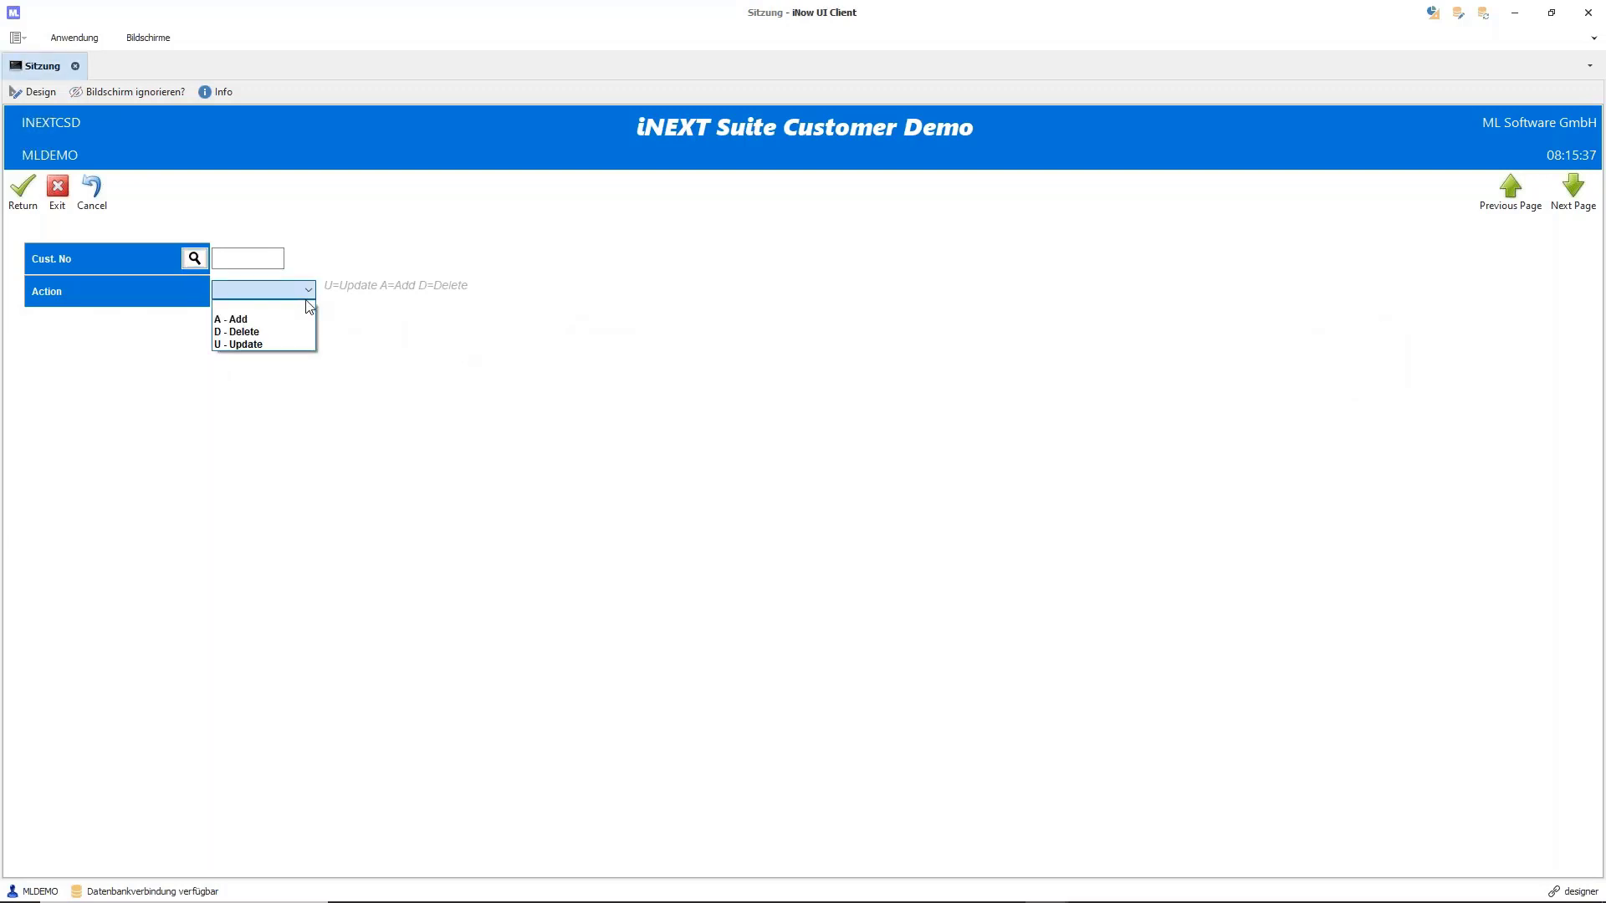
pyautogui.click(279, 346)
pyautogui.click(194, 258)
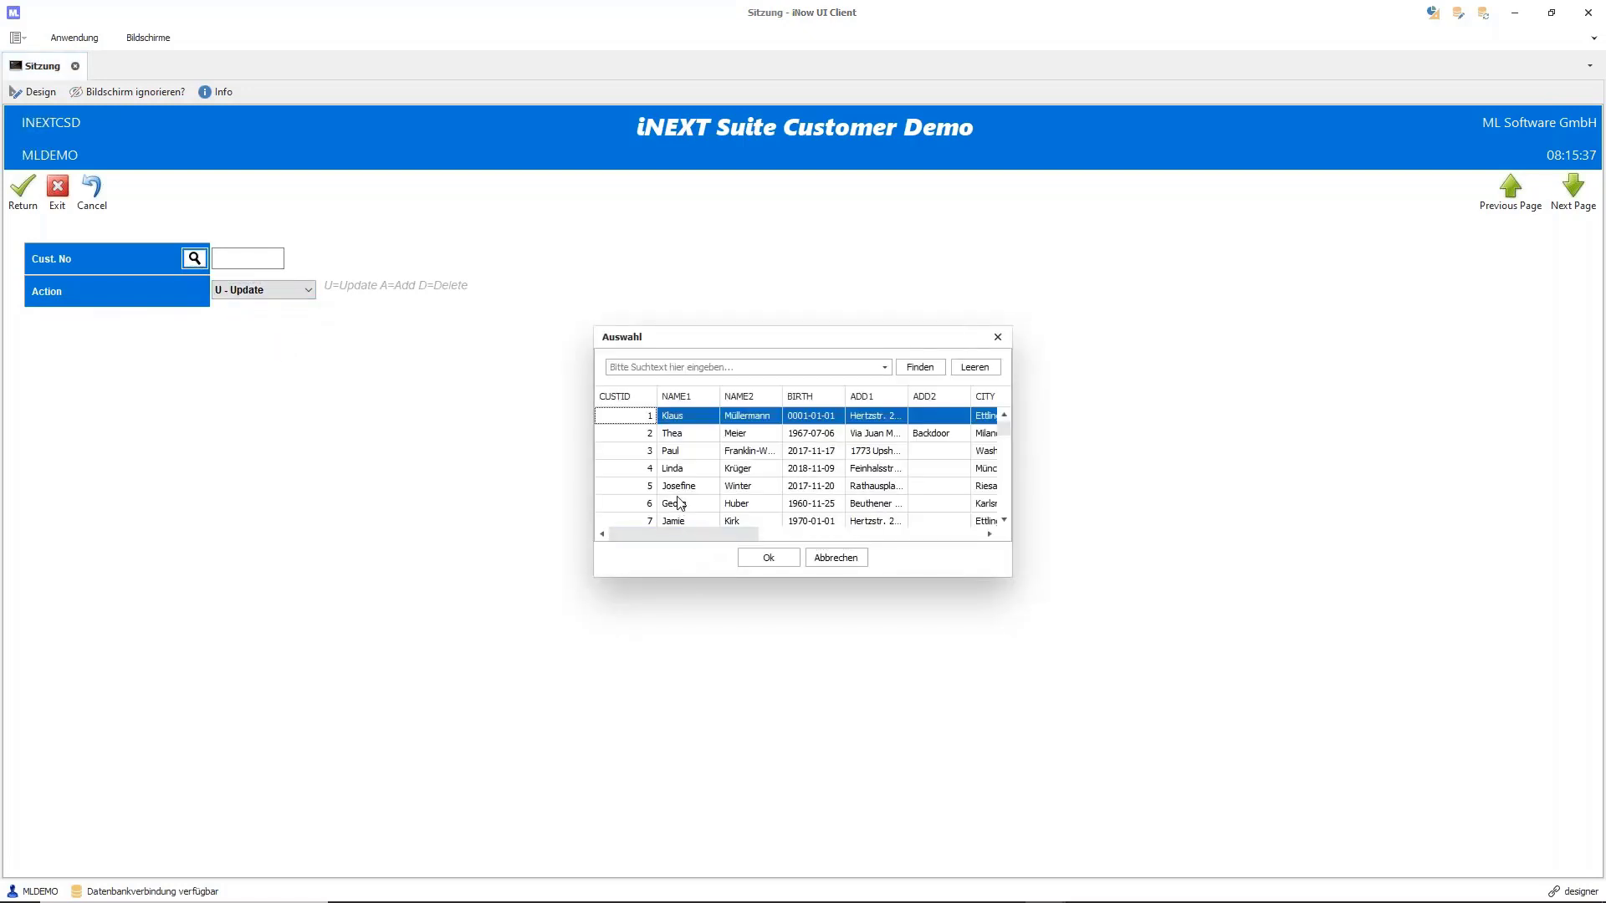
pyautogui.click(676, 505)
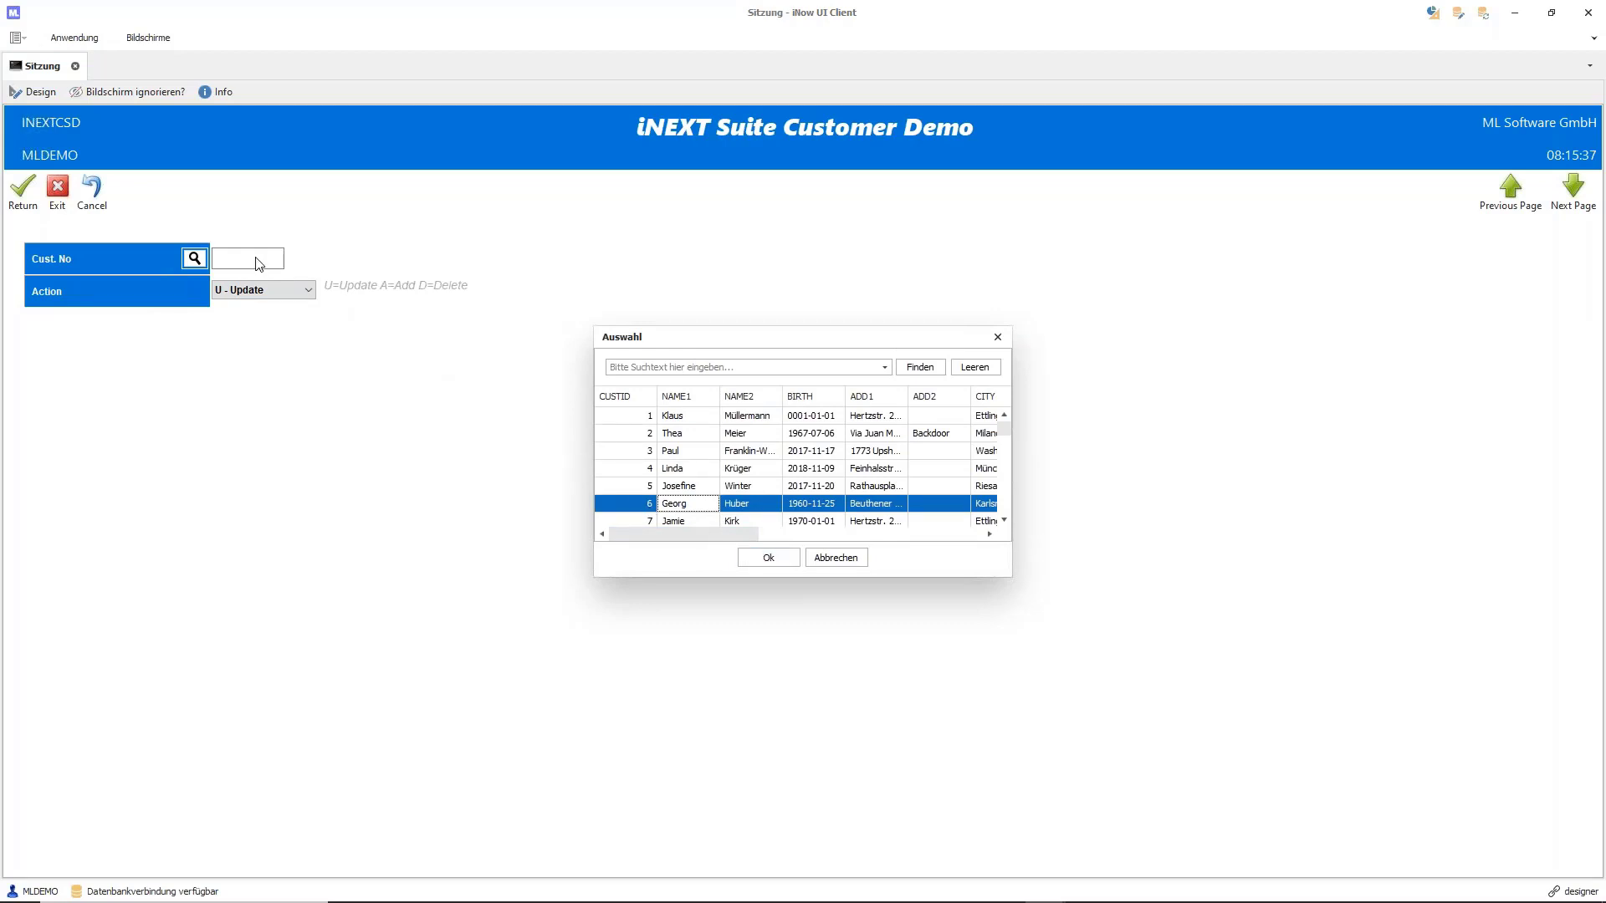
pyautogui.click(756, 562)
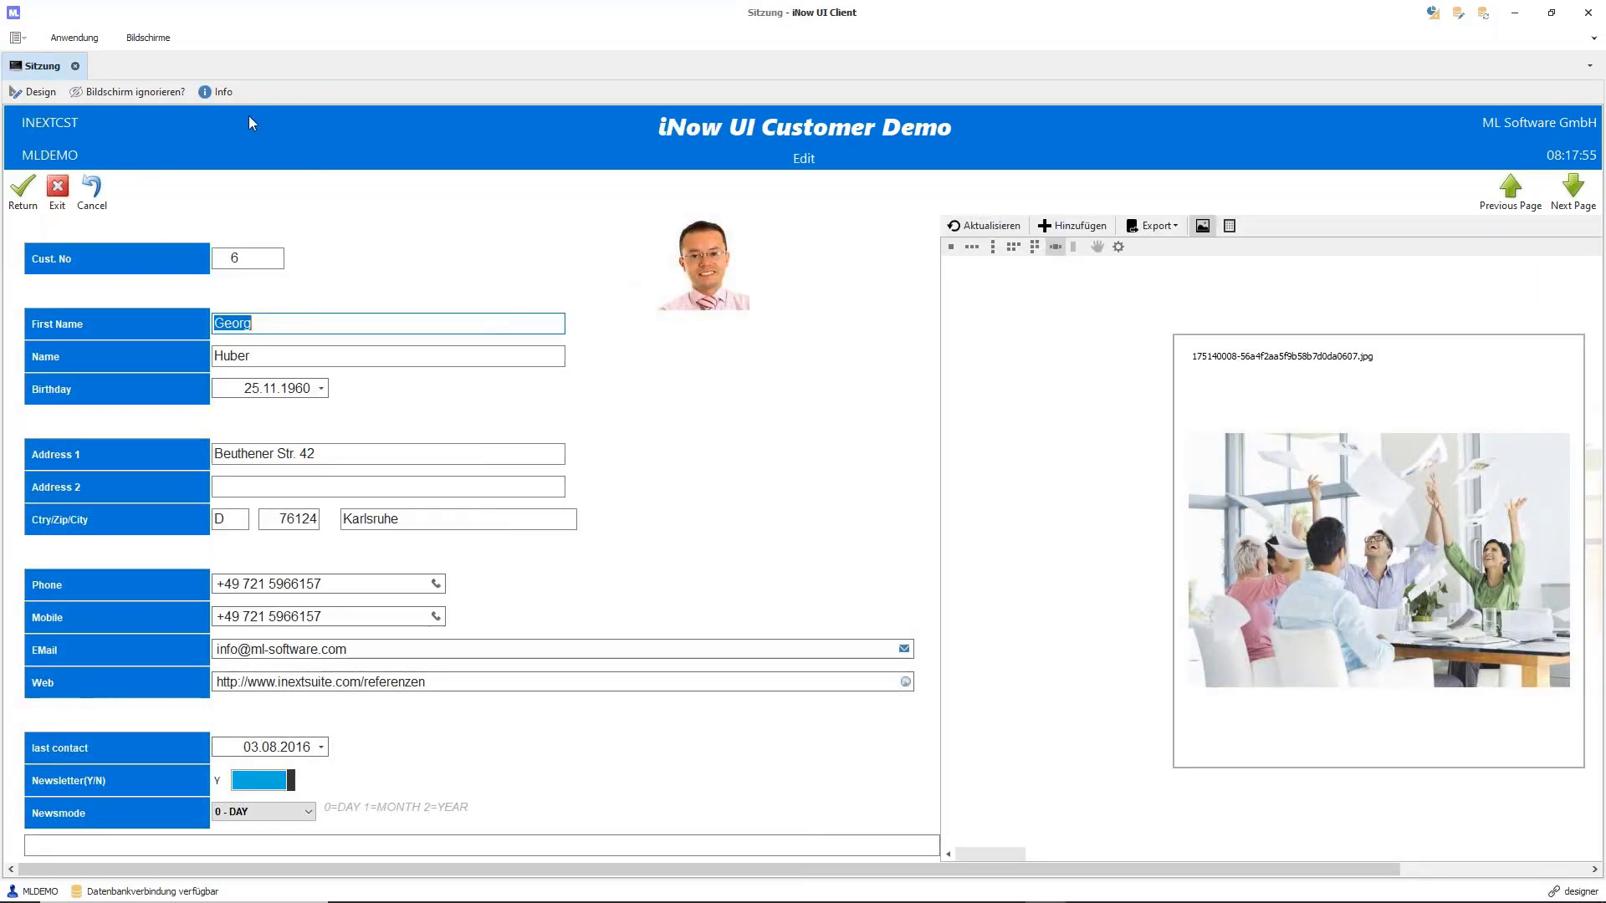
# Compare the original green screen in Screen Info with the graphical customer form, then close Screen Info
pyautogui.click(216, 92)
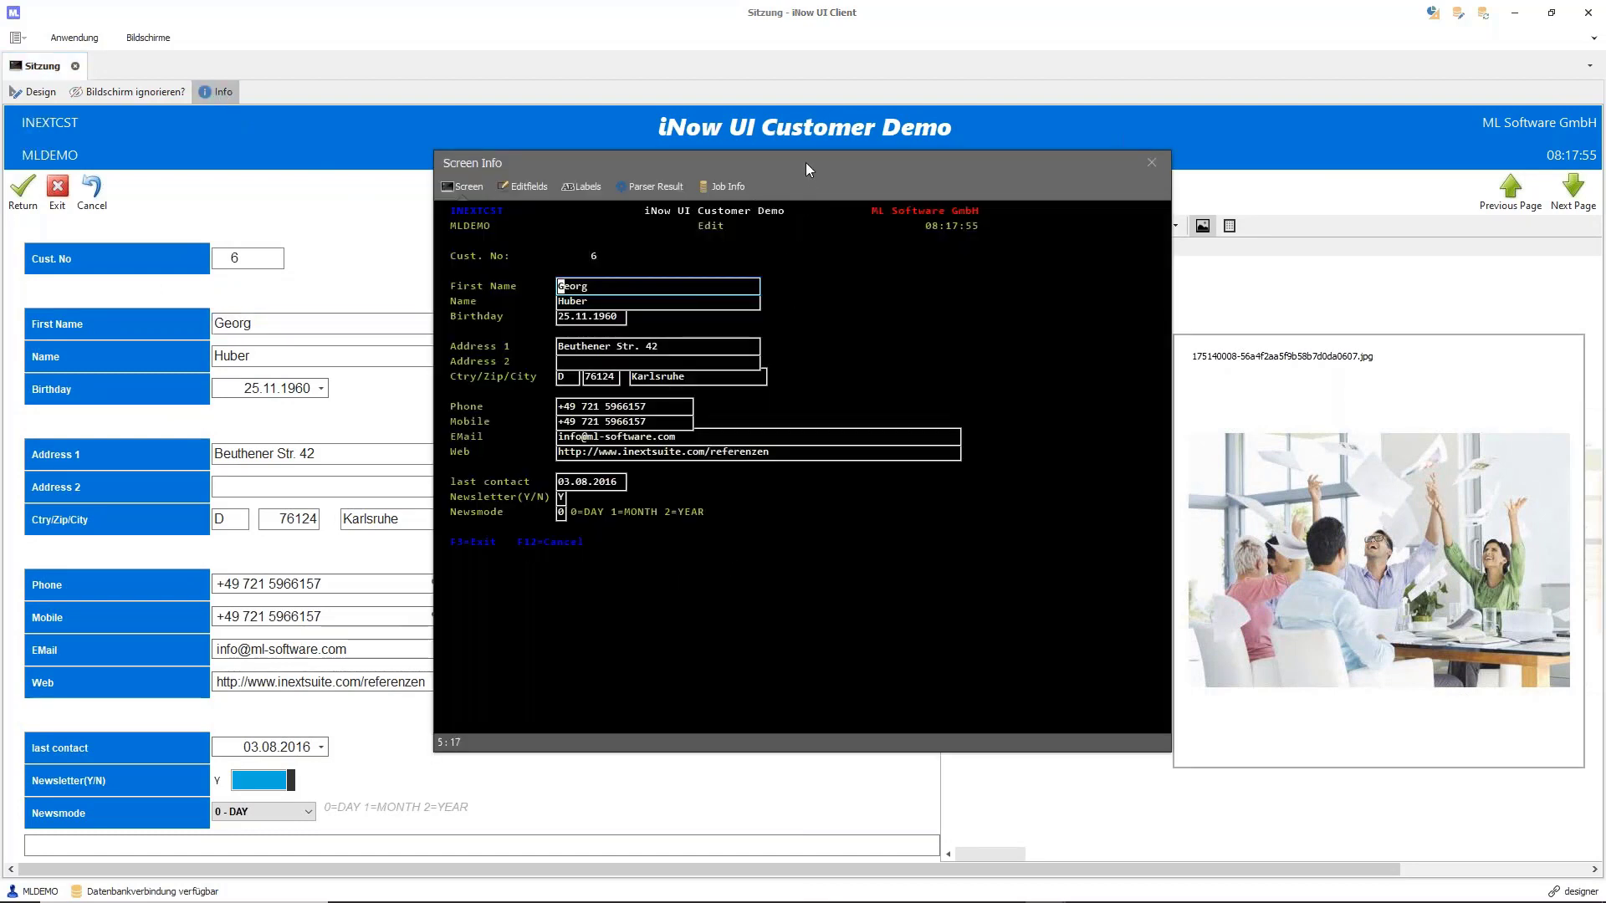
pyautogui.moveTo(805, 159); pyautogui.dragTo(916, 296)
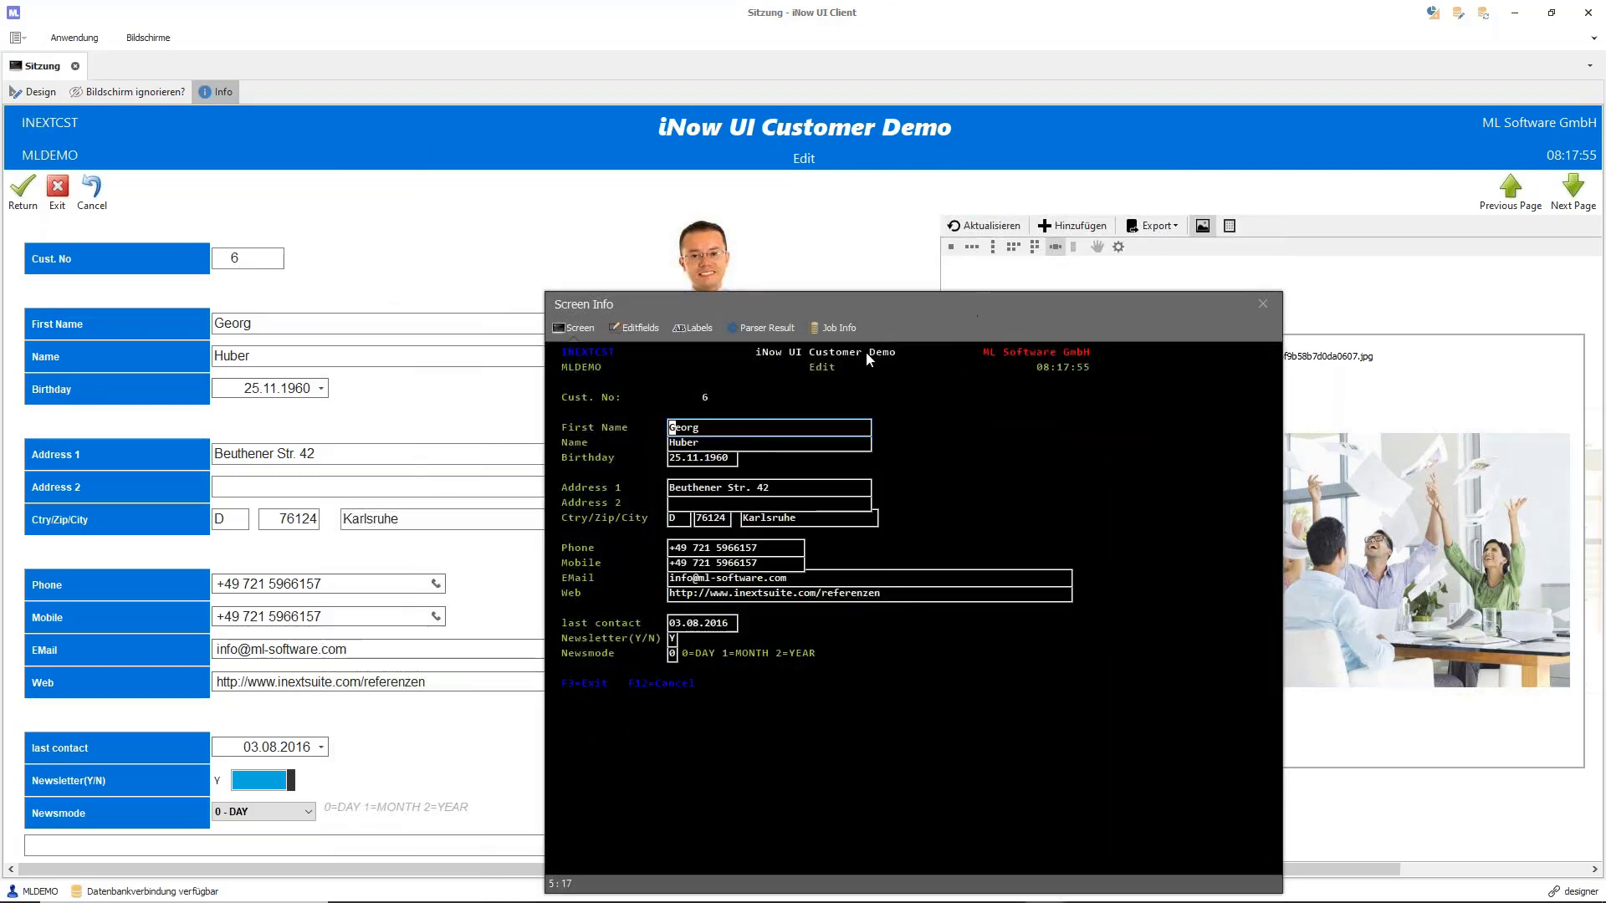
pyautogui.moveTo(972, 304); pyautogui.dragTo(791, 392)
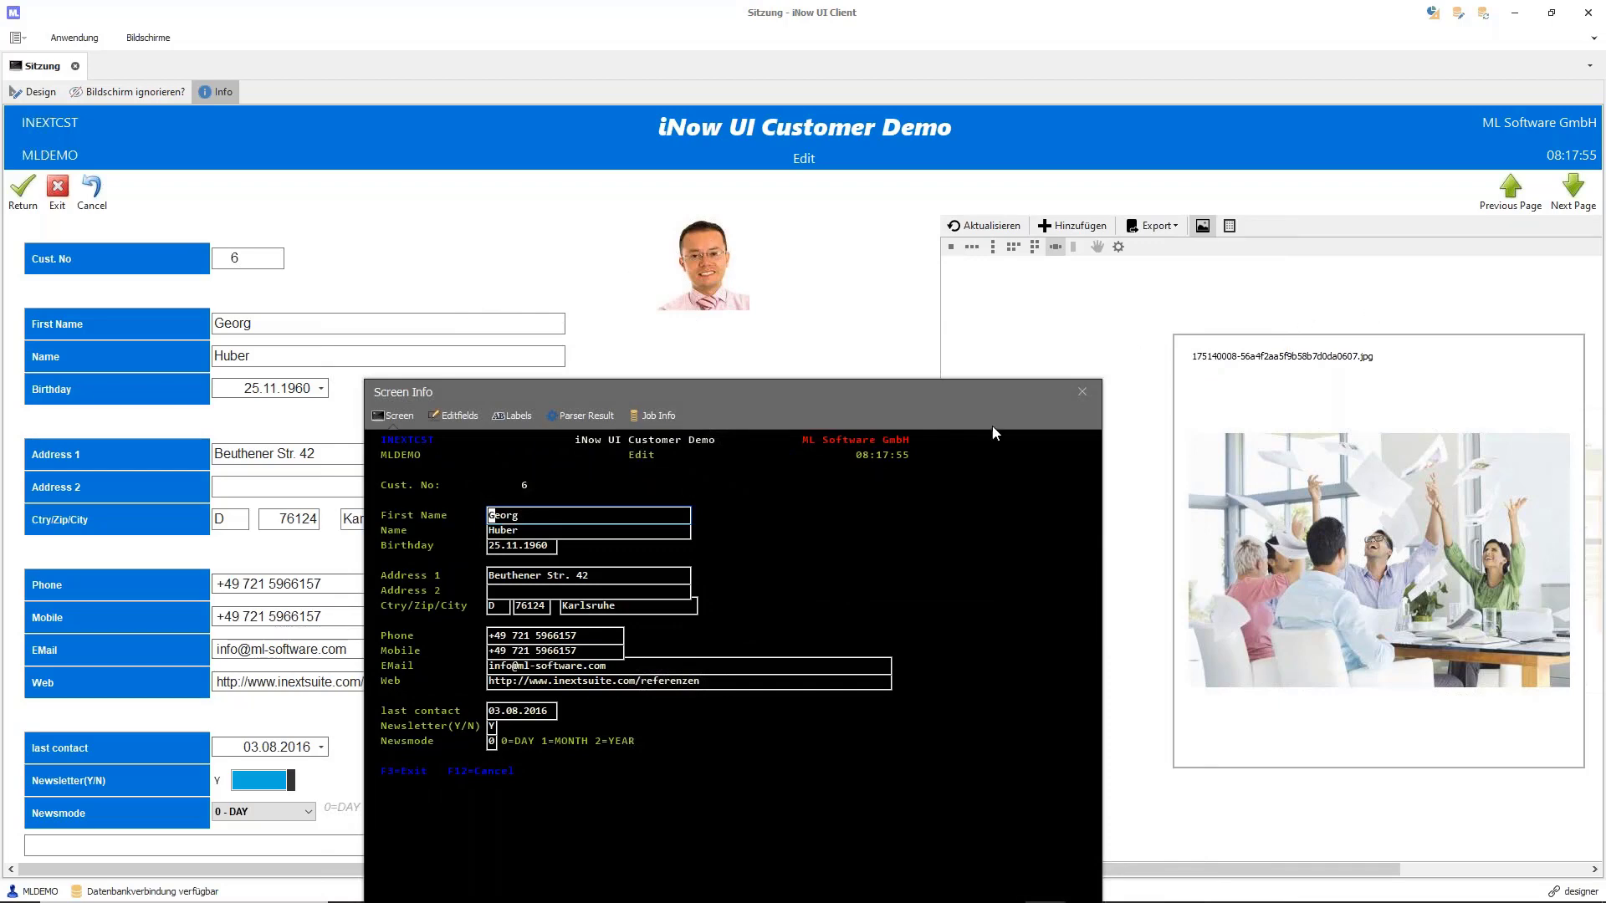
pyautogui.moveTo(964, 389); pyautogui.dragTo(970, 271)
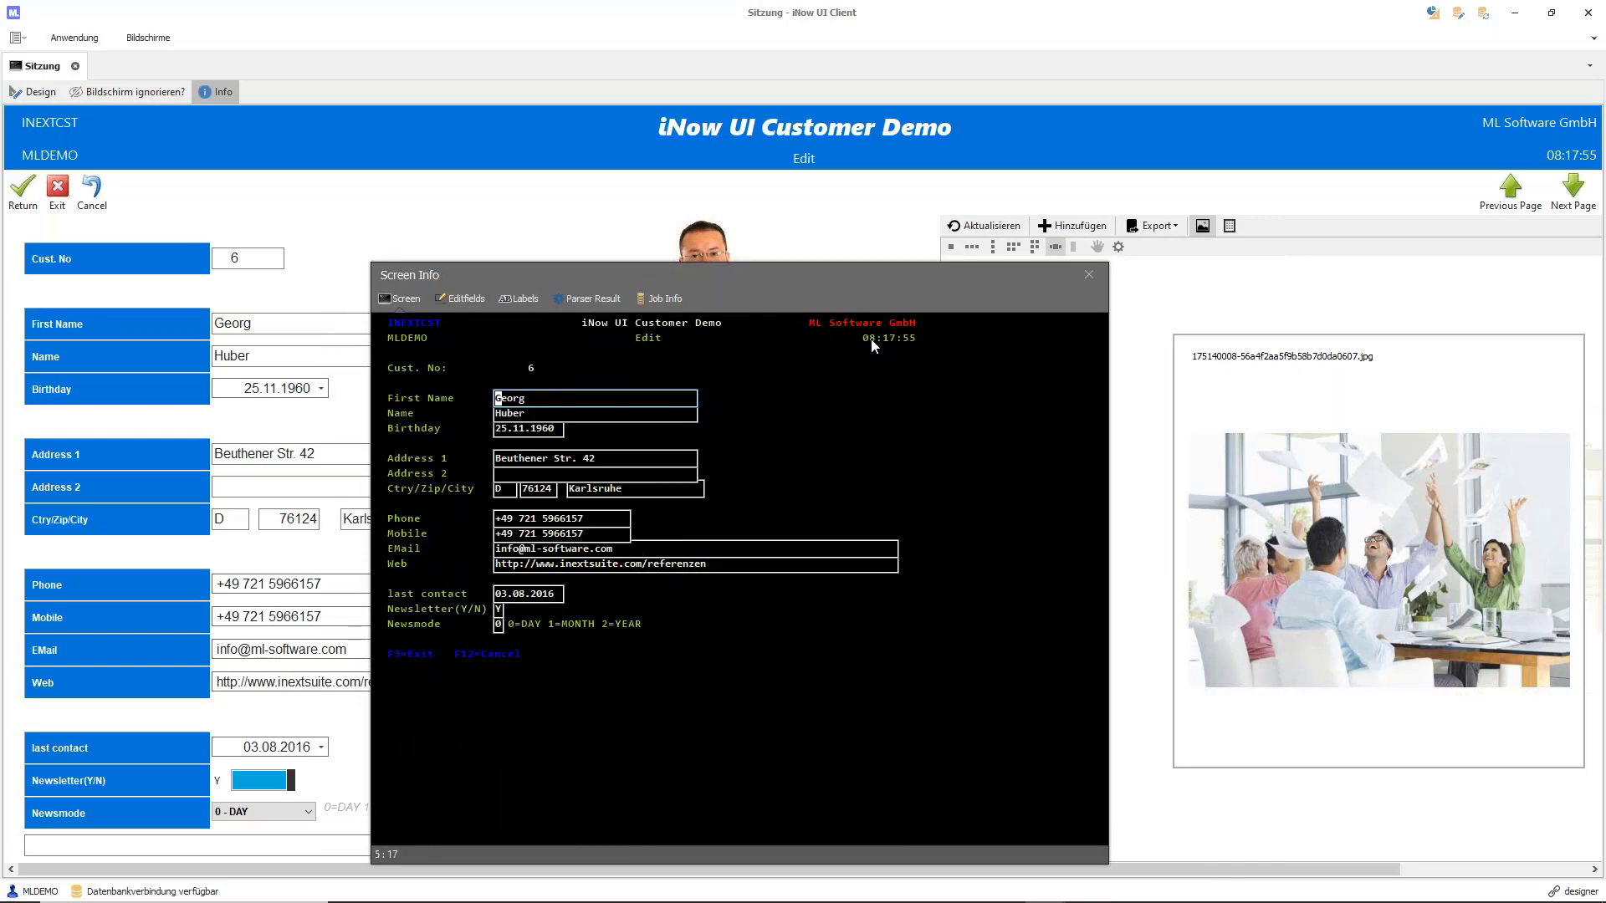
pyautogui.moveTo(876, 272); pyautogui.dragTo(1476, 207)
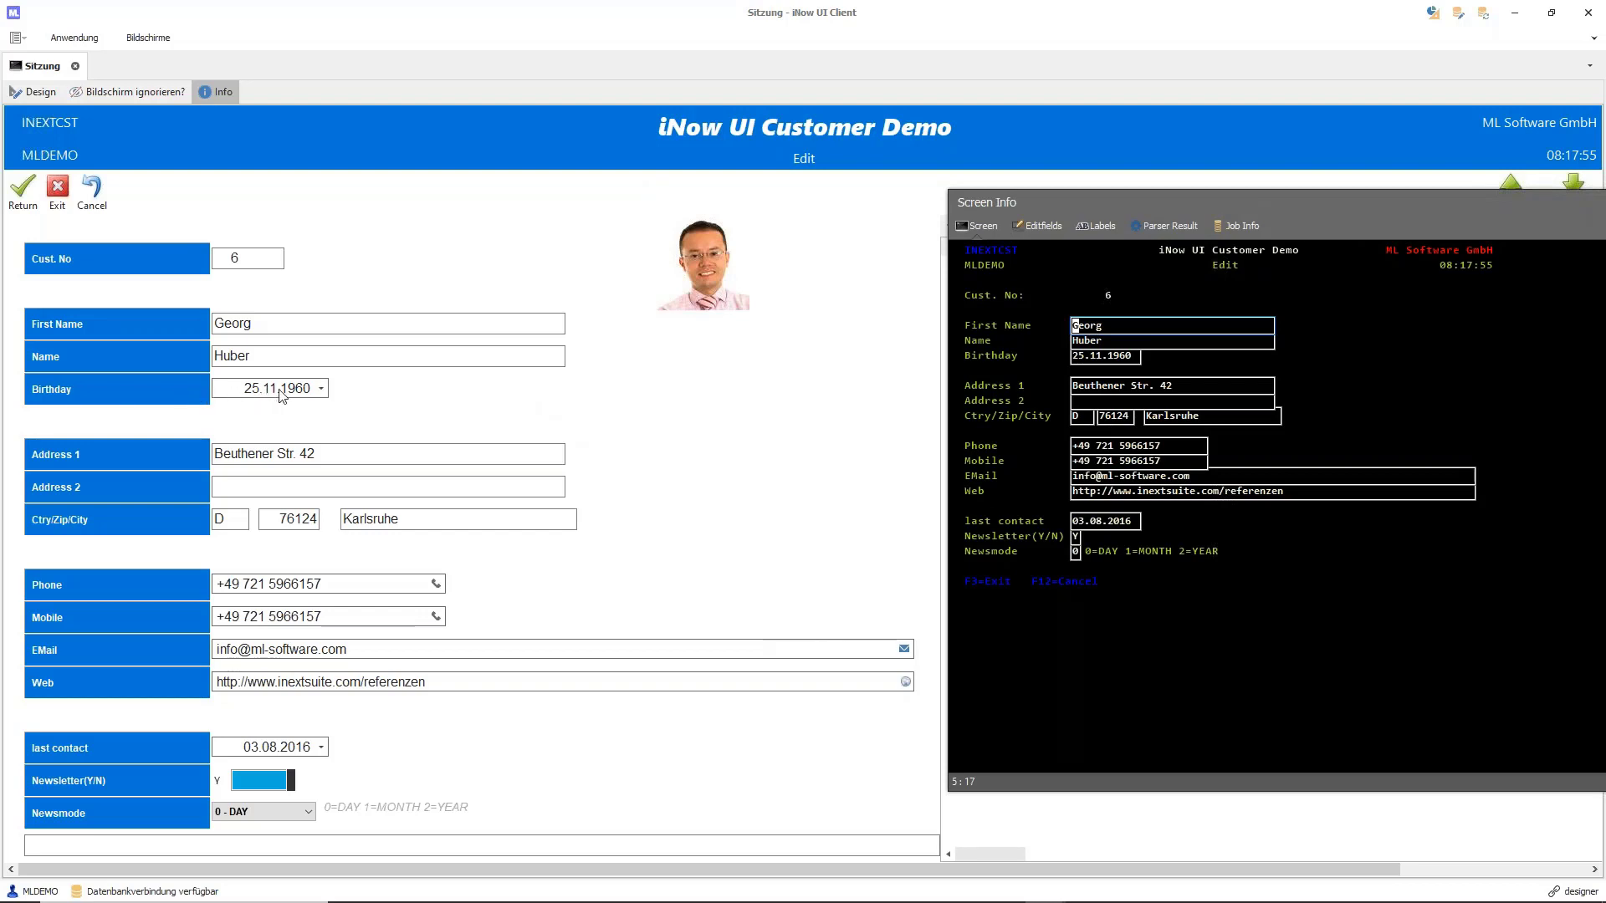
pyautogui.doubleClick(953, 203)
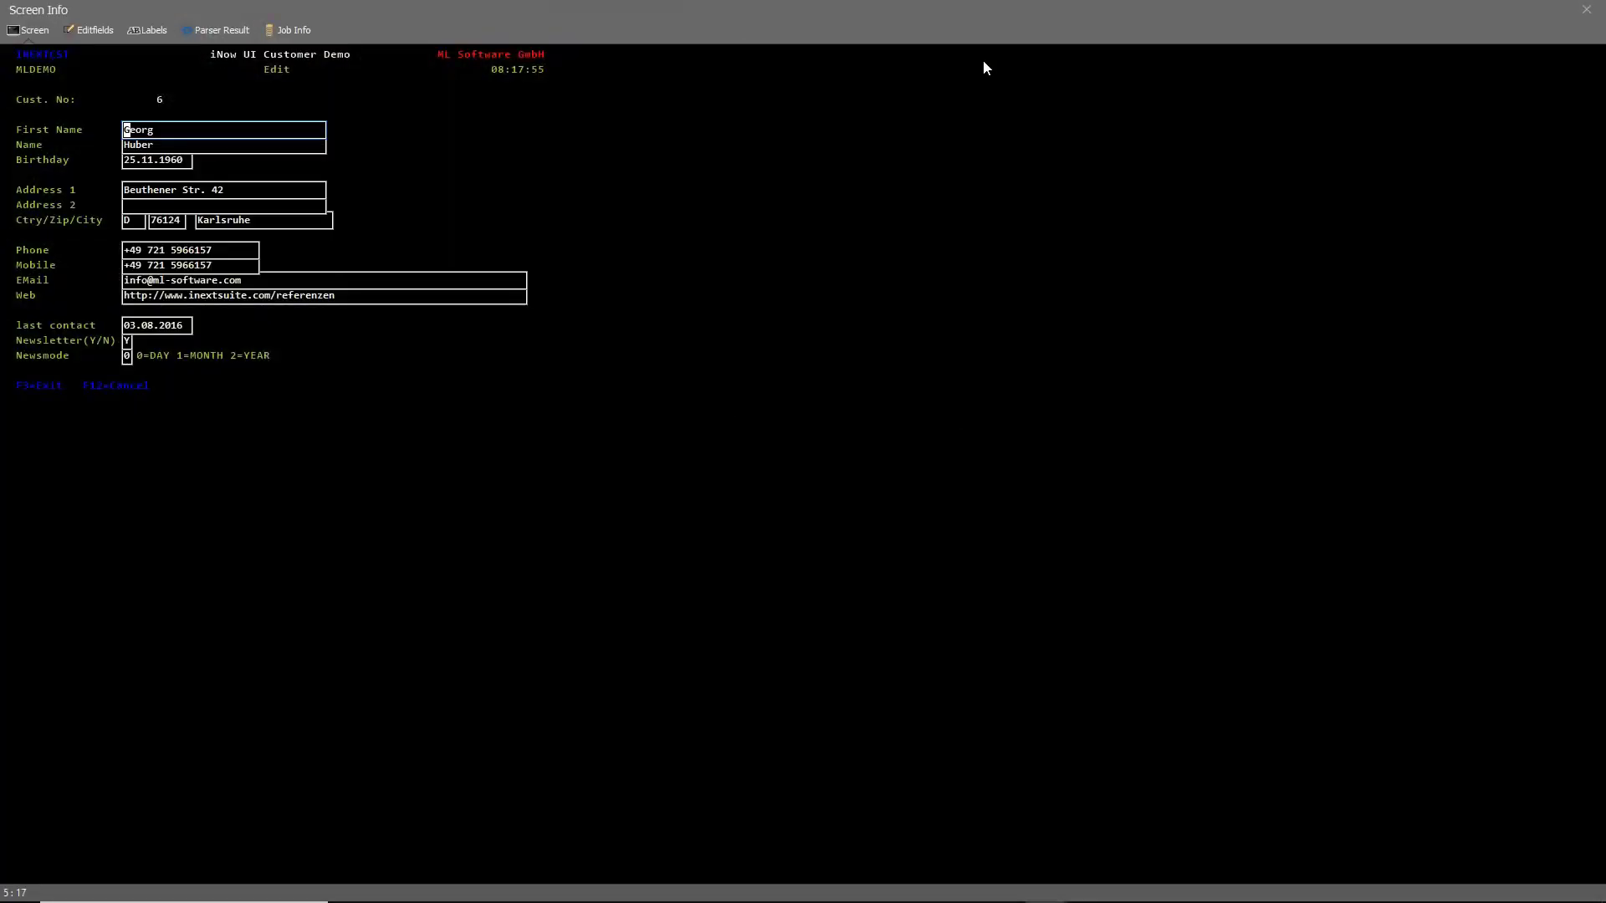
pyautogui.click(1585, 11)
# Check the Birthday date picker without changing the date, and place the cursor in the Phone field
pyautogui.click(320, 388)
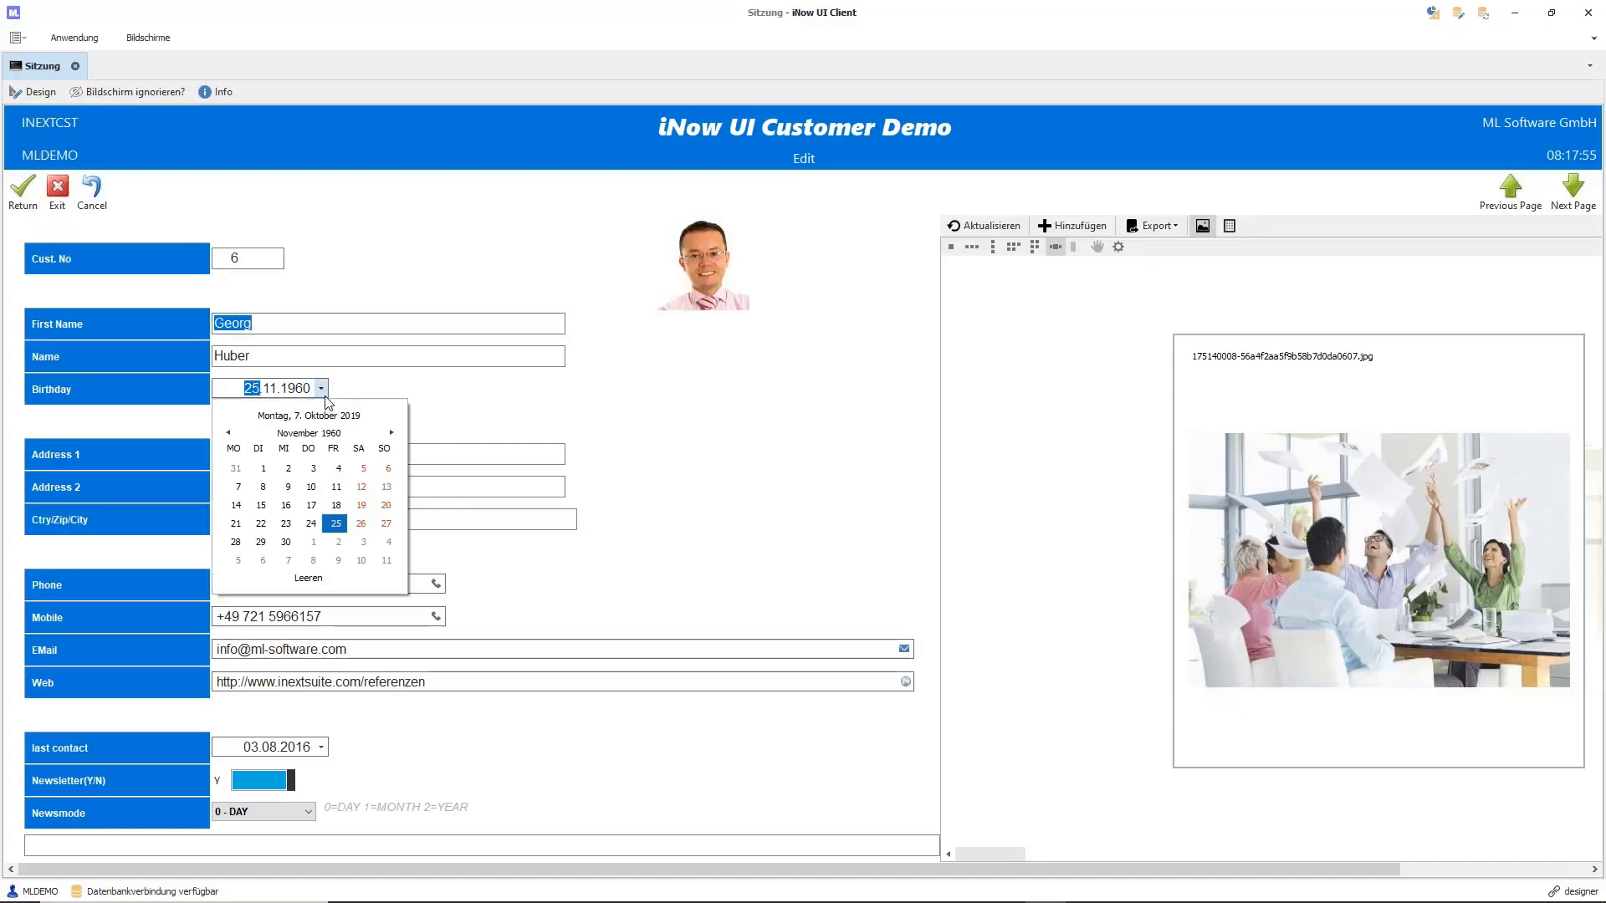
pyautogui.click(479, 414)
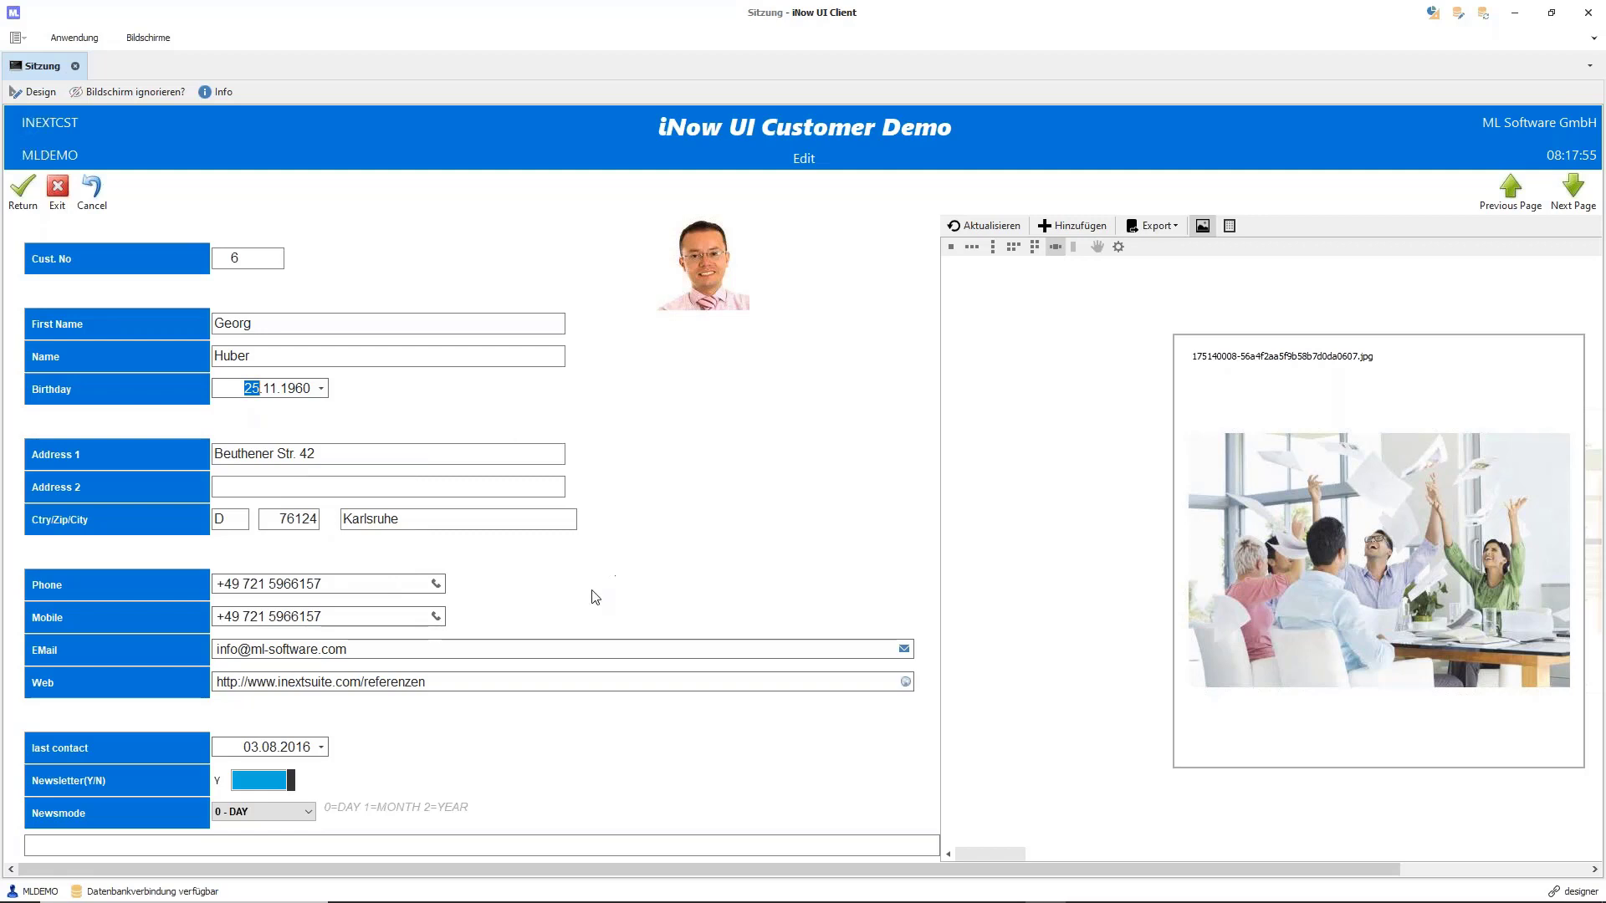
pyautogui.click(332, 584)
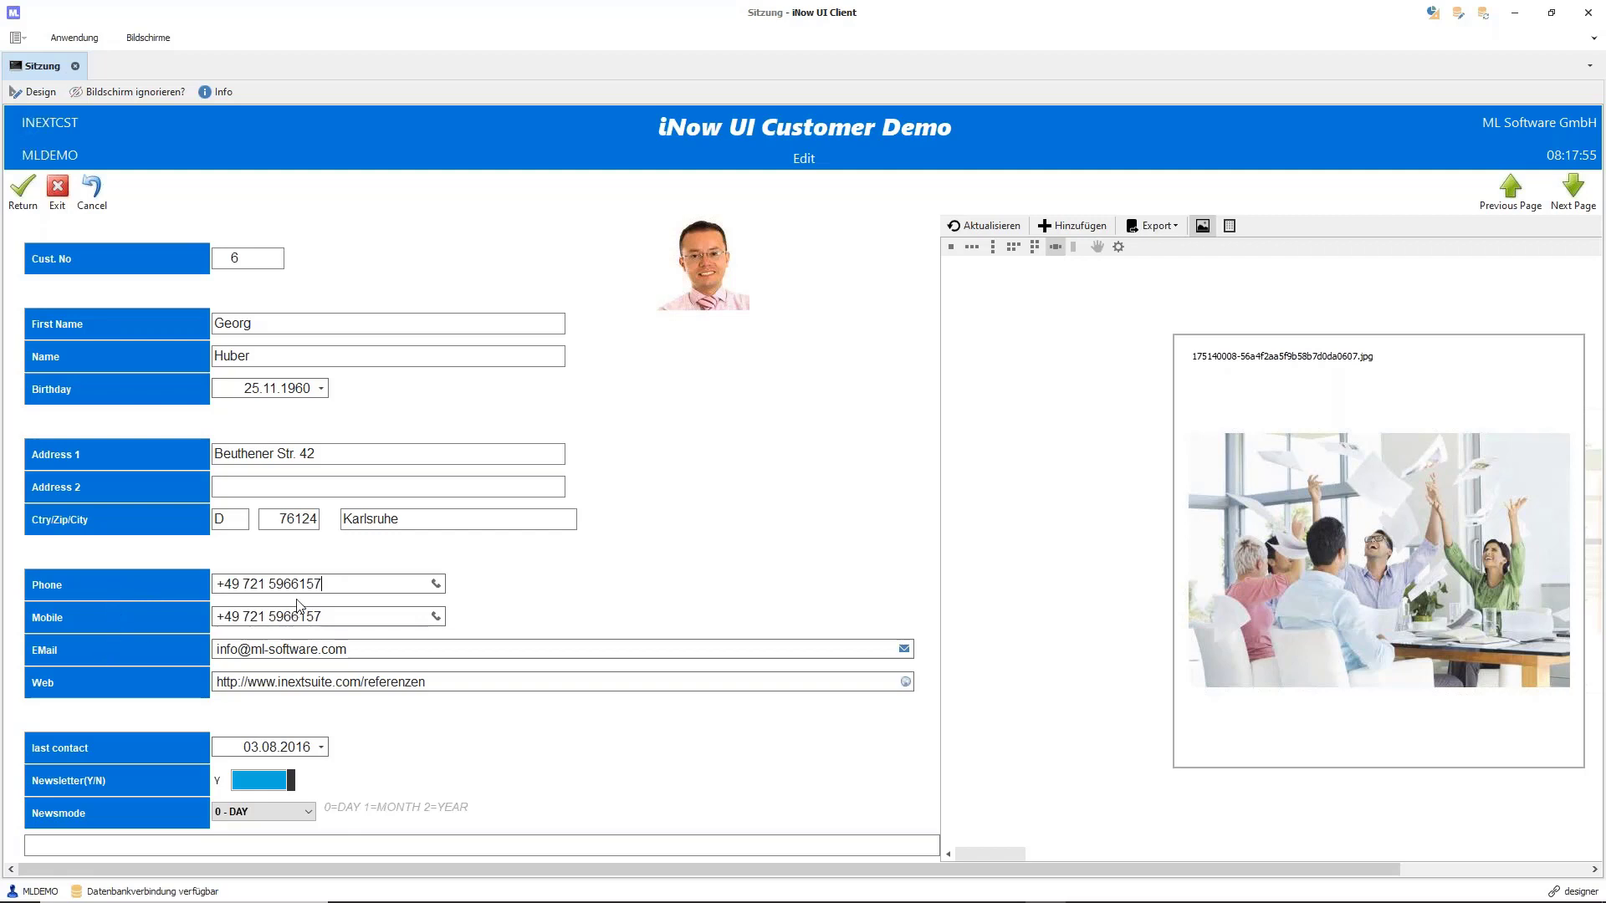
# Examine the Job Info field definitions of record format SCR2, including the PHONE field's reference file, library and record format
pyautogui.click(219, 94)
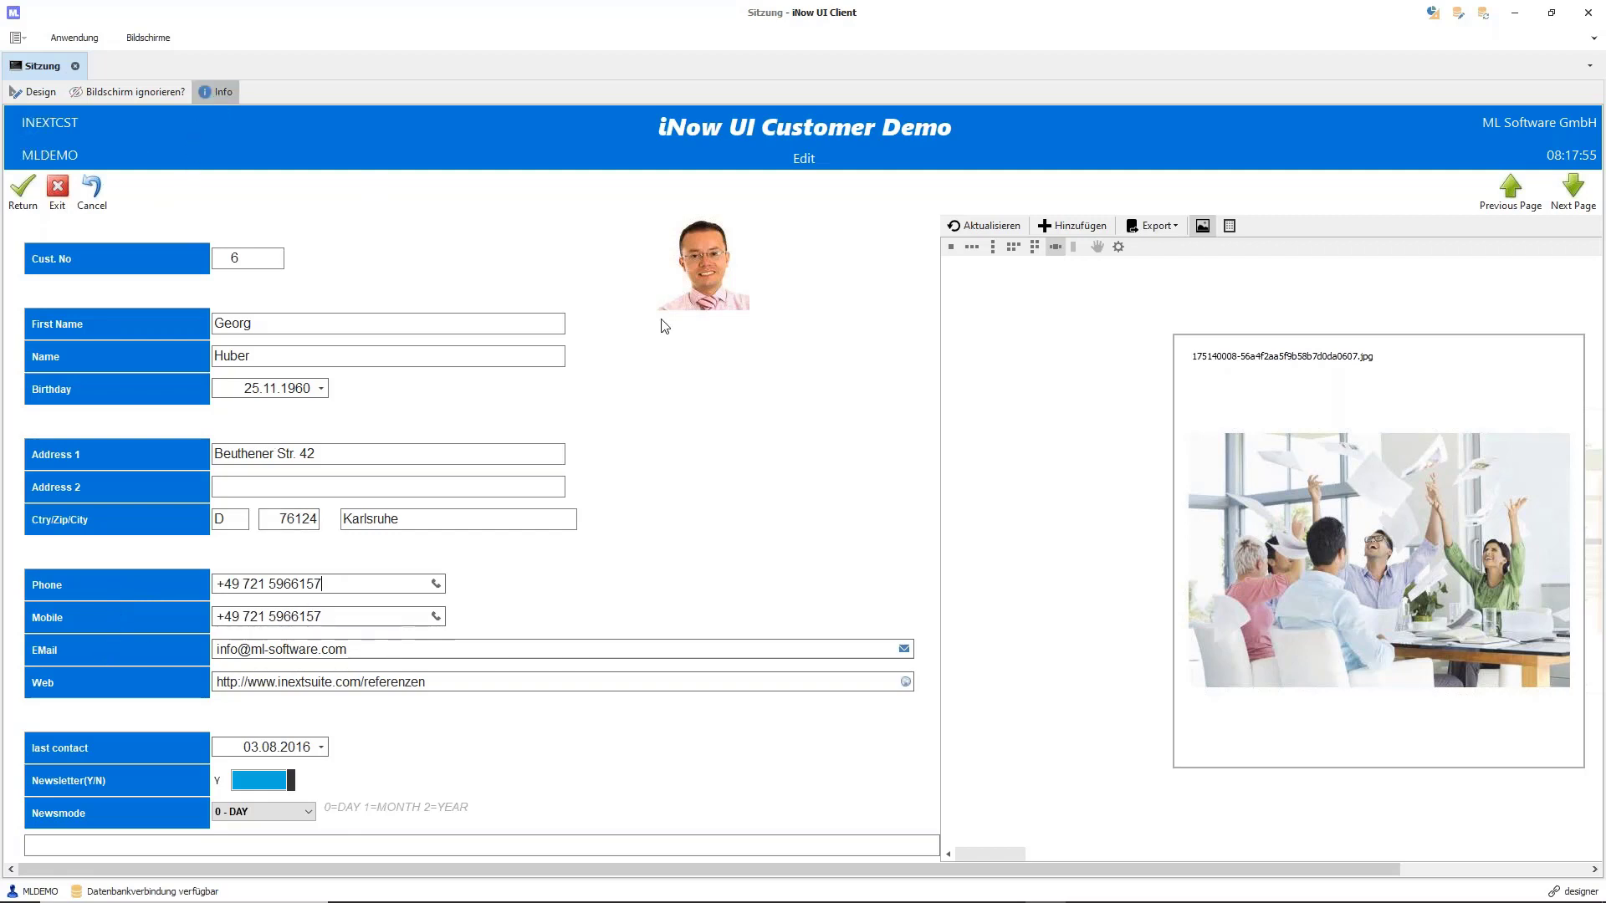
pyautogui.click(732, 187)
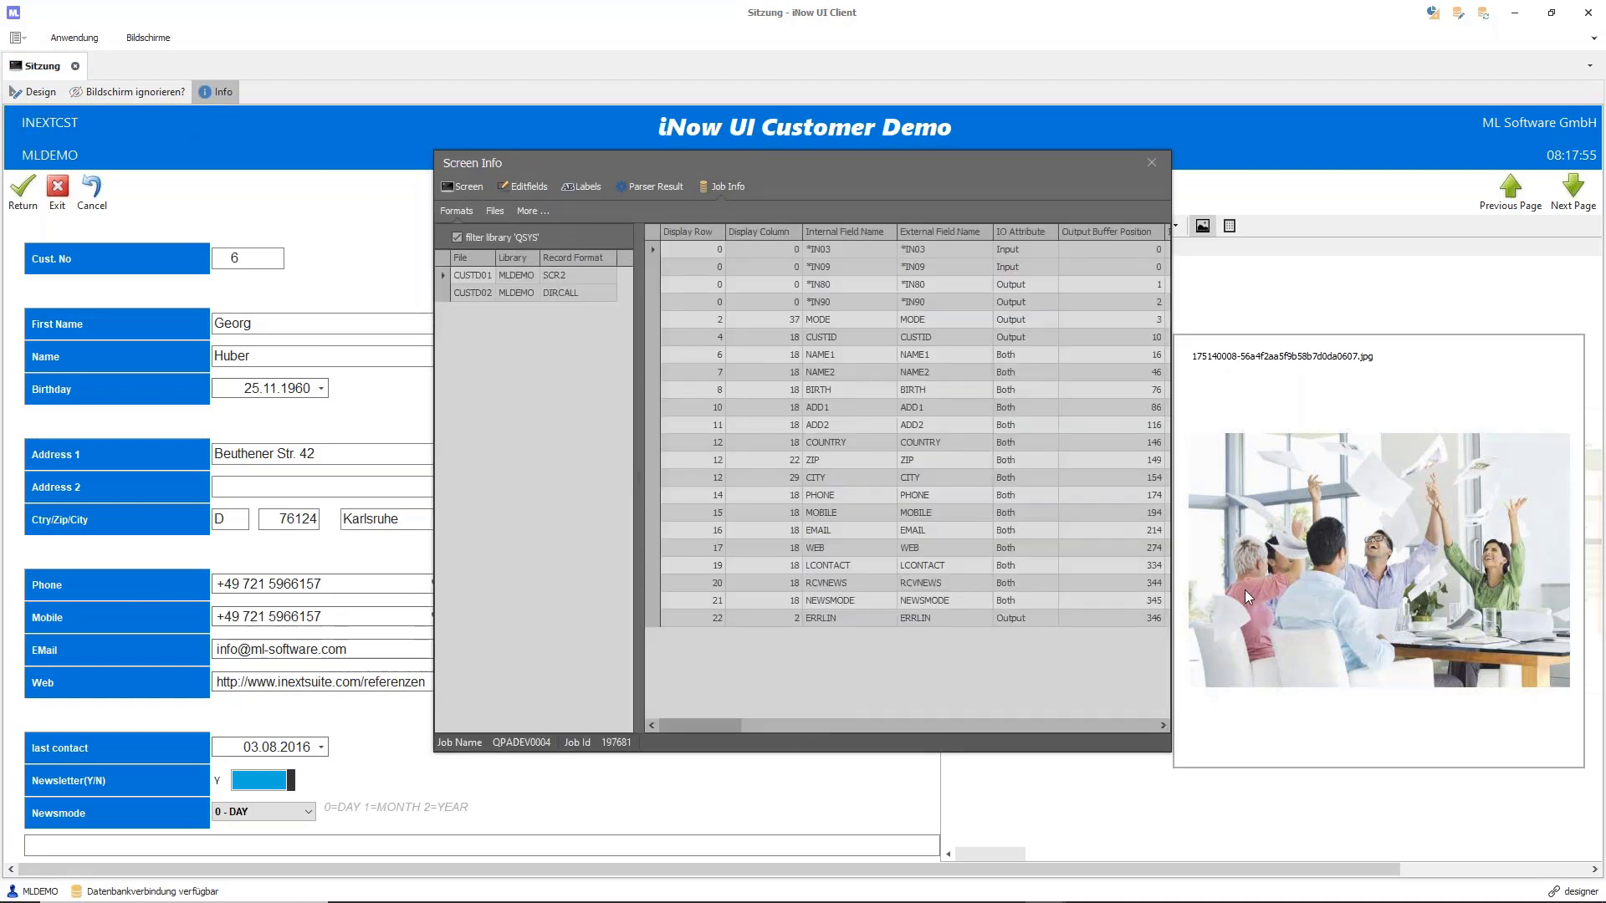
pyautogui.moveTo(1176, 573); pyautogui.dragTo(1492, 575)
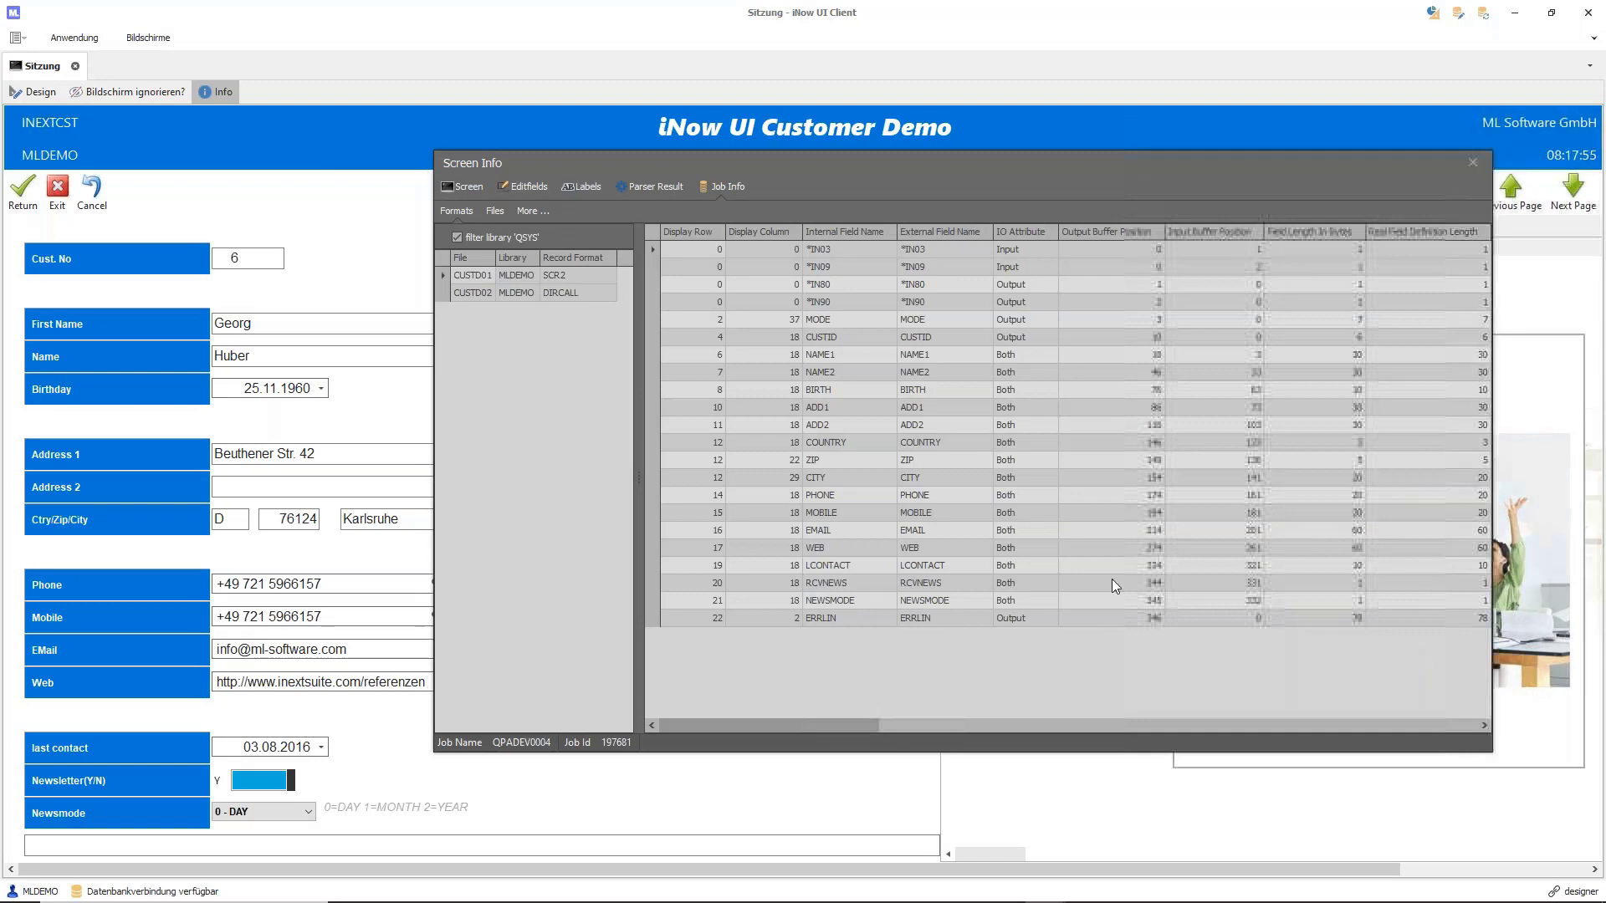
pyautogui.click(831, 500)
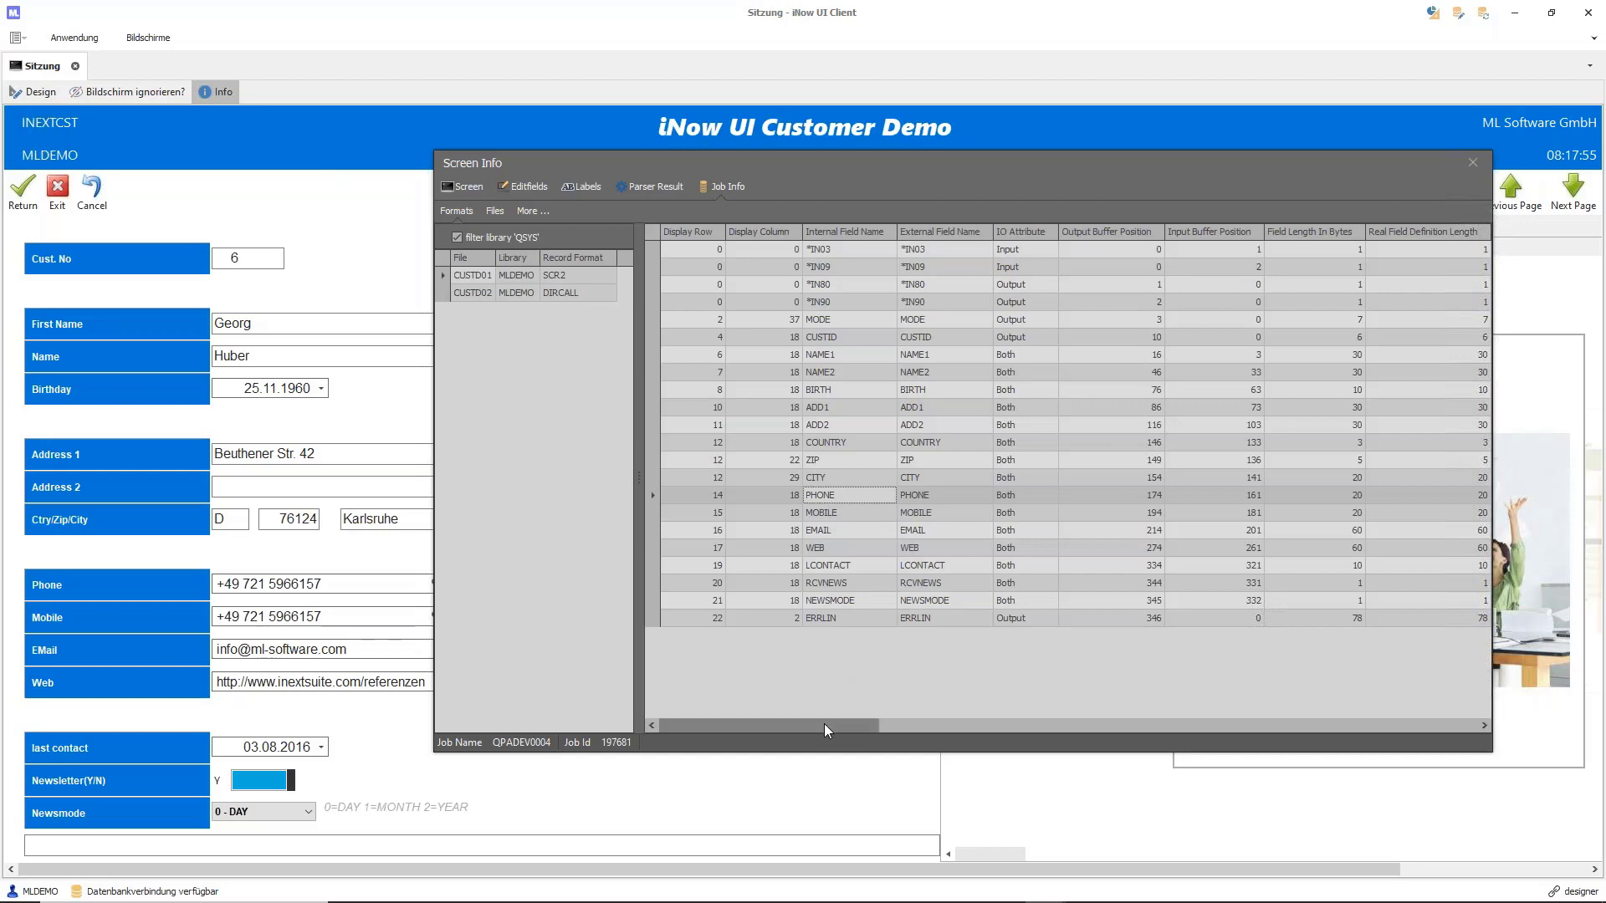
pyautogui.moveTo(828, 724); pyautogui.dragTo(1089, 702)
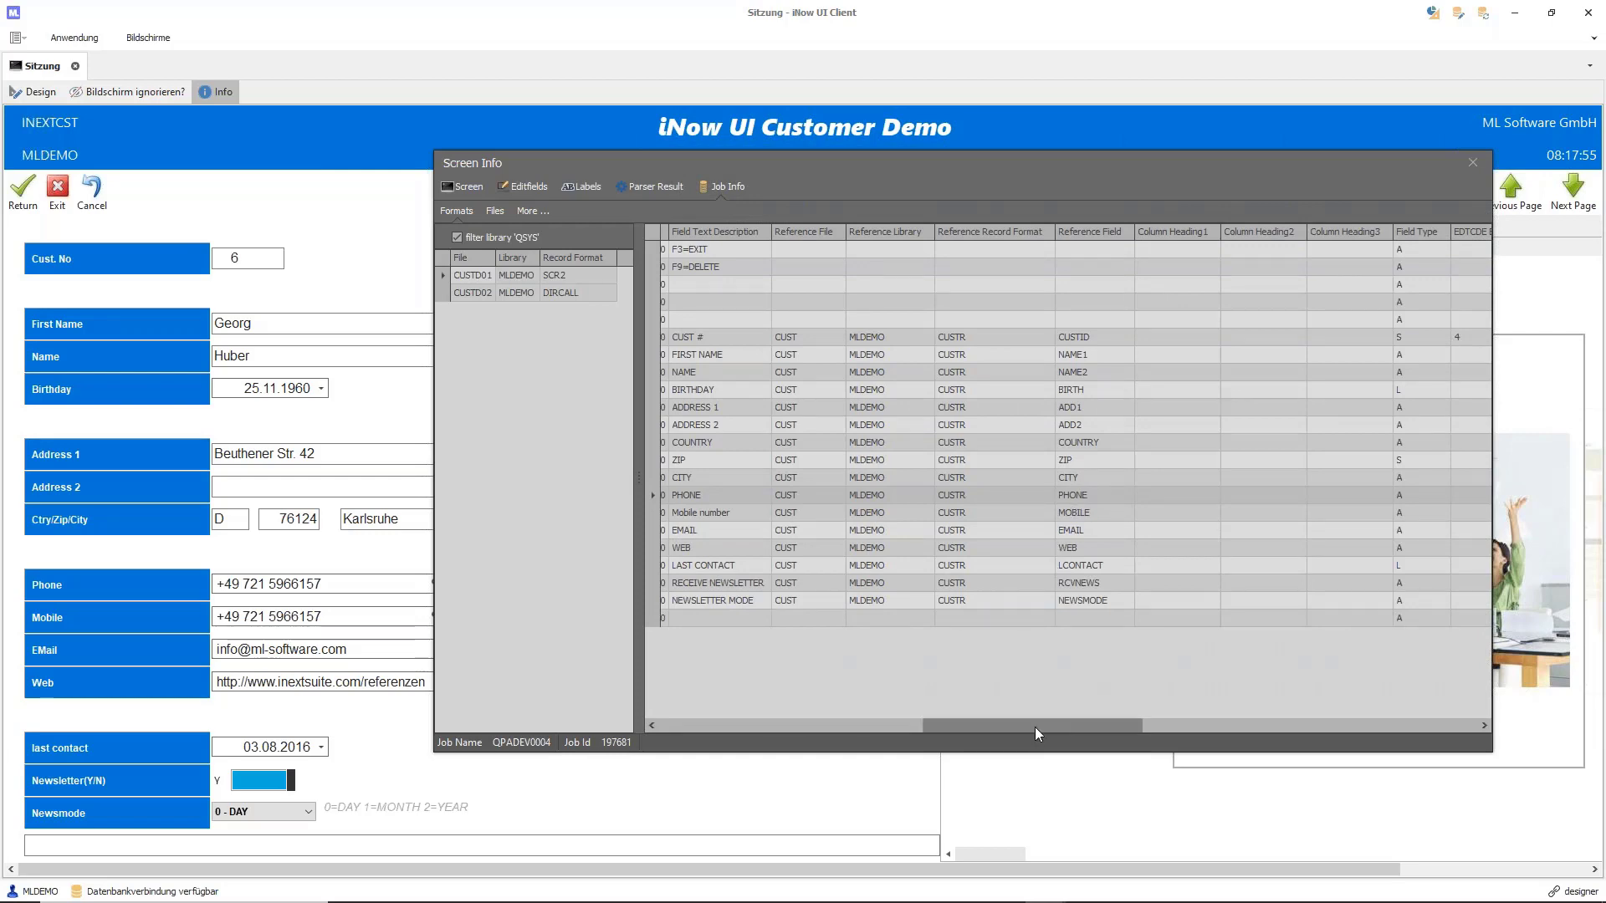
pyautogui.moveTo(1027, 728); pyautogui.dragTo(985, 728)
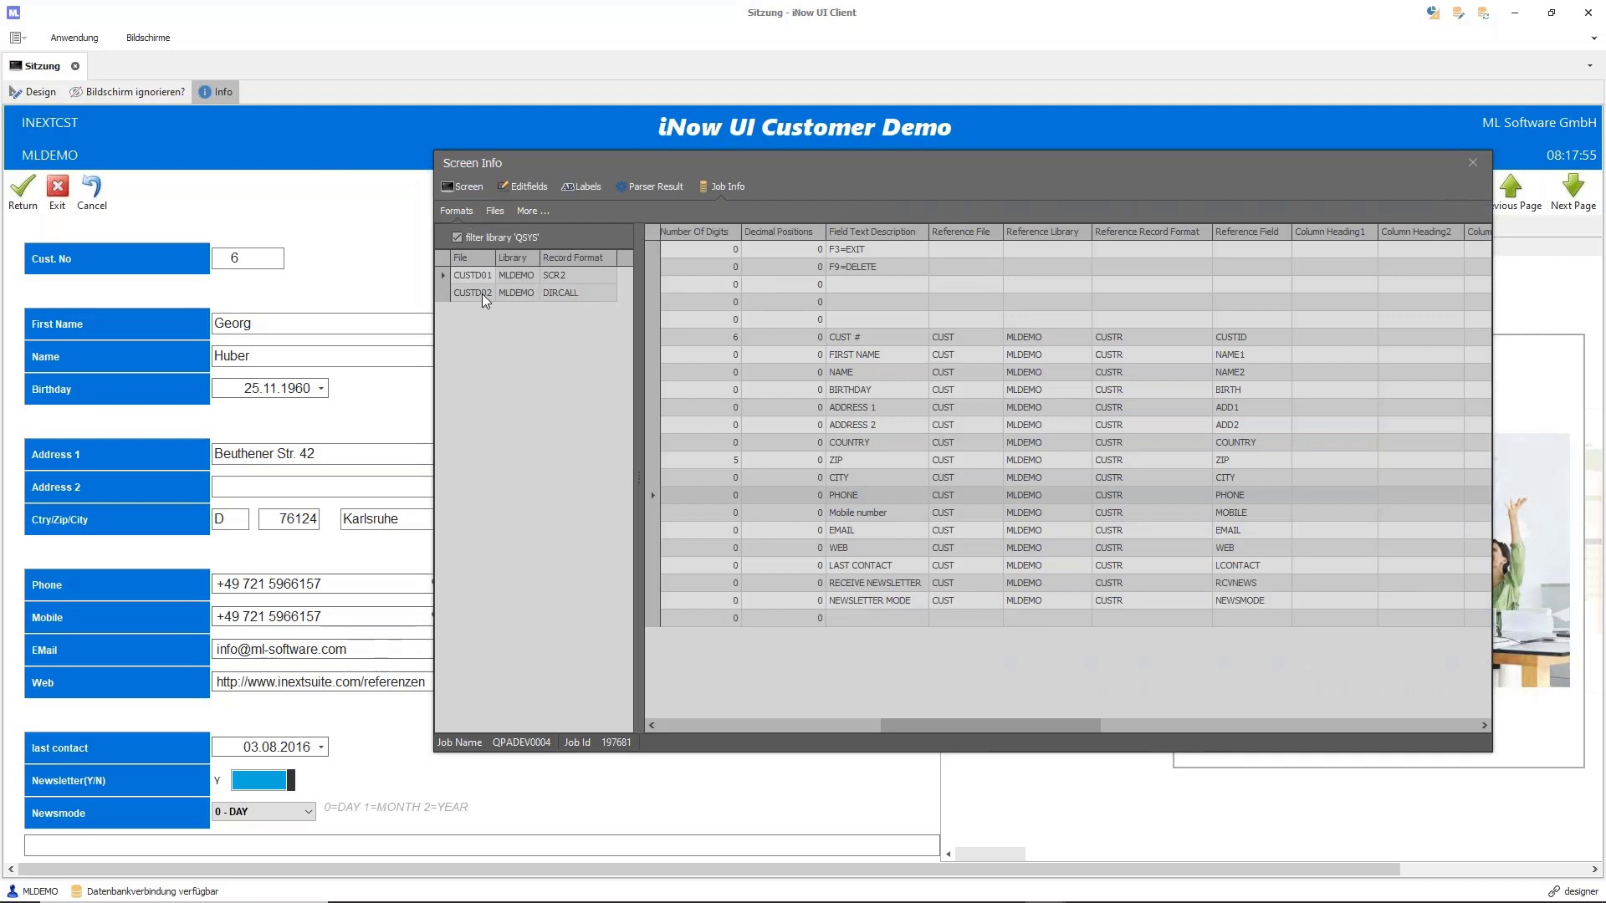
# Examine the current record of the CUST file in library MLDEMO, then close Screen Info
pyautogui.click(495, 213)
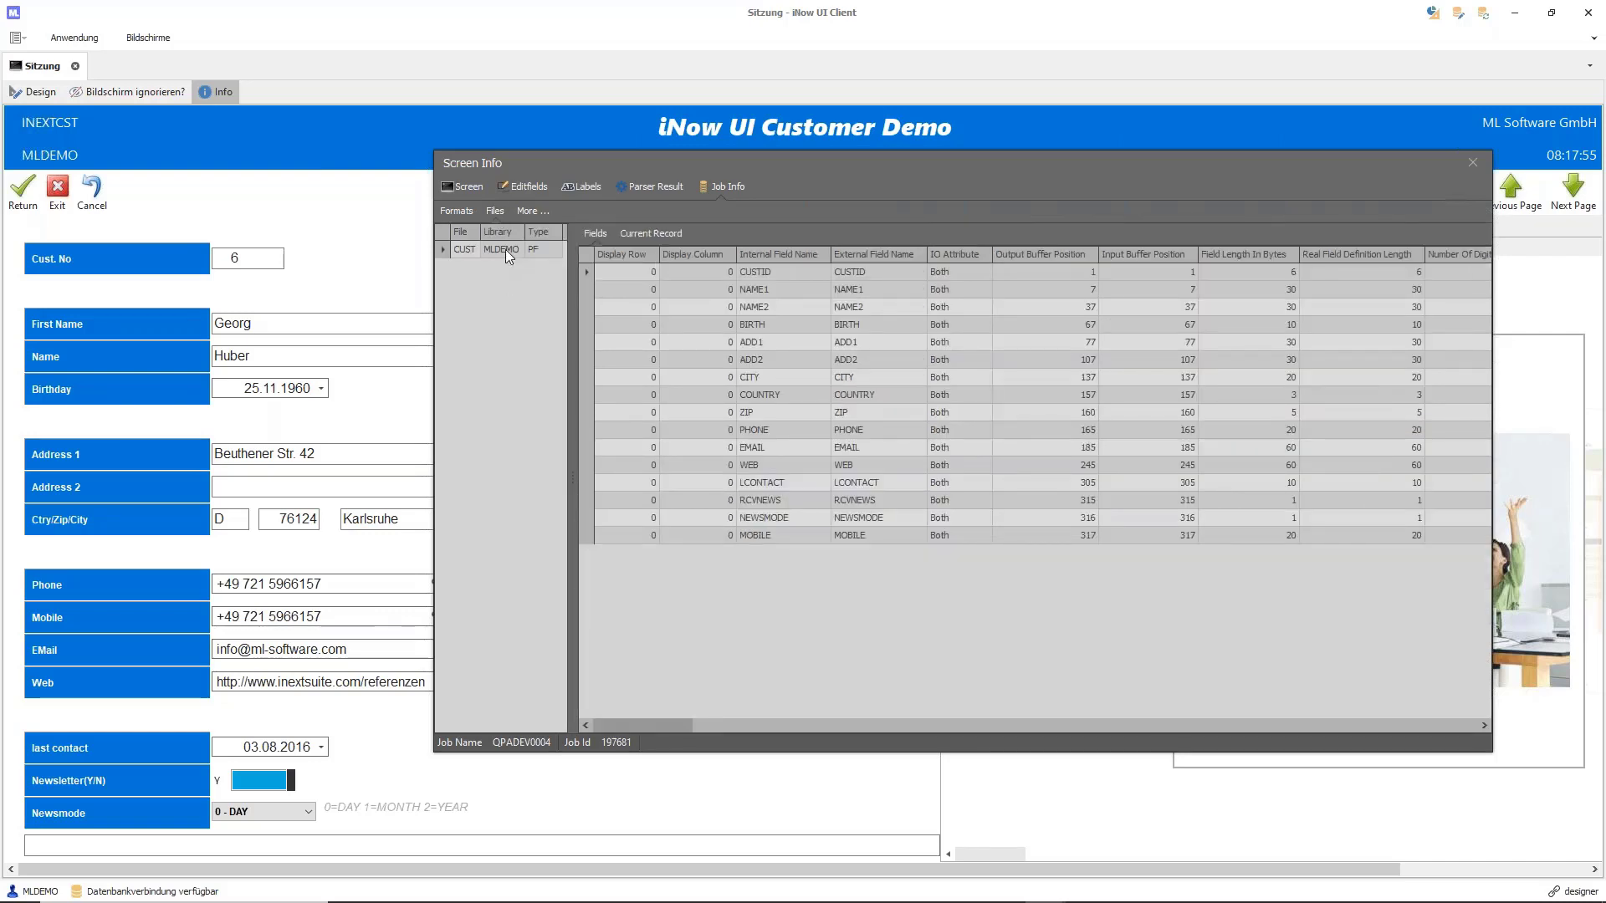
pyautogui.click(505, 249)
pyautogui.click(656, 234)
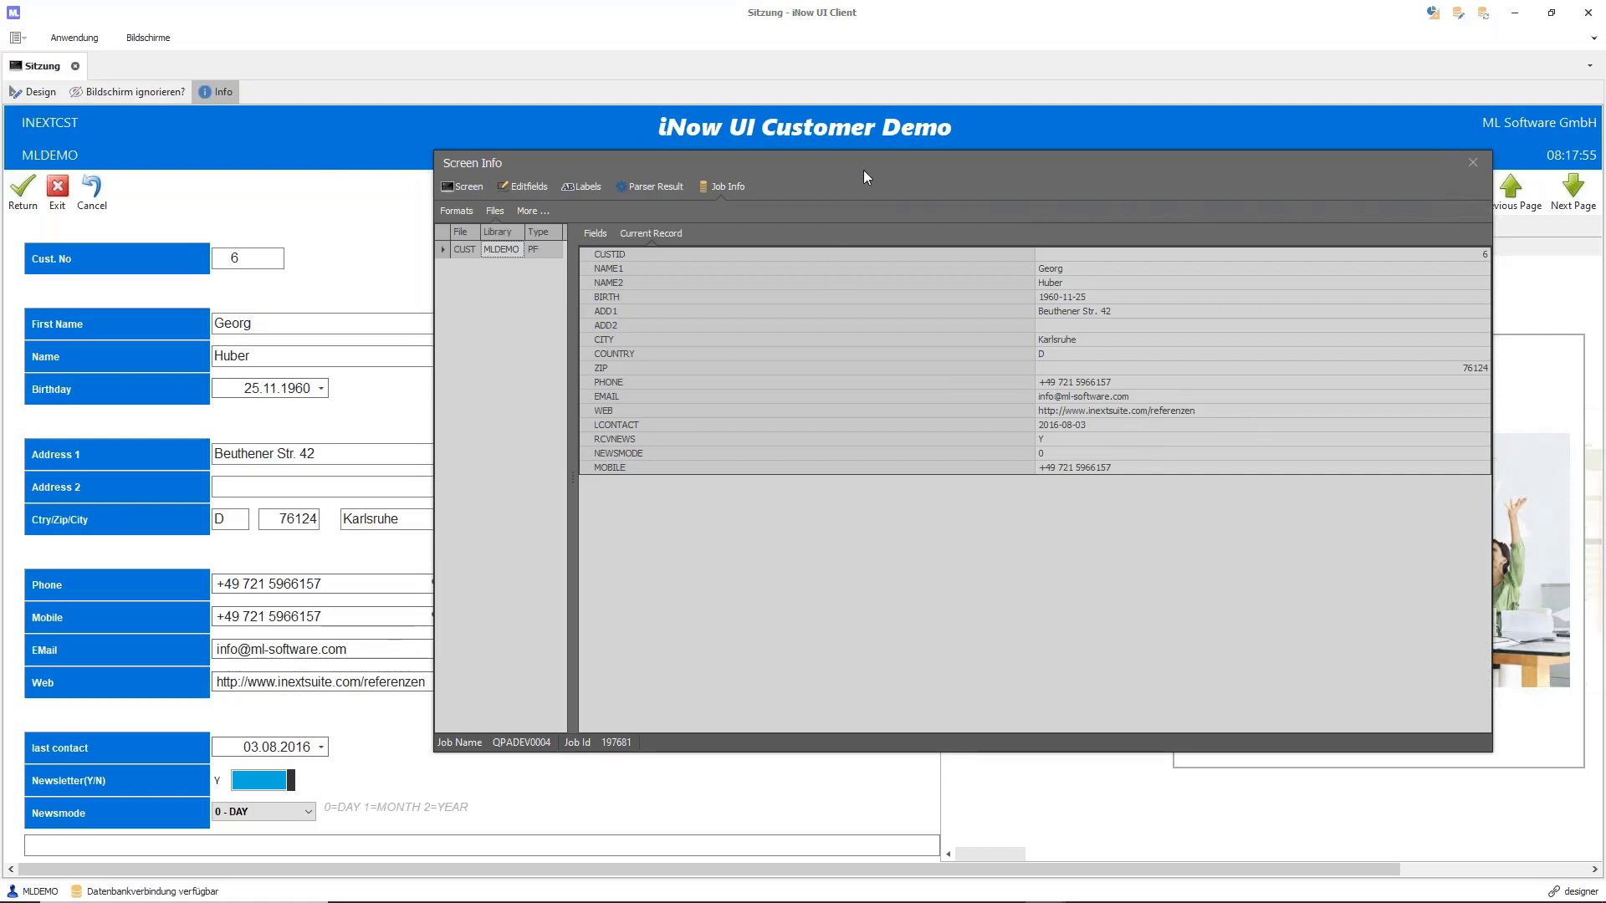
pyautogui.moveTo(867, 158); pyautogui.dragTo(784, 169)
pyautogui.click(1388, 178)
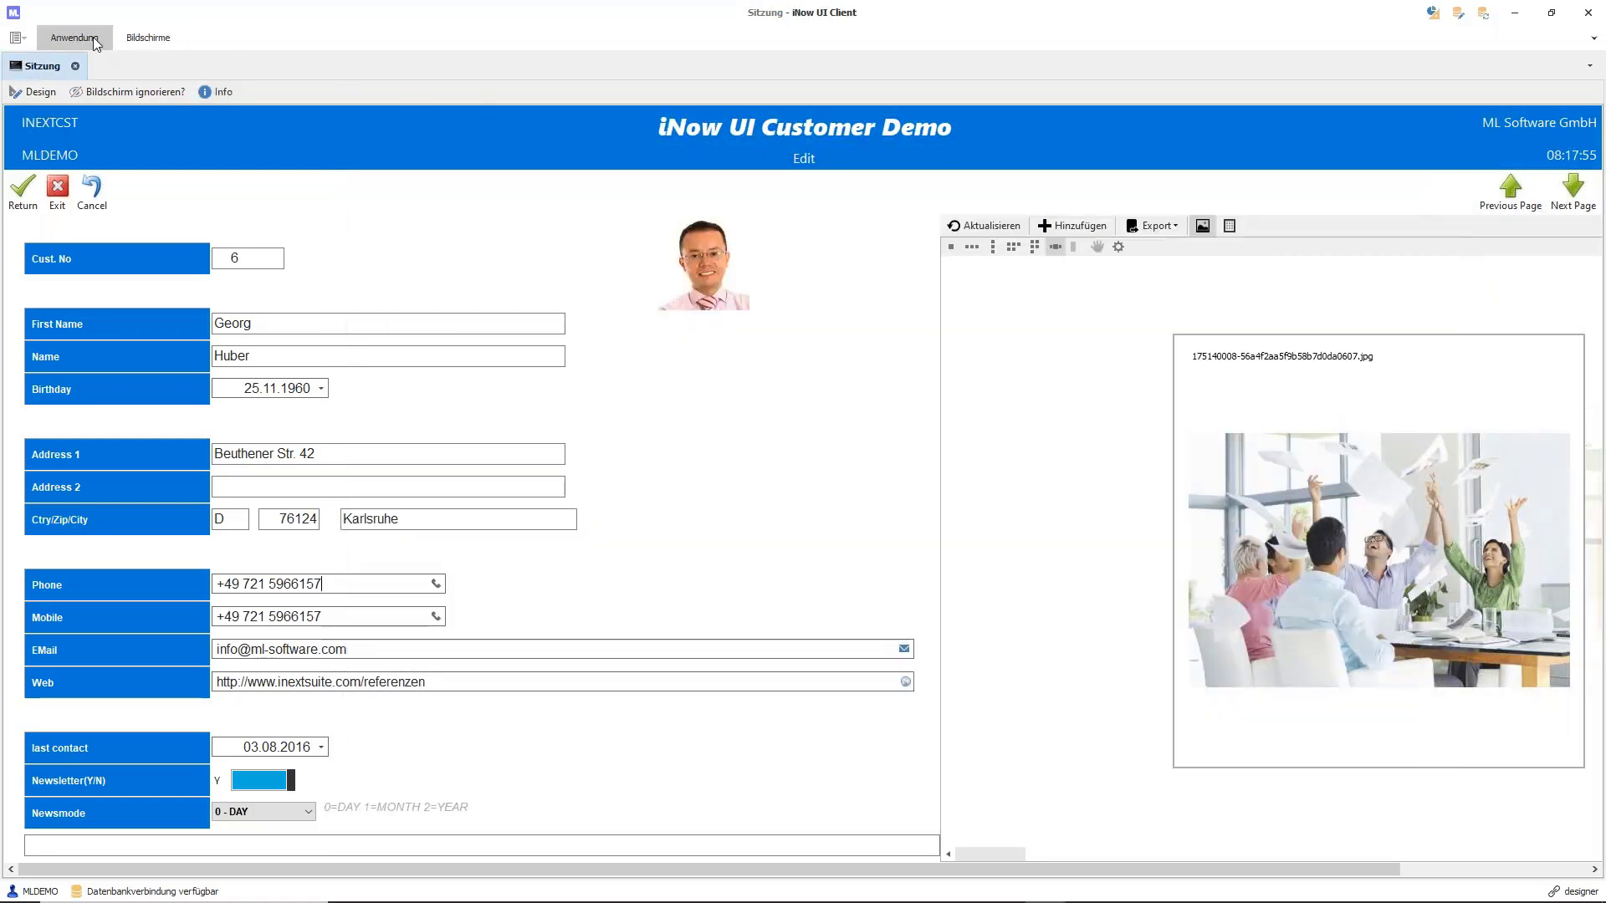
# Open the ML-Software YouTube channel from the designer resources, look through its uploaded videos, and minimize the browser
pyautogui.click(94, 43)
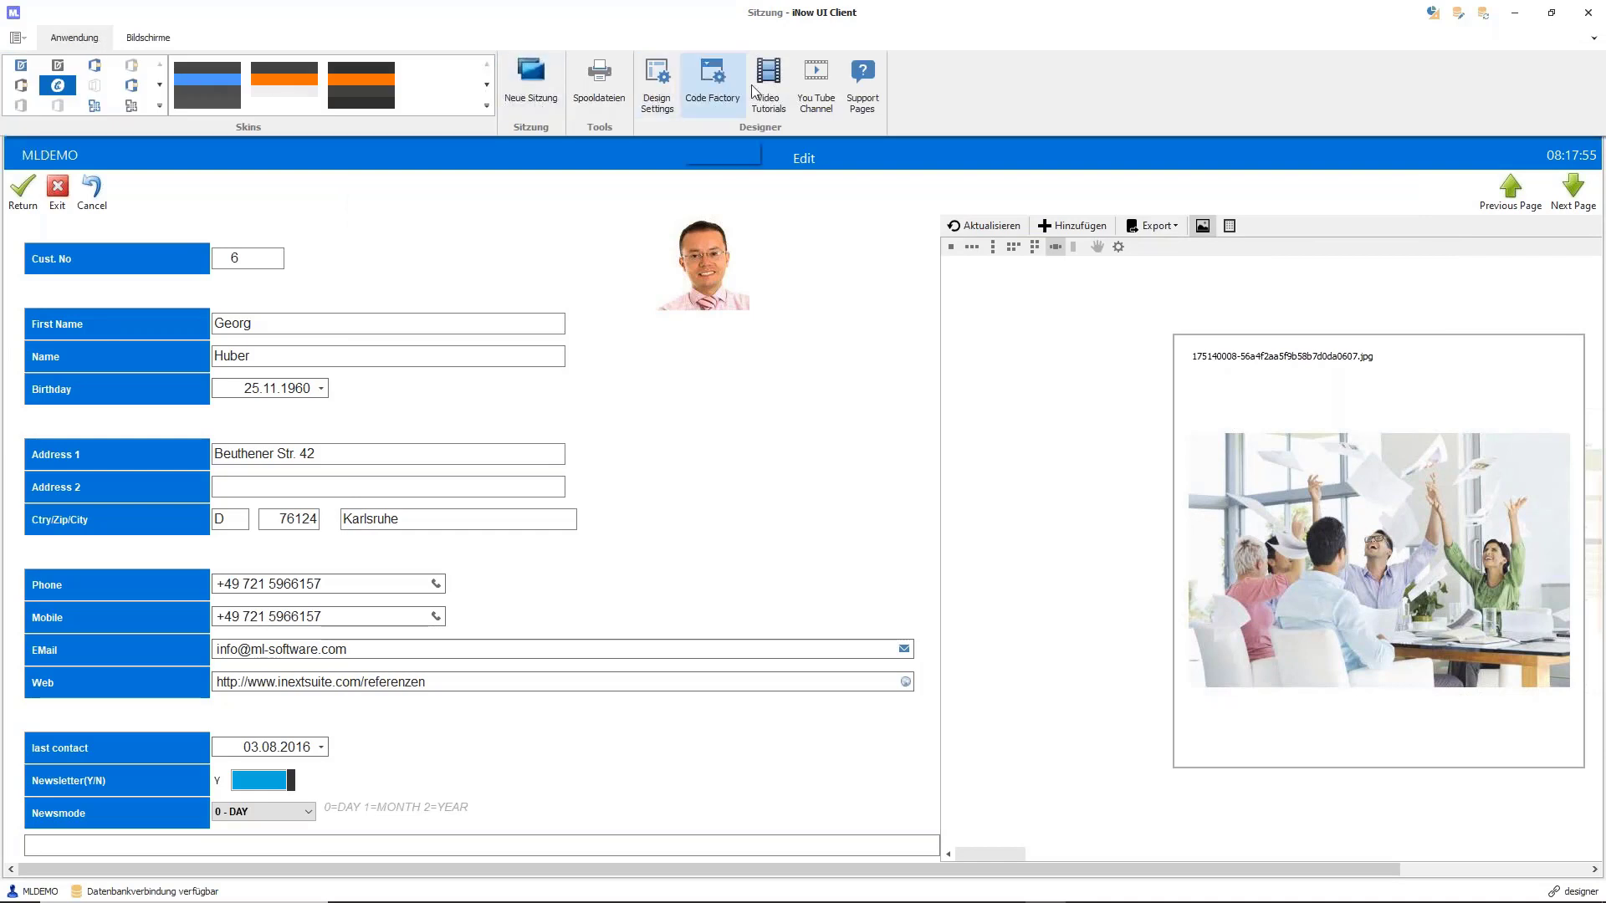
pyautogui.click(814, 79)
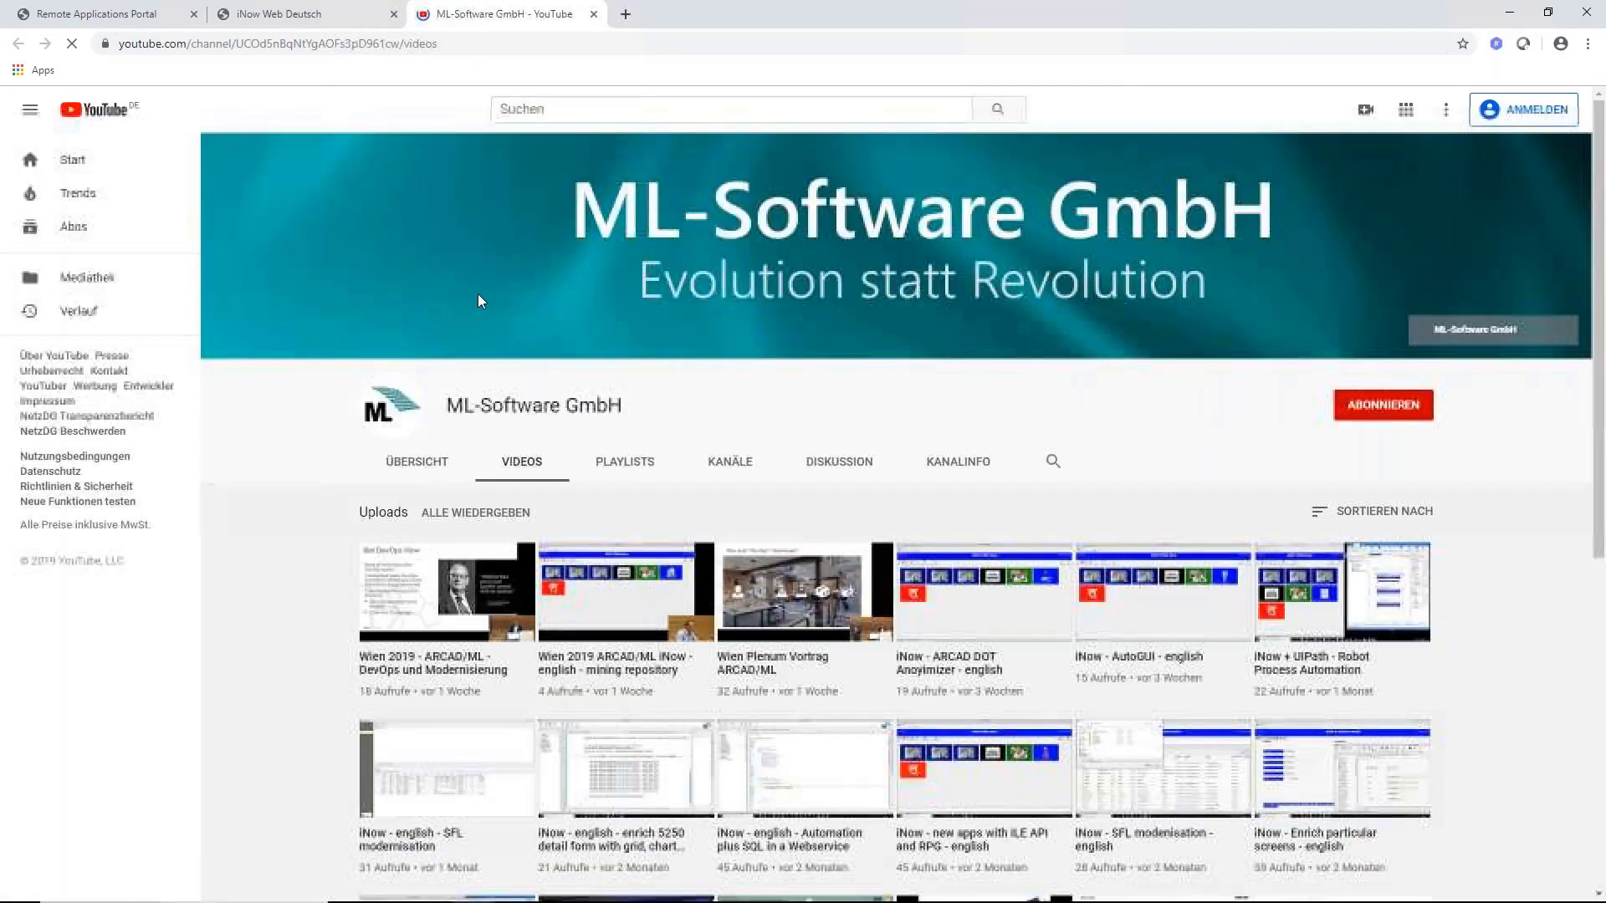
pyautogui.scroll(-6, 303, 583)
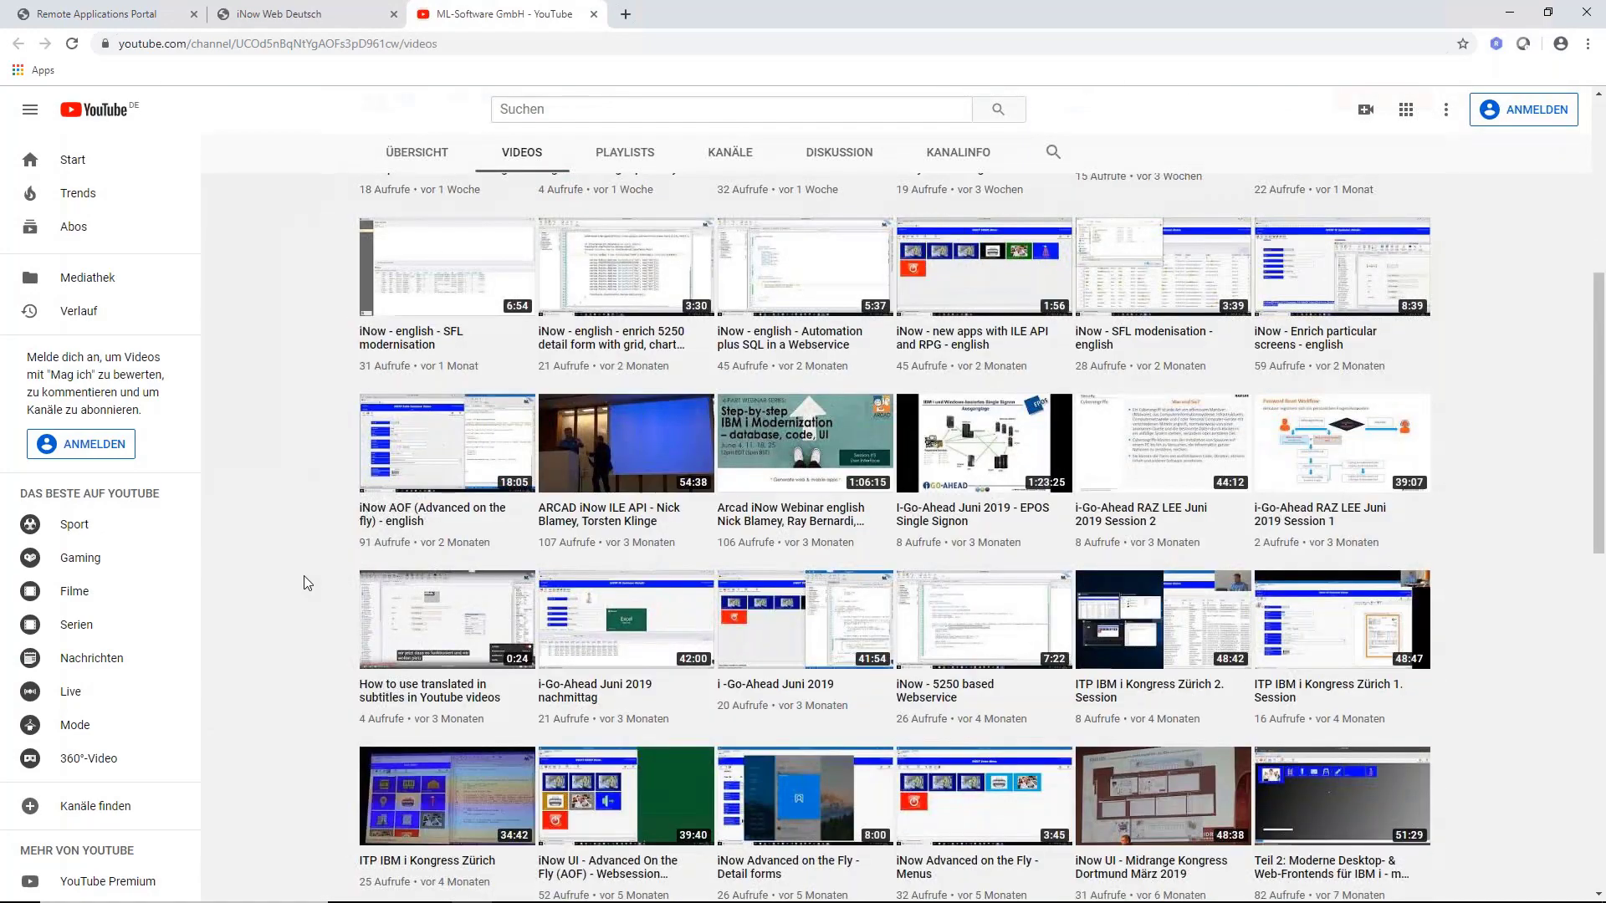
pyautogui.scroll(6, 303, 575)
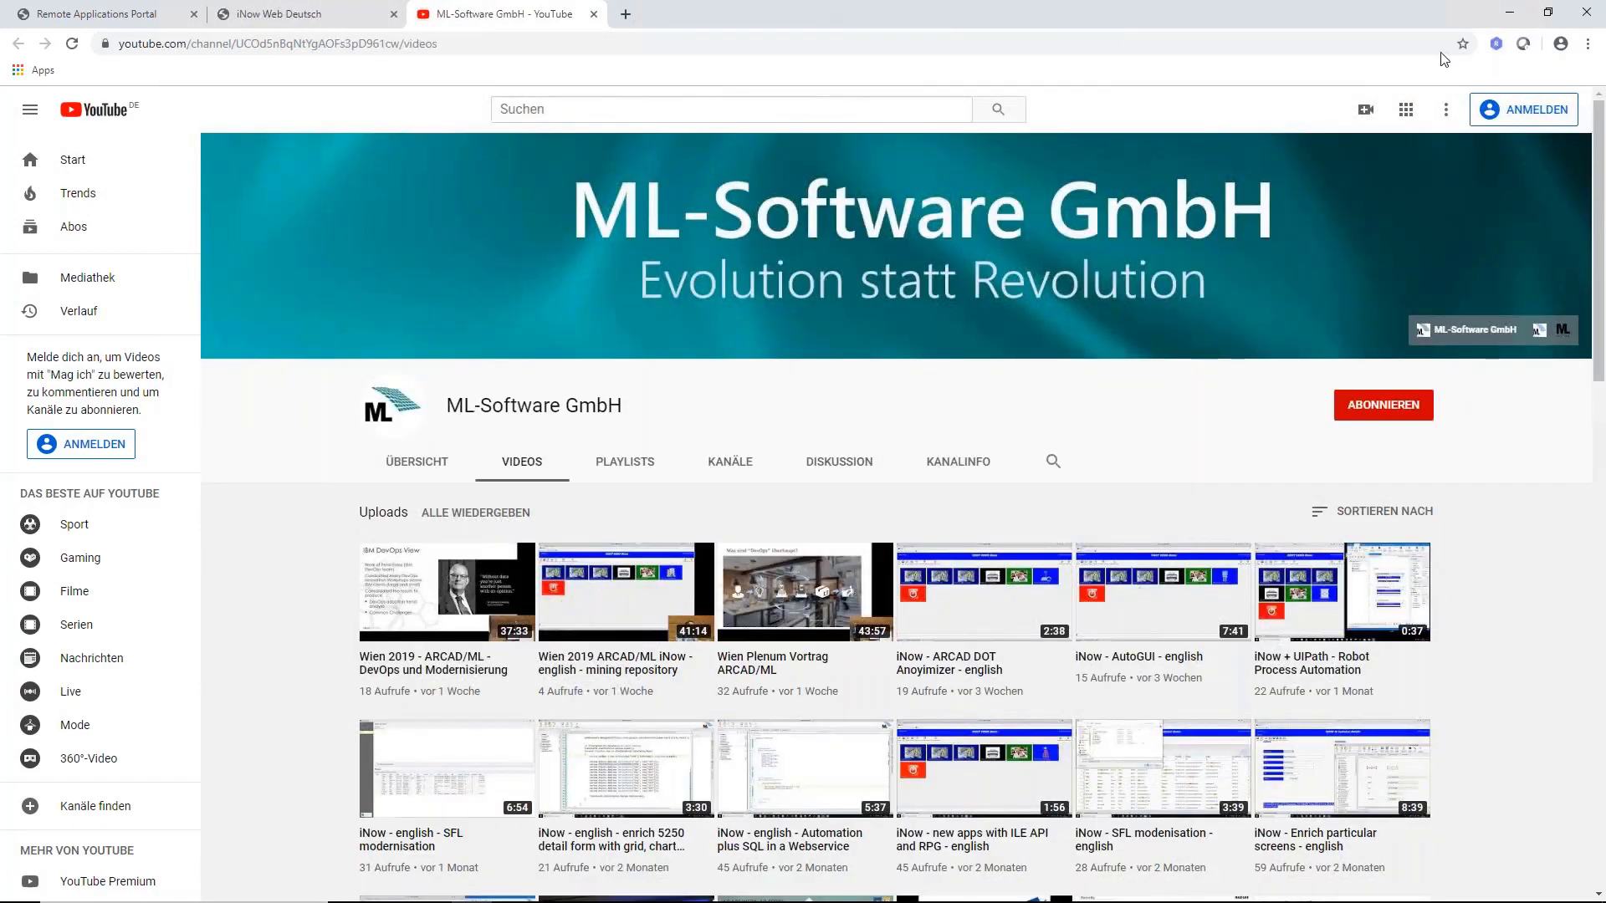
pyautogui.click(1515, 15)
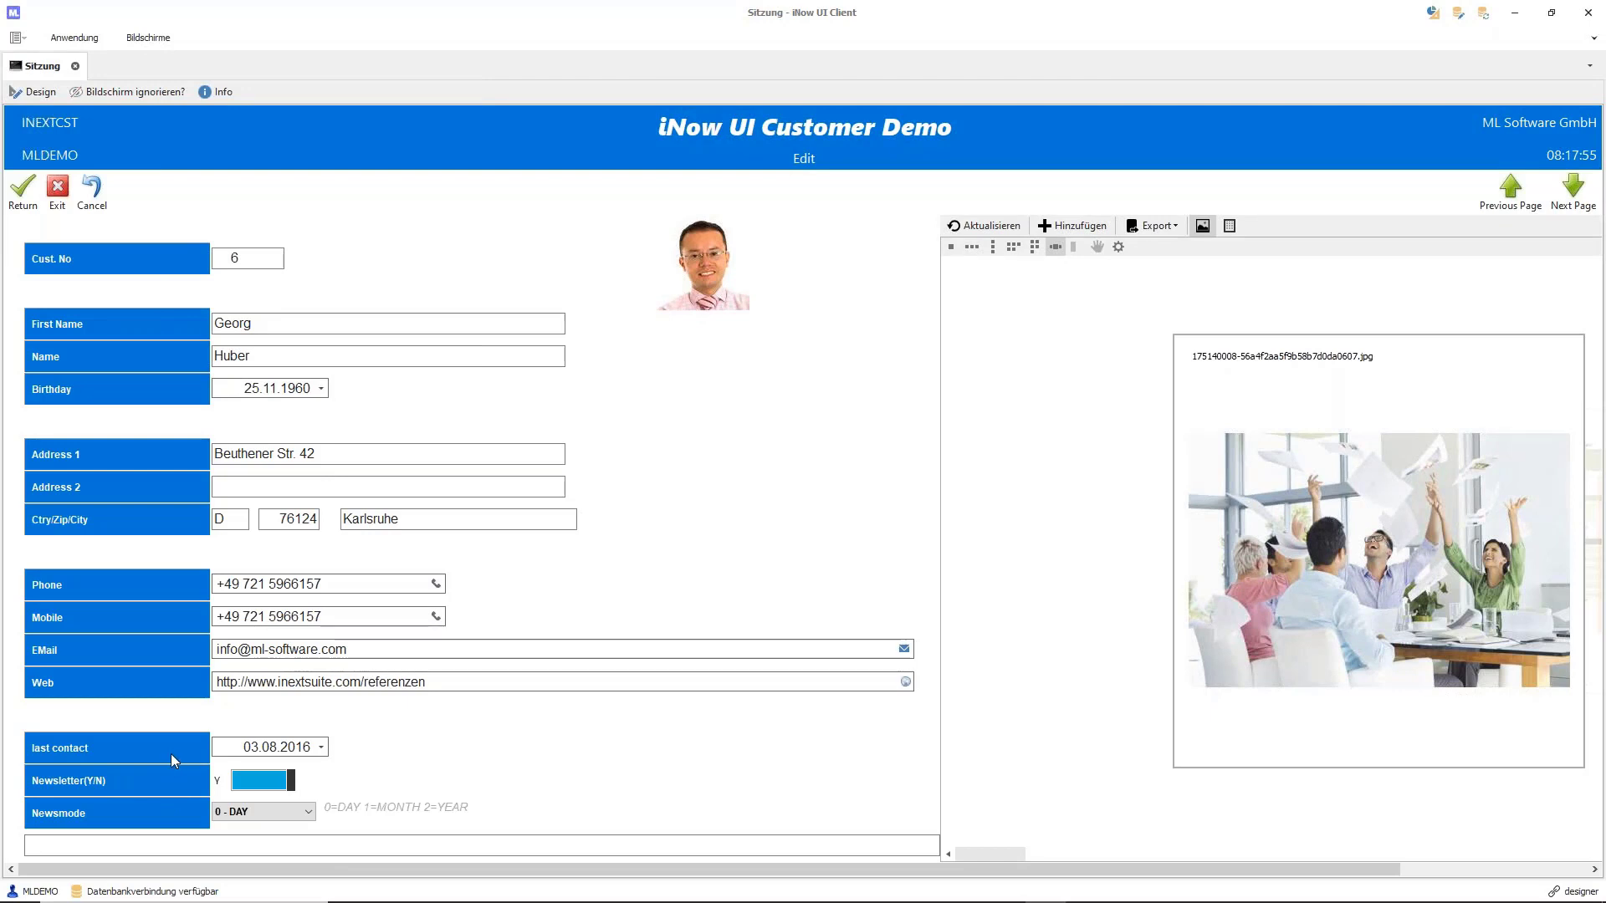
# Check the Newsletter(Y/N) switch and the Newsmode choices, keeping 0 - DAY
pyautogui.click(246, 781)
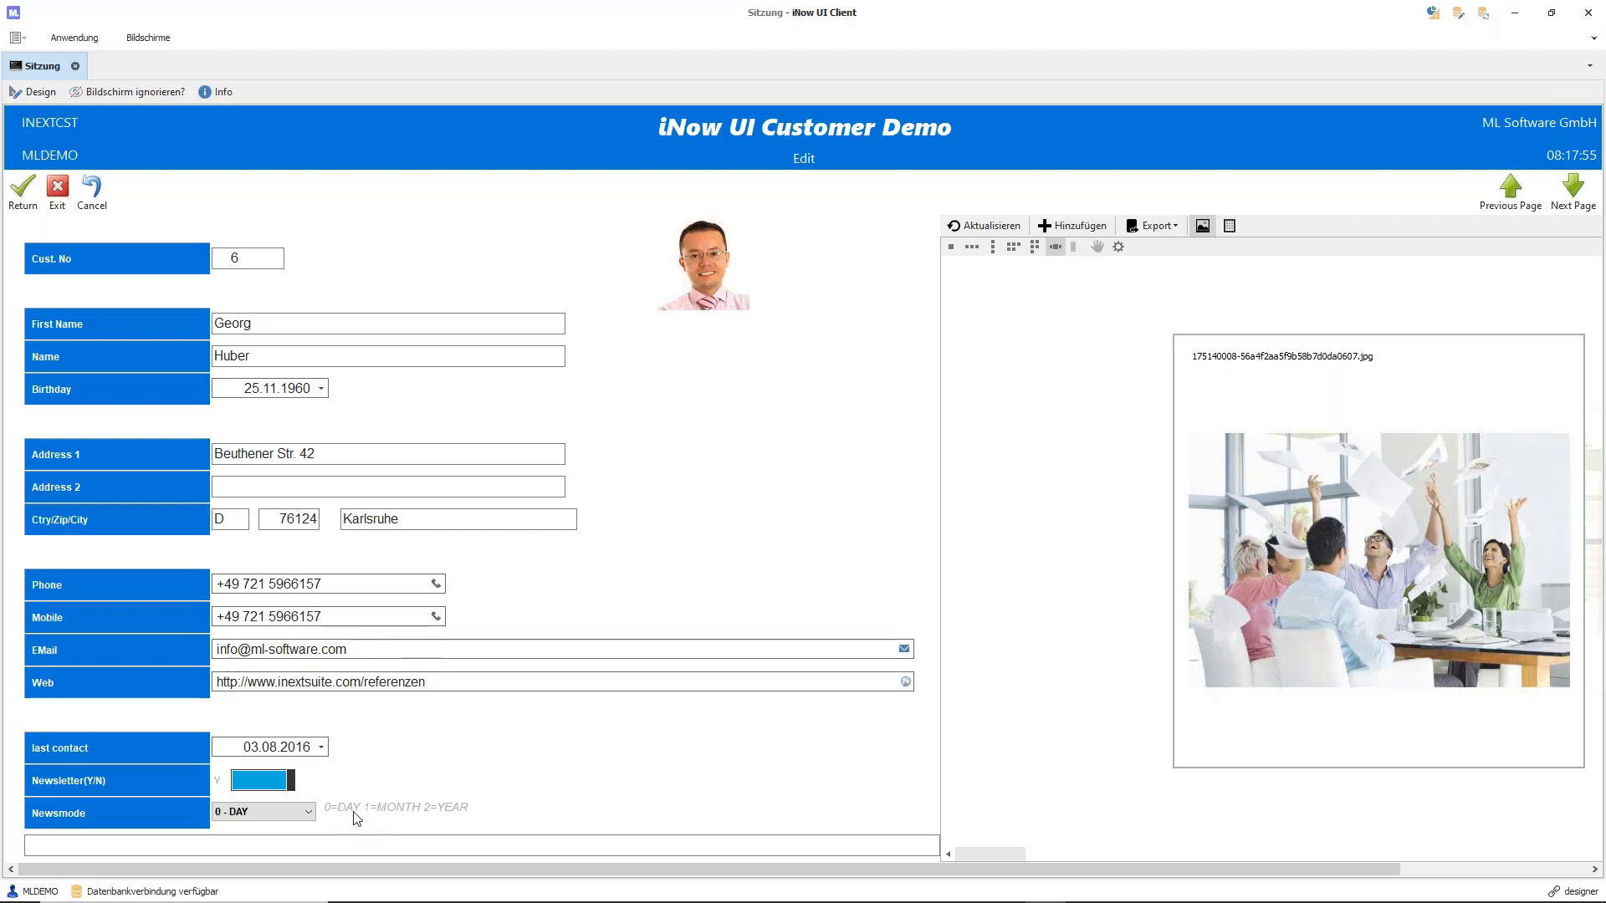
pyautogui.click(308, 813)
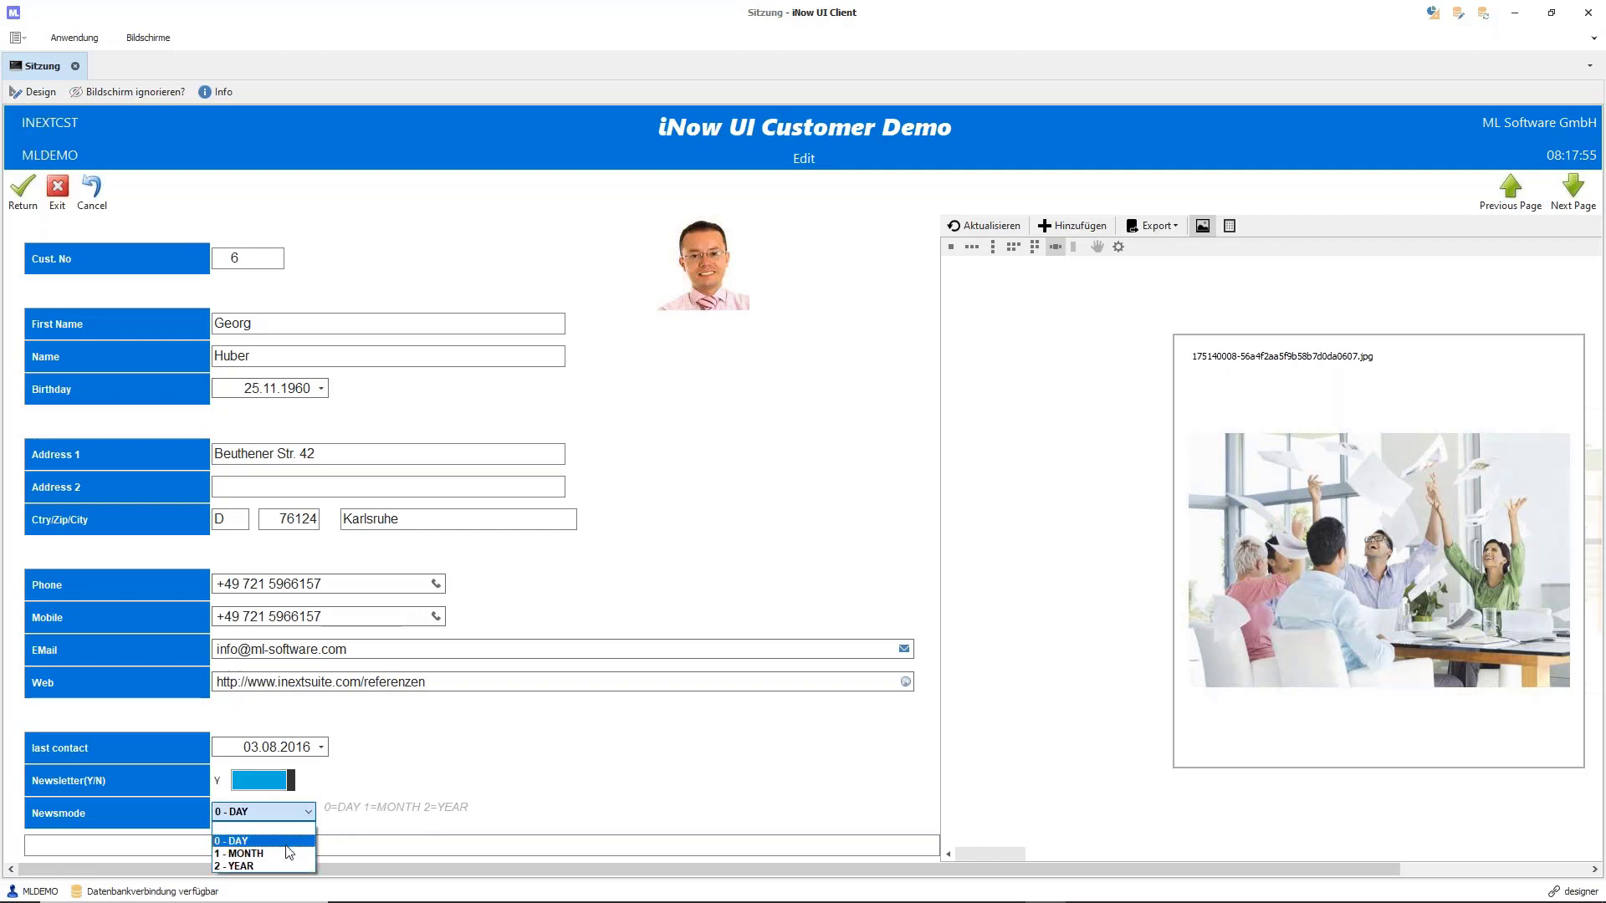
pyautogui.click(287, 841)
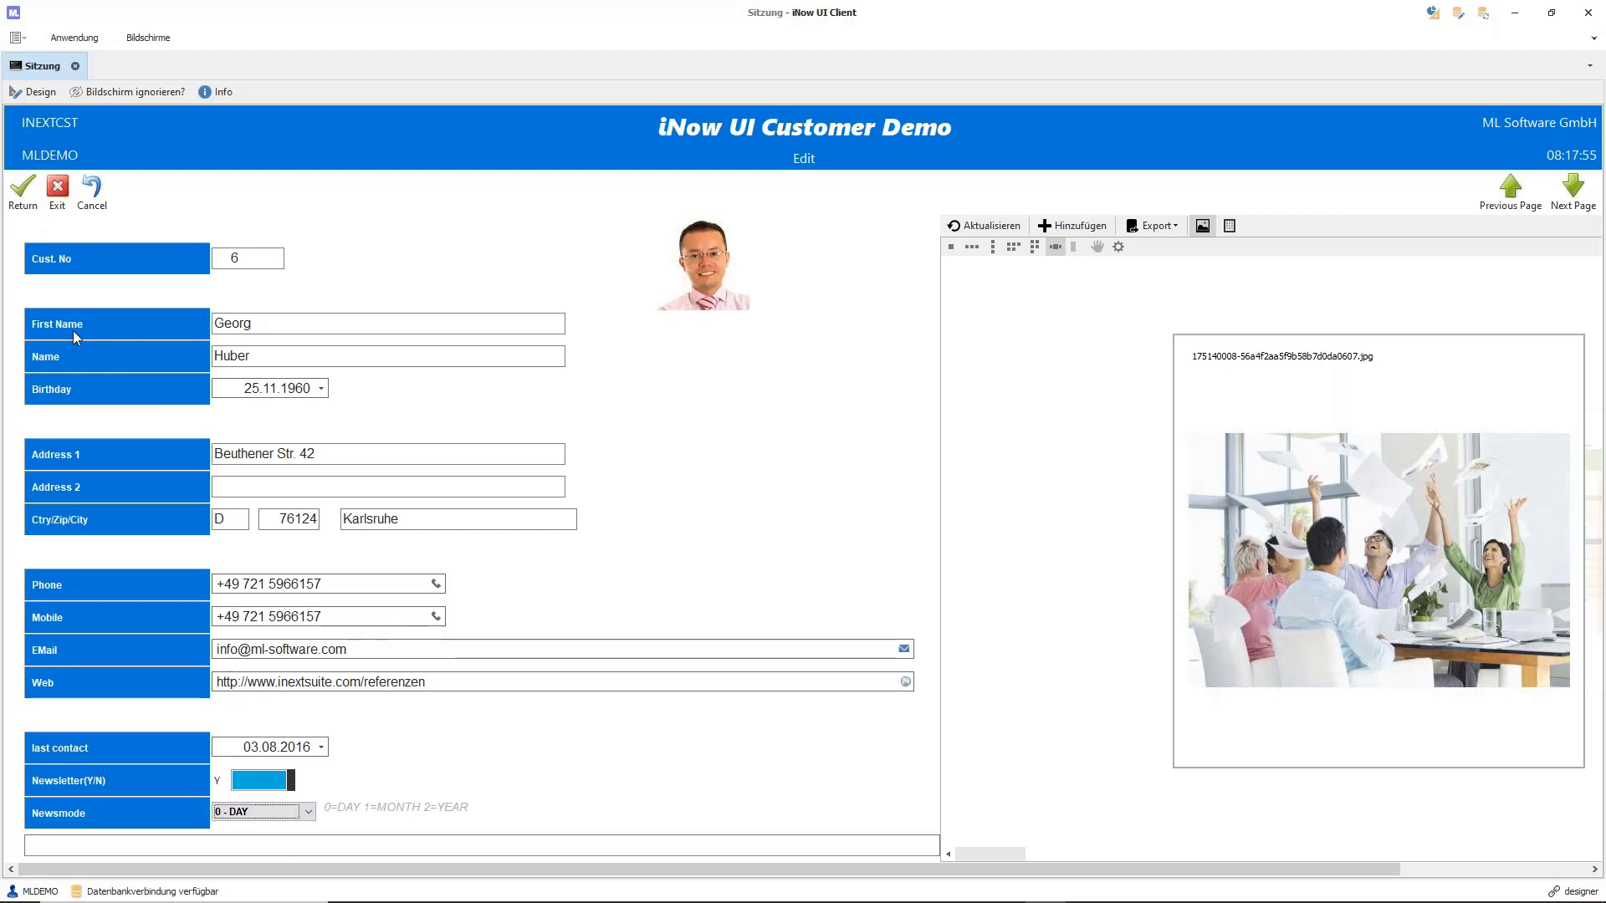
# Exit the customer record, keep Action at U - Update, and leave the customer dialog for the iNEXT DEMO Menu
pyautogui.click(57, 188)
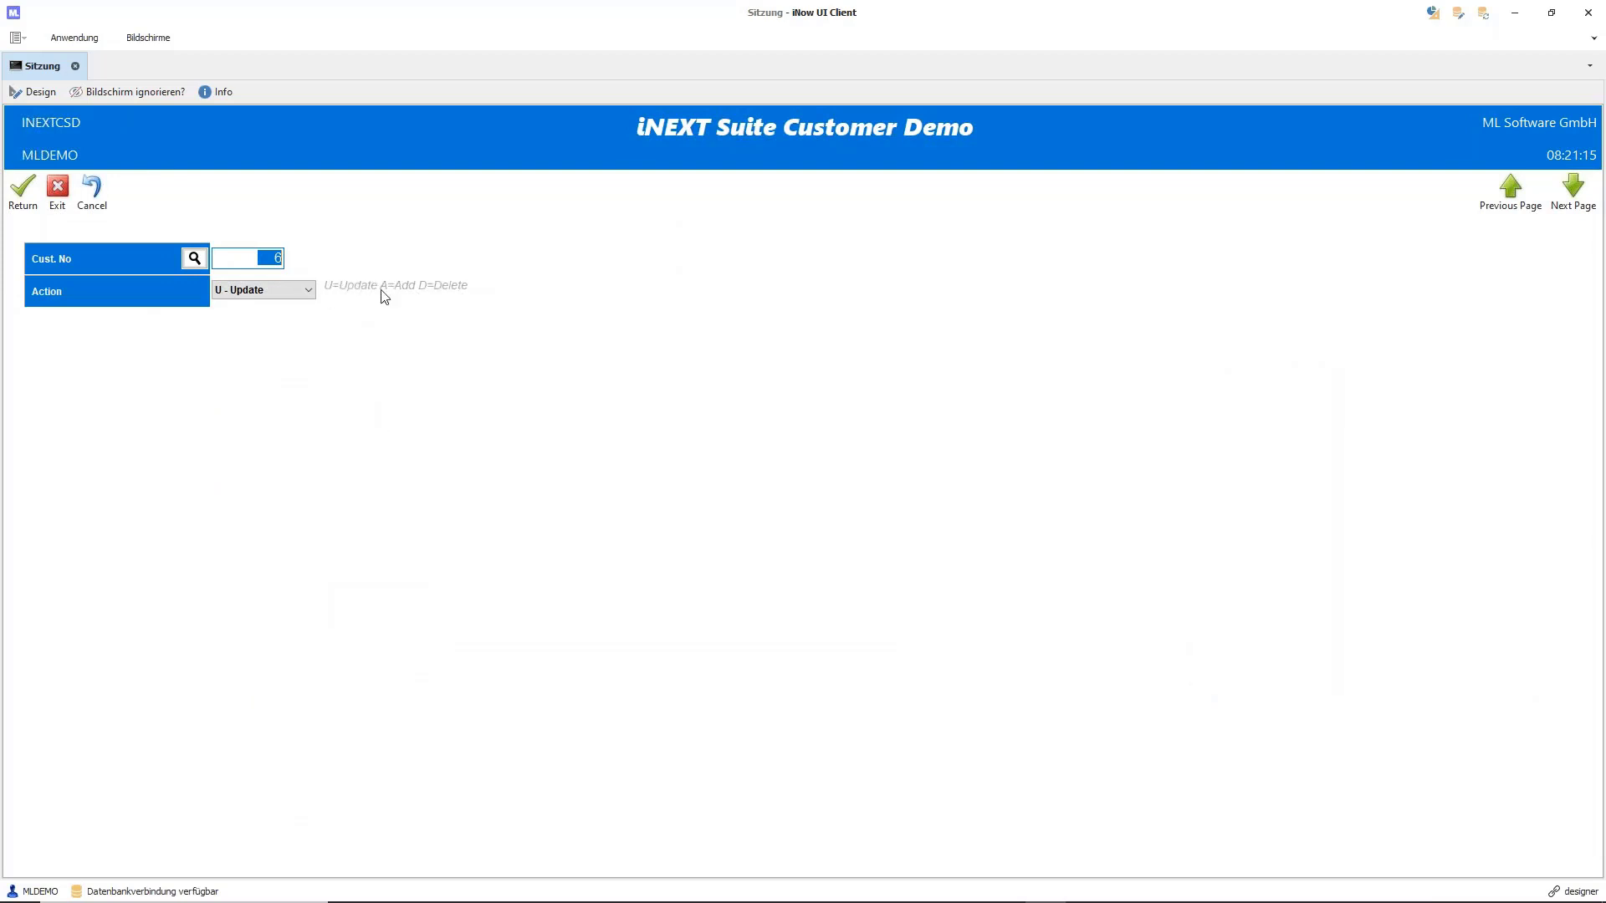
pyautogui.click(310, 292)
pyautogui.click(309, 292)
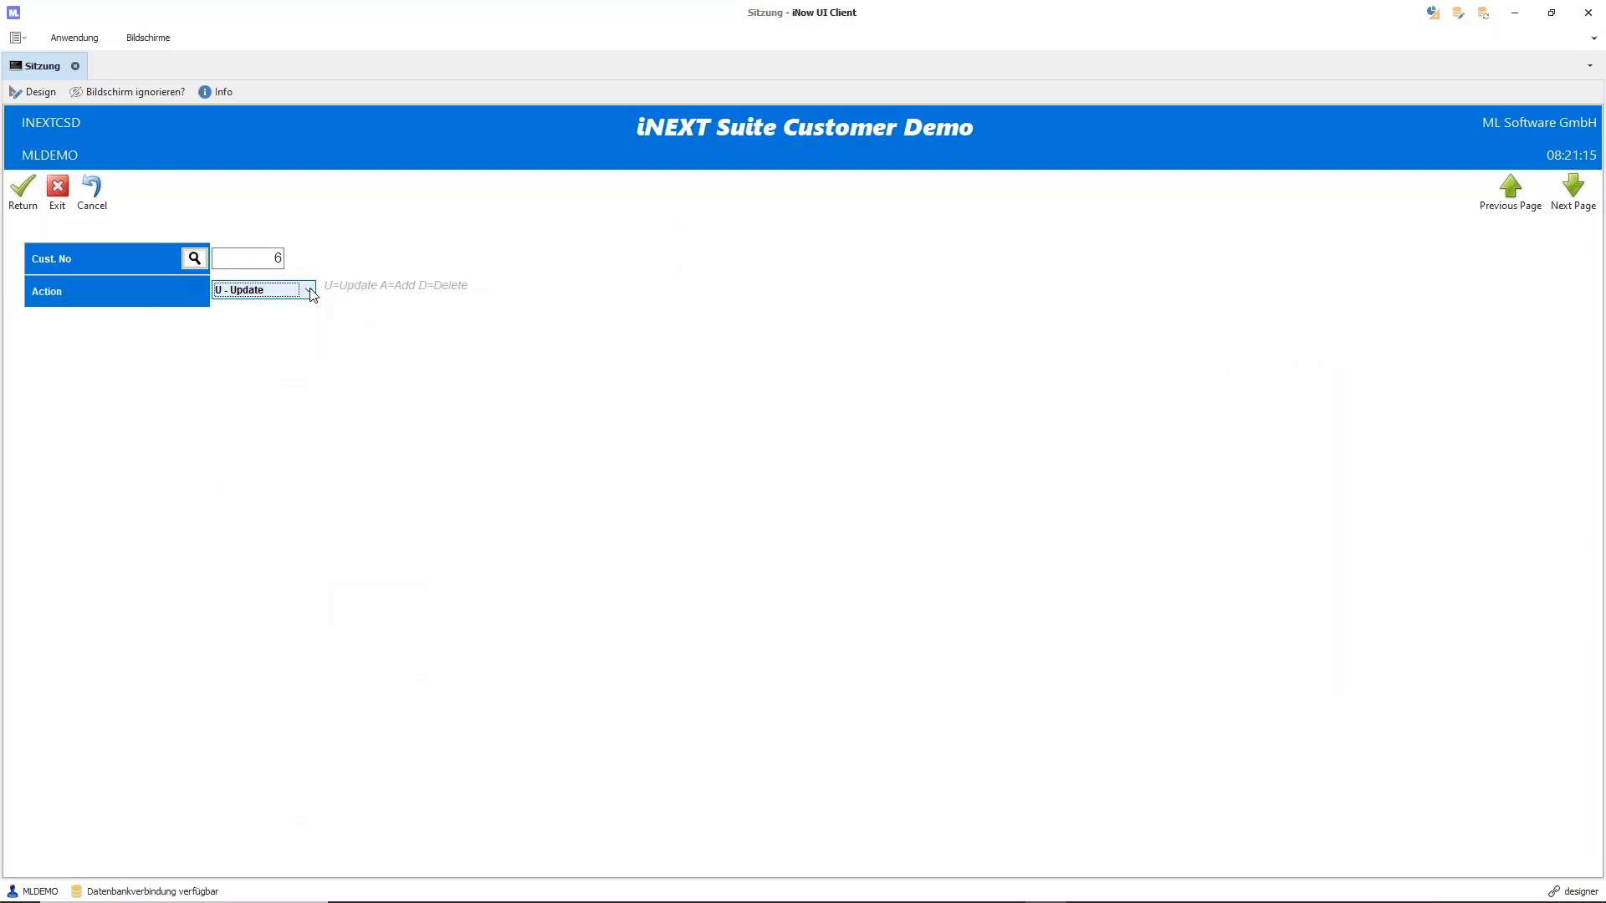
pyautogui.click(281, 261)
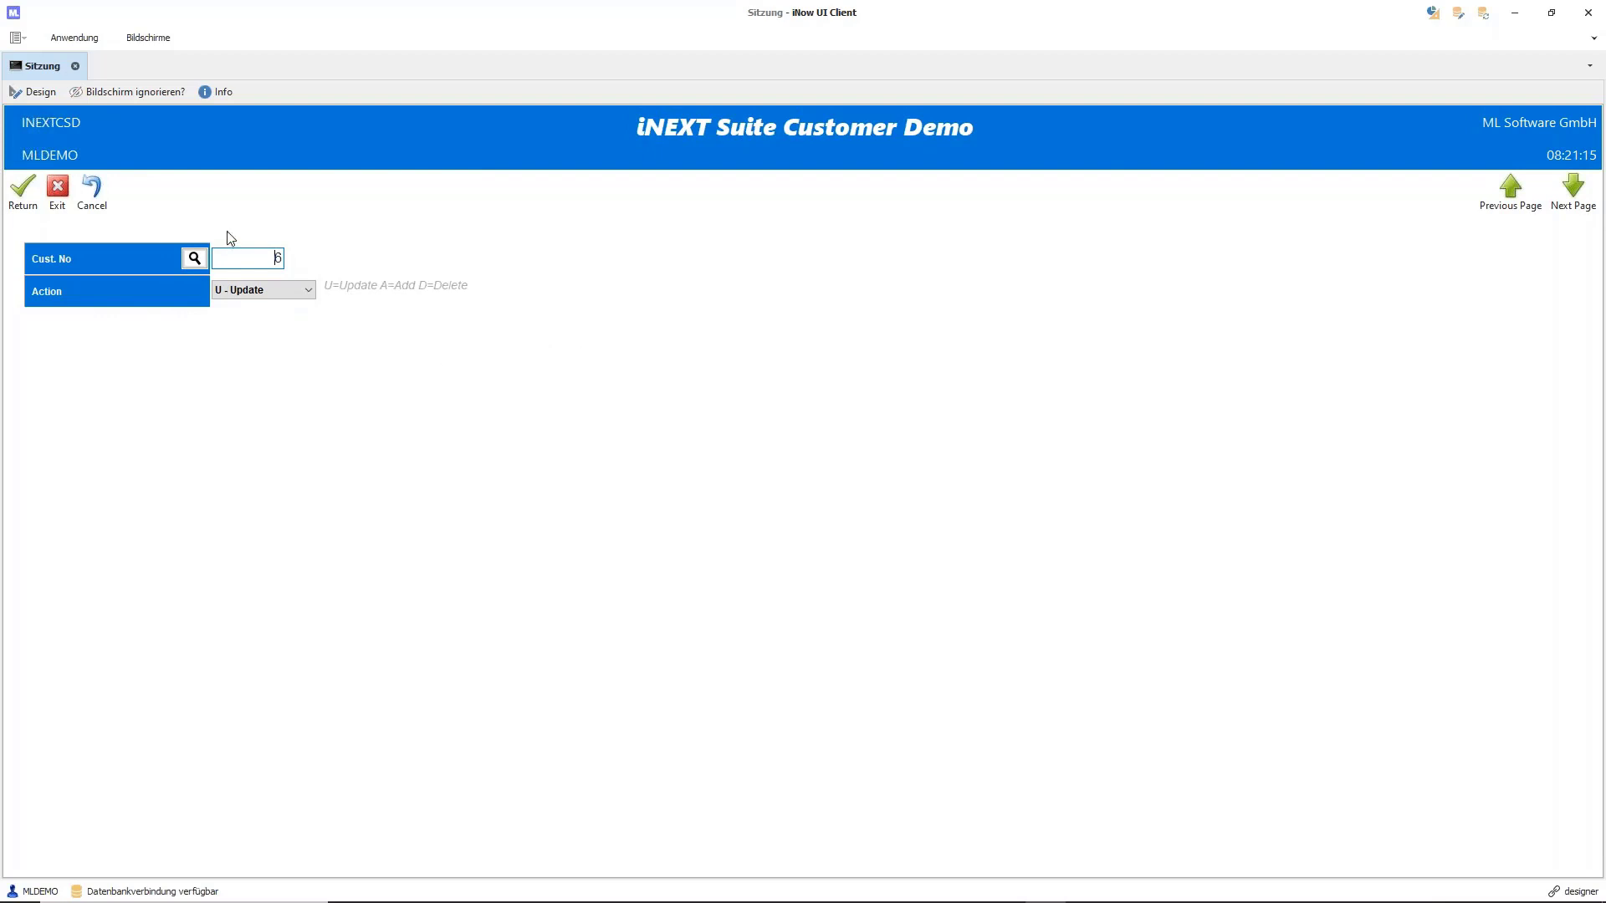
pyautogui.click(57, 191)
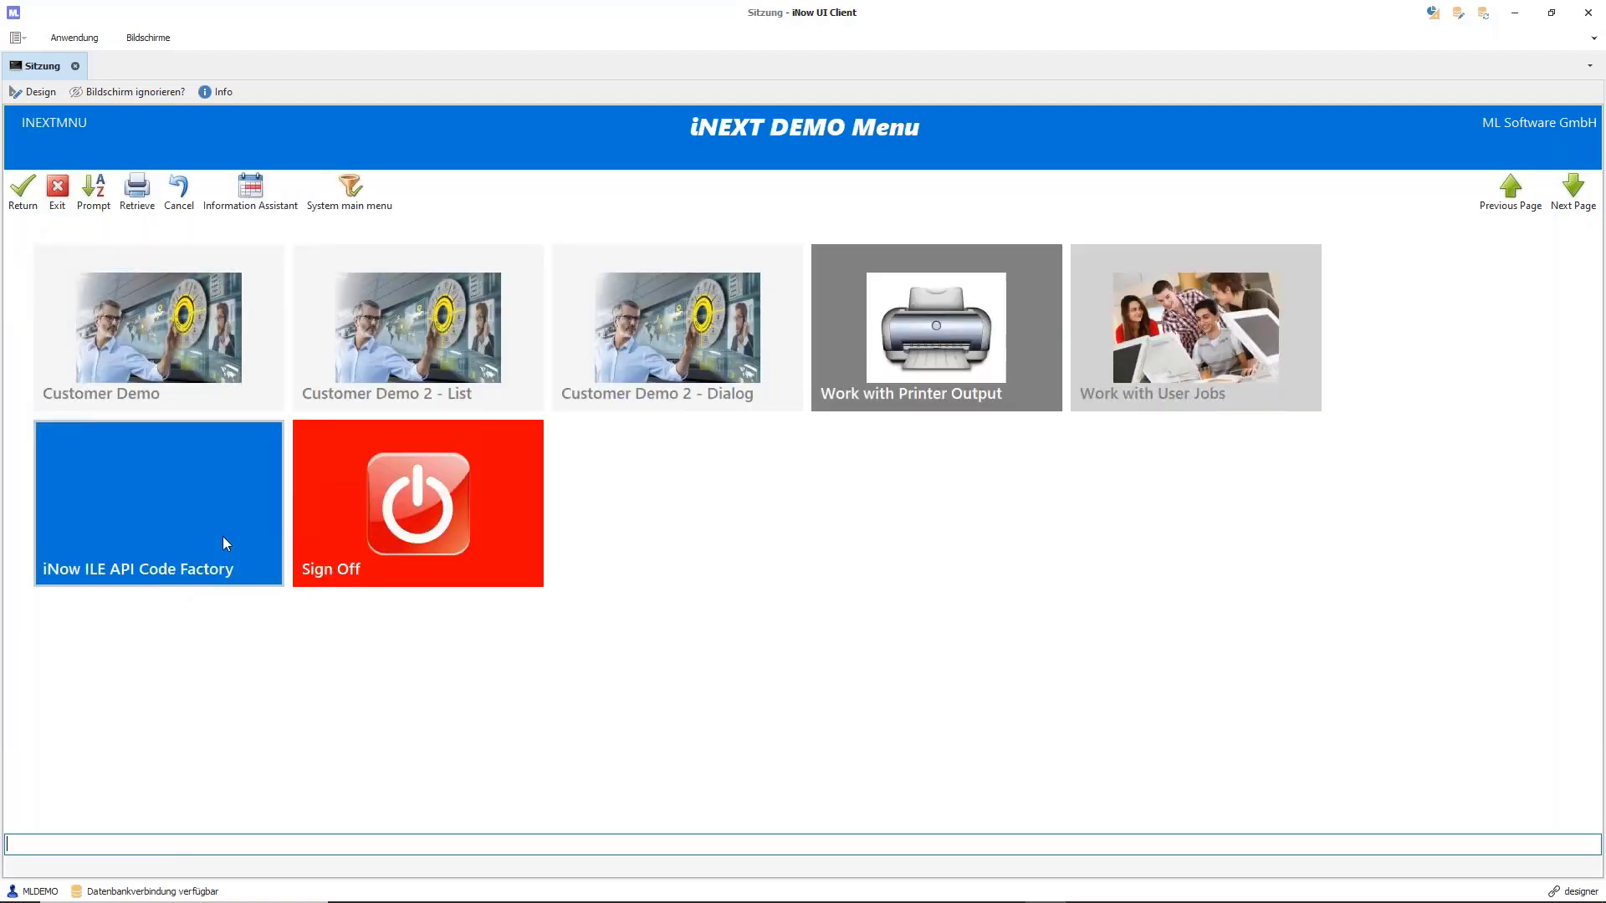